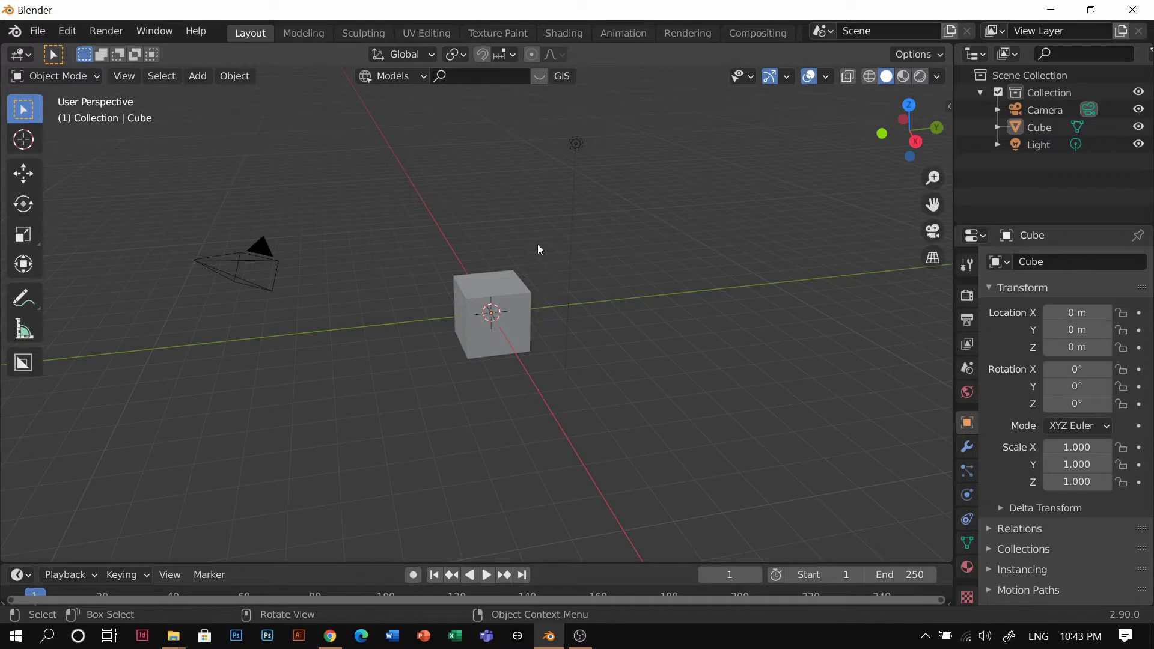
{"action": "key", "text": "a"}
{"action": "key", "text": "alt+a"}
{"action": "middle_click_drag", "start_coordinate": [490, 313], "coordinate": [471, 352]}
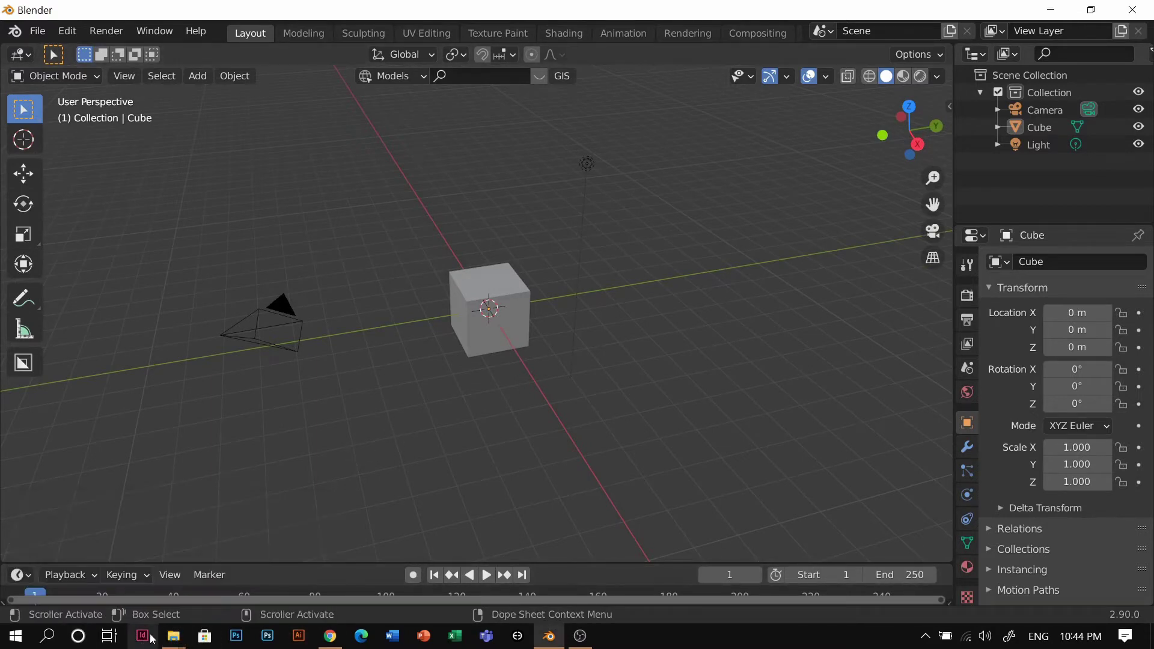
Step: Switch to File Explorer and look over the decal image folders in blender files > Decals
{"action": "left_click", "coordinate": [175, 638]}
{"action": "left_click", "coordinate": [241, 547]}
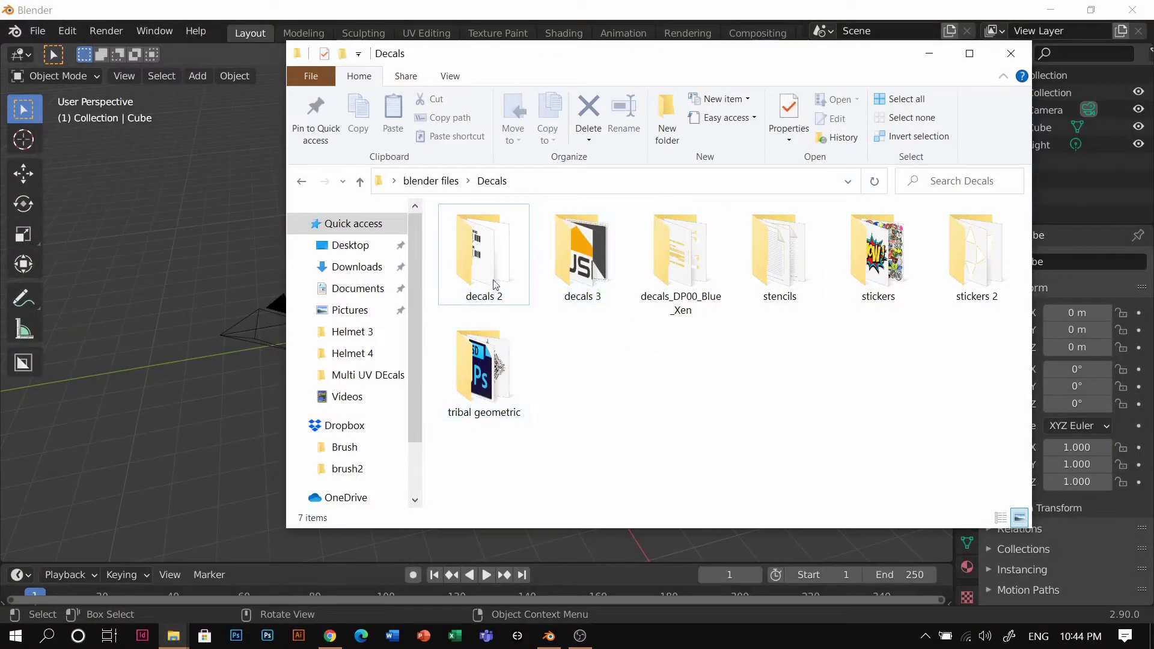
{"action": "left_click", "coordinate": [661, 266]}
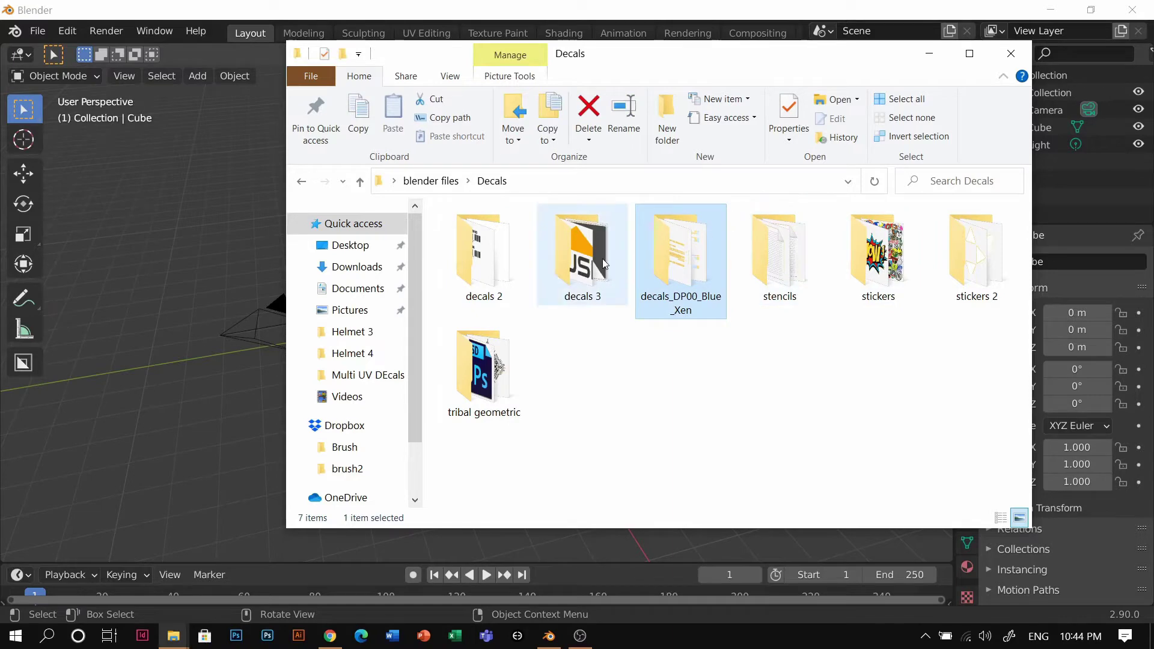
{"action": "left_click", "coordinate": [582, 255]}
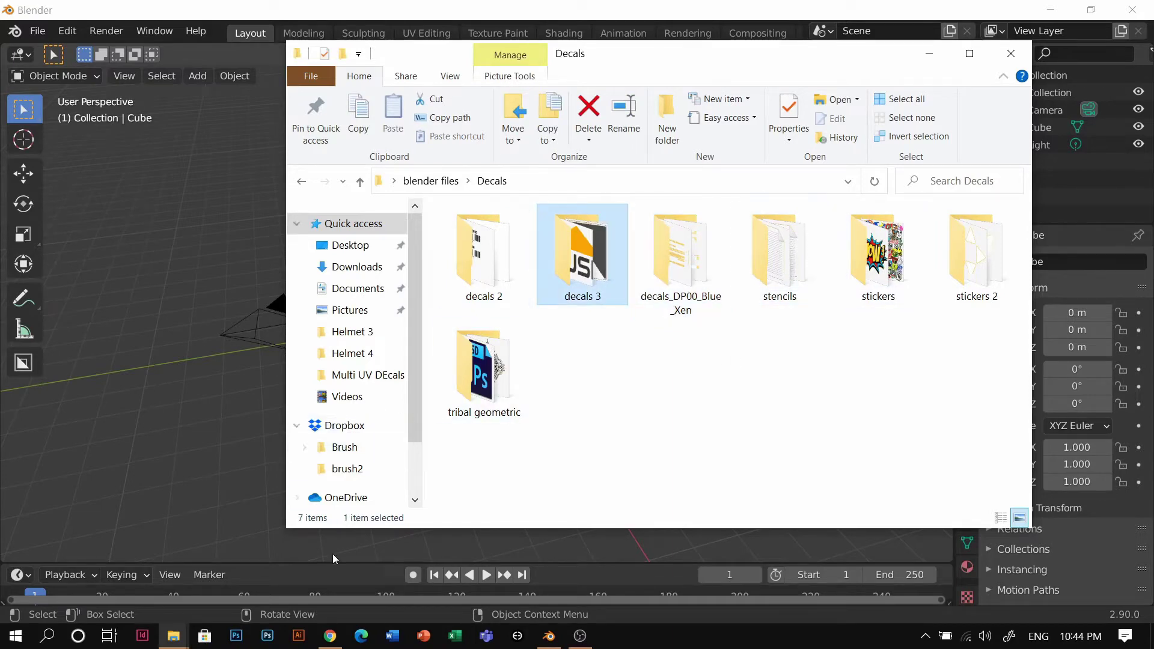
Step: Switch to Chrome and browse the Google image results for "blender decals free"
{"action": "left_click", "coordinate": [330, 636]}
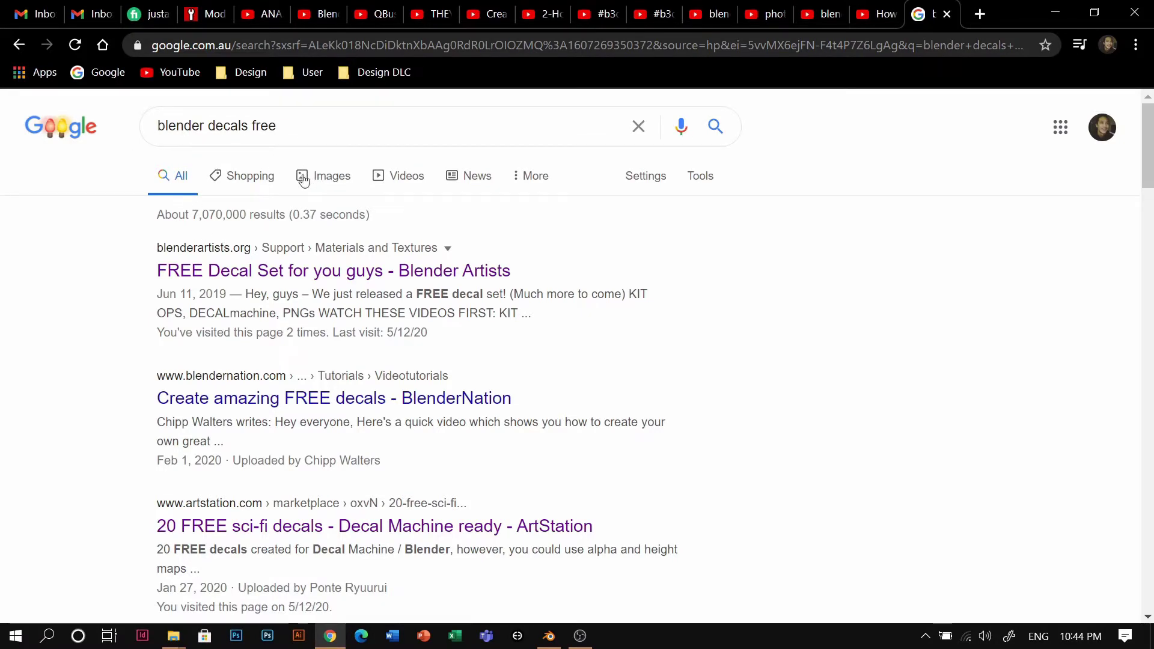
{"action": "left_click", "coordinate": [333, 176]}
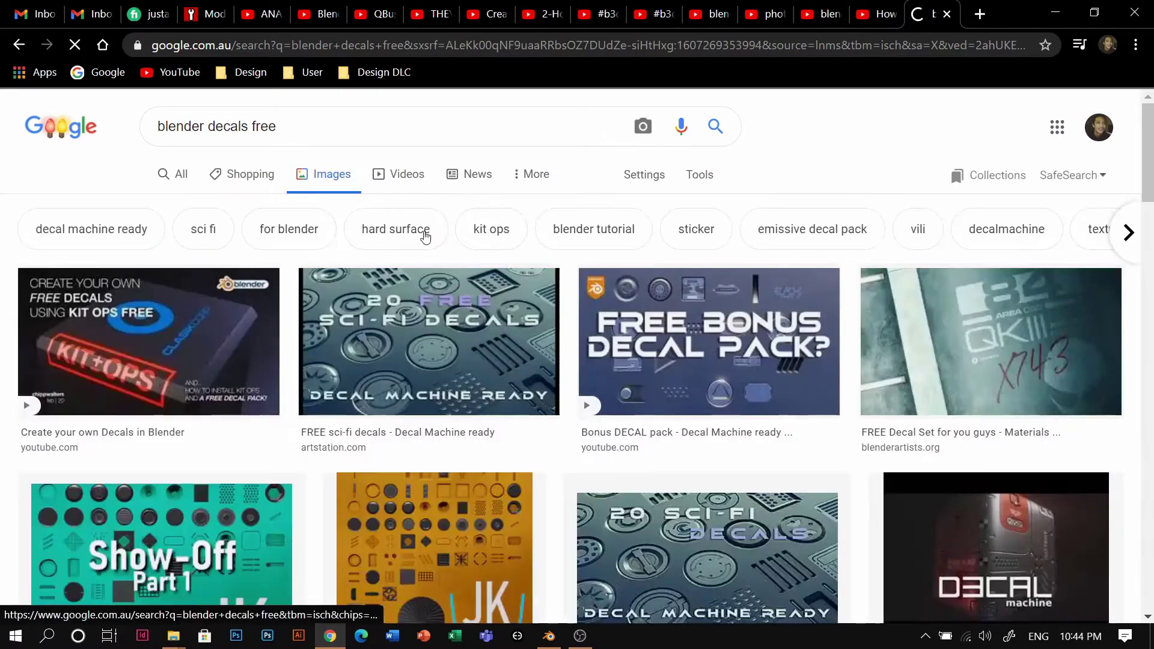
{"action": "scroll", "coordinate": [680, 354], "scroll_direction": "down", "scroll_amount": 3}
{"action": "scroll", "coordinate": [541, 373], "scroll_direction": "up", "scroll_amount": 3}
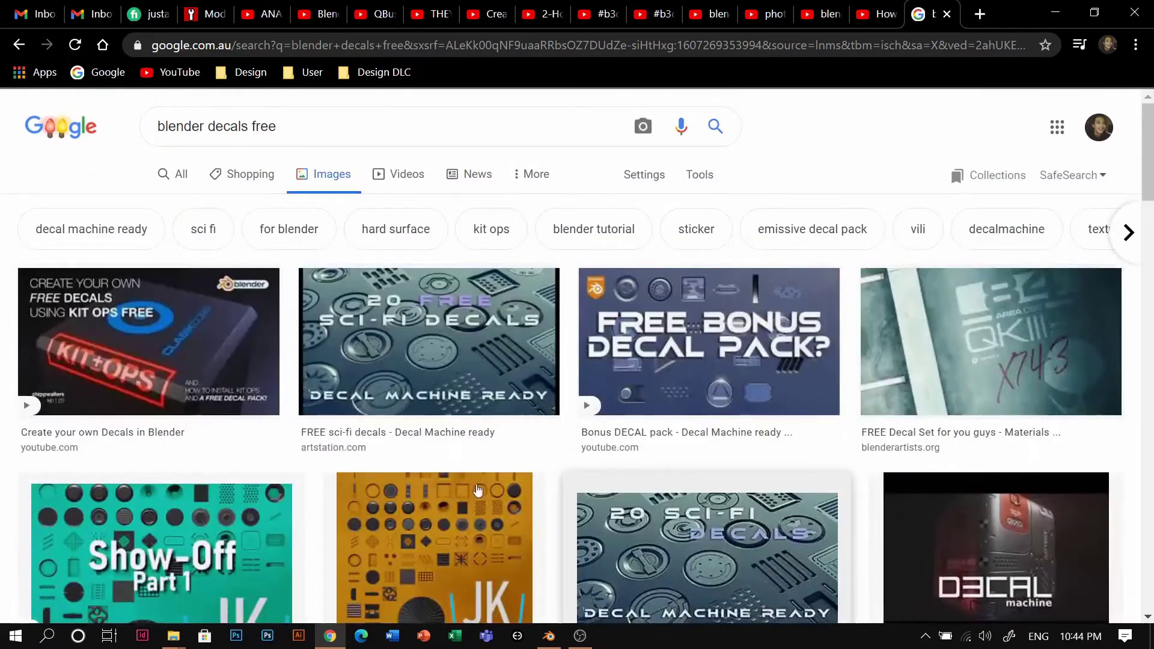
{"action": "scroll", "coordinate": [277, 398], "scroll_direction": "down", "scroll_amount": 4}
{"action": "scroll", "coordinate": [293, 230], "scroll_direction": "up", "scroll_amount": 4}
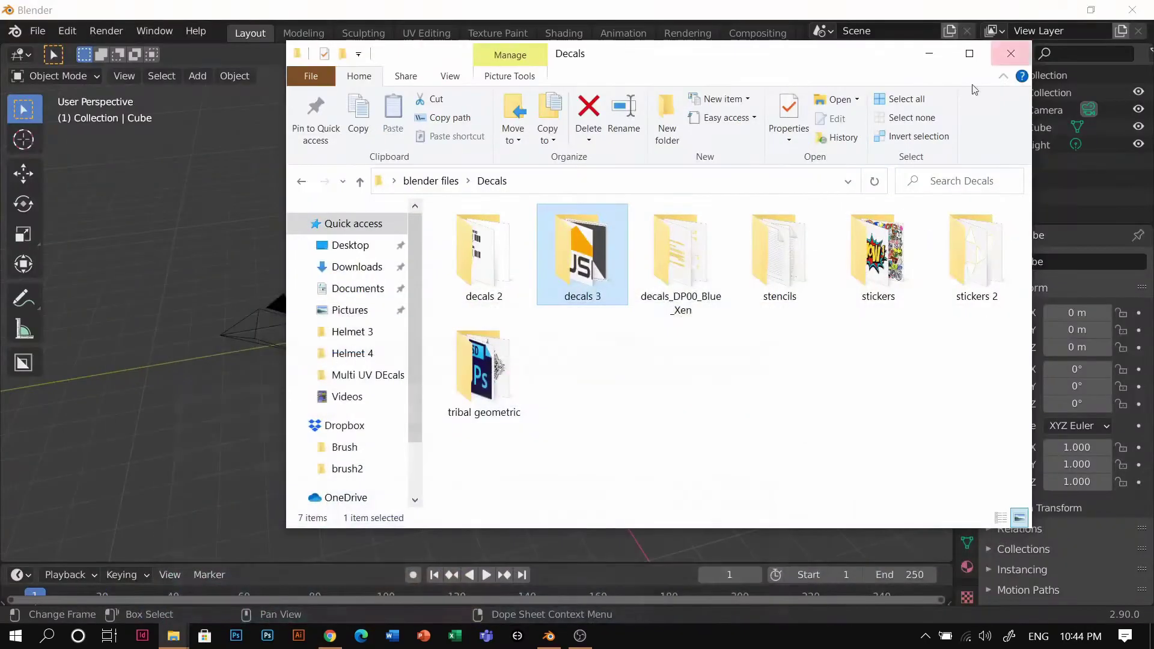
Step: Minimize the browser and the Decals folder window to return to Blender
{"action": "left_click", "coordinate": [1056, 12]}
{"action": "left_click", "coordinate": [750, 391]}
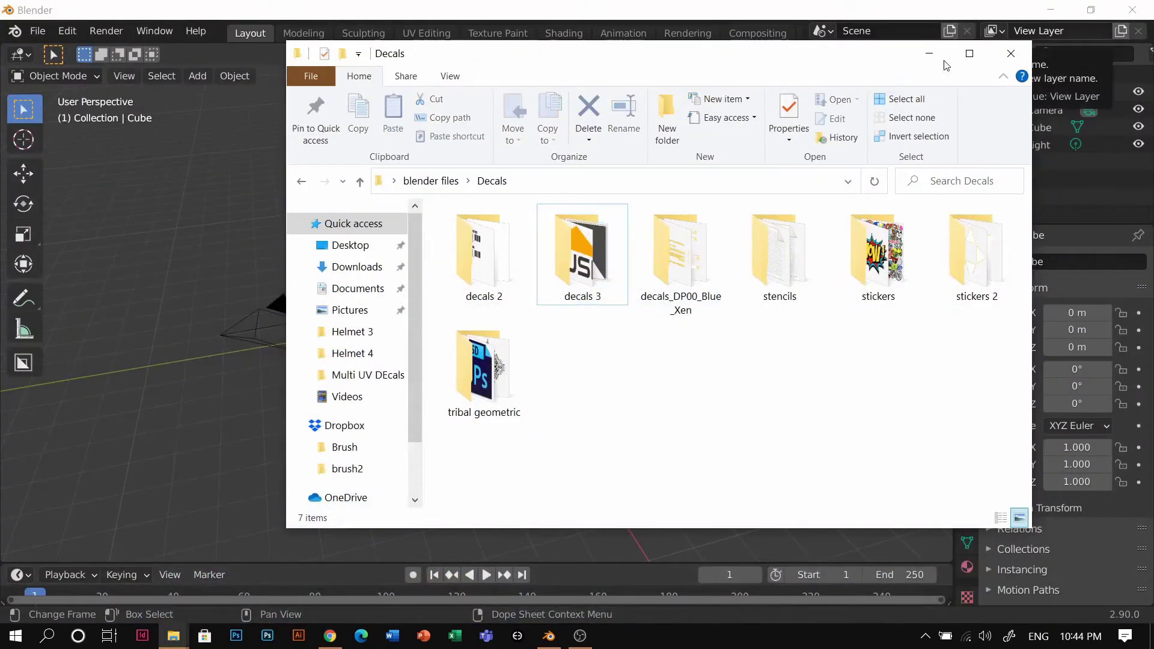
{"action": "left_click", "coordinate": [929, 53]}
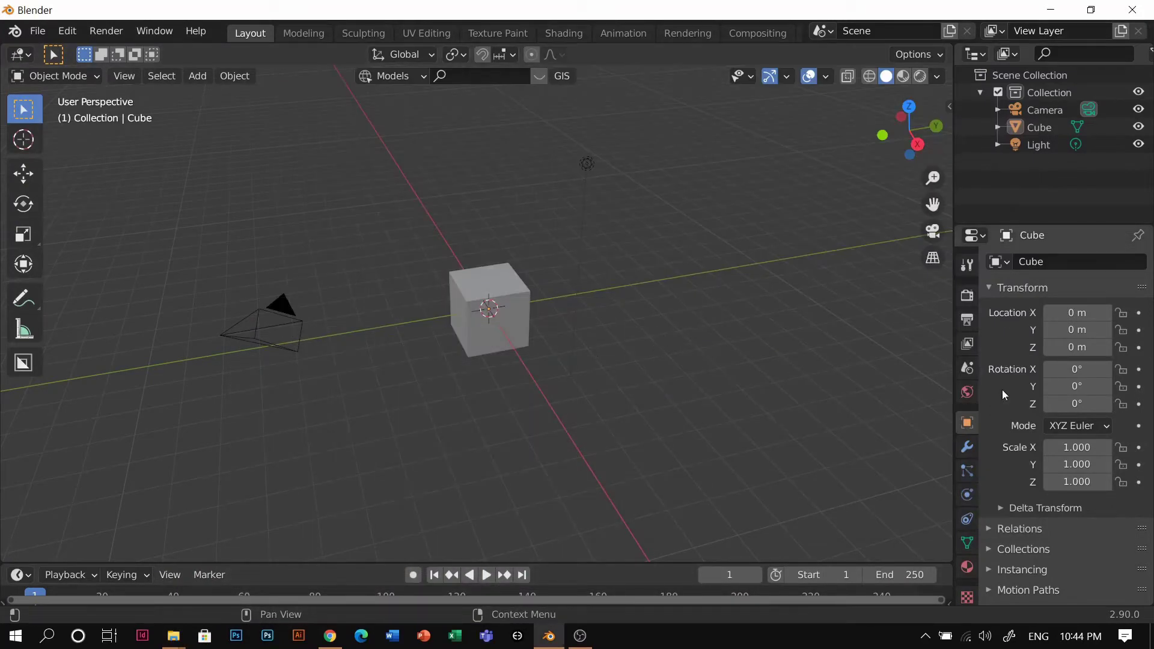
Step: Delete the default cube, camera and light from the scene
{"action": "middle_click_drag", "start_coordinate": [630, 295], "coordinate": [544, 323]}
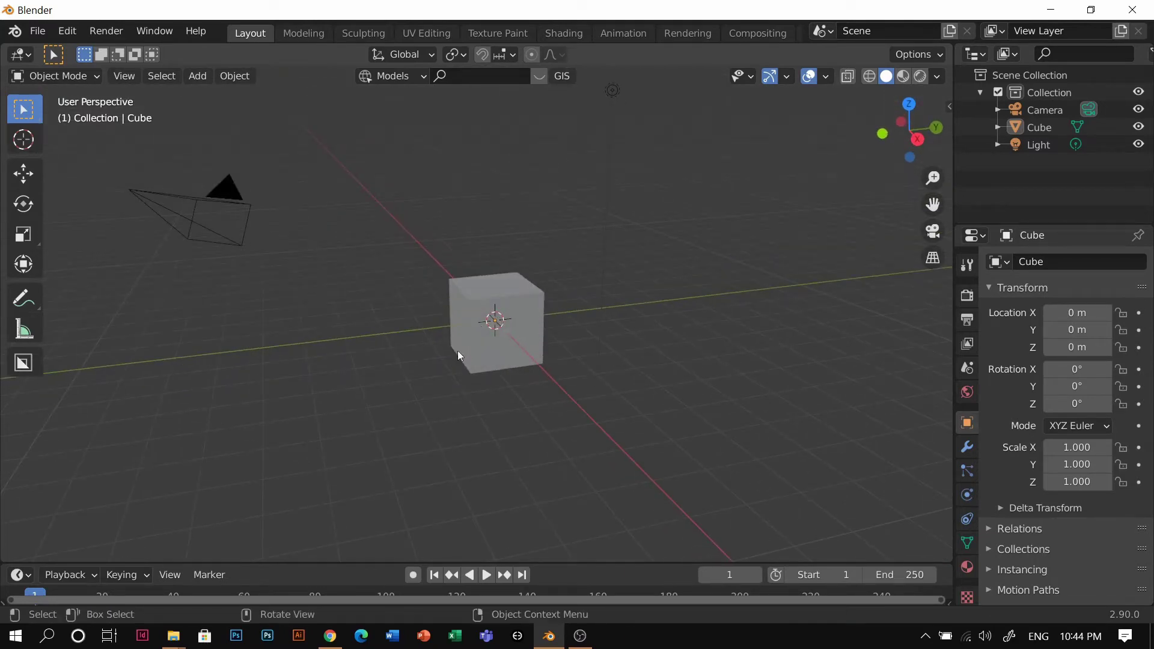
{"action": "middle_click_drag", "start_coordinate": [452, 303], "coordinate": [503, 342]}
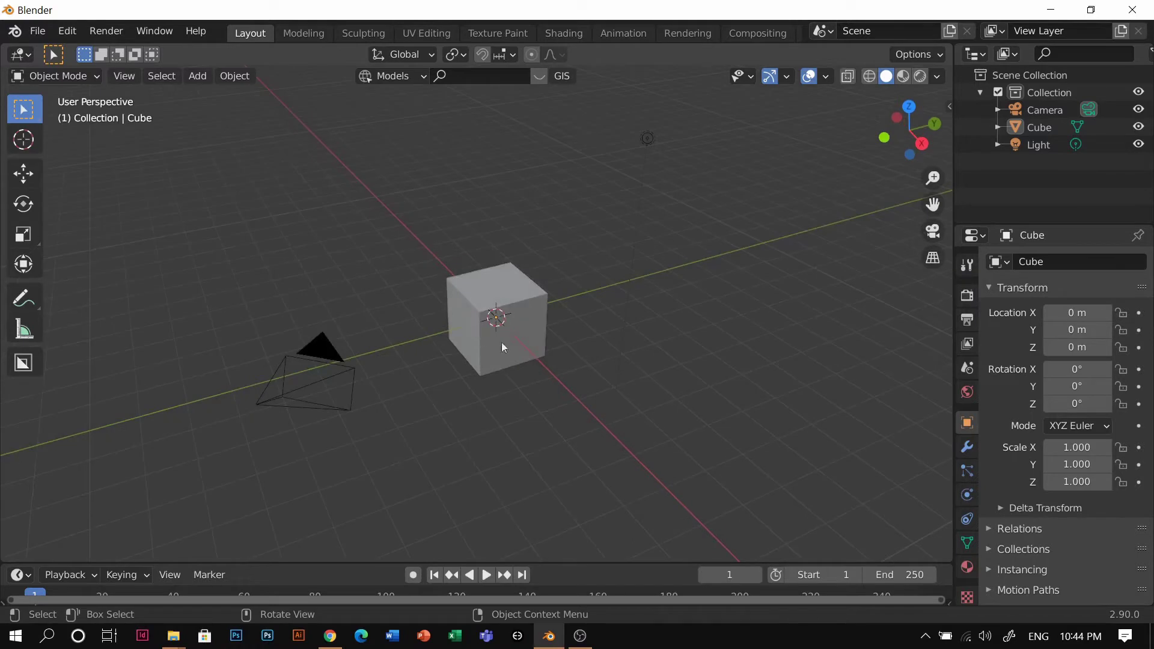
{"action": "key", "text": "a"}
{"action": "key", "text": "x"}
{"action": "left_click", "coordinate": [561, 312]}
Step: Add a new cube mesh at the world origin
{"action": "key", "text": "shift+a"}
{"action": "mouse_move", "coordinate": [522, 202]}
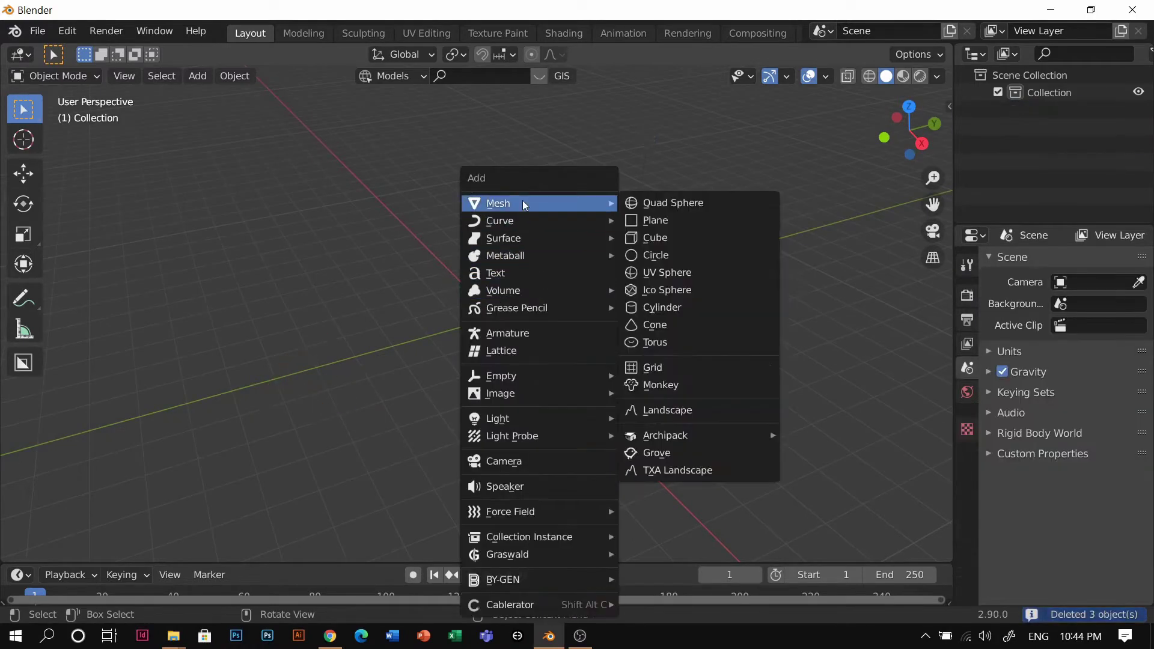
{"action": "left_click", "coordinate": [656, 239]}
{"action": "scroll", "coordinate": [576, 344], "scroll_direction": "up", "scroll_amount": 5}
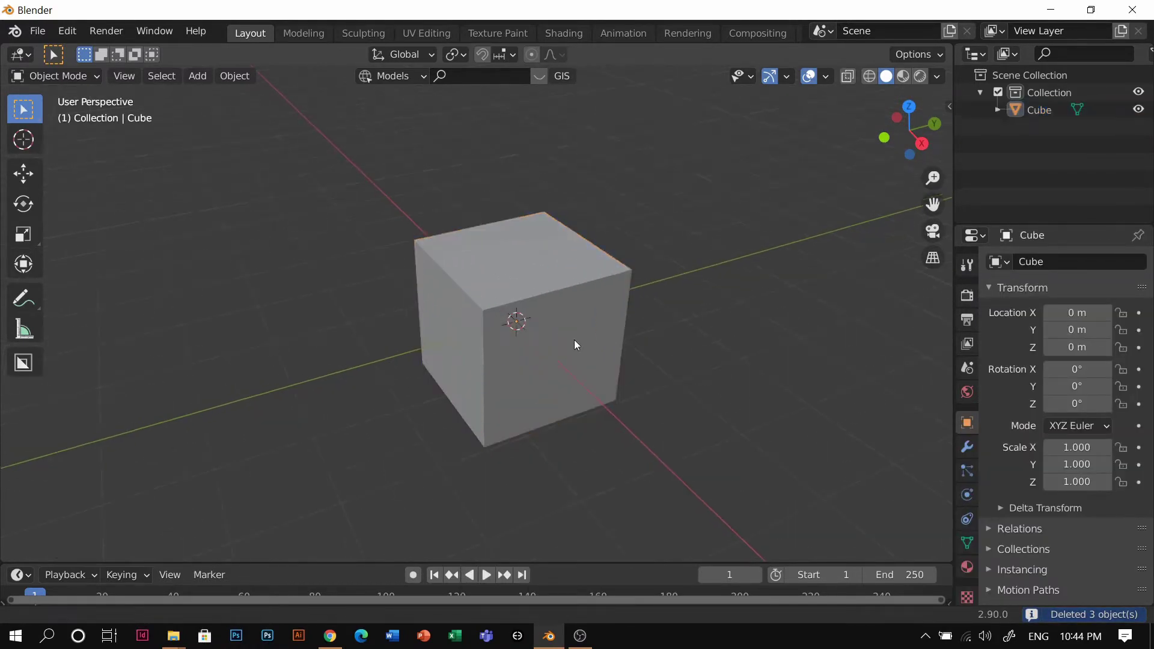
{"action": "middle_click_drag", "start_coordinate": [575, 340], "coordinate": [521, 323]}
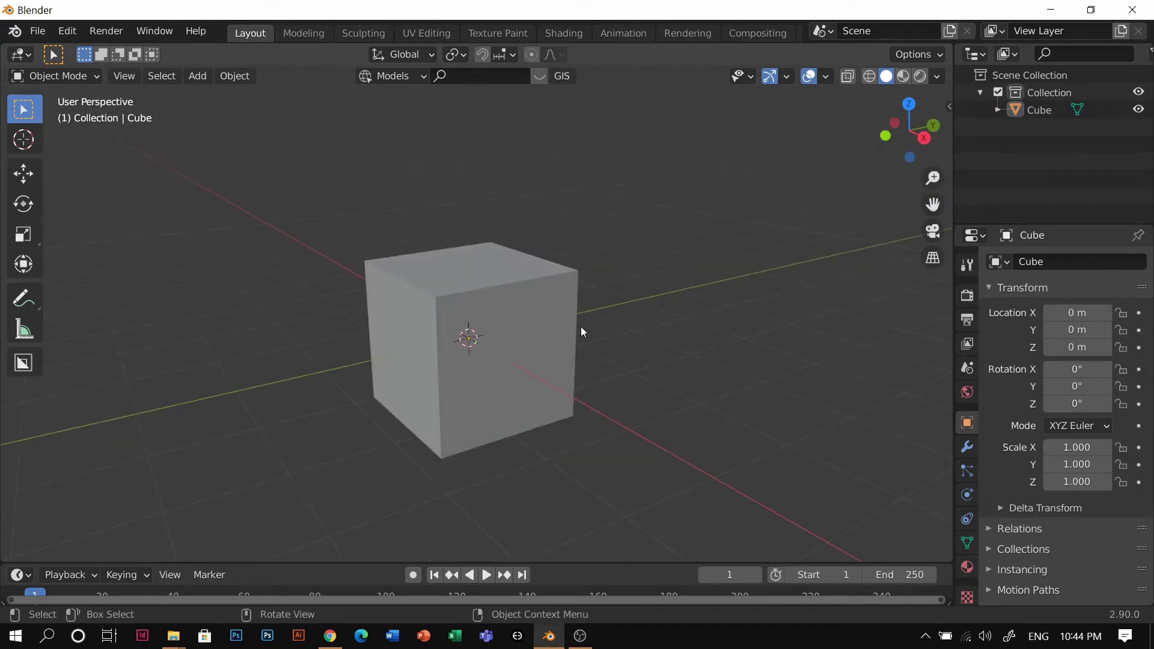
Step: Add a cylinder mesh and move it about 4.07 m along the Y axis, beside the cube
{"action": "key", "text": "shift+a"}
{"action": "mouse_move", "coordinate": [478, 202]}
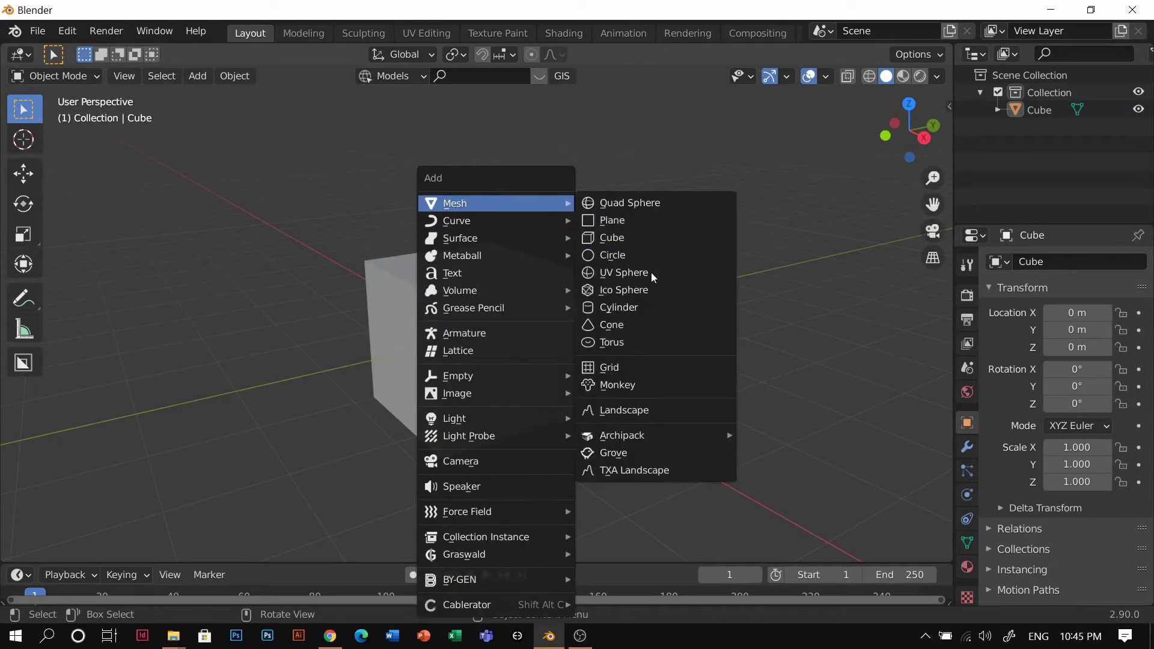
{"action": "left_click", "coordinate": [634, 312]}
{"action": "key", "text": "g"}
{"action": "key", "text": "y"}
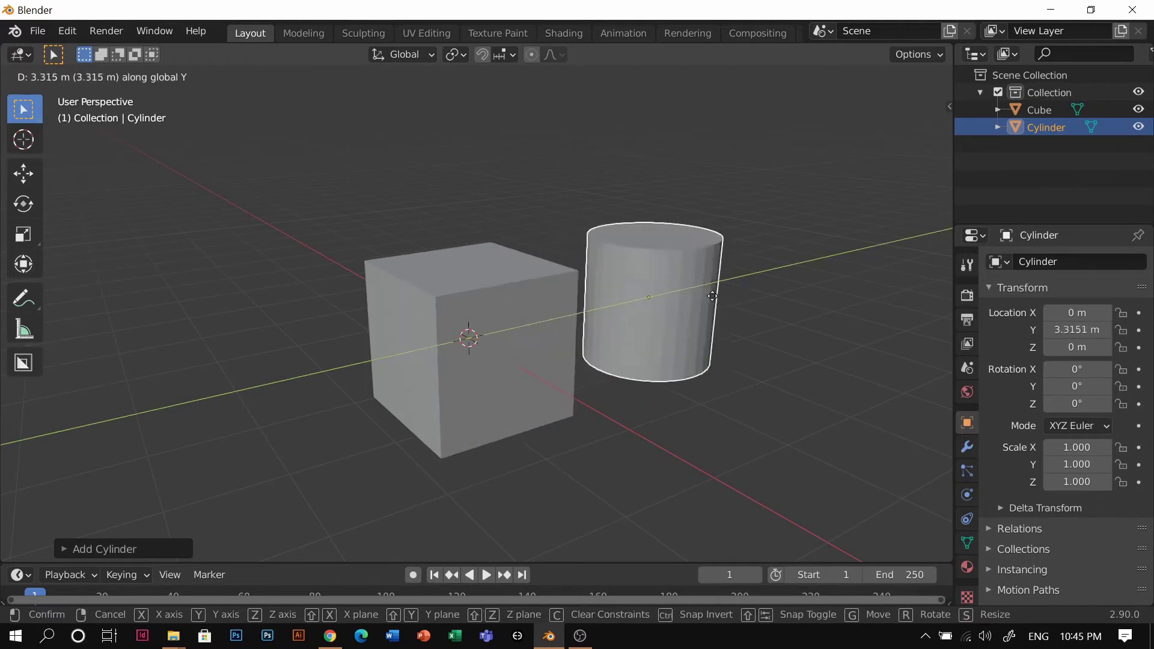
{"action": "left_click", "coordinate": [709, 292]}
Step: Shade the cylinder smooth and enable Auto Smooth for its normals at 30°
{"action": "right_click", "coordinate": [697, 276]}
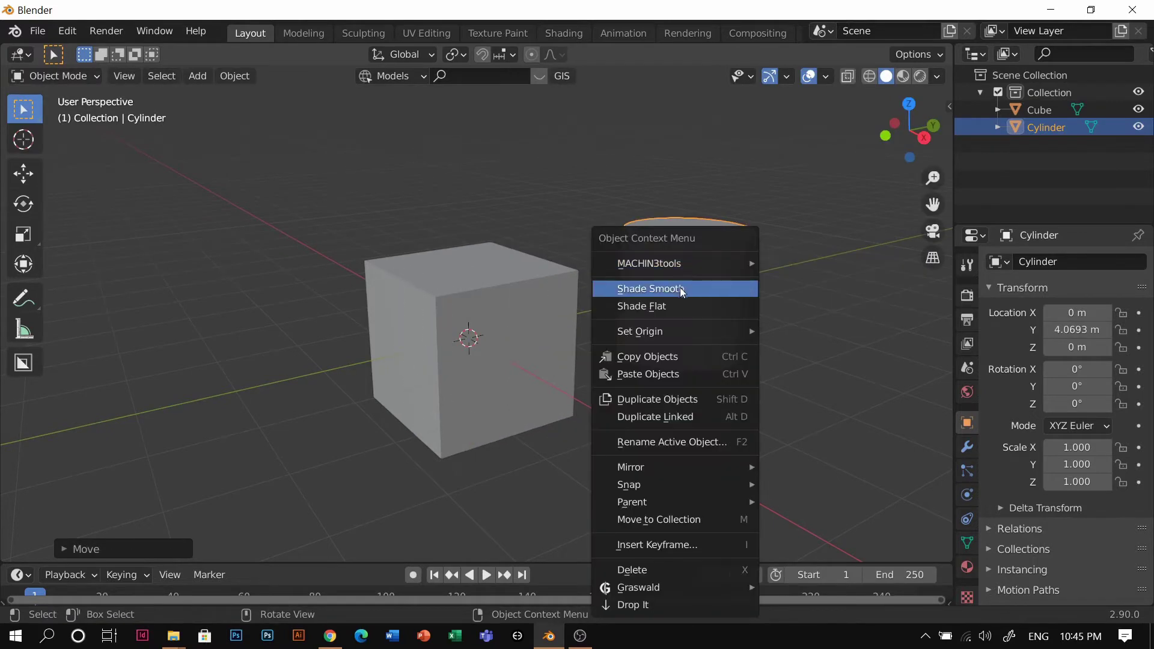
{"action": "left_click", "coordinate": [680, 289]}
{"action": "left_click", "coordinate": [968, 543]}
{"action": "left_click", "coordinate": [1022, 555]}
{"action": "left_click", "coordinate": [1050, 580]}
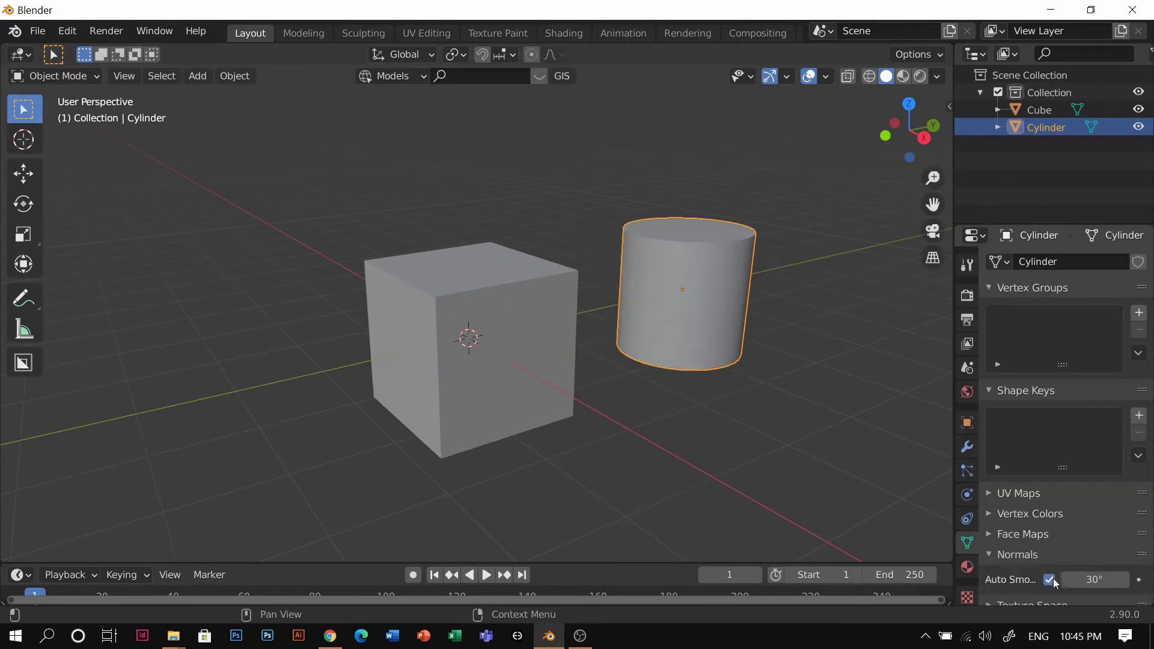
Step: Shade the cube smooth, enable Auto Smooth at 30° for its normals, and deselect it
{"action": "left_click", "coordinate": [484, 389]}
{"action": "right_click", "coordinate": [475, 289]}
{"action": "left_click", "coordinate": [475, 286]}
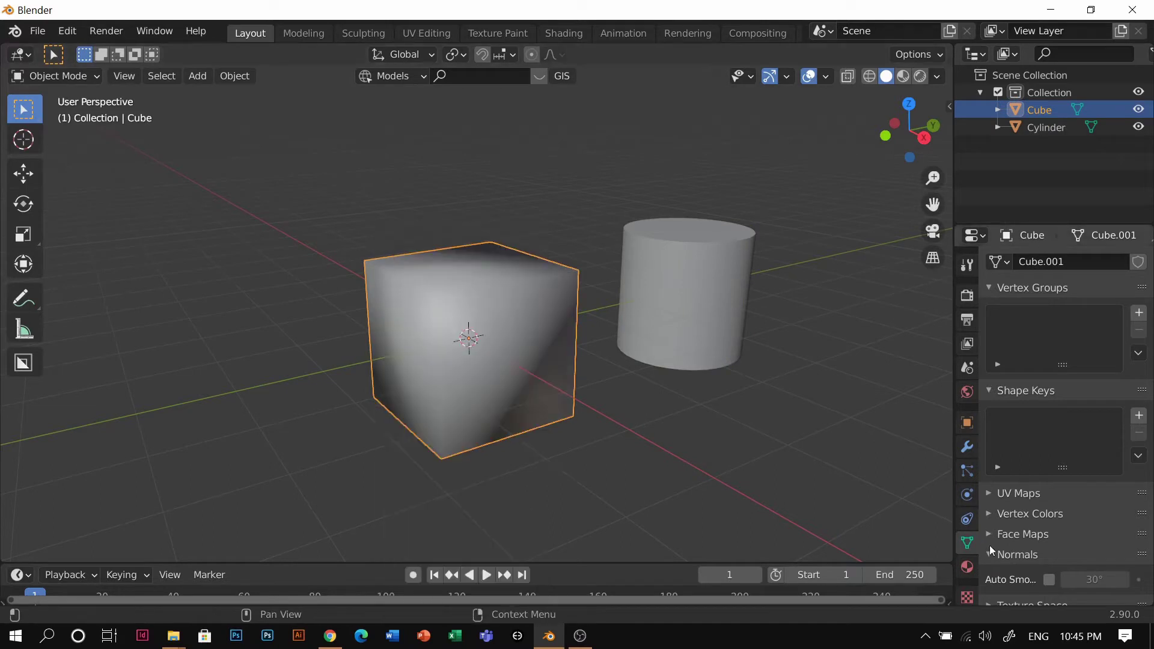
{"action": "left_click", "coordinate": [1049, 579]}
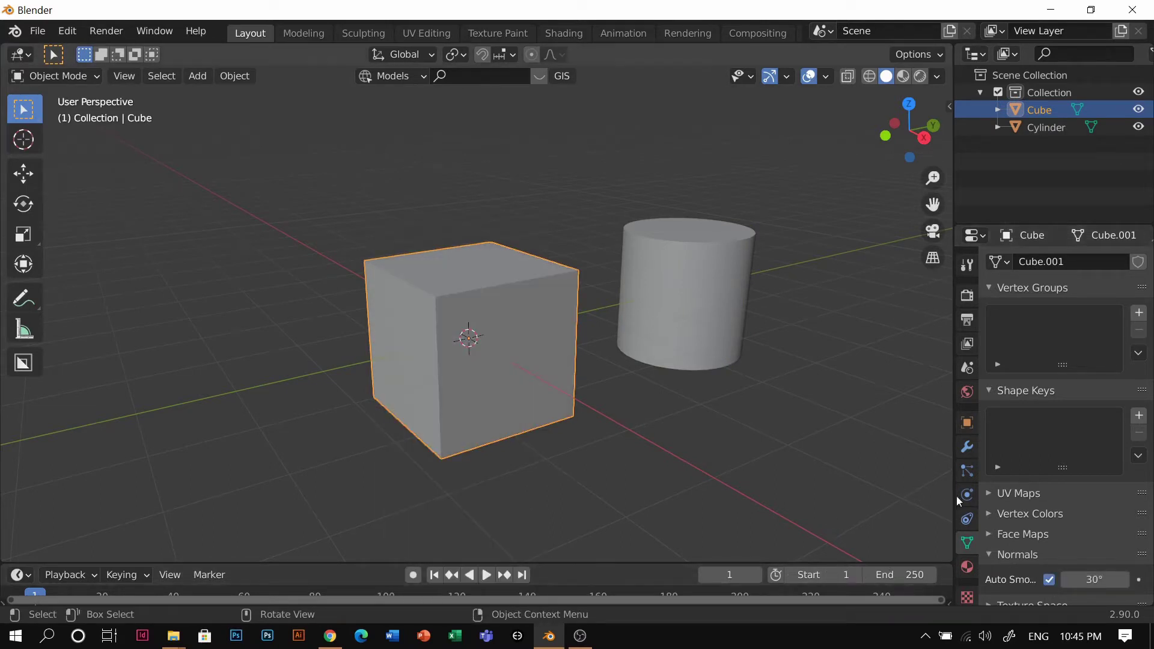
{"action": "left_click", "coordinate": [684, 421]}
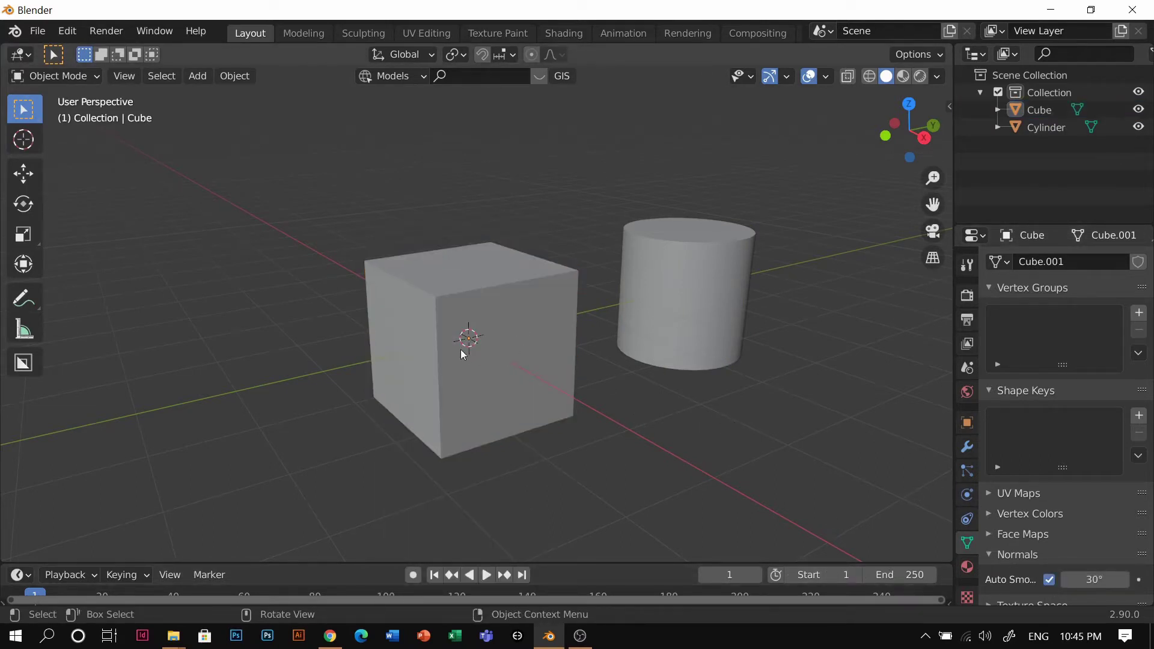
{"action": "scroll", "coordinate": [469, 340], "scroll_direction": "up", "scroll_amount": 2}
{"action": "mouse_move", "coordinate": [480, 335]}
{"action": "middle_mouse_down"}
{"action": "mouse_move", "coordinate": [467, 383]}
{"action": "mouse_move", "coordinate": [479, 328]}
{"action": "middle_mouse_up"}
{"action": "left_click", "coordinate": [479, 325]}
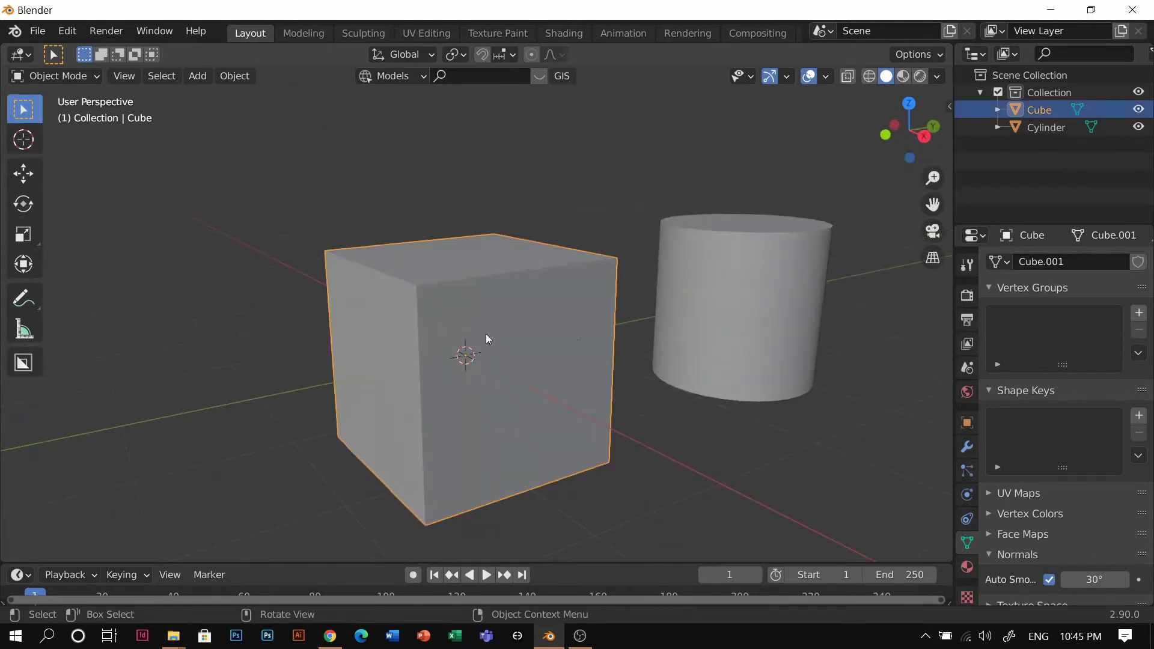
{"action": "left_click", "coordinate": [791, 417]}
{"action": "left_click", "coordinate": [542, 315]}
Step: Compare the Material Preview, Rendered and Solid viewport shading modes, and leave the viewport in Material Preview
{"action": "key", "text": "z"}
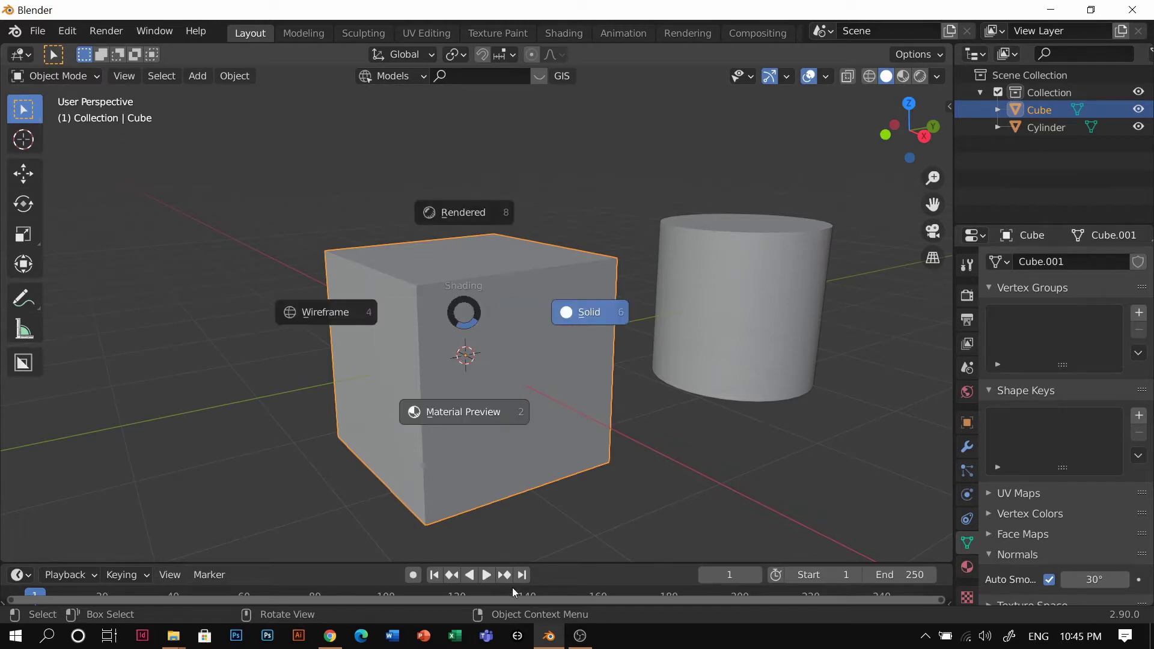
{"action": "left_click", "coordinate": [478, 422]}
{"action": "key", "text": "z"}
{"action": "left_click", "coordinate": [508, 263]}
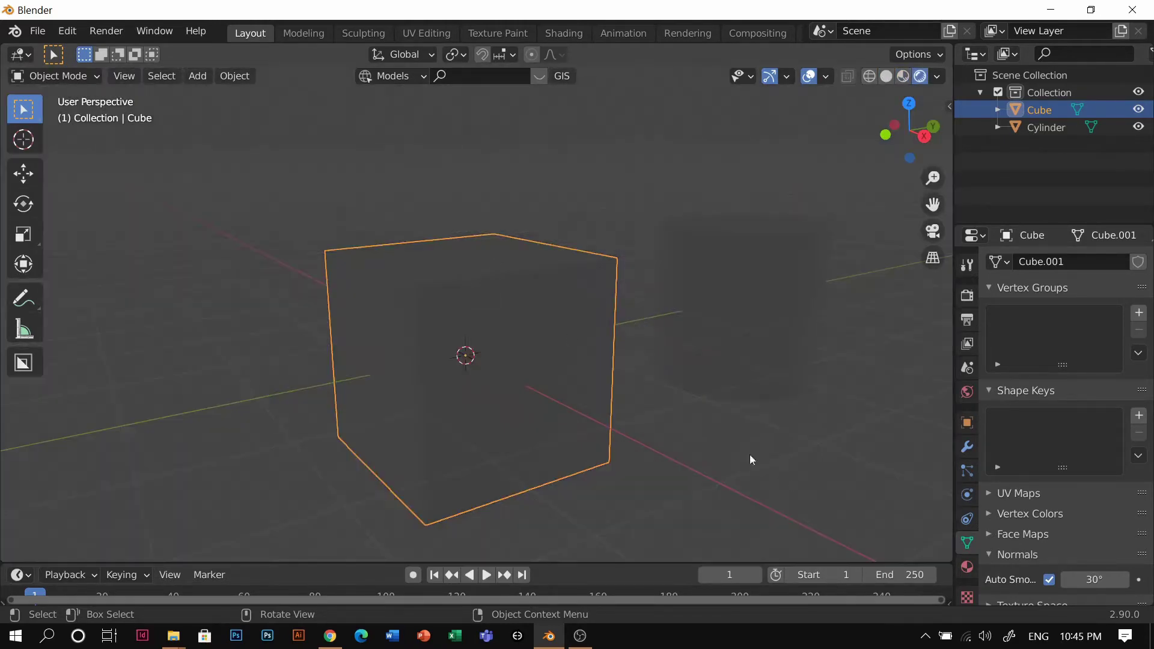
{"action": "key", "text": "z"}
{"action": "left_click", "coordinate": [665, 504]}
{"action": "key", "text": "z"}
{"action": "left_click", "coordinate": [767, 358]}
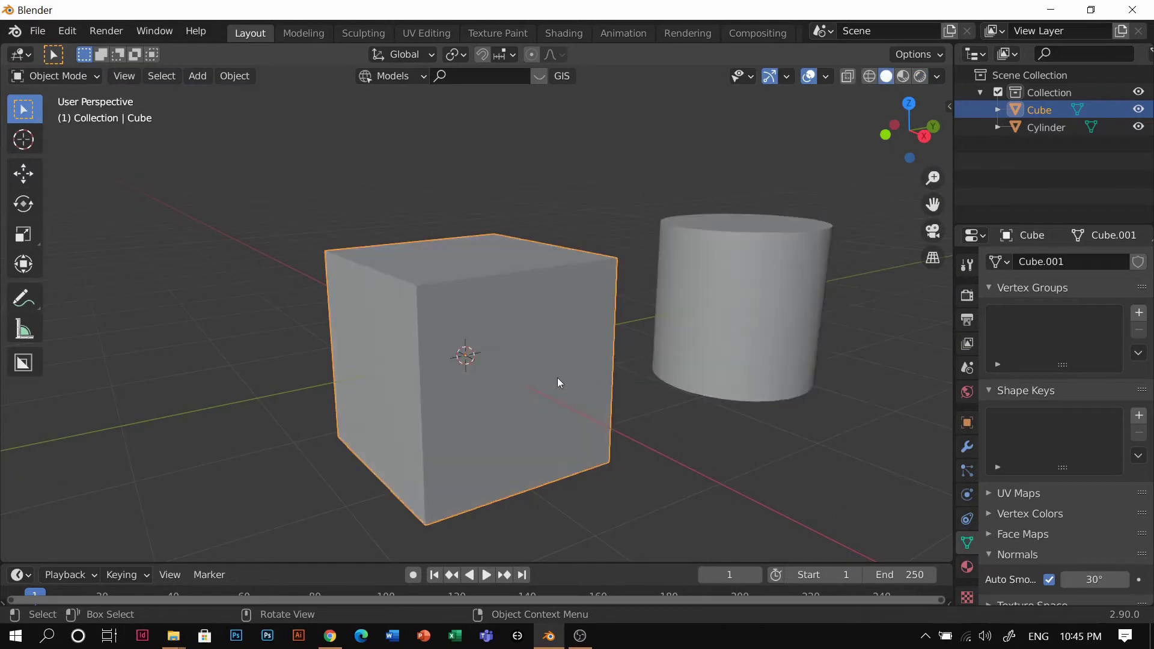
{"action": "key", "text": "z"}
{"action": "left_click", "coordinate": [532, 490]}
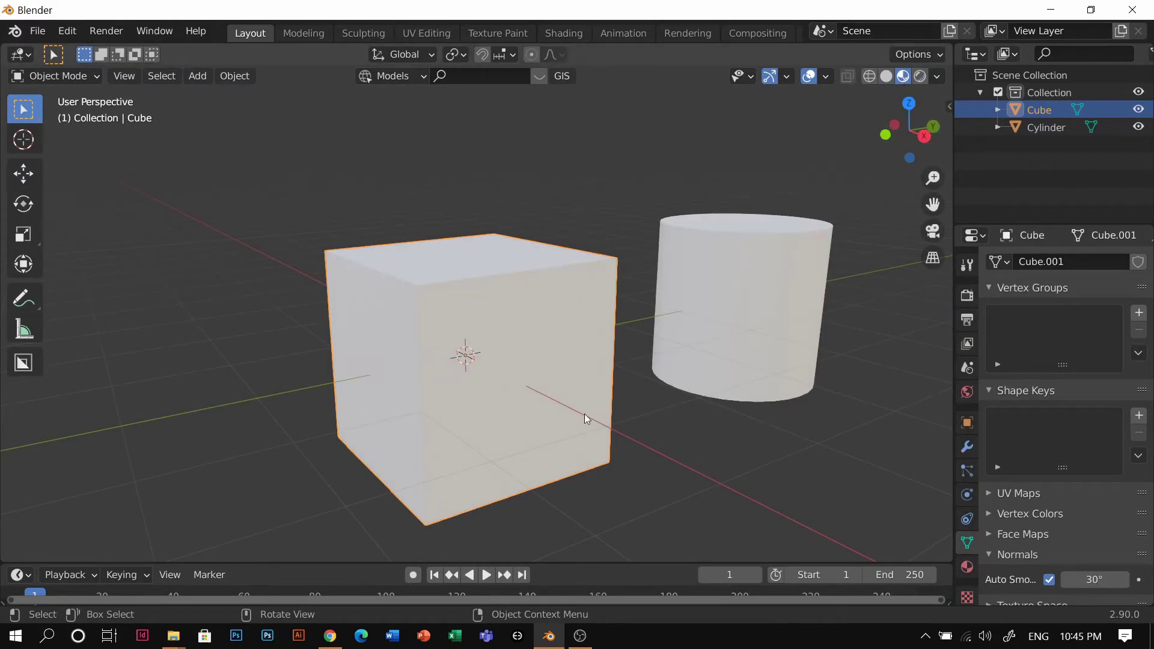
Step: Deselect the cube and place the 3D cursor on the upper part of its front face
{"action": "left_click", "coordinate": [697, 458]}
{"action": "right_click", "coordinate": [541, 340], "text": "shift"}
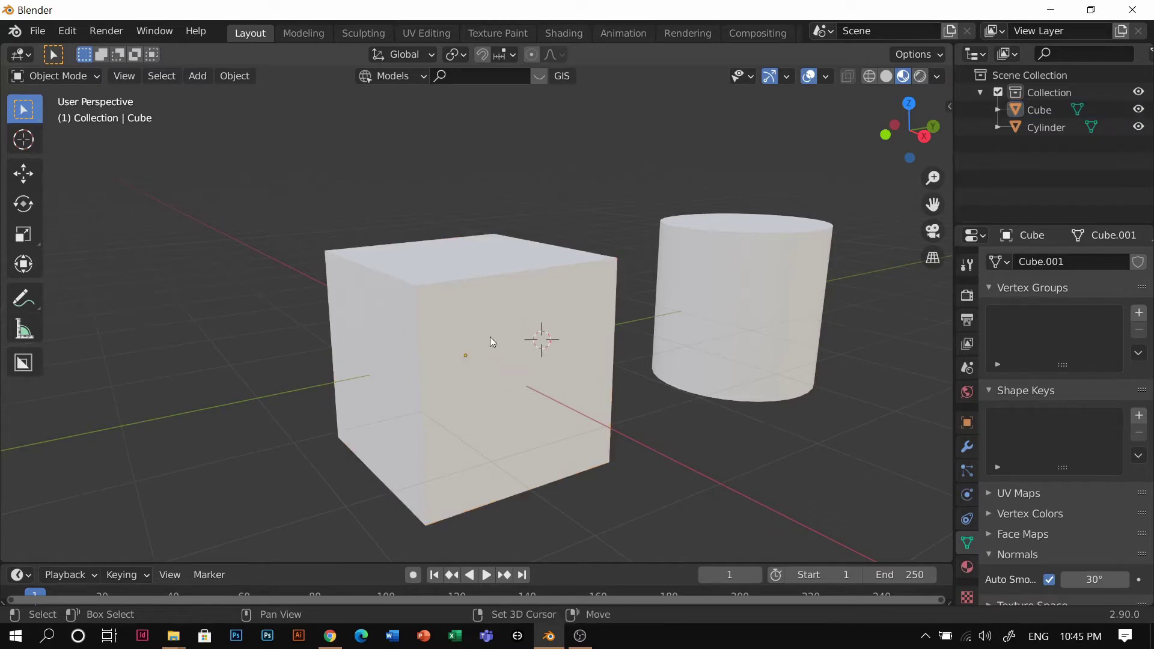
{"action": "right_click_drag", "start_coordinate": [524, 332], "coordinate": [472, 242], "text": "shift"}
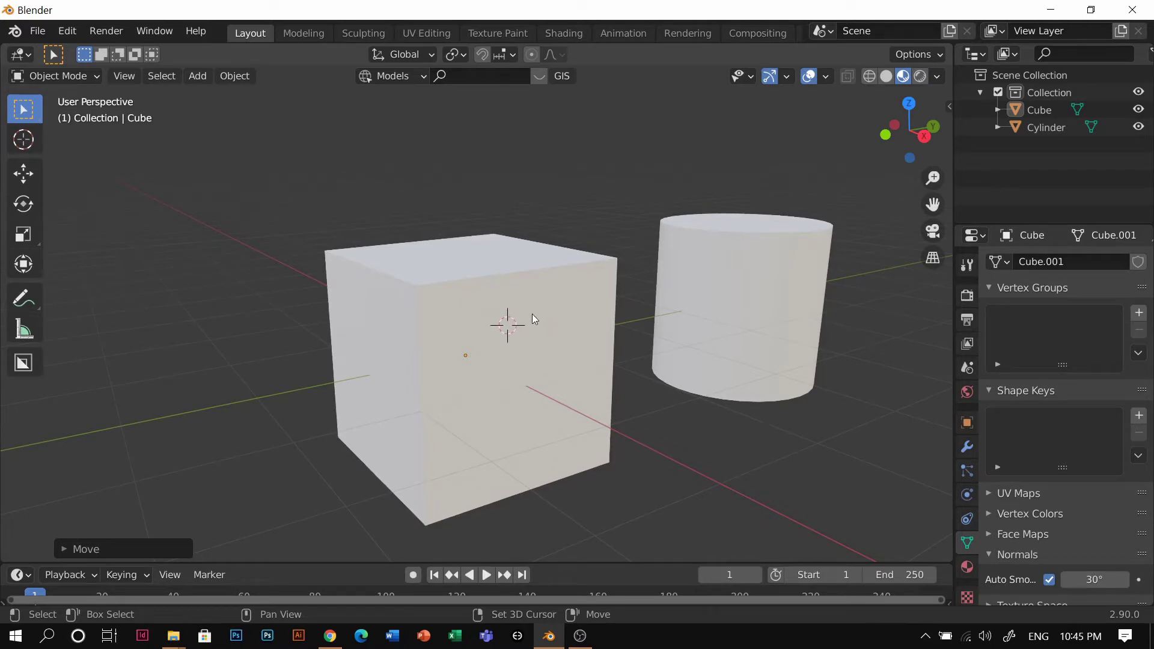
Step: Start importing an image as a plane and browse to the "stickers 2" folder inside the Decals folder
{"action": "key", "text": "shift+a"}
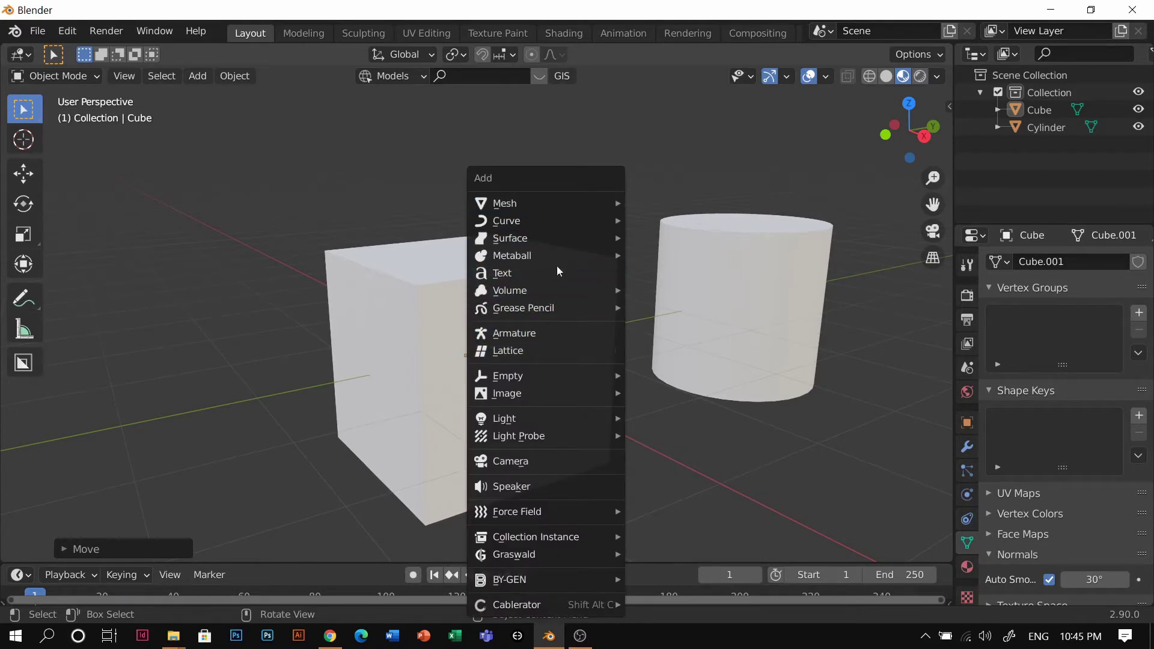
{"action": "mouse_move", "coordinate": [520, 396]}
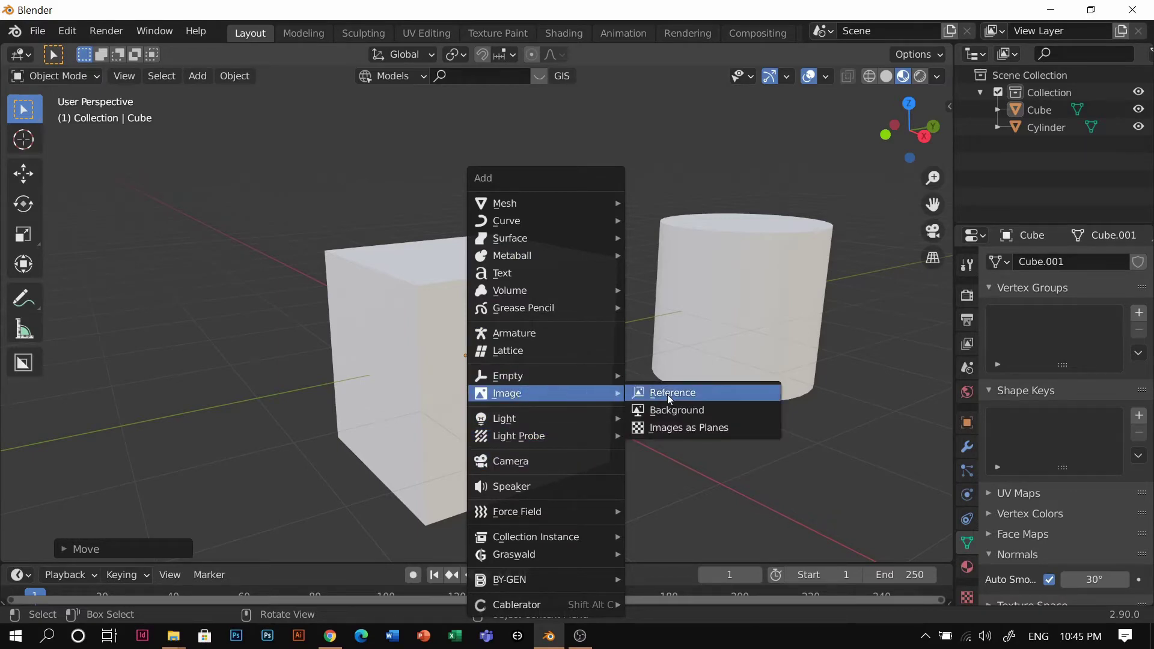
{"action": "left_click", "coordinate": [681, 428]}
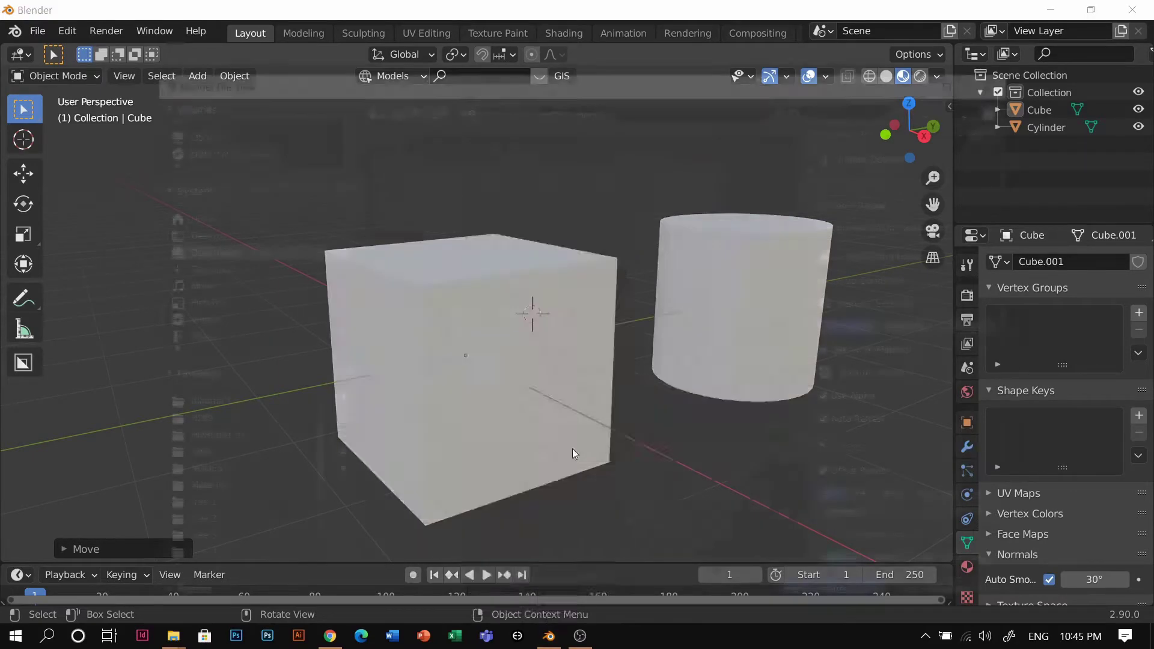
{"action": "scroll", "coordinate": [282, 493], "scroll_direction": "down", "scroll_amount": 2}
{"action": "left_click", "coordinate": [190, 561]}
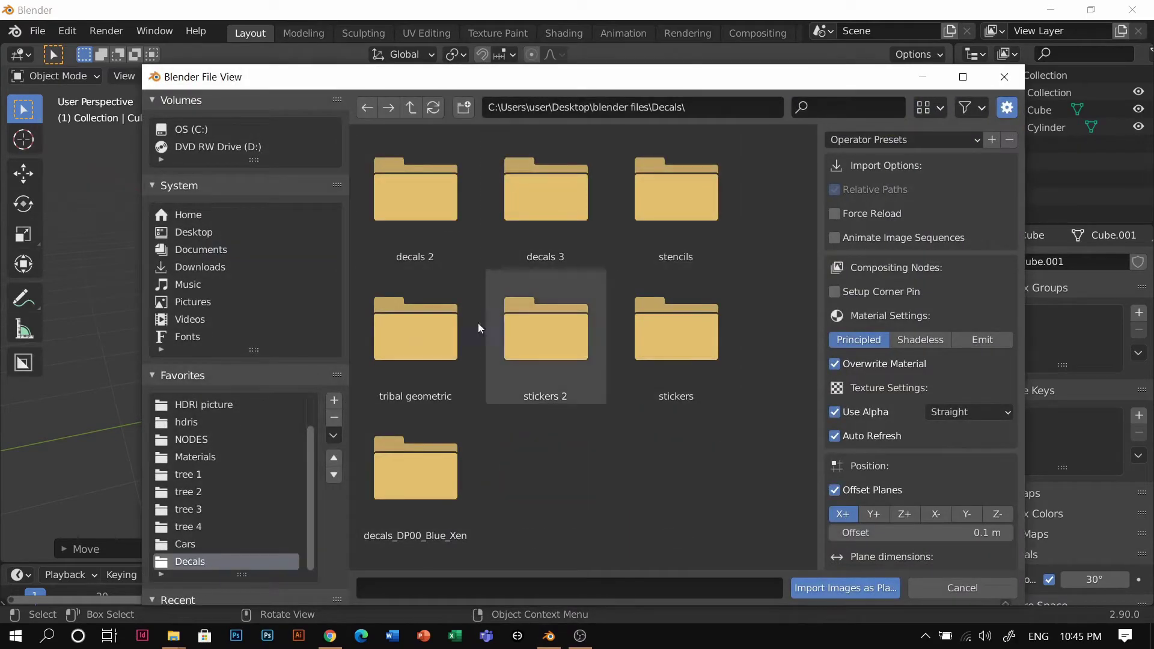
{"action": "double_click", "coordinate": [510, 358]}
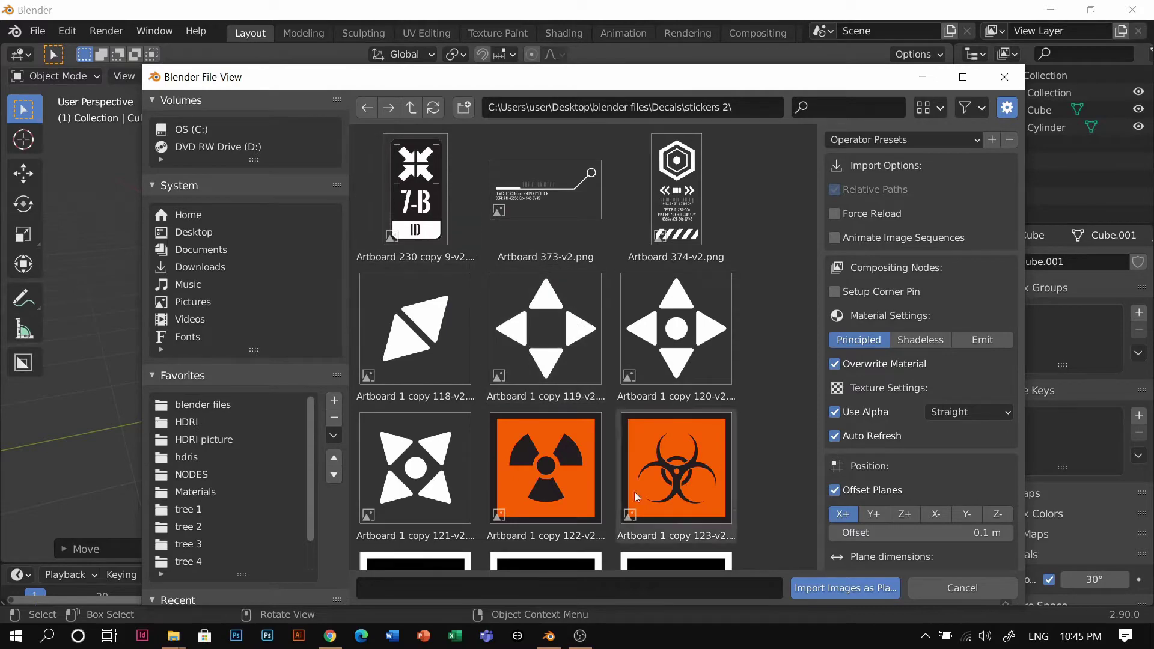
Step: Import the cyan three-hexagon sticker "Artboard 1 copy 130-v2.png" as a plane
{"action": "scroll", "coordinate": [634, 492], "scroll_direction": "down", "scroll_amount": 3}
{"action": "scroll", "coordinate": [571, 361], "scroll_direction": "down", "scroll_amount": 4}
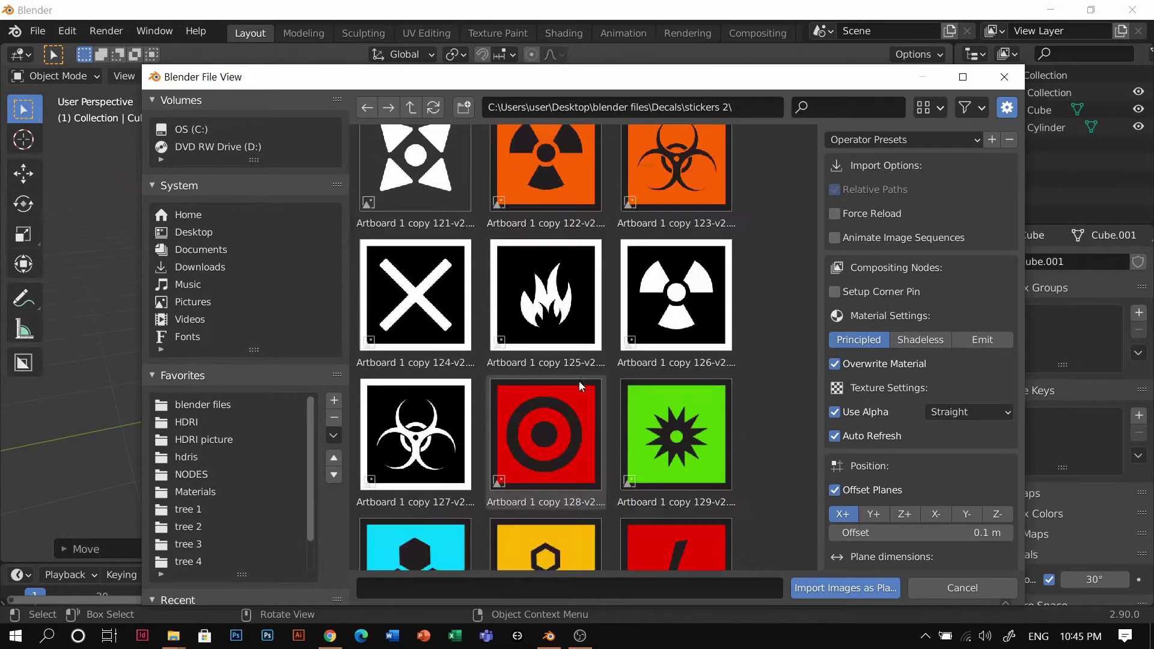
{"action": "left_click", "coordinate": [564, 445]}
{"action": "scroll", "coordinate": [565, 445], "scroll_direction": "down", "scroll_amount": 2}
{"action": "left_click", "coordinate": [449, 456]}
{"action": "scroll", "coordinate": [450, 456], "scroll_direction": "down", "scroll_amount": 3}
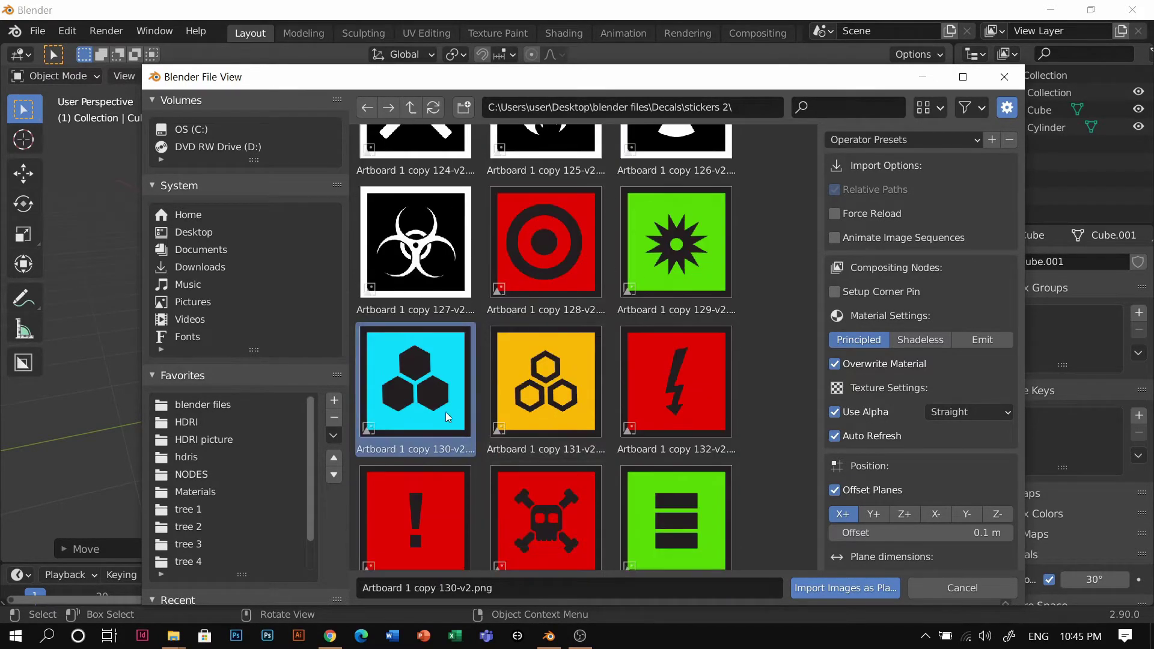
{"action": "double_click", "coordinate": [457, 382]}
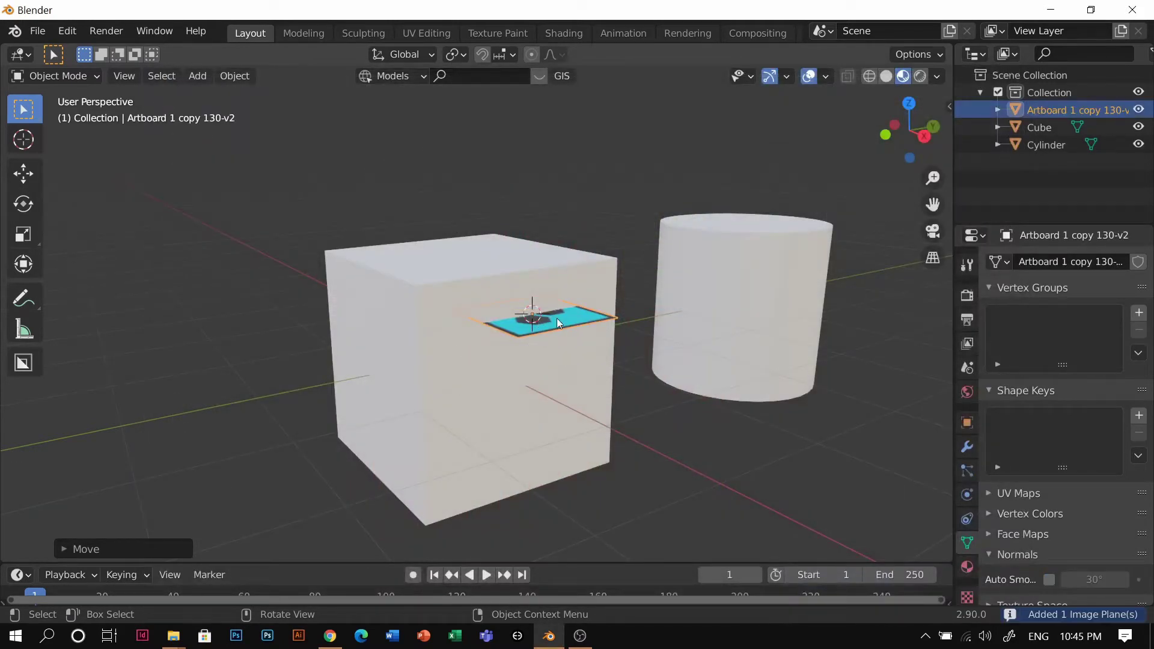
Step: Rotate the sticker plane 90° so that it stands upright, parallel to the cube's front face
{"action": "type", "text": "r"}
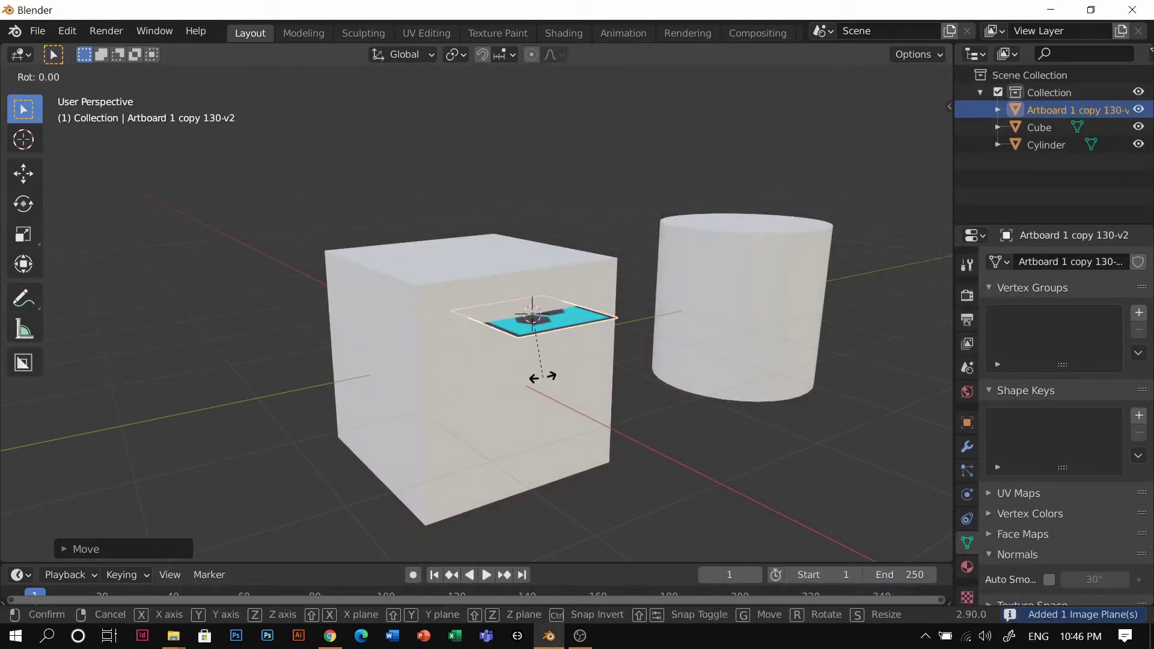
{"action": "type", "text": "x90z"}
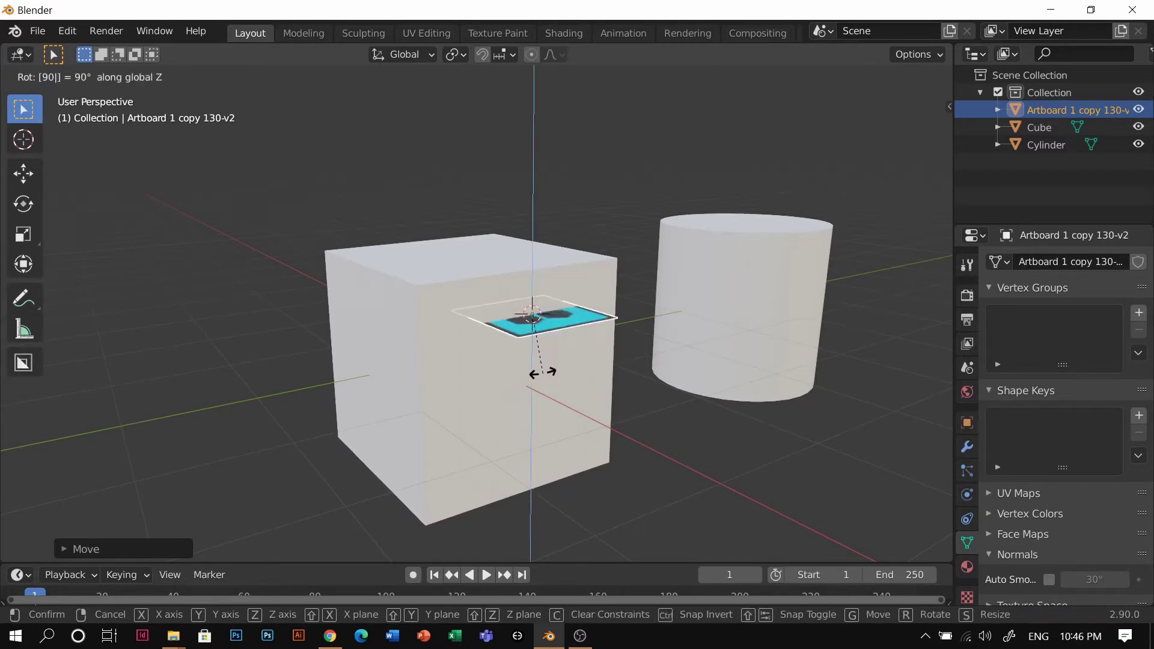
{"action": "type", "text": "x"}
{"action": "key", "text": "Return"}
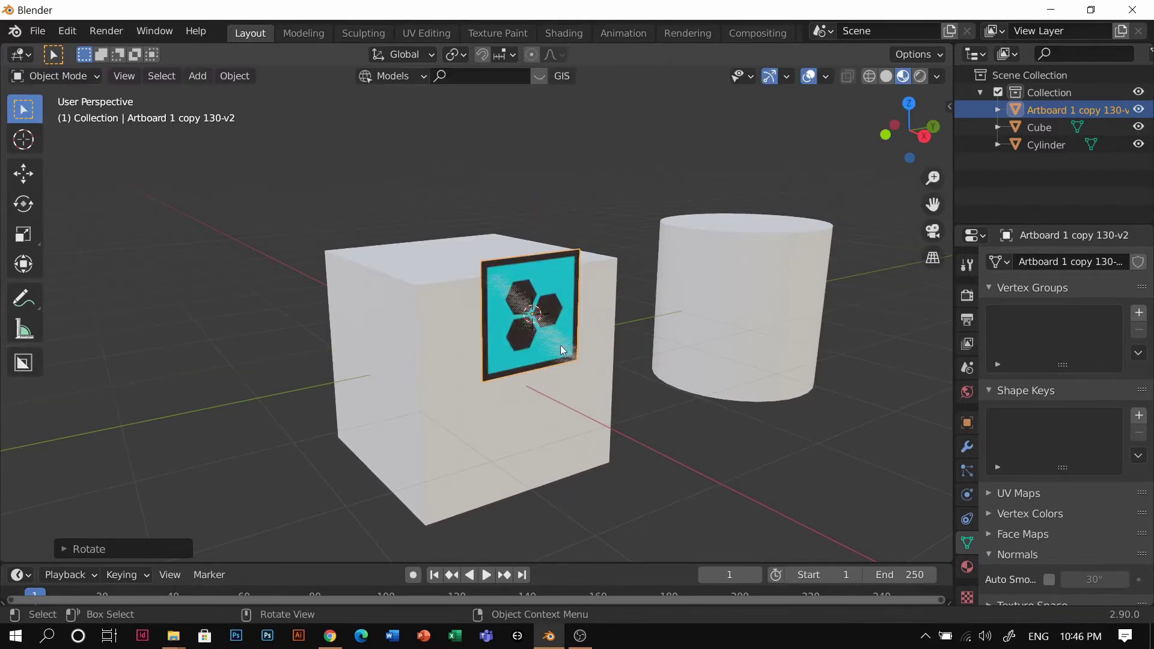
Step: Move the sticker plane about 0.06 m along X off the cube's front face, lower it slightly along Z, and deselect it
{"action": "scroll", "coordinate": [550, 332], "scroll_direction": "up", "scroll_amount": 2}
{"action": "key", "text": "g"}
{"action": "key", "text": "x"}
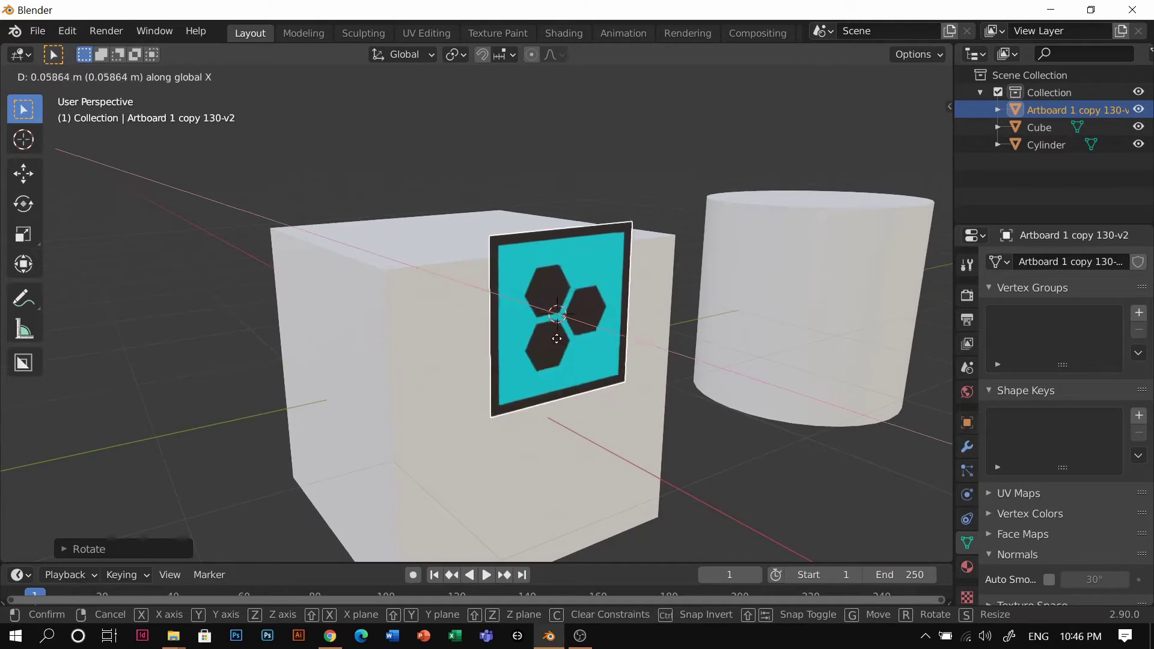
{"action": "key", "text": "Return"}
{"action": "middle_click_drag", "start_coordinate": [572, 337], "coordinate": [665, 323]}
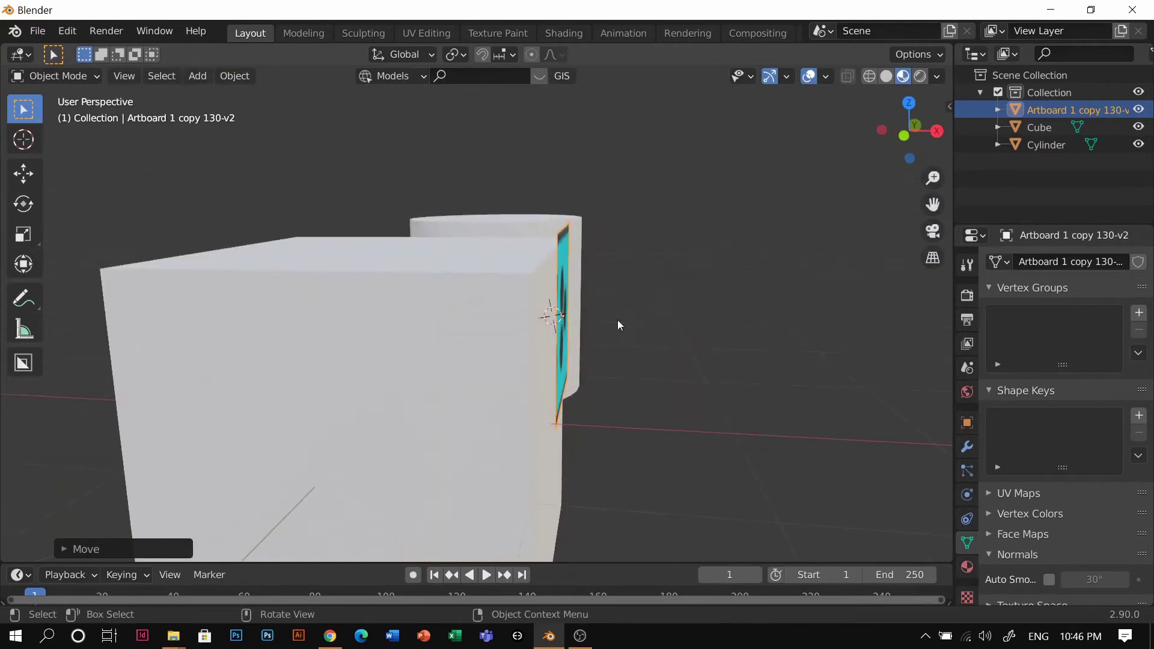
{"action": "key", "text": "g"}
{"action": "key", "text": "z"}
{"action": "key", "text": "Return"}
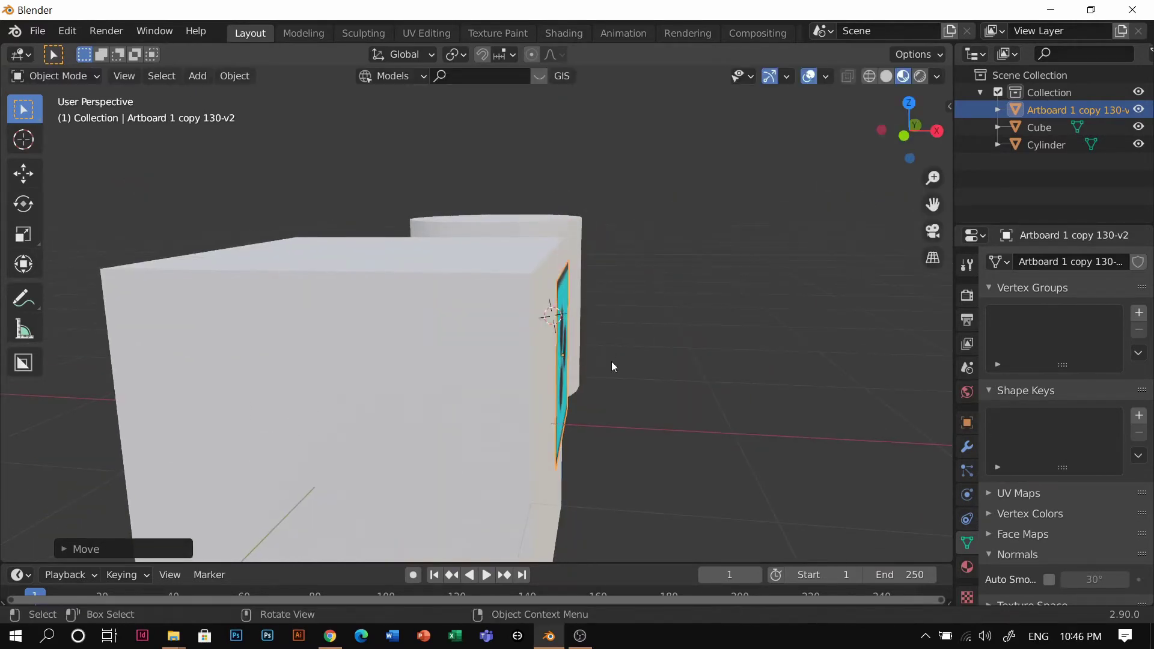
{"action": "left_click", "coordinate": [720, 344]}
{"action": "middle_click_drag", "start_coordinate": [669, 378], "coordinate": [564, 302]}
{"action": "scroll", "coordinate": [578, 381], "scroll_direction": "up", "scroll_amount": 3}
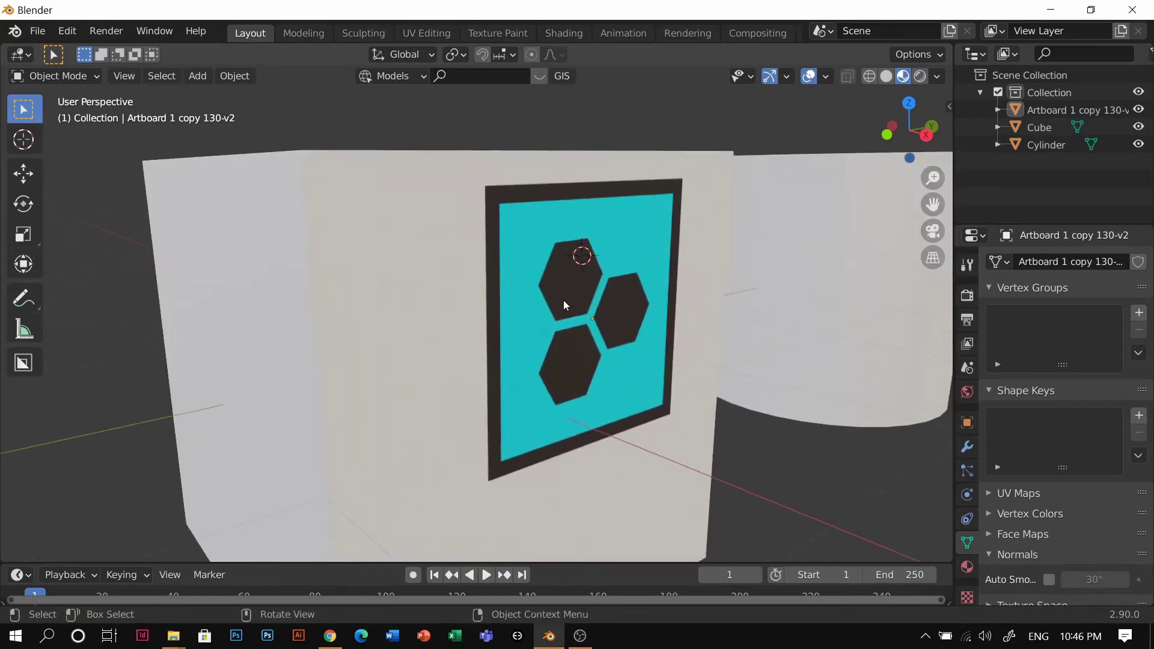
{"action": "left_click", "coordinate": [658, 302]}
{"action": "left_click", "coordinate": [966, 446]}
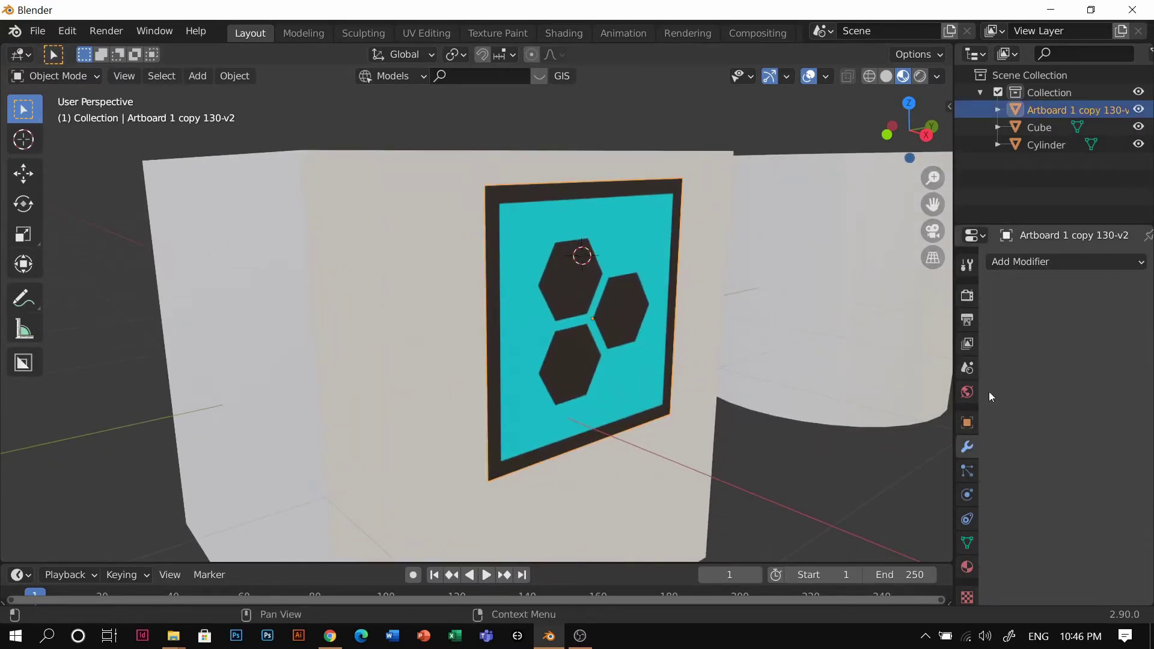
{"action": "left_click", "coordinate": [1009, 263]}
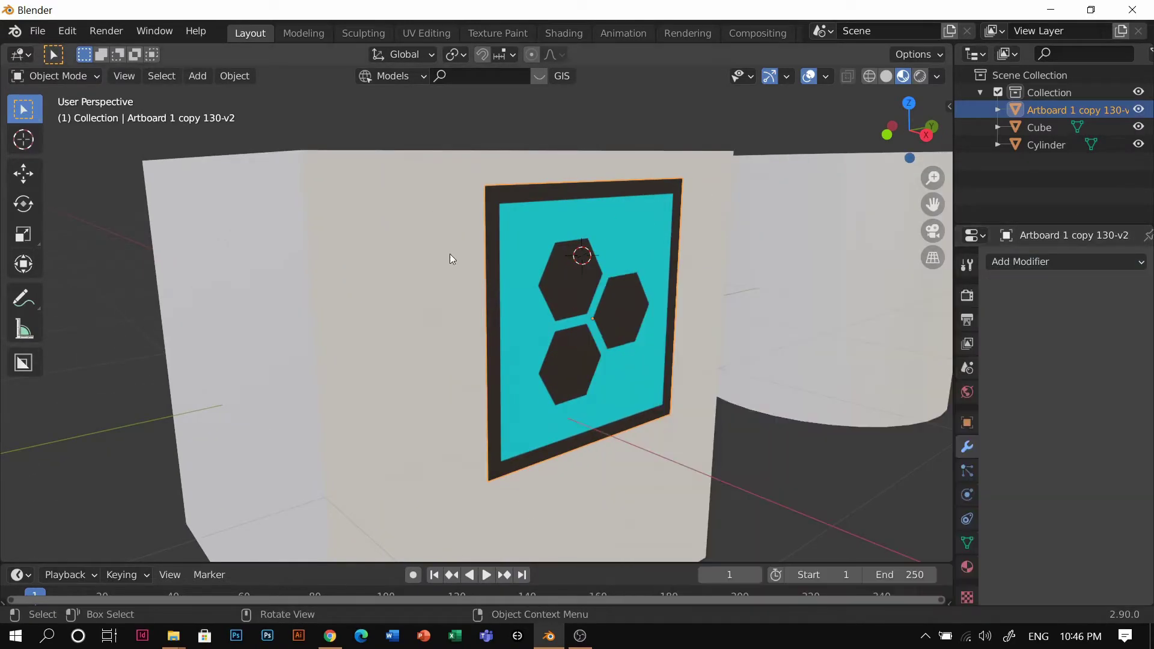
Step: Give the cube a new material and darken its base color to a grey with a value of 0.382
{"action": "left_click", "coordinate": [450, 254]}
{"action": "left_click", "coordinate": [967, 567]}
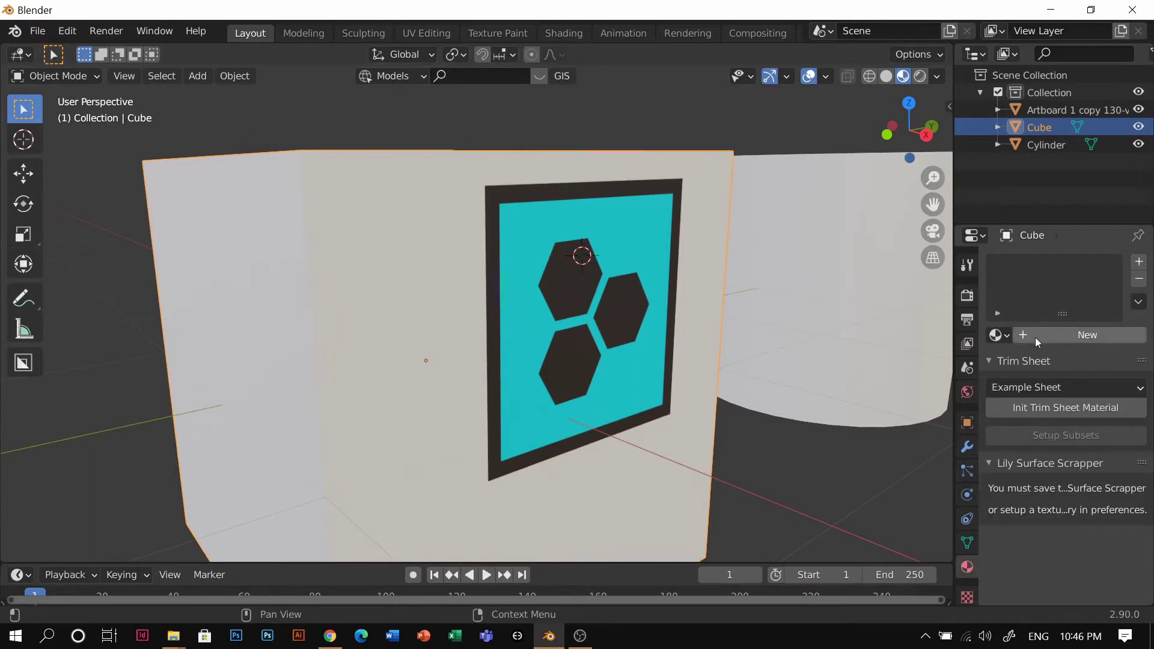
{"action": "left_click", "coordinate": [1036, 337]}
{"action": "scroll", "coordinate": [1041, 517], "scroll_direction": "down", "scroll_amount": 2}
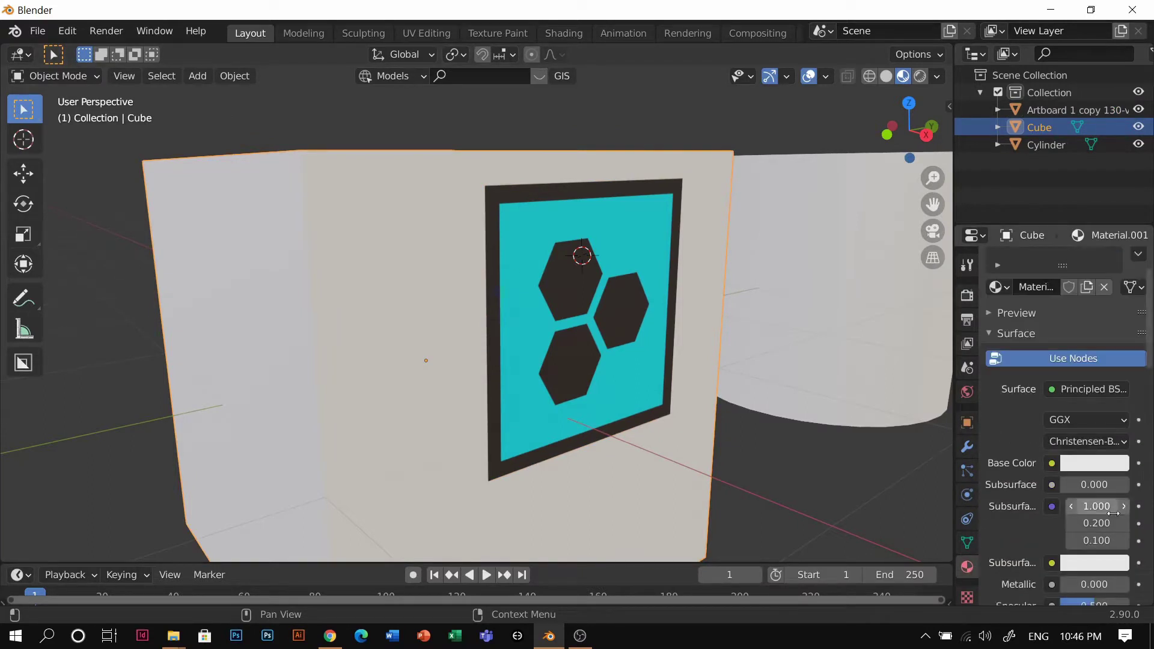
{"action": "left_click", "coordinate": [1085, 466]}
{"action": "left_click_drag", "start_coordinate": [1117, 315], "coordinate": [1118, 293]}
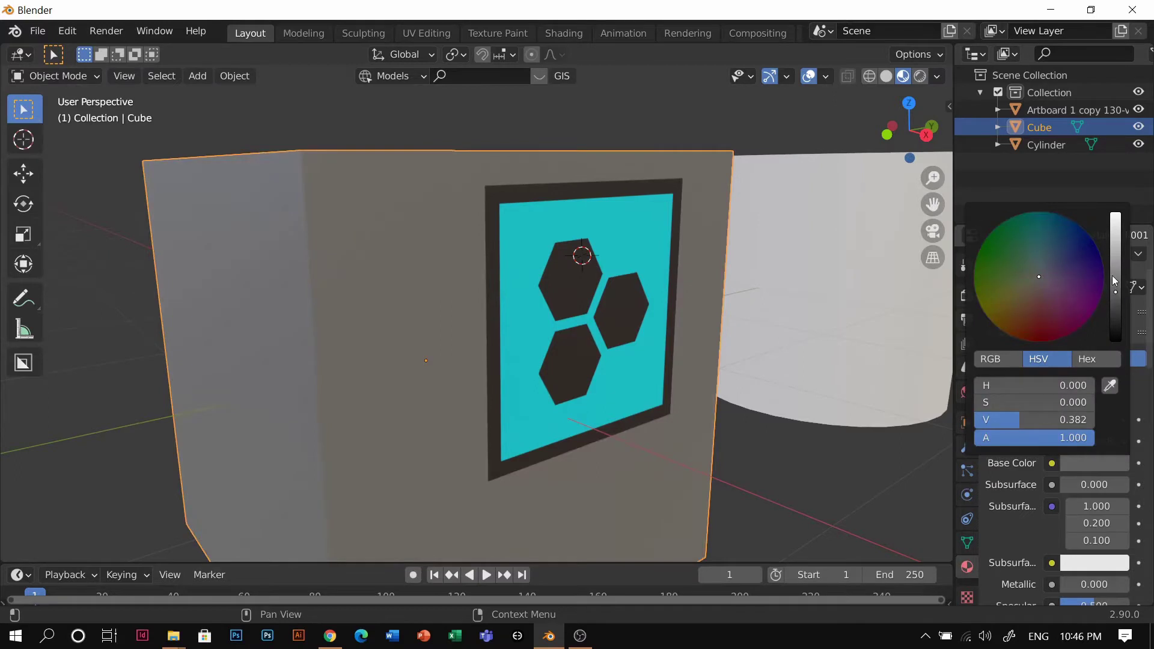
Step: Give the cylinder a new material and darken its base color to a mid grey similar to the cube's
{"action": "left_click", "coordinate": [885, 314]}
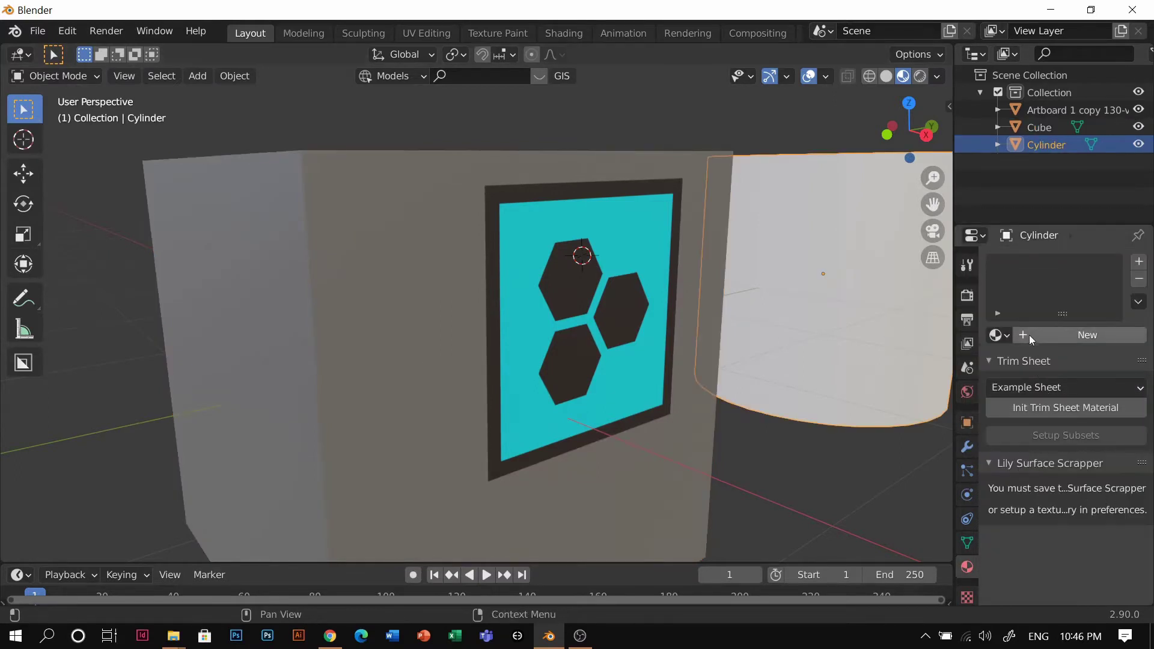
{"action": "left_click", "coordinate": [1029, 335]}
{"action": "left_click", "coordinate": [1119, 512]}
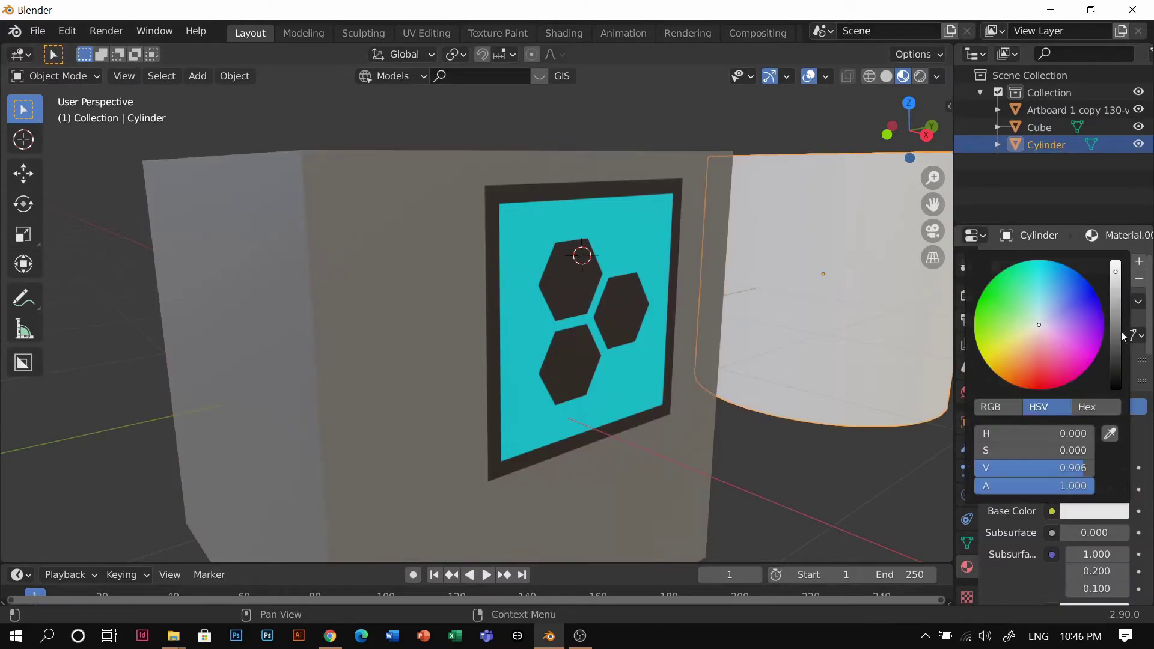
{"action": "left_click_drag", "start_coordinate": [1126, 337], "coordinate": [1099, 352]}
Step: Add a Subdivision Surface modifier to the sticker plane, set to Simple with 5 viewport levels
{"action": "left_click", "coordinate": [628, 344]}
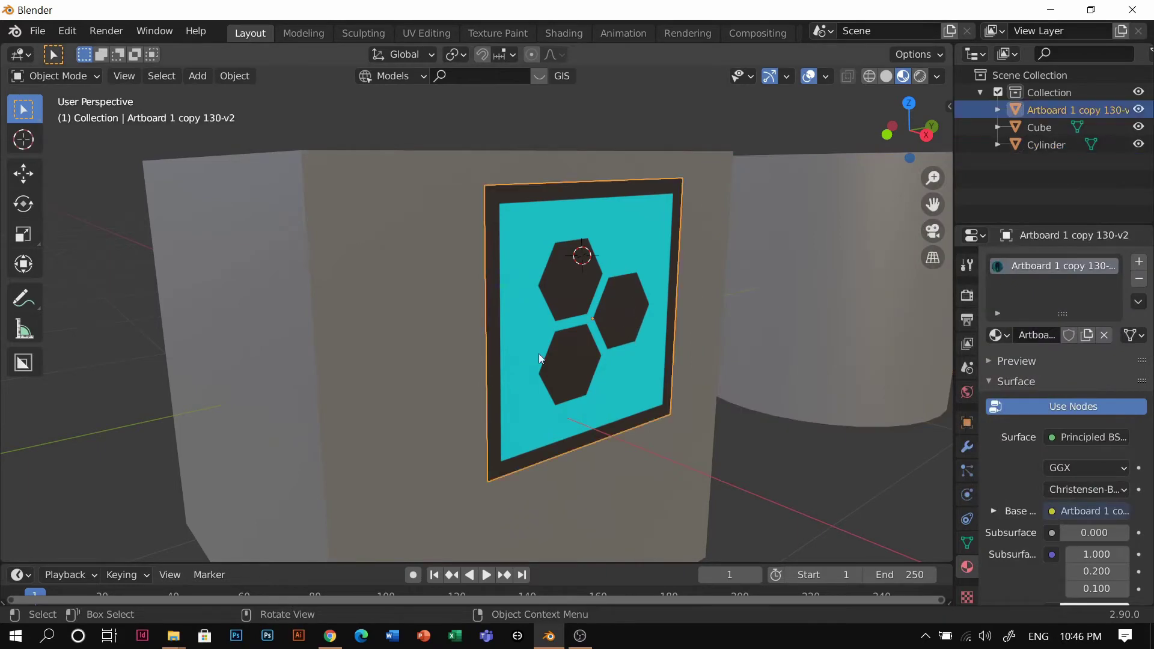
{"action": "middle_click_drag", "start_coordinate": [539, 359], "coordinate": [517, 319]}
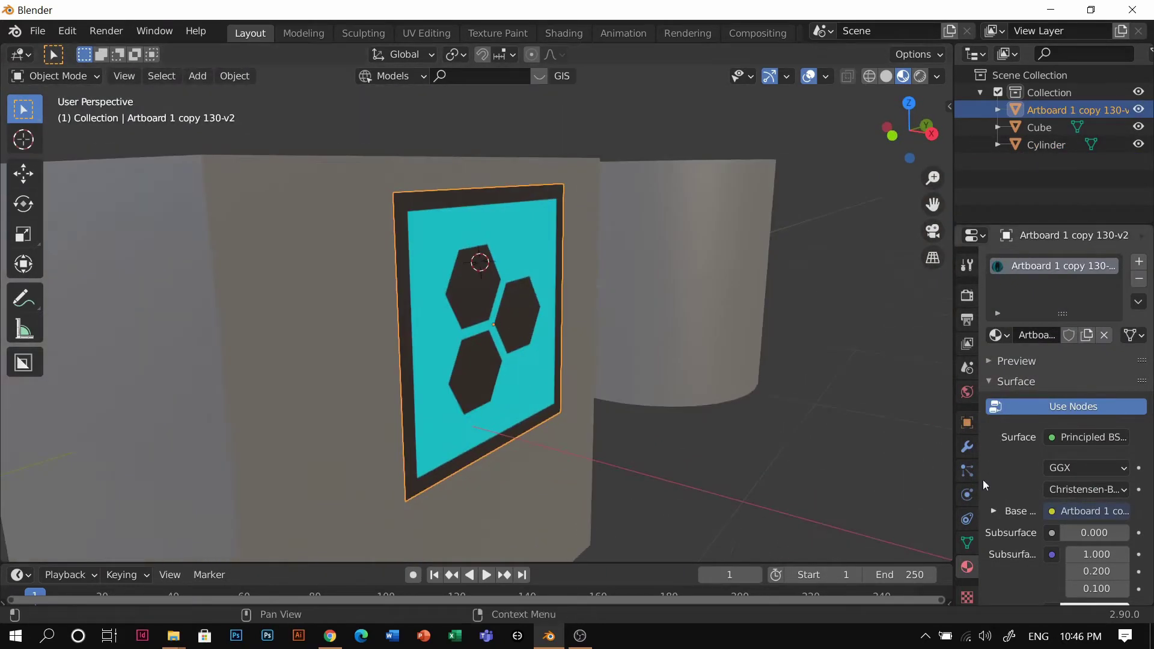
{"action": "left_click", "coordinate": [967, 447]}
{"action": "left_click", "coordinate": [1030, 261]}
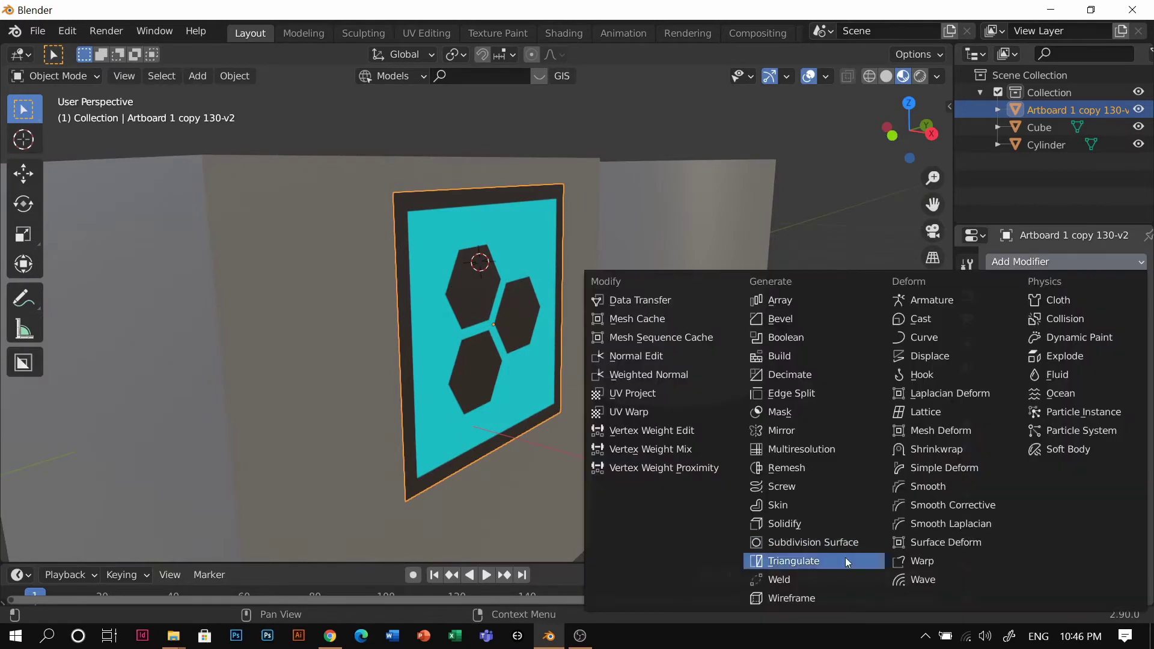
{"action": "left_click", "coordinate": [807, 543]}
{"action": "left_click", "coordinate": [1093, 356]}
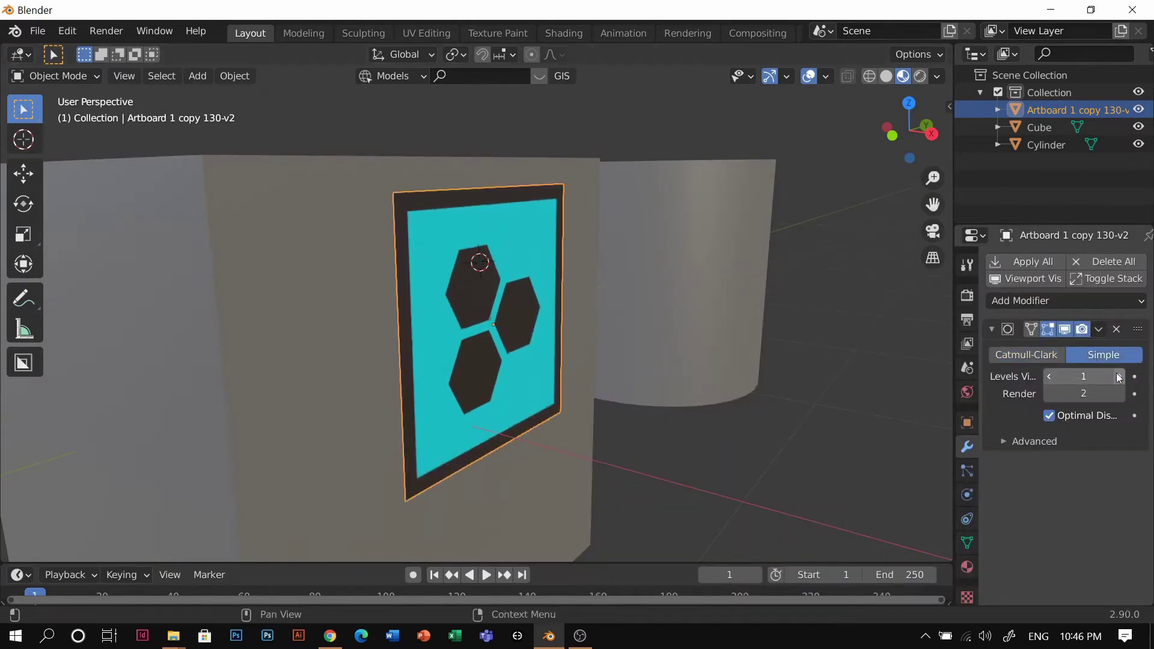
{"action": "left_click", "coordinate": [1119, 376]}
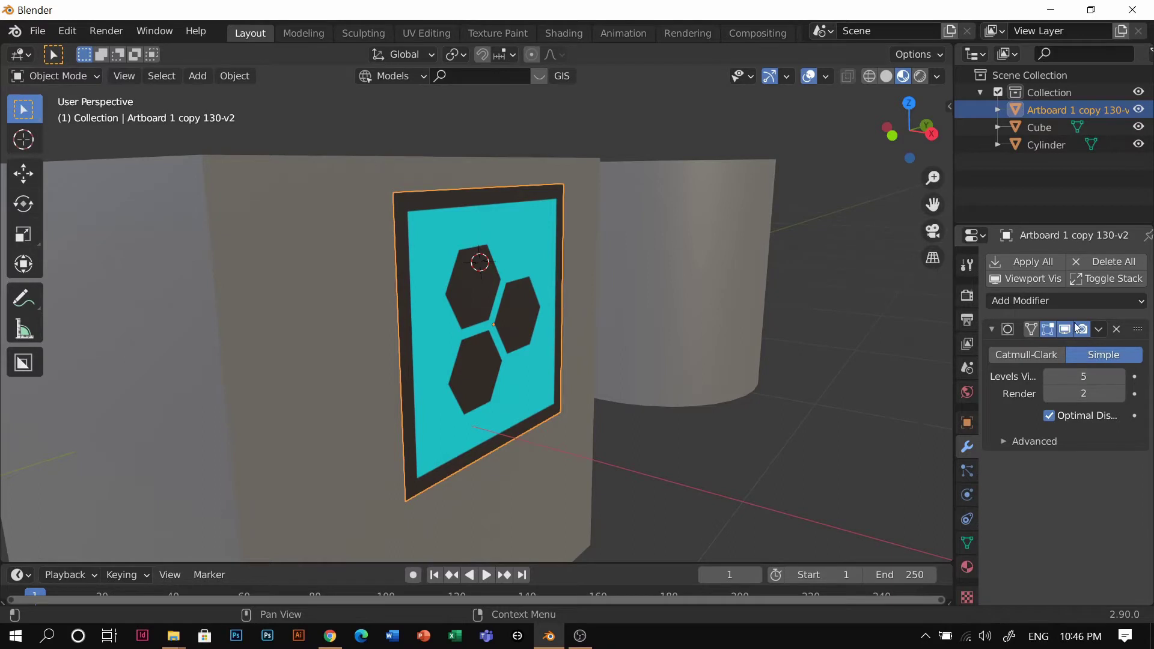
Step: Add a Shrinkwrap modifier to the sticker plane with the cube as target and set its offset to 0.001 m
{"action": "left_click", "coordinate": [1059, 298]}
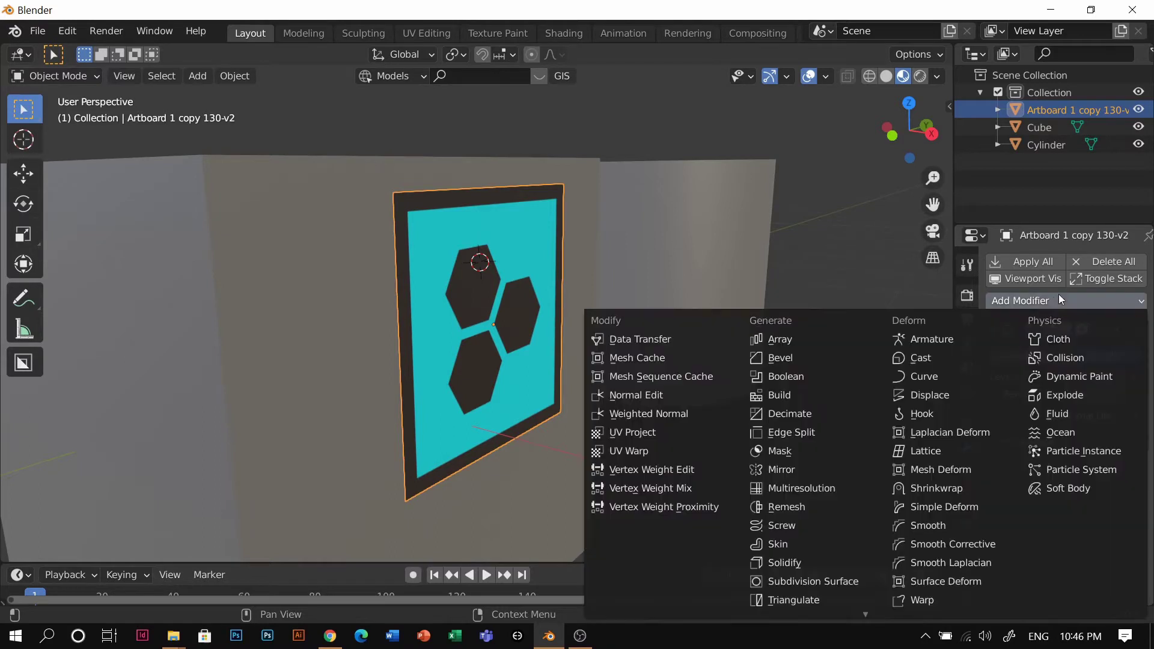
{"action": "left_click", "coordinate": [958, 488]}
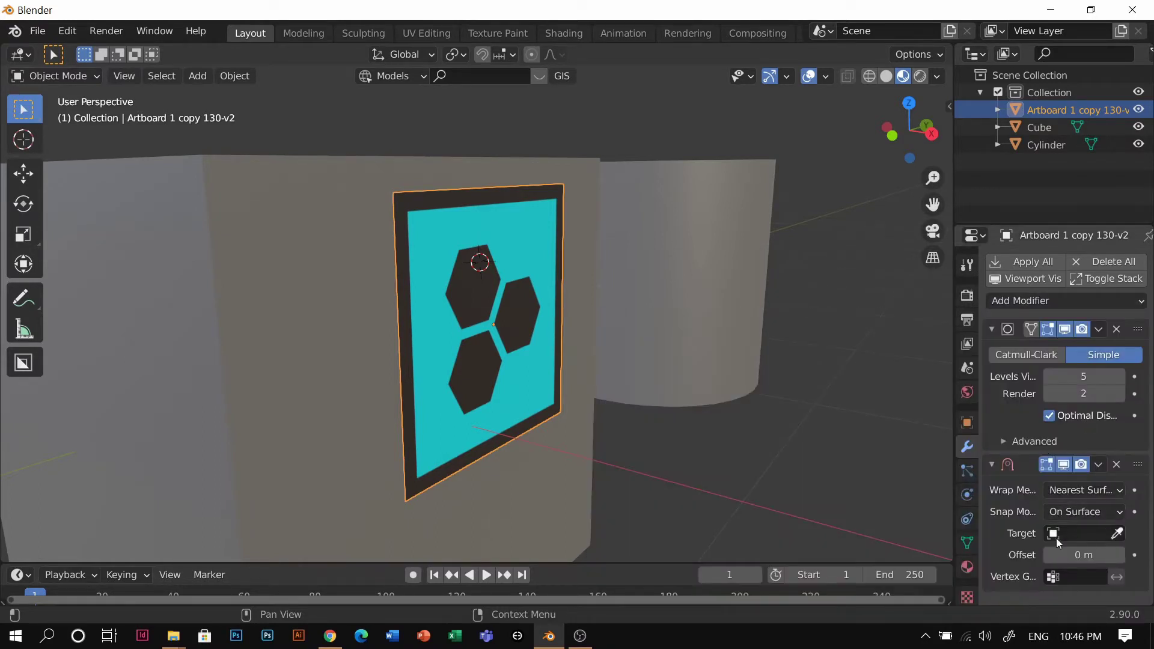
{"action": "left_click", "coordinate": [1119, 534]}
{"action": "left_click", "coordinate": [330, 250]}
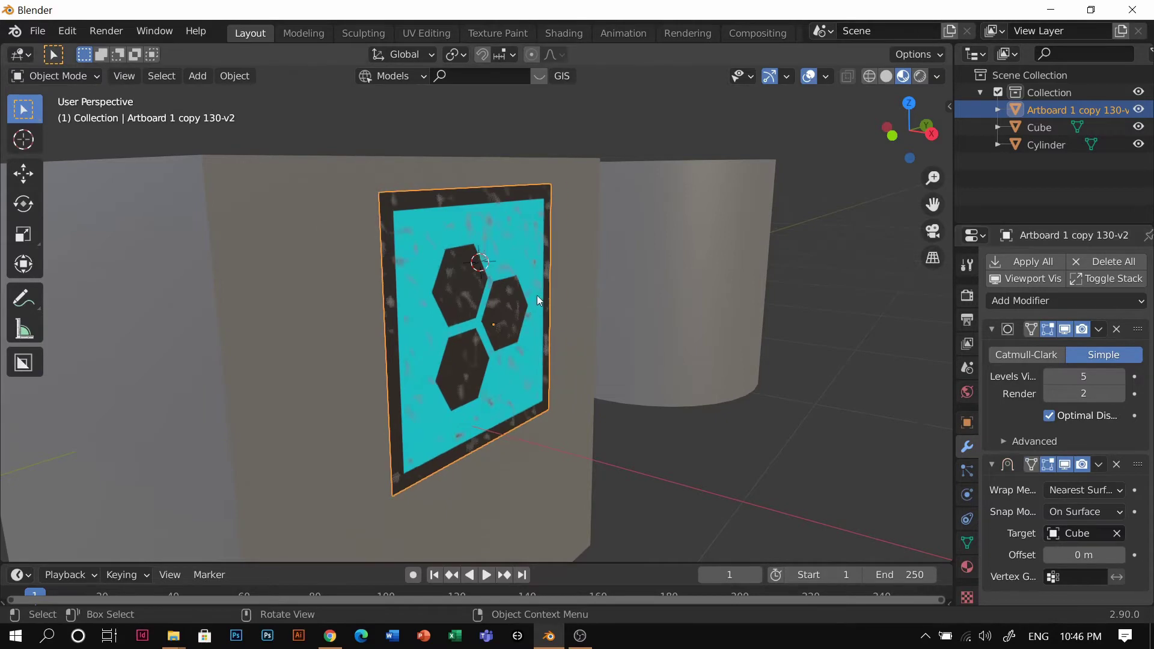
{"action": "middle_click_drag", "start_coordinate": [536, 295], "coordinate": [610, 247]}
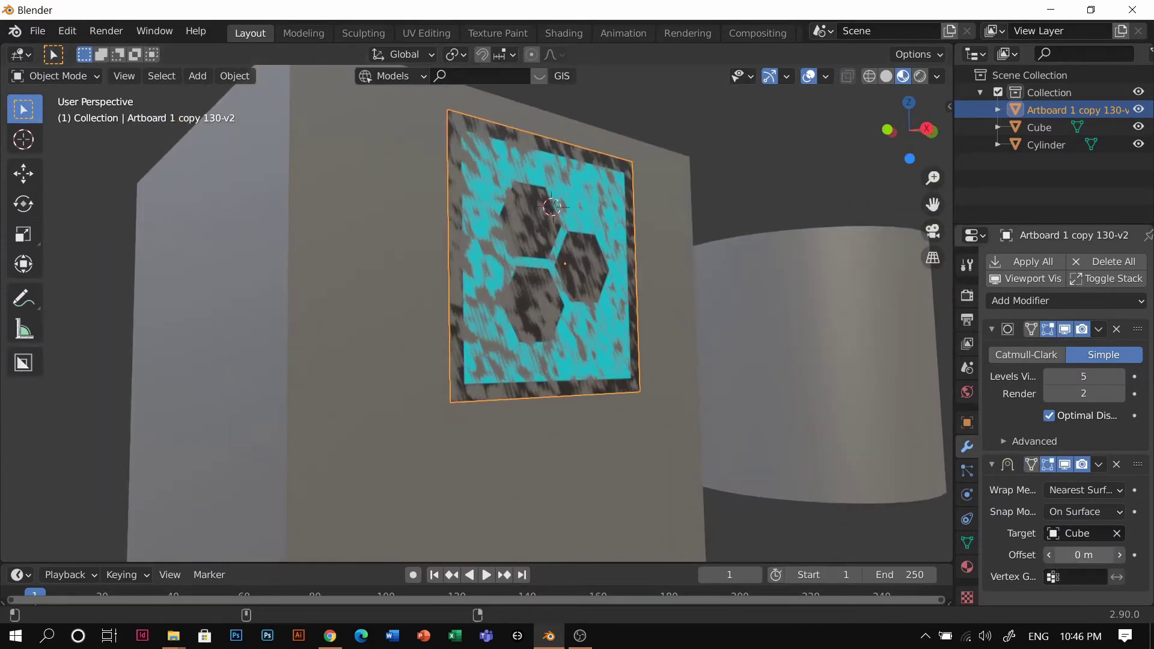
{"action": "left_click_drag", "start_coordinate": [1084, 555], "coordinate": [1086, 555]}
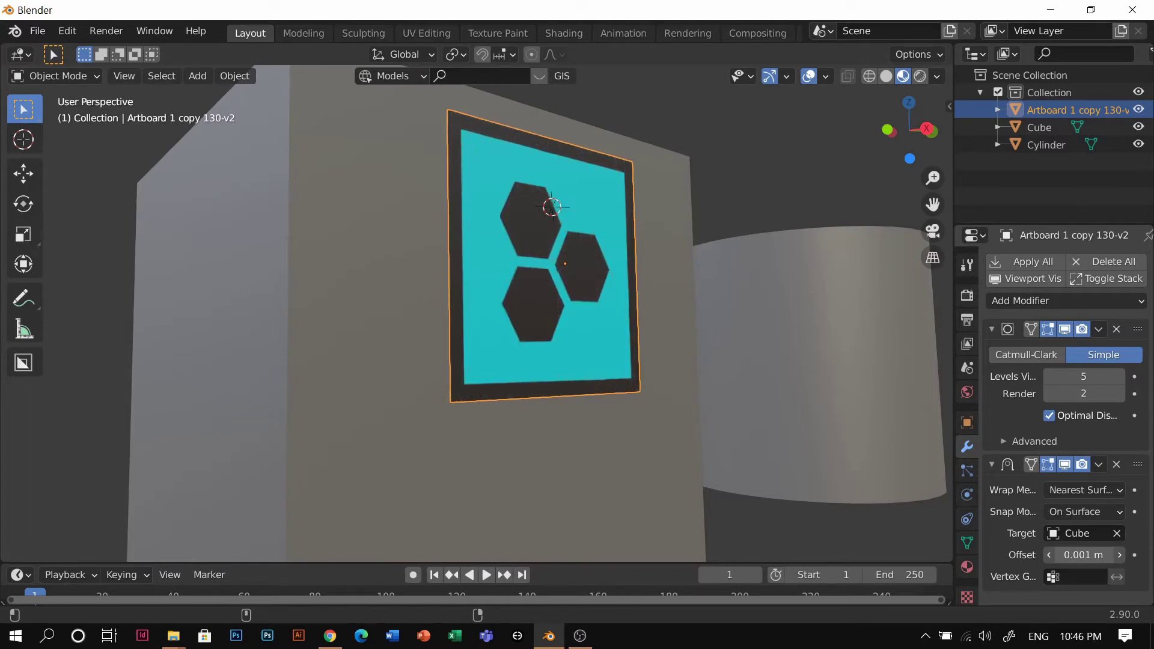
Step: Leave all objects deselected and place the 3D cursor on the upper part of the cylinder's side
{"action": "left_click", "coordinate": [674, 301]}
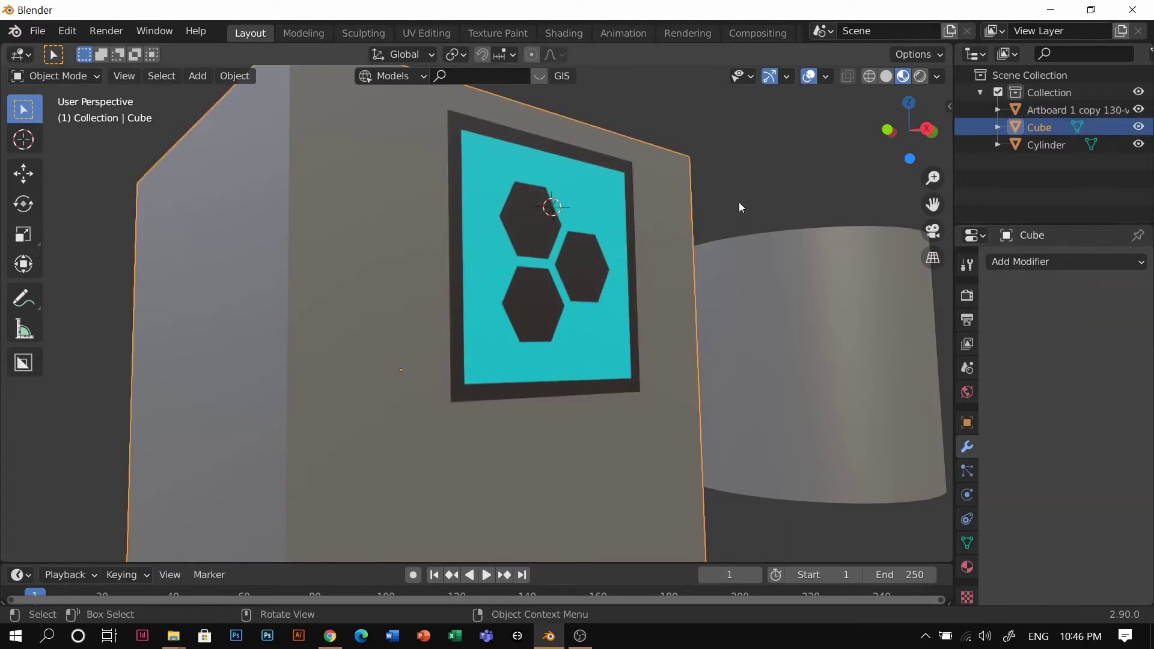
{"action": "middle_click_drag", "start_coordinate": [549, 286], "coordinate": [481, 338]}
{"action": "scroll", "coordinate": [541, 334], "scroll_direction": "down", "scroll_amount": 4}
{"action": "middle_click_drag", "start_coordinate": [651, 326], "coordinate": [519, 341], "text": "shift"}
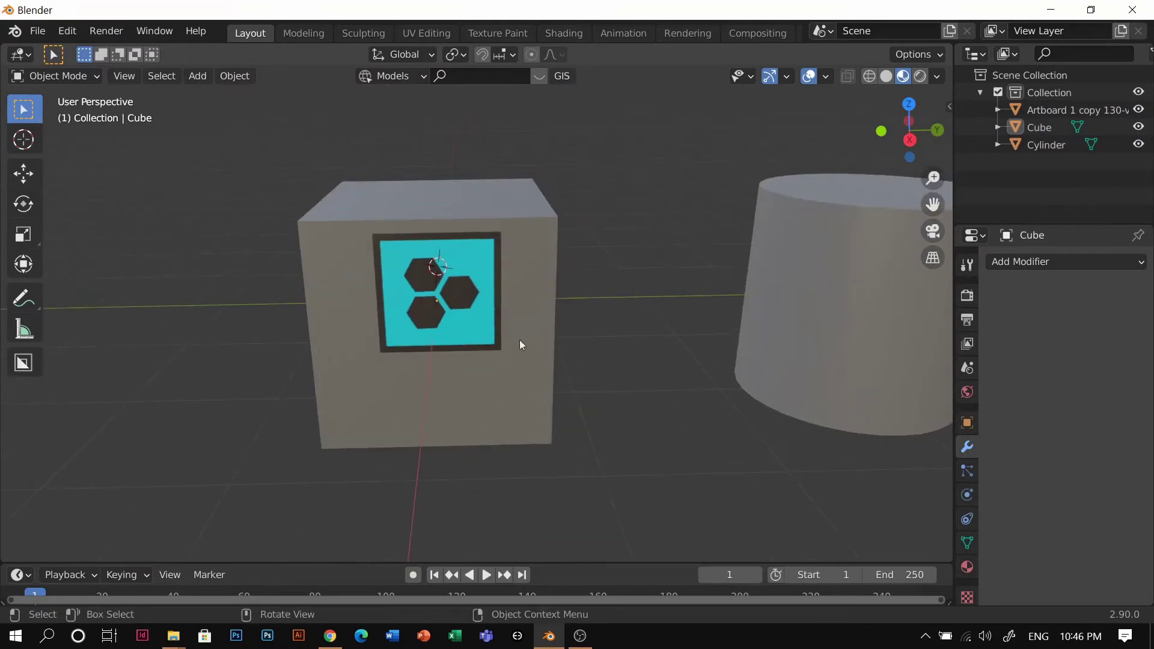
{"action": "right_click", "coordinate": [812, 276], "text": "shift"}
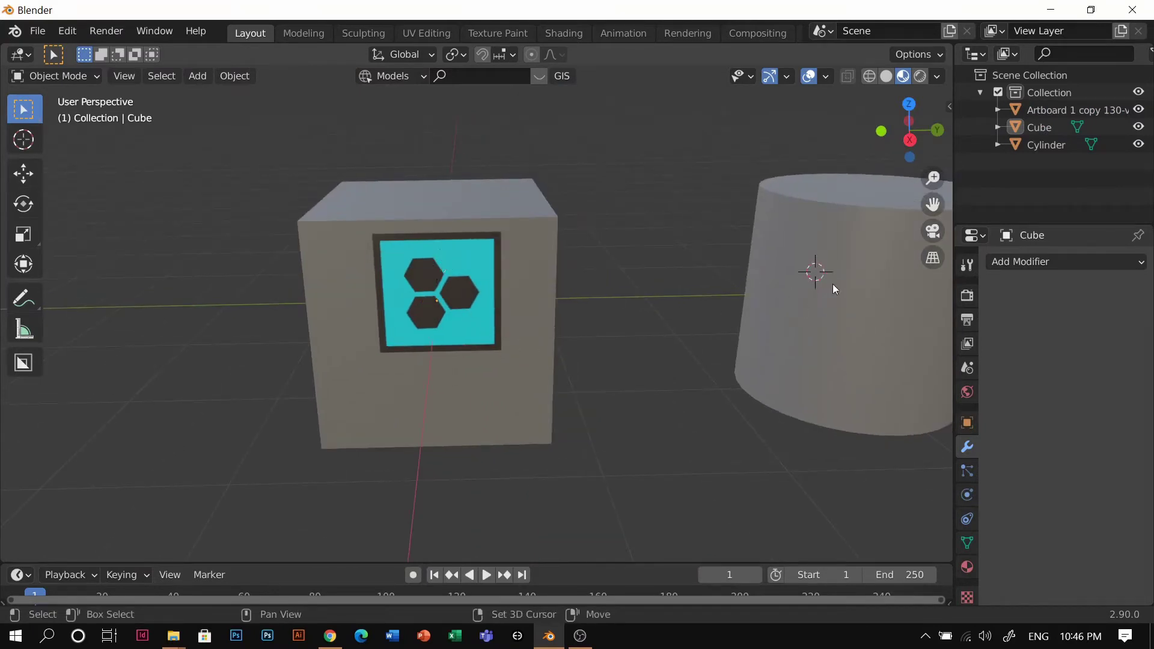
Step: Import stickers1.png from the Decals stickers folder as an image plane at the 3D cursor on the cylinder
{"action": "middle_click_drag", "start_coordinate": [833, 283], "coordinate": [730, 305], "text": "shift"}
{"action": "key", "text": "shift+a"}
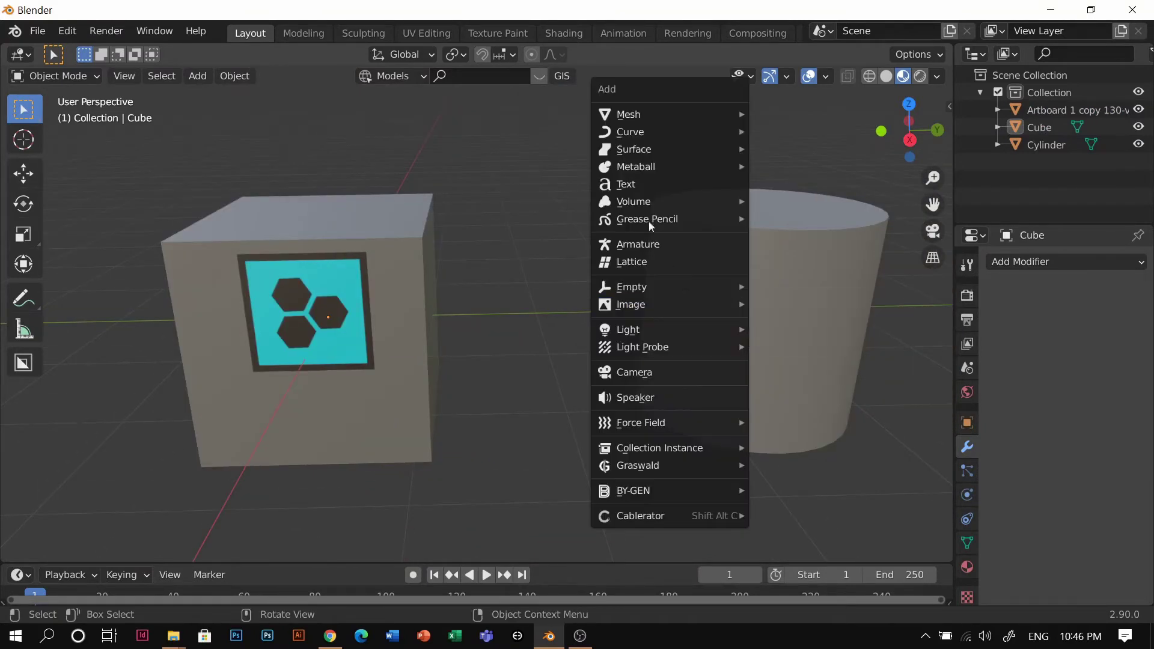
{"action": "mouse_move", "coordinate": [713, 304]}
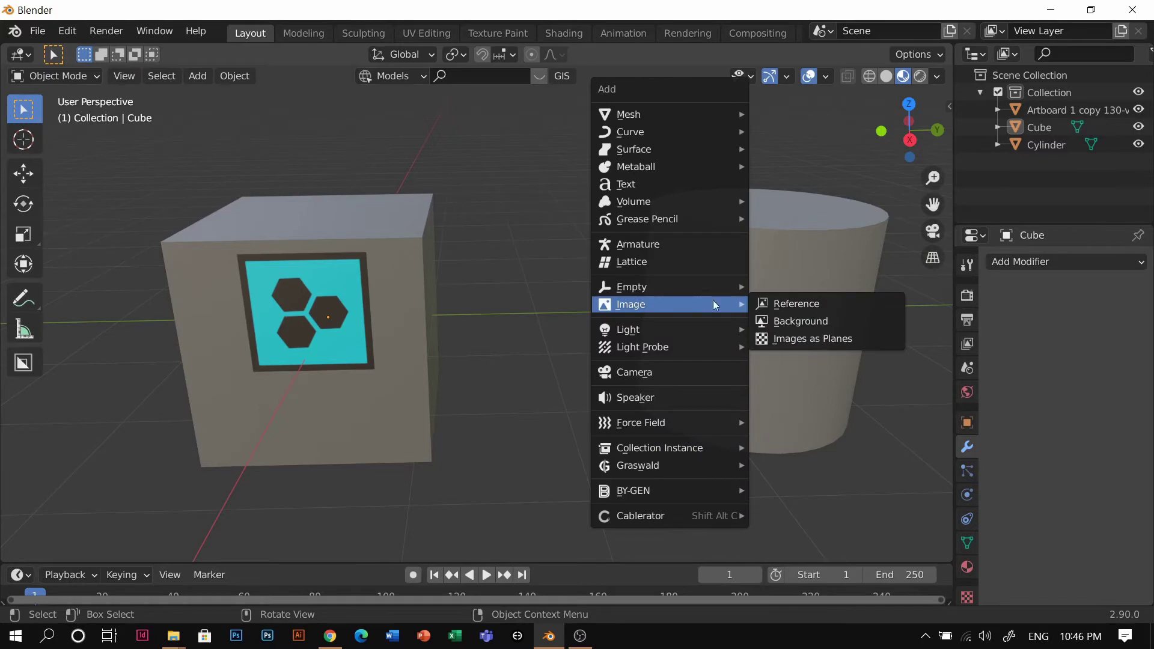
{"action": "left_click", "coordinate": [806, 338]}
{"action": "left_click", "coordinate": [211, 561]}
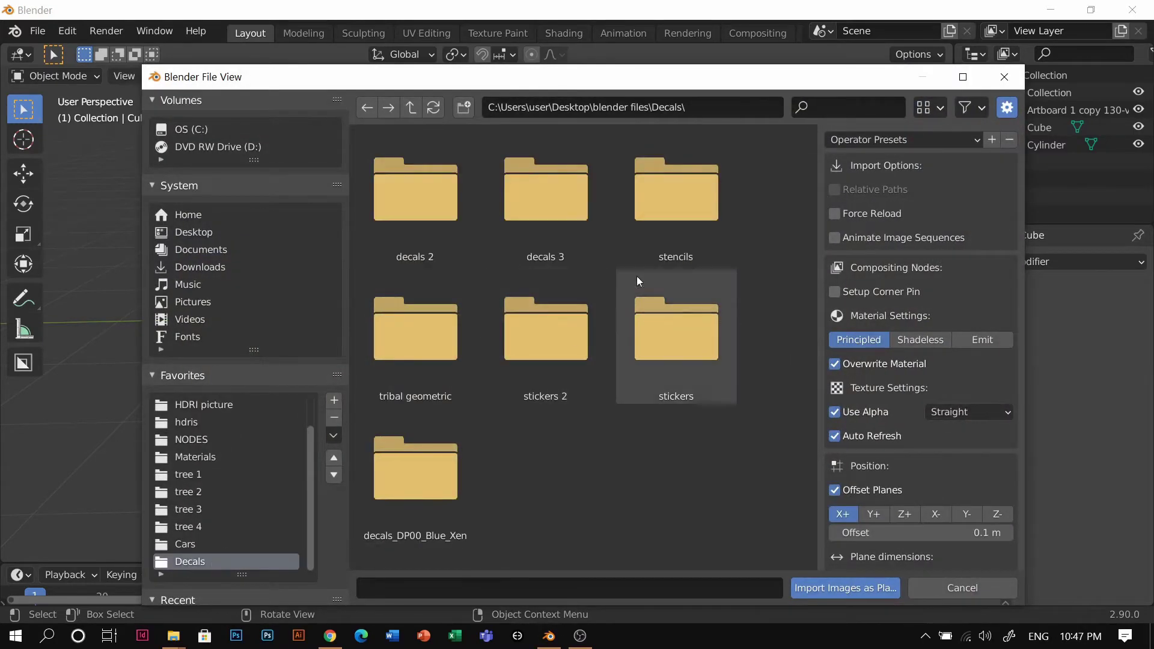
{"action": "double_click", "coordinate": [691, 244]}
{"action": "left_click", "coordinate": [411, 108]}
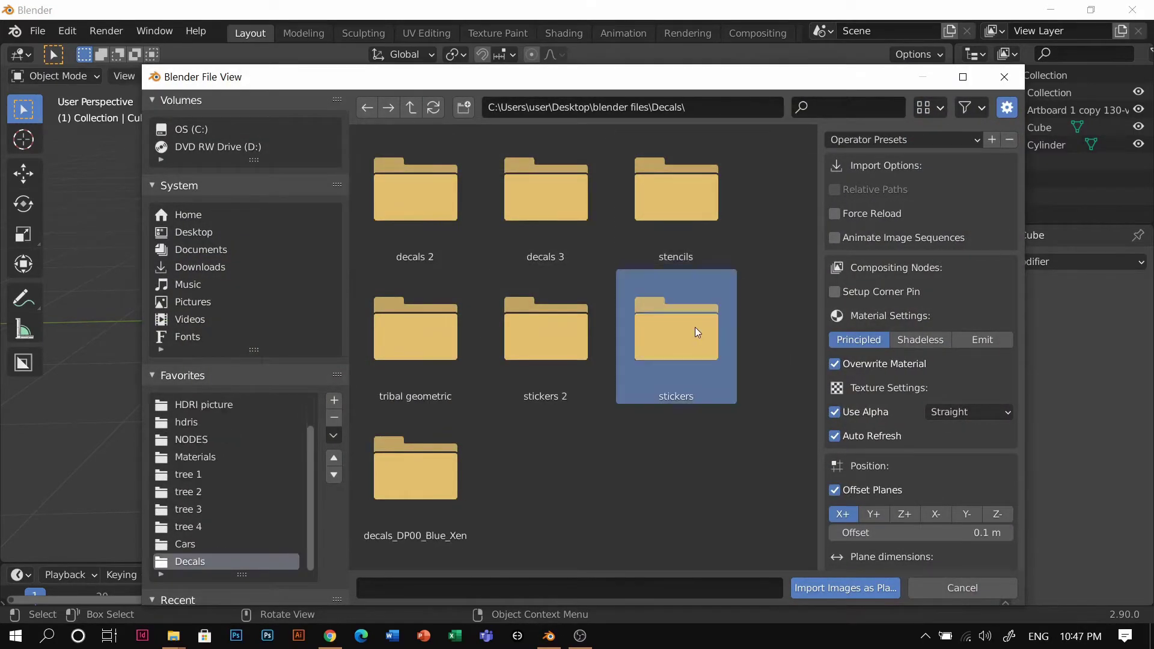
{"action": "double_click", "coordinate": [689, 327]}
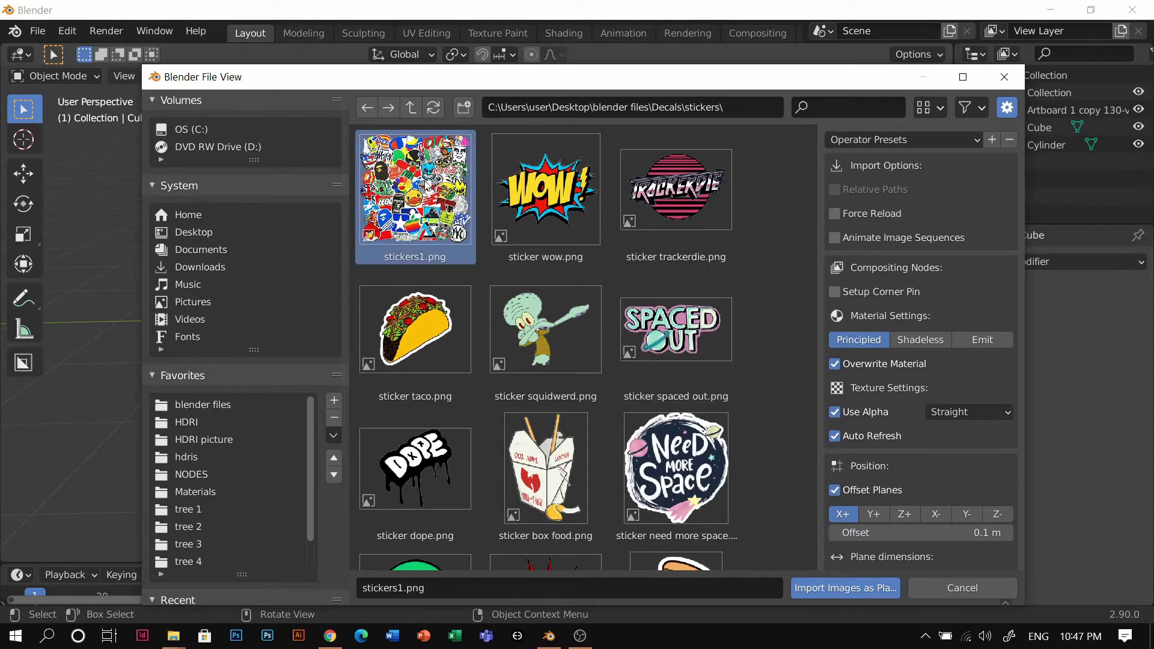
{"action": "double_click", "coordinate": [415, 189]}
Step: Enable snapping to Face with Median as the snap point and Align Rotation to Target turned on
{"action": "middle_click_drag", "start_coordinate": [697, 330], "coordinate": [737, 336]}
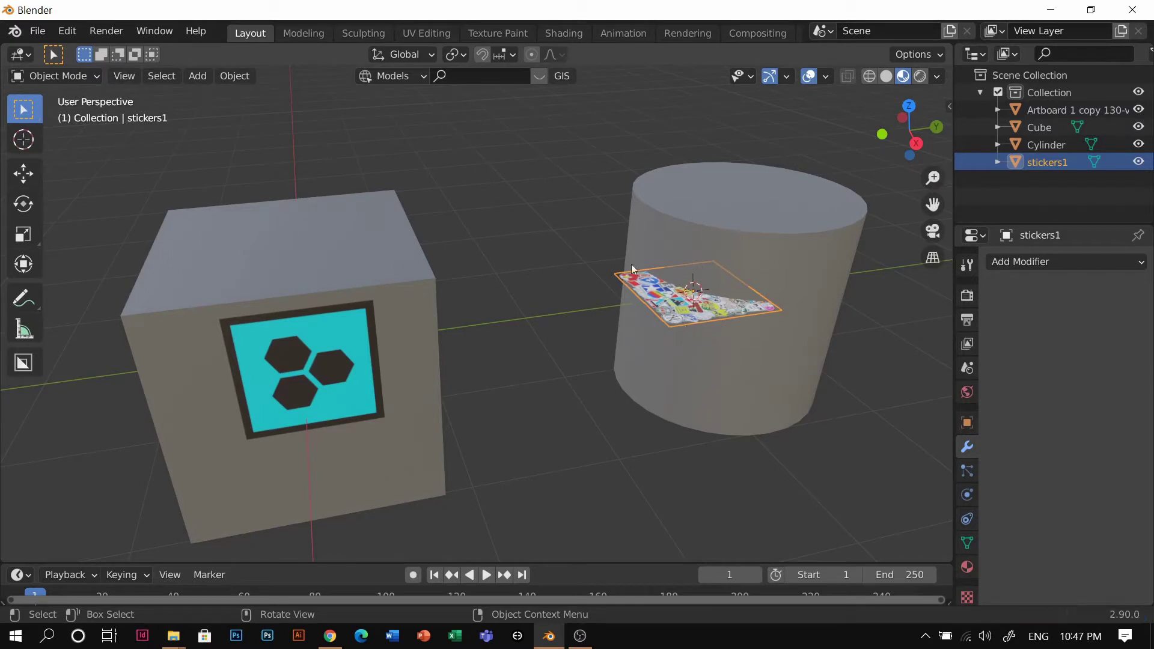
{"action": "left_click", "coordinate": [484, 55]}
{"action": "left_click", "coordinate": [498, 54]}
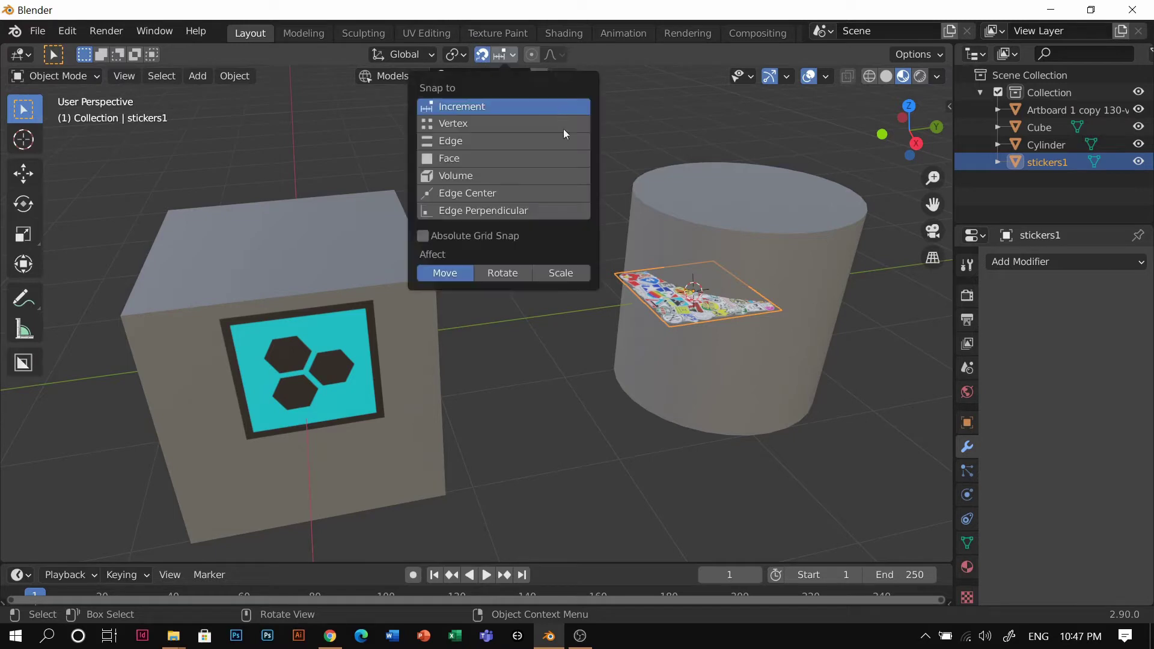
{"action": "left_click", "coordinate": [491, 158]}
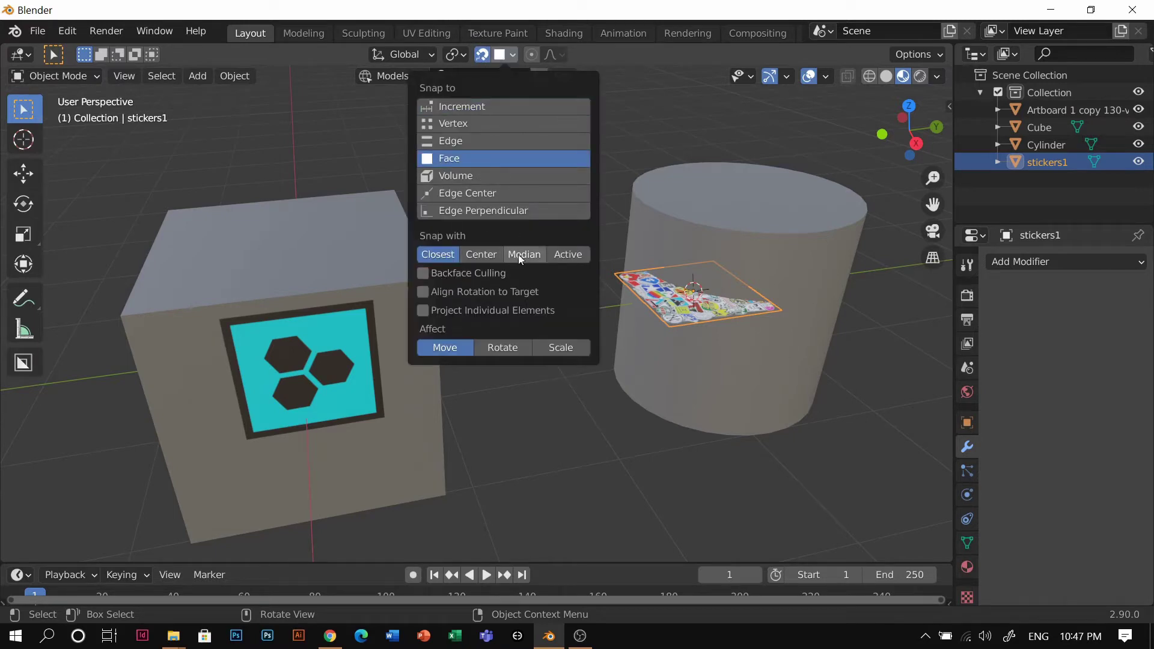
{"action": "left_click", "coordinate": [457, 292]}
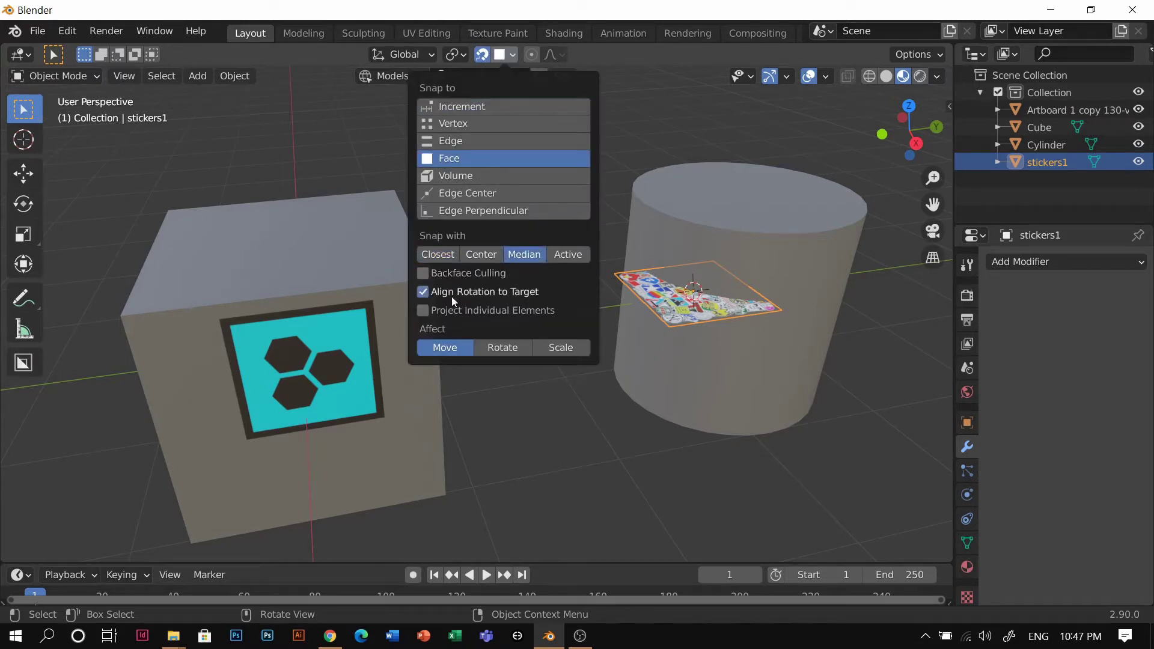
Step: Snap the new sticker plane flat against the cylinder's side and turn snapping off
{"action": "left_click", "coordinate": [683, 425]}
{"action": "left_click_drag", "start_coordinate": [691, 310], "coordinate": [684, 308]}
{"action": "middle_click_drag", "start_coordinate": [684, 308], "coordinate": [722, 329]}
{"action": "scroll", "coordinate": [757, 342], "scroll_direction": "up", "scroll_amount": 3}
{"action": "middle_click_drag", "start_coordinate": [794, 351], "coordinate": [661, 225]}
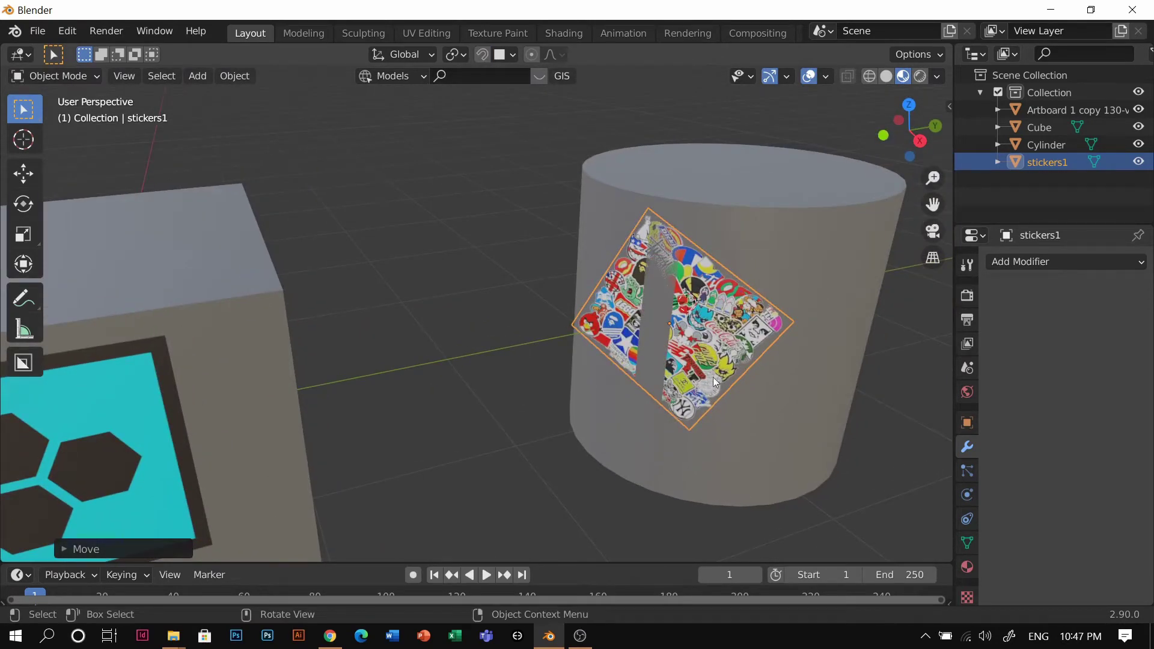
{"action": "left_click_drag", "start_coordinate": [715, 382], "coordinate": [724, 329]}
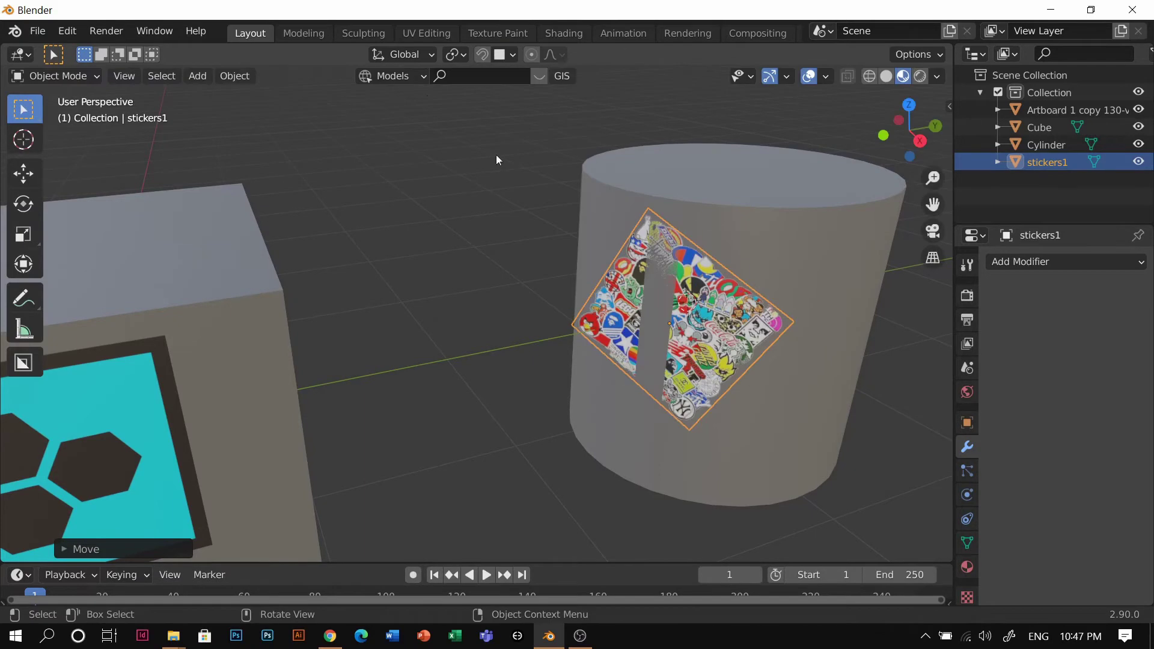
Step: Switch the transform orientation to Local and move the sticker plane slightly outward from the cylinder along its local Z axis
{"action": "left_click", "coordinate": [399, 55]}
{"action": "left_click", "coordinate": [377, 125]}
{"action": "key", "text": "g"}
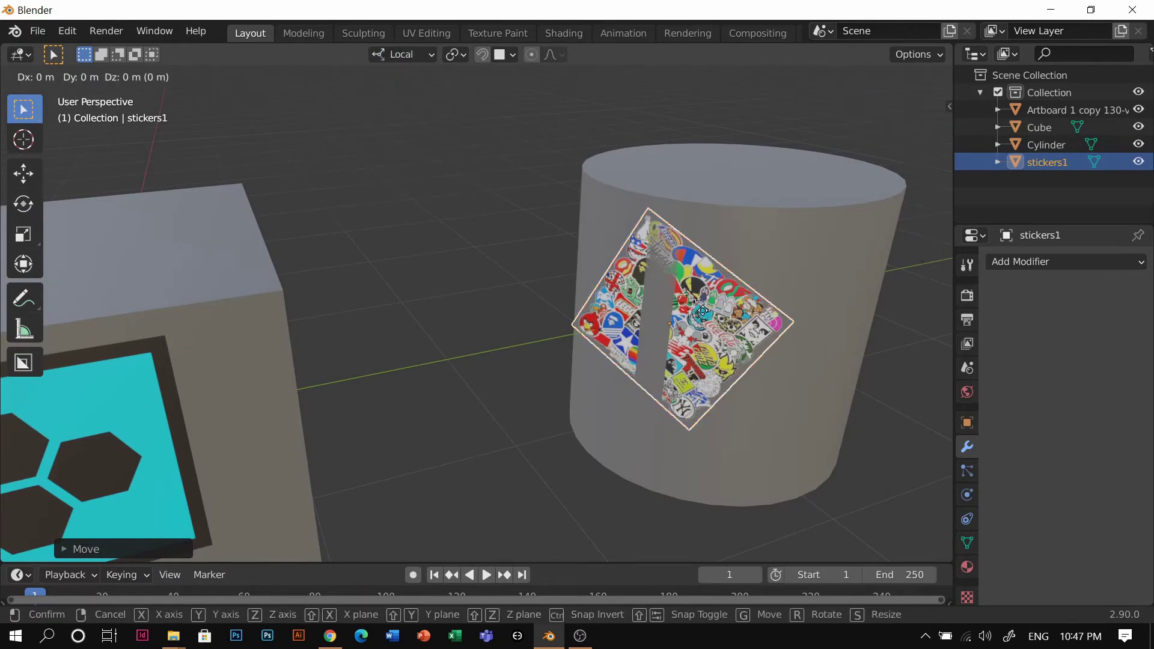
{"action": "key", "text": "y"}
{"action": "key", "text": "x"}
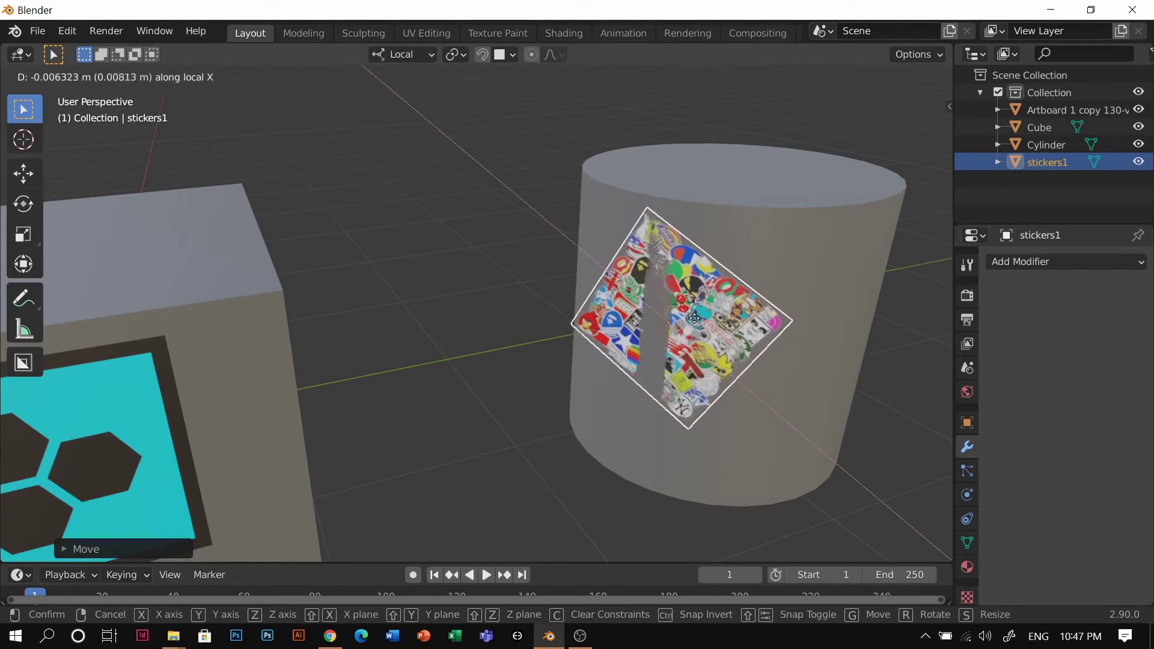
{"action": "key", "text": "z"}
{"action": "left_click", "coordinate": [690, 306]}
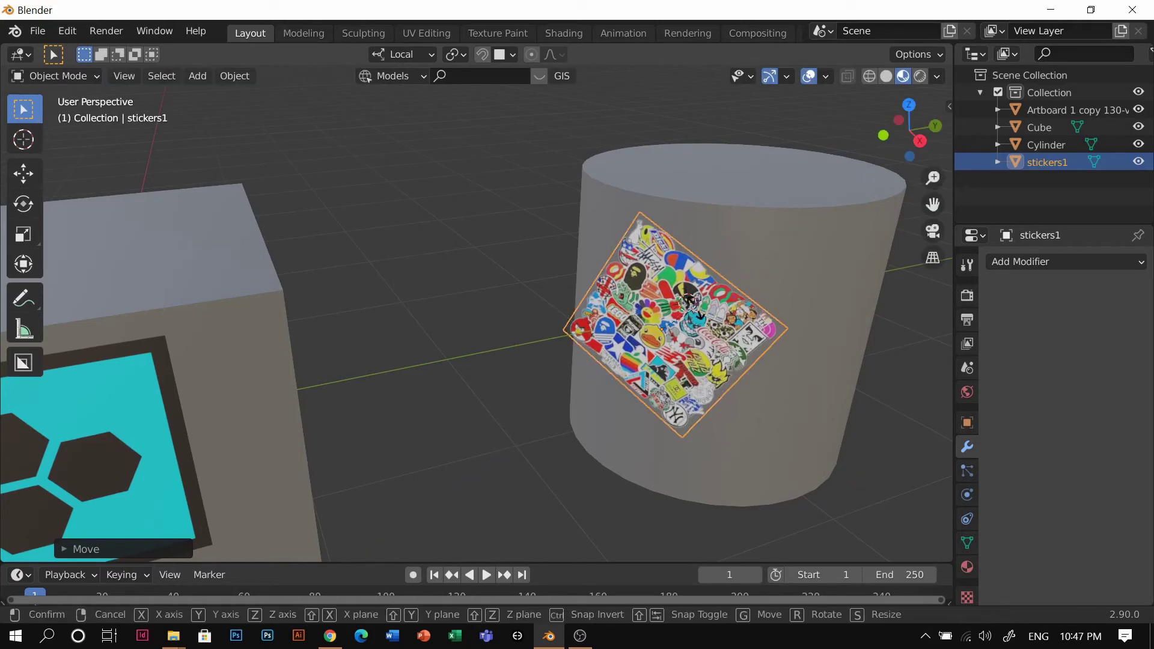
Step: Straighten the sticker plane by setting its Y rotation to -0.895°
{"action": "key", "text": "r"}
{"action": "left_click", "coordinate": [962, 409]}
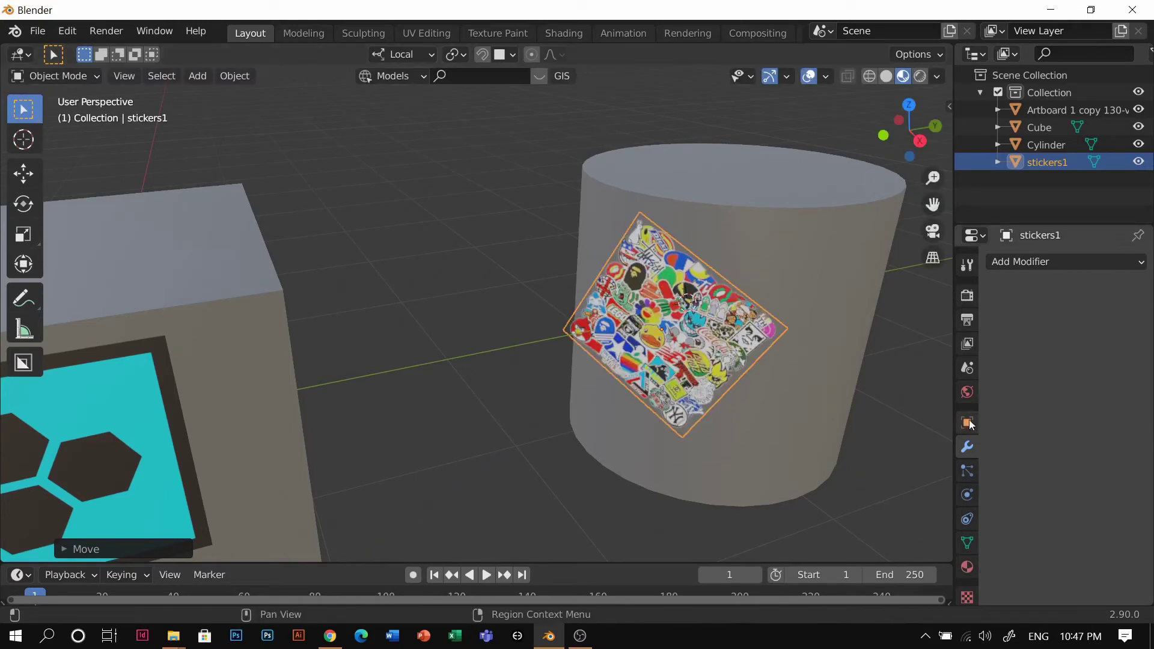
{"action": "left_click", "coordinate": [967, 423]}
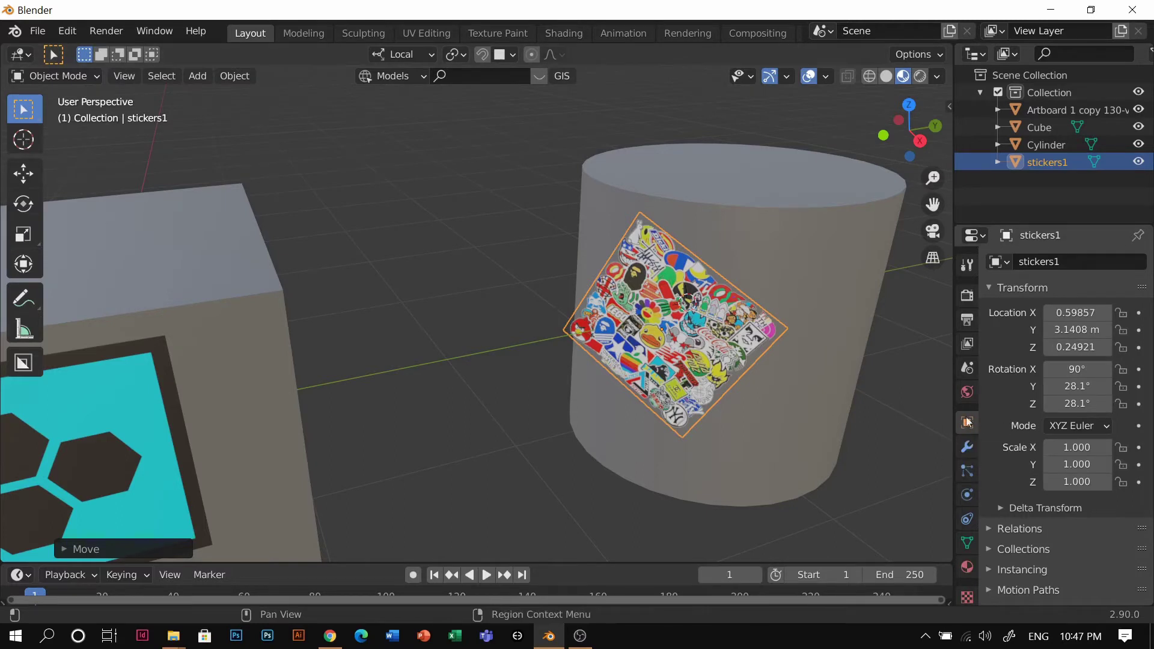
{"action": "left_click_drag", "start_coordinate": [1078, 386], "coordinate": [1026, 386]}
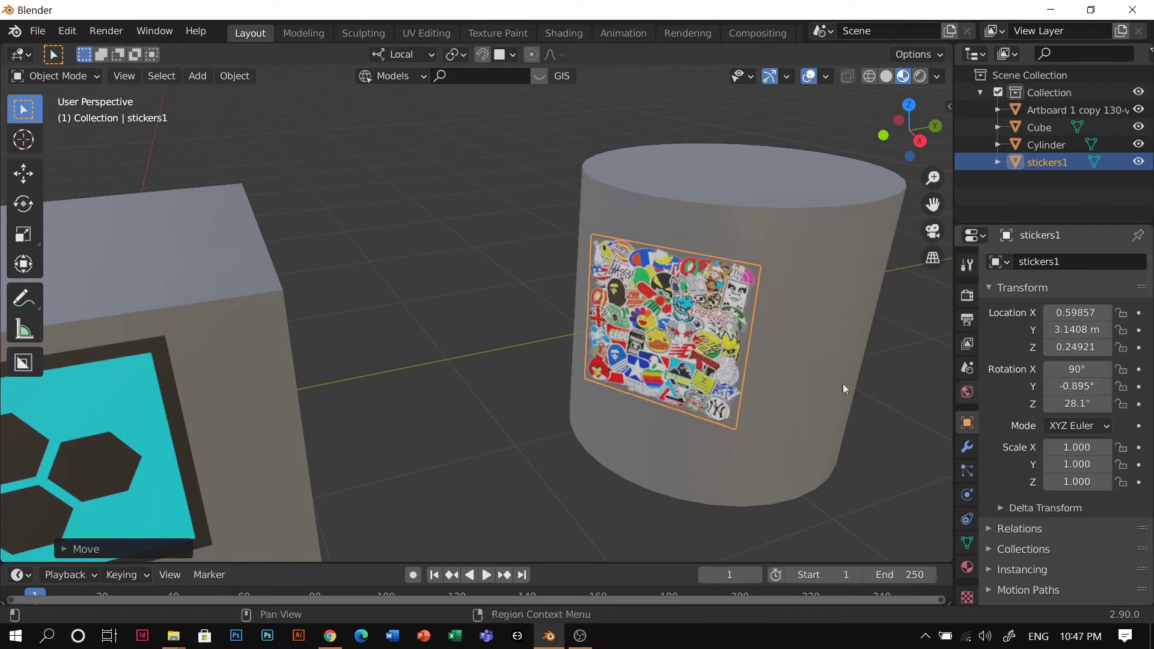
Step: Scale the sticker plane down to about 0.775 so it fits the cylinder's side
{"action": "middle_click_drag", "start_coordinate": [846, 391], "coordinate": [798, 387]}
{"action": "key", "text": "s"}
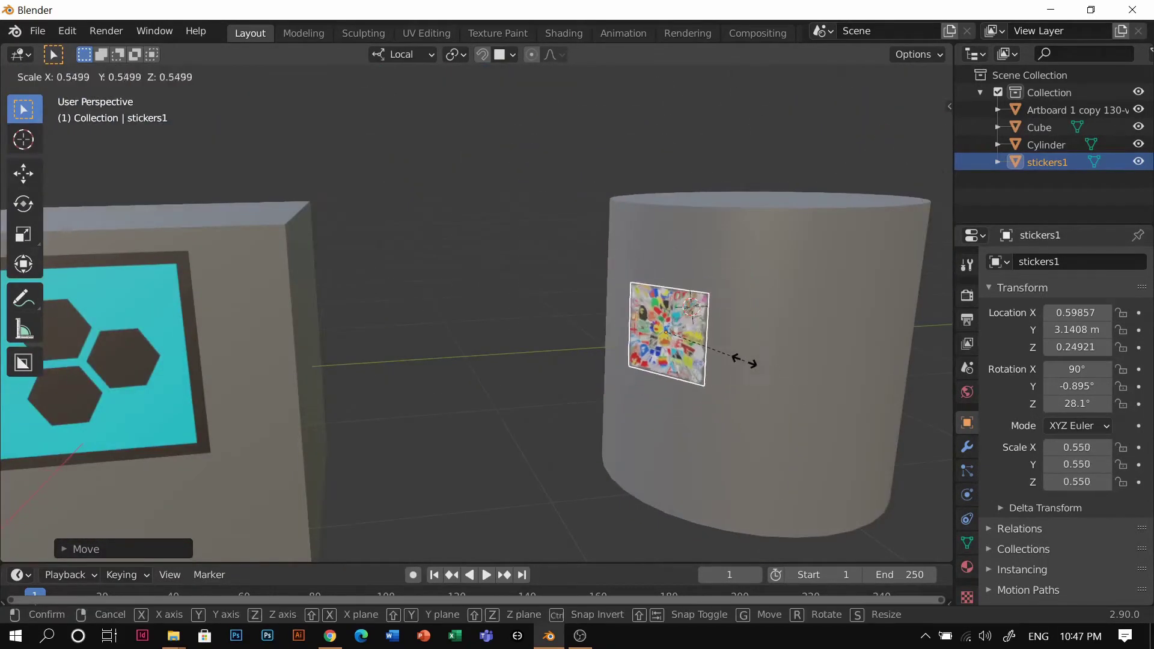
{"action": "left_click", "coordinate": [701, 352]}
{"action": "key", "text": "alt+a"}
{"action": "left_click", "coordinate": [672, 335]}
{"action": "key", "text": "s"}
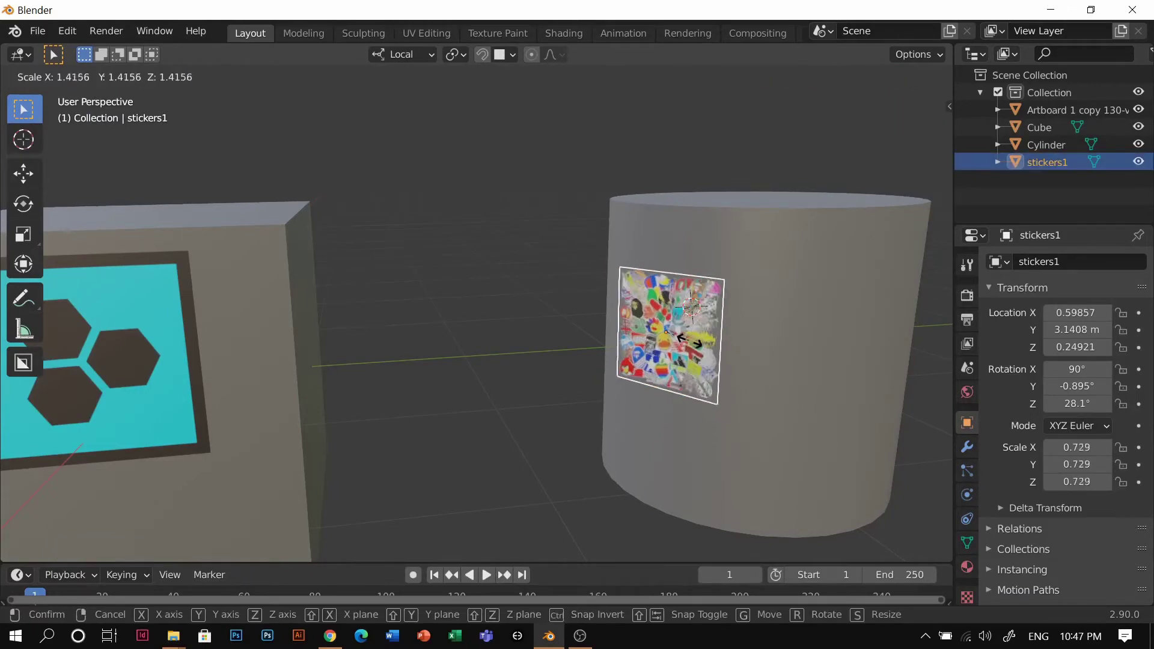
{"action": "left_click", "coordinate": [640, 316]}
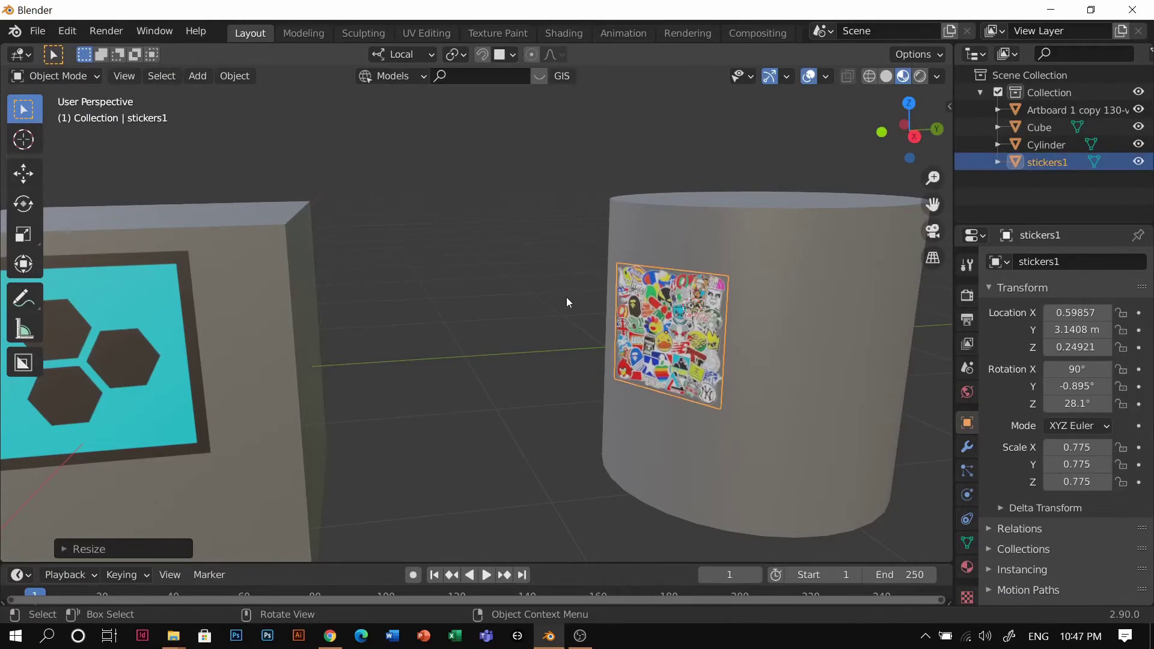
Step: Add a Subdivision Surface modifier to the cylinder's sticker plane, set to Simple with 5 viewport levels
{"action": "left_click", "coordinate": [967, 449]}
{"action": "left_click", "coordinate": [1036, 301]}
{"action": "left_click", "coordinate": [807, 536]}
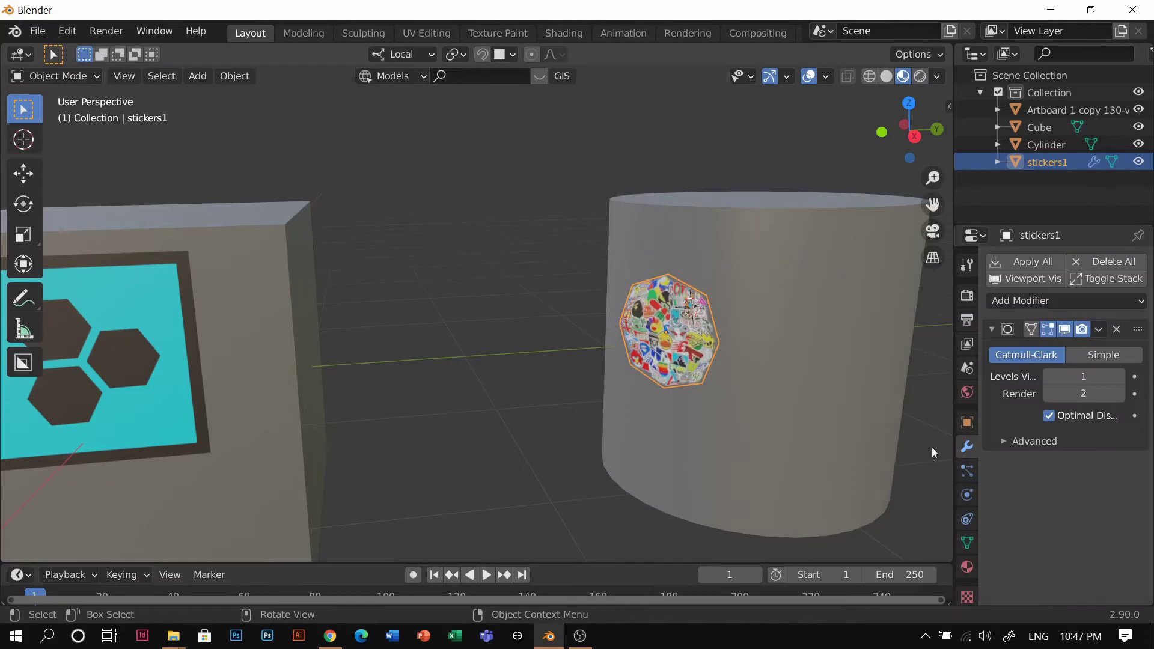
{"action": "left_click", "coordinate": [1105, 355]}
{"action": "left_click", "coordinate": [1119, 377]}
{"action": "left_click", "coordinate": [1120, 377]}
{"action": "left_click", "coordinate": [1120, 377]}
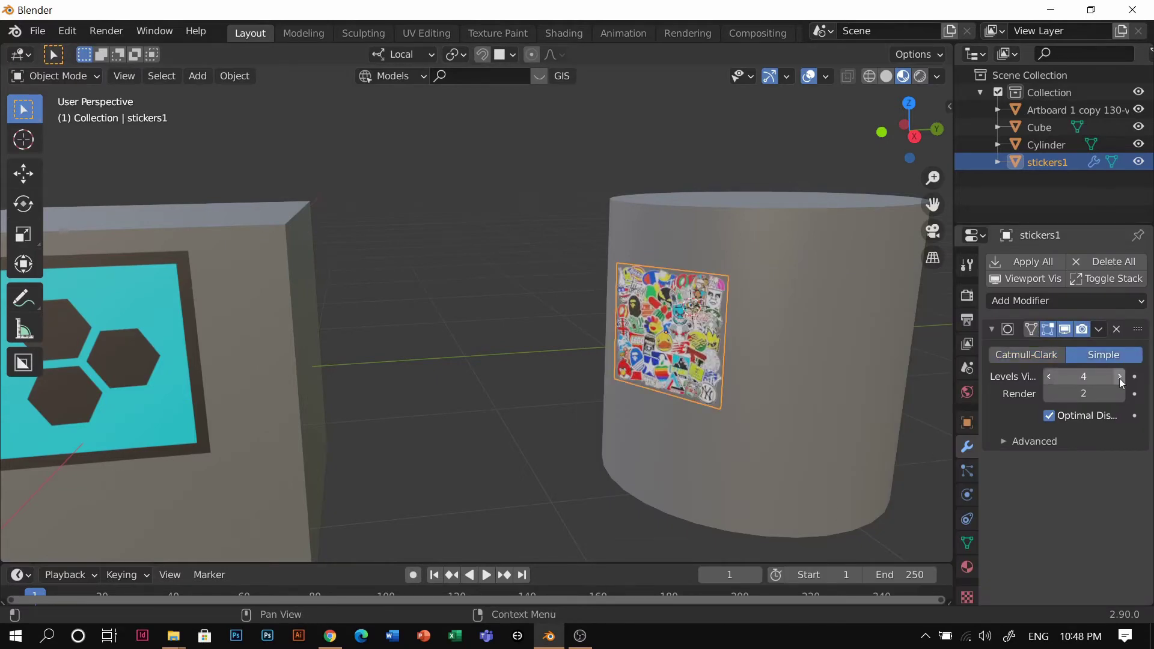
Step: Add a Shrinkwrap modifier targeting the cylinder, set its offset to 0.001 m, and deselect the sticker plane
{"action": "left_click", "coordinate": [1083, 302]}
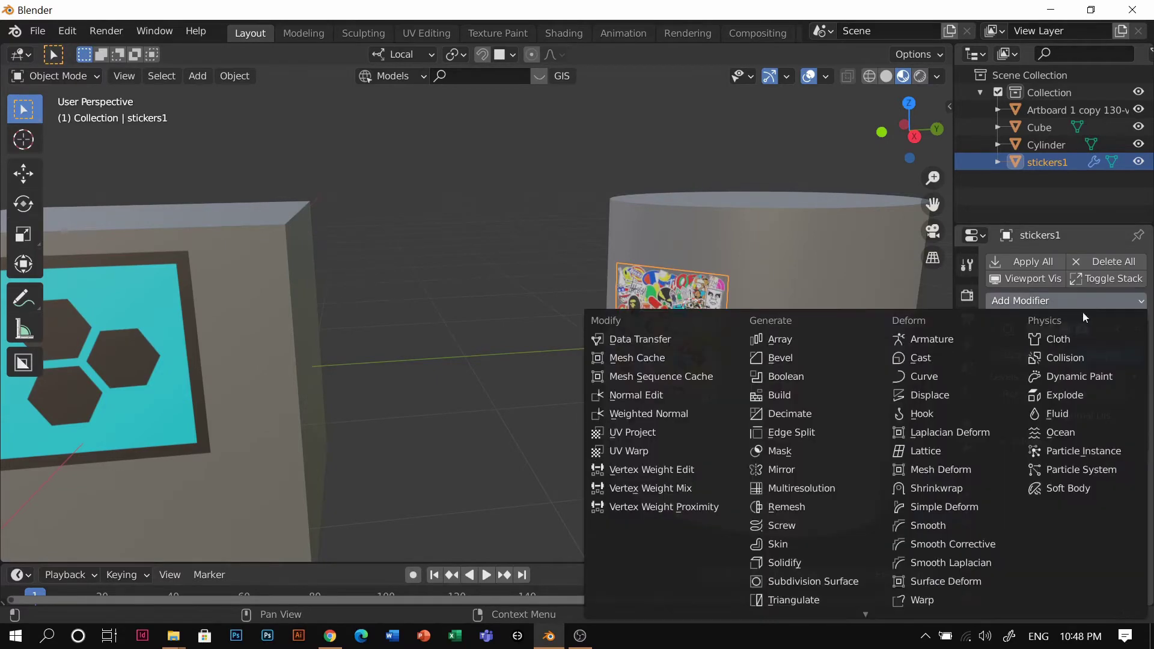
{"action": "left_click", "coordinate": [935, 489]}
{"action": "left_click", "coordinate": [1118, 533]}
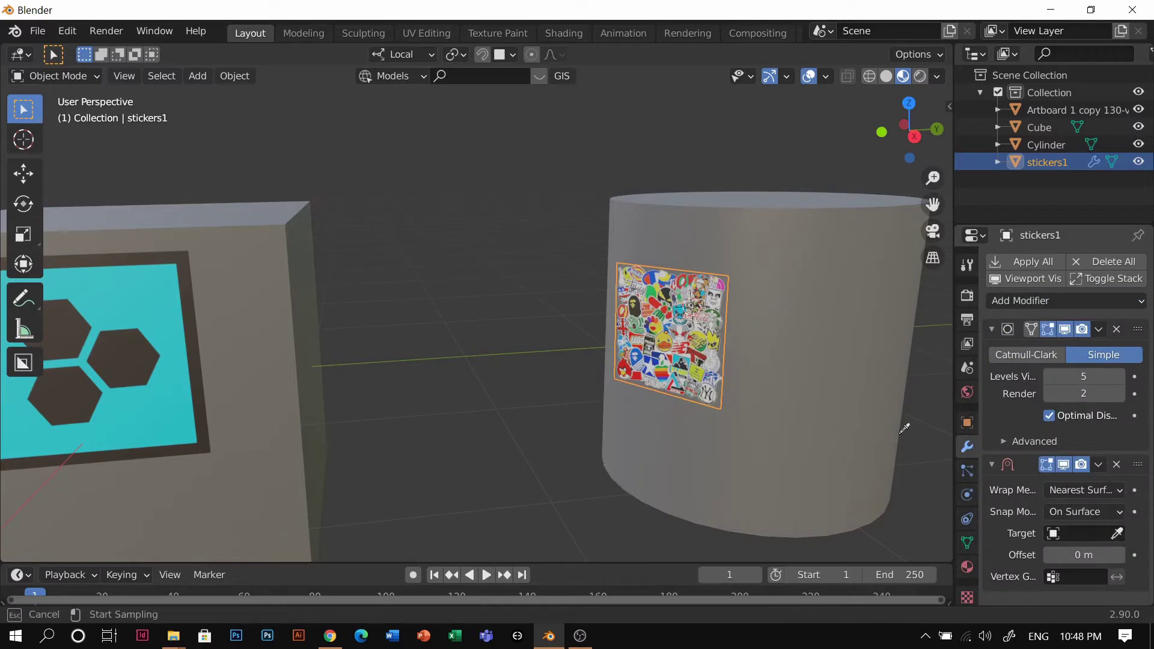
{"action": "left_click", "coordinate": [764, 369]}
{"action": "middle_click_drag", "start_coordinate": [791, 403], "coordinate": [663, 370]}
{"action": "scroll", "coordinate": [607, 380], "scroll_direction": "up", "scroll_amount": 4}
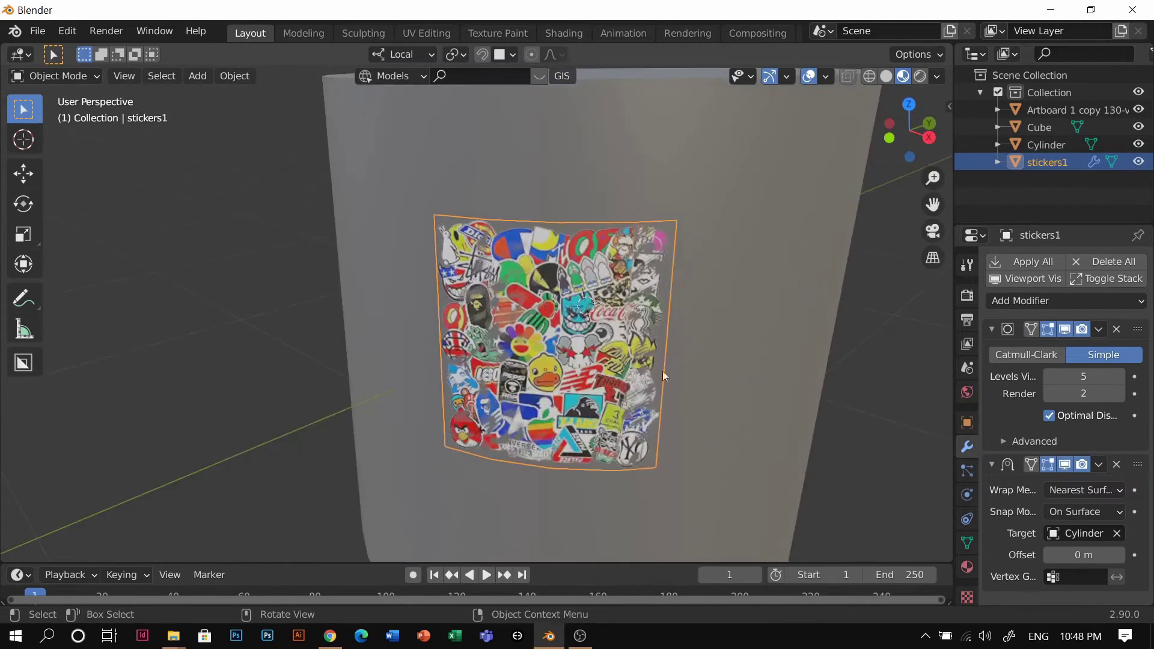
{"action": "left_click_drag", "start_coordinate": [1084, 555], "coordinate": [1094, 555]}
{"action": "left_click", "coordinate": [882, 499]}
Step: Examine the finished decals on the cube and the cylinder from several angles, selecting the cube
{"action": "scroll", "coordinate": [546, 364], "scroll_direction": "down", "scroll_amount": 4}
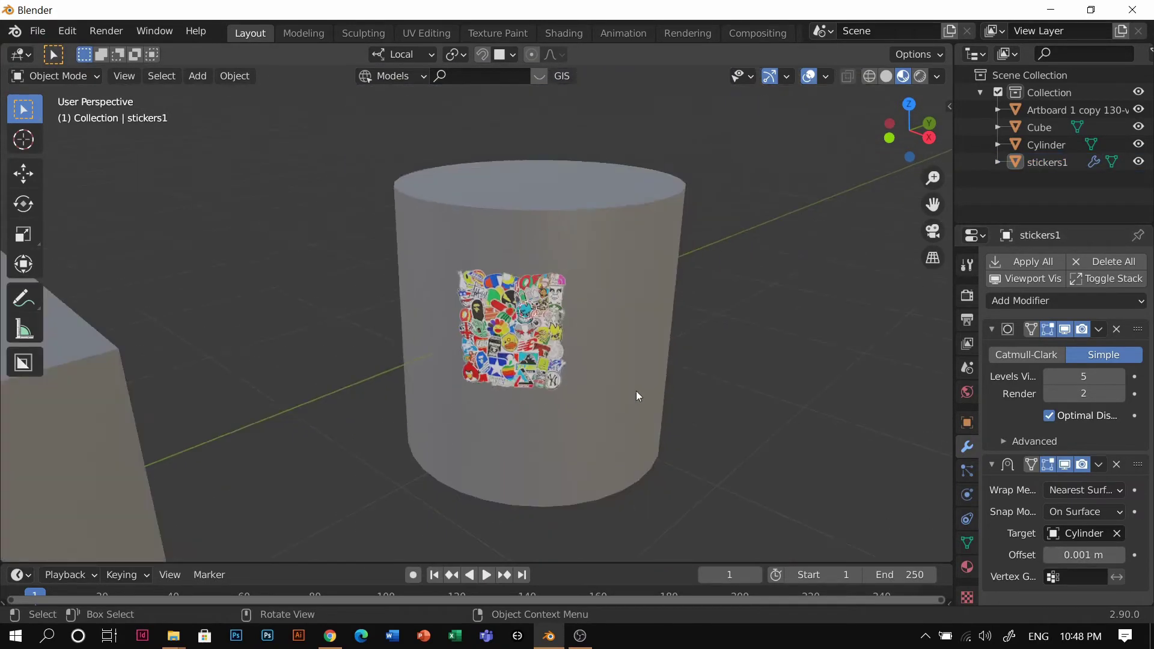
{"action": "middle_click_drag", "start_coordinate": [636, 394], "coordinate": [571, 388]}
{"action": "middle_click_drag", "start_coordinate": [472, 353], "coordinate": [534, 346], "text": "shift"}
{"action": "scroll", "coordinate": [478, 369], "scroll_direction": "down", "scroll_amount": 3}
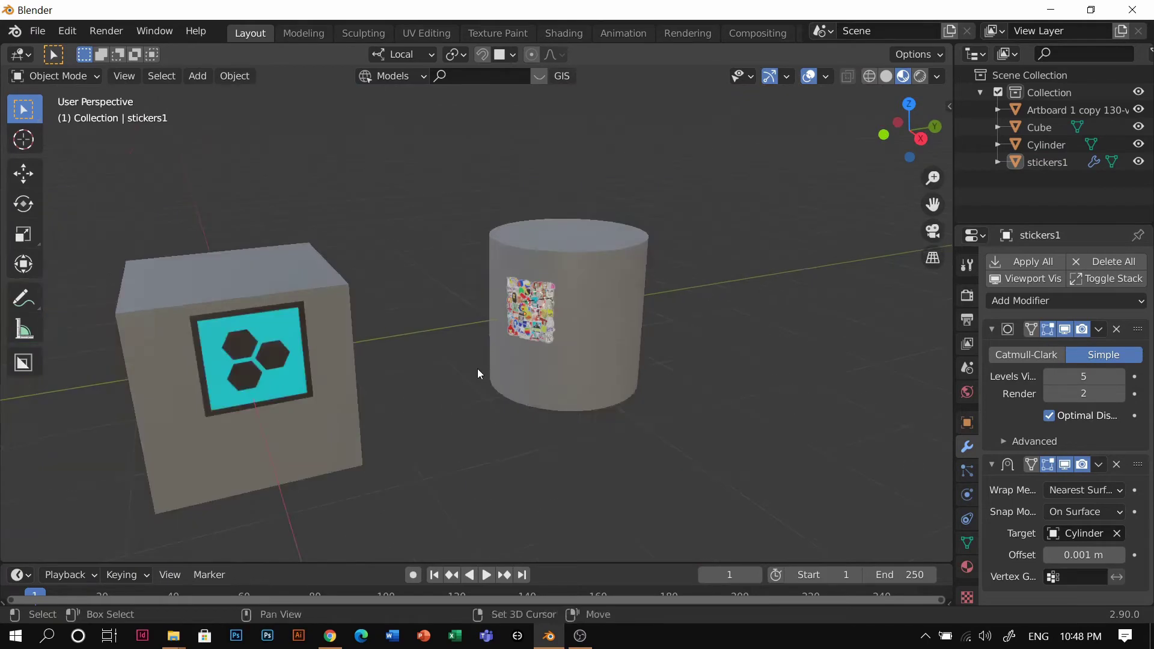
{"action": "middle_click_drag", "start_coordinate": [478, 369], "coordinate": [612, 346]}
{"action": "scroll", "coordinate": [612, 347], "scroll_direction": "up", "scroll_amount": 2}
{"action": "scroll", "coordinate": [613, 348], "scroll_direction": "down", "scroll_amount": 3}
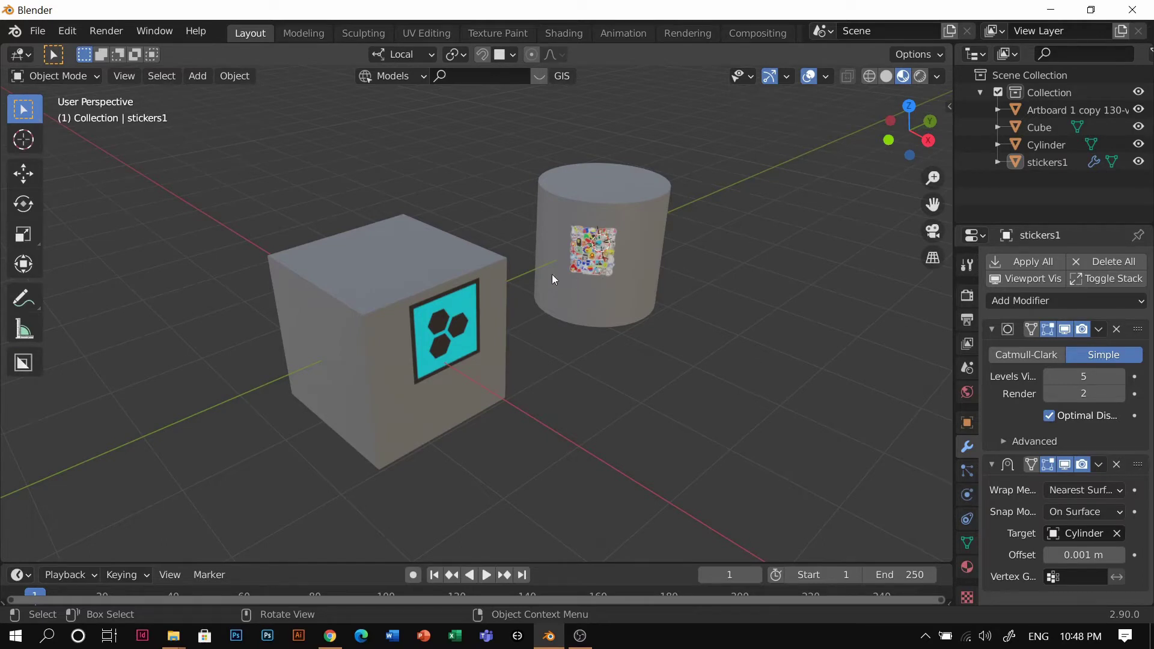
{"action": "left_click", "coordinate": [488, 329]}
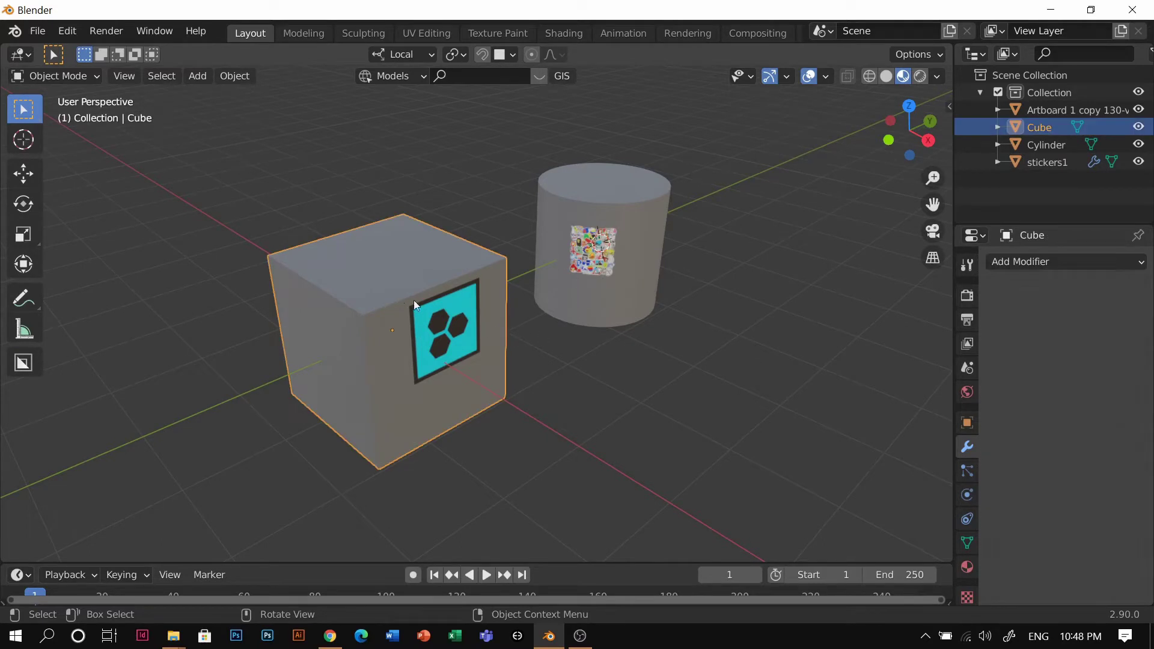
{"action": "middle_click_drag", "start_coordinate": [529, 330], "coordinate": [561, 326]}
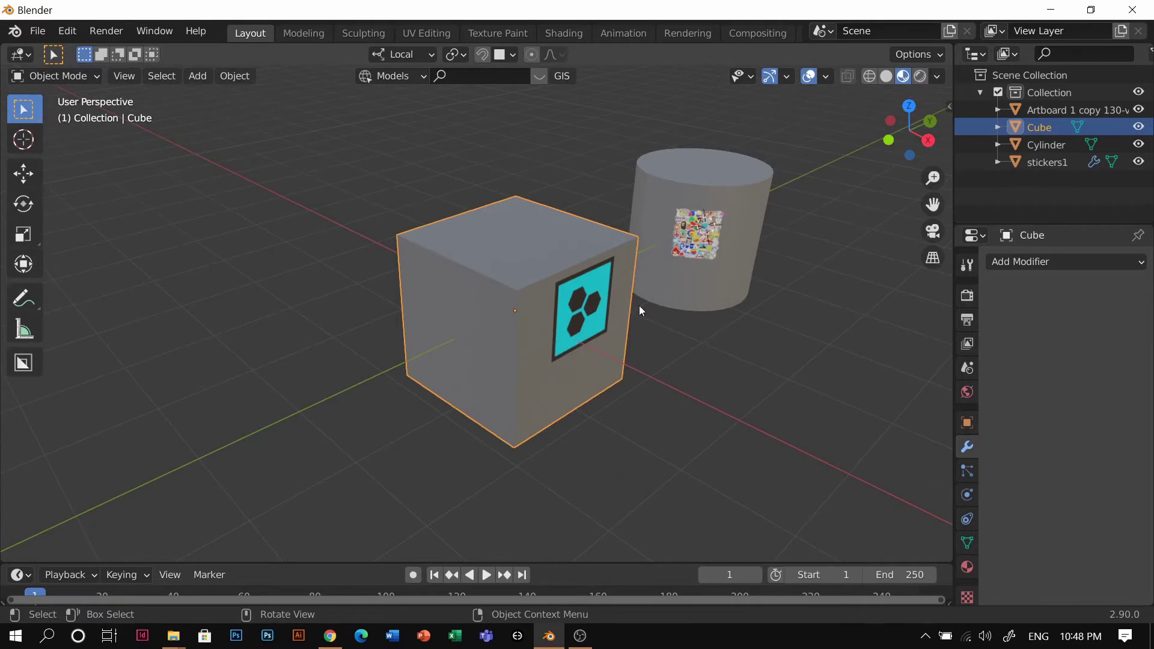
{"action": "key", "text": "shift+a"}
{"action": "mouse_move", "coordinate": [481, 279]}
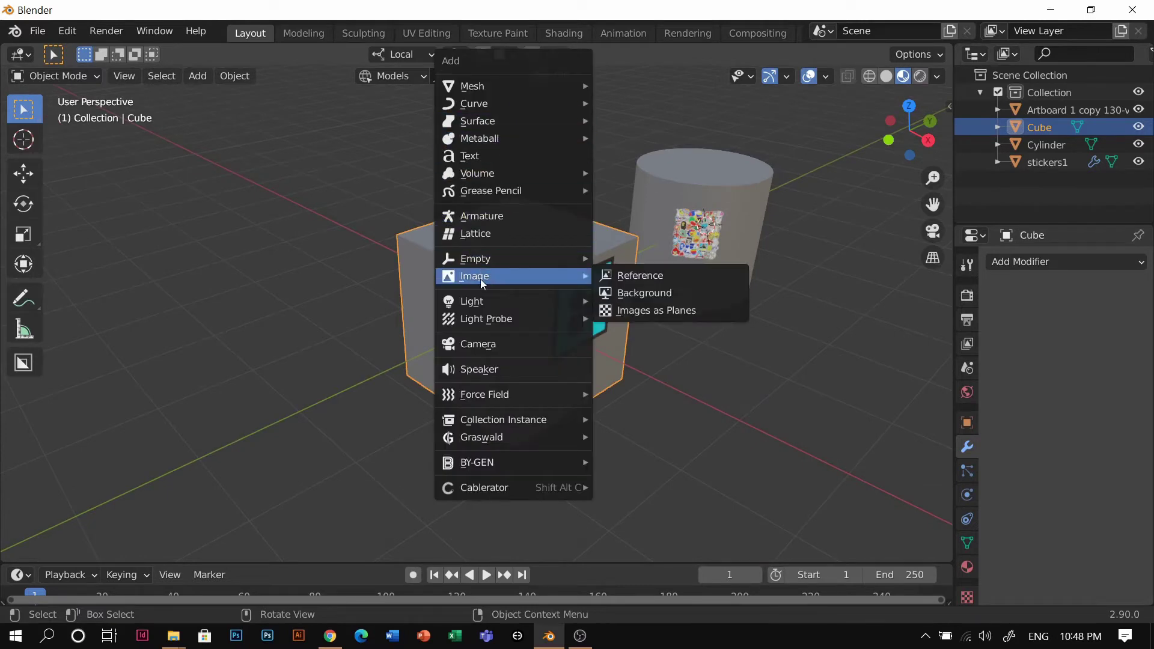
{"action": "key", "text": "Escape"}
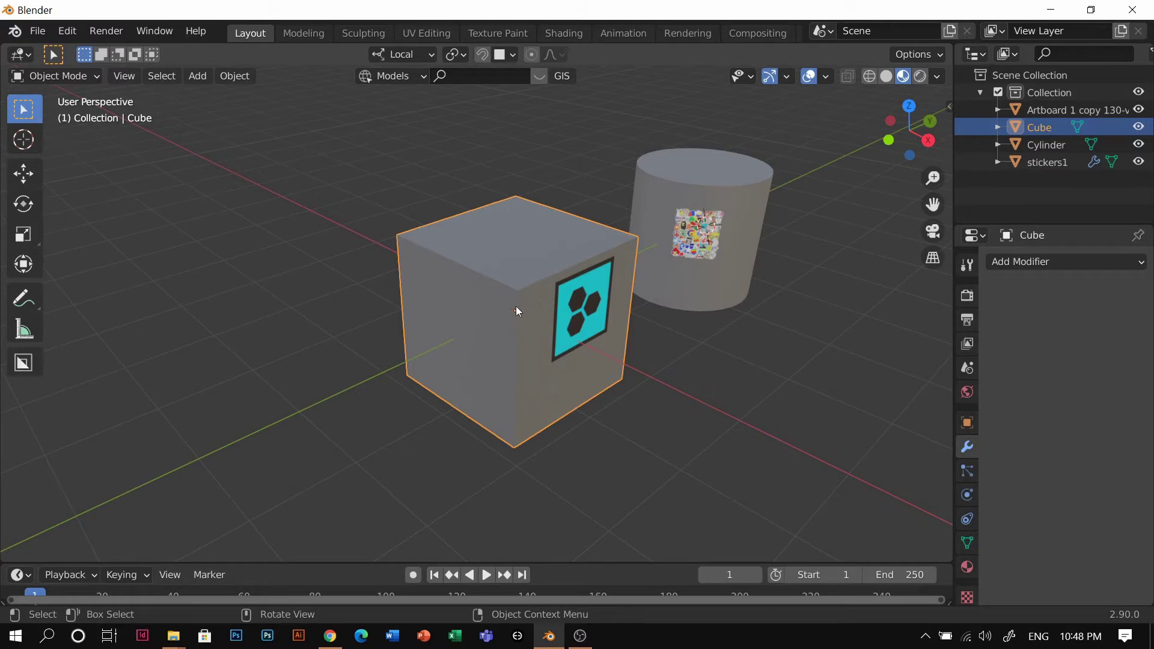
{"action": "key", "text": "shift+a"}
{"action": "mouse_move", "coordinate": [516, 307]}
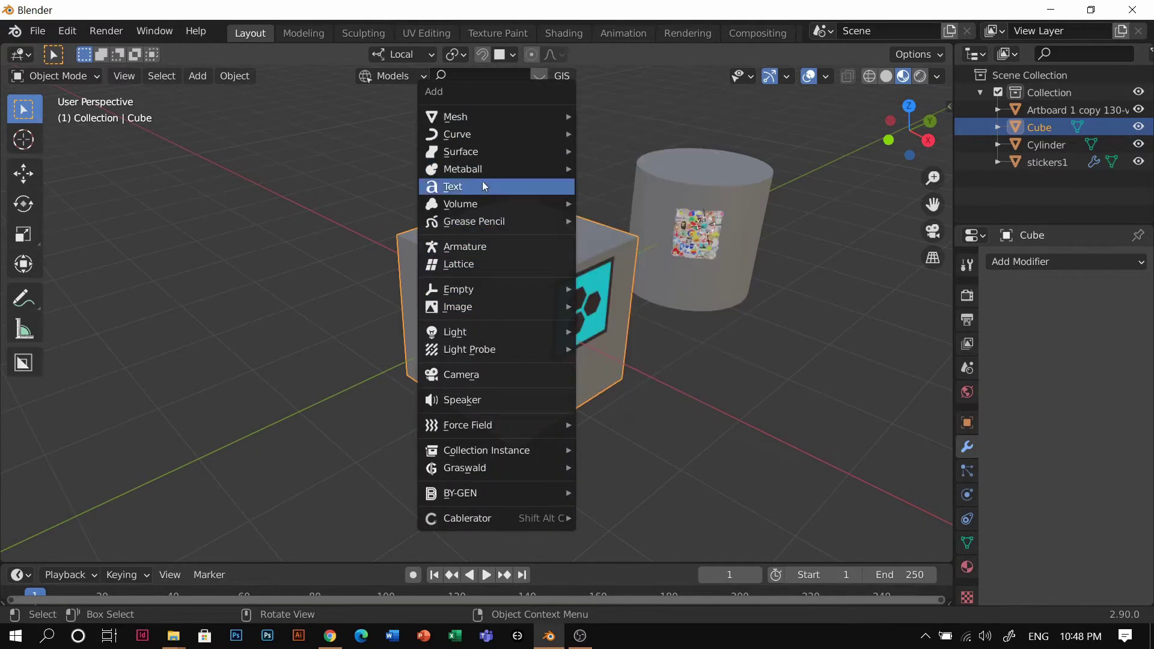
{"action": "mouse_move", "coordinate": [495, 118]}
{"action": "mouse_move", "coordinate": [497, 153]}
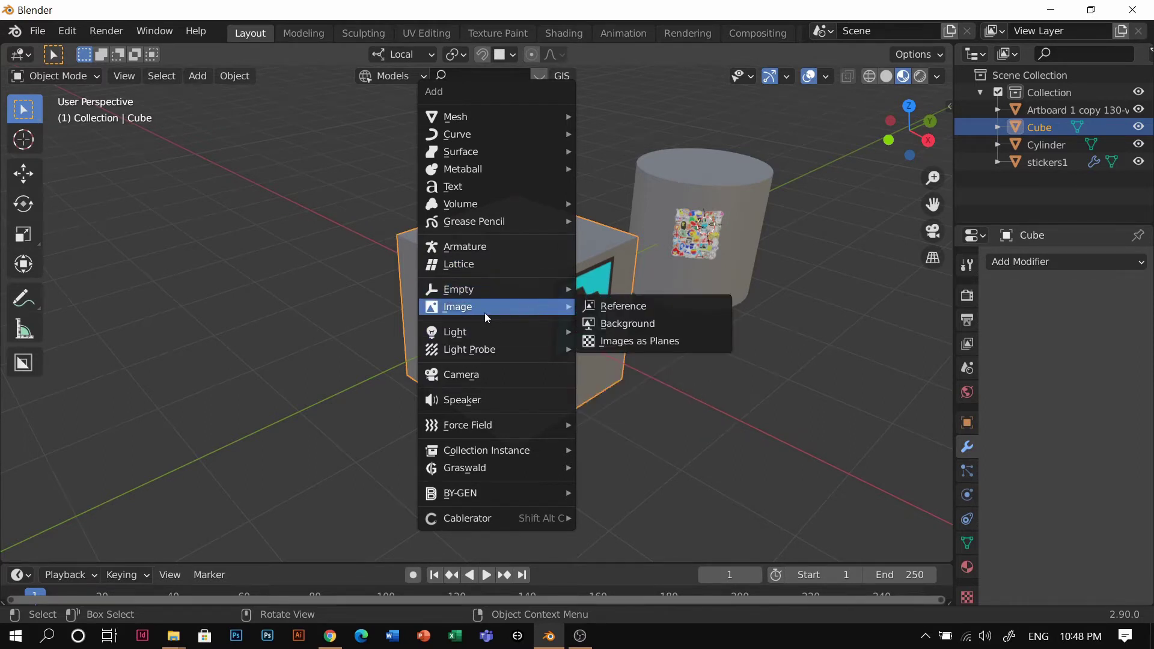
{"action": "key", "text": "Escape"}
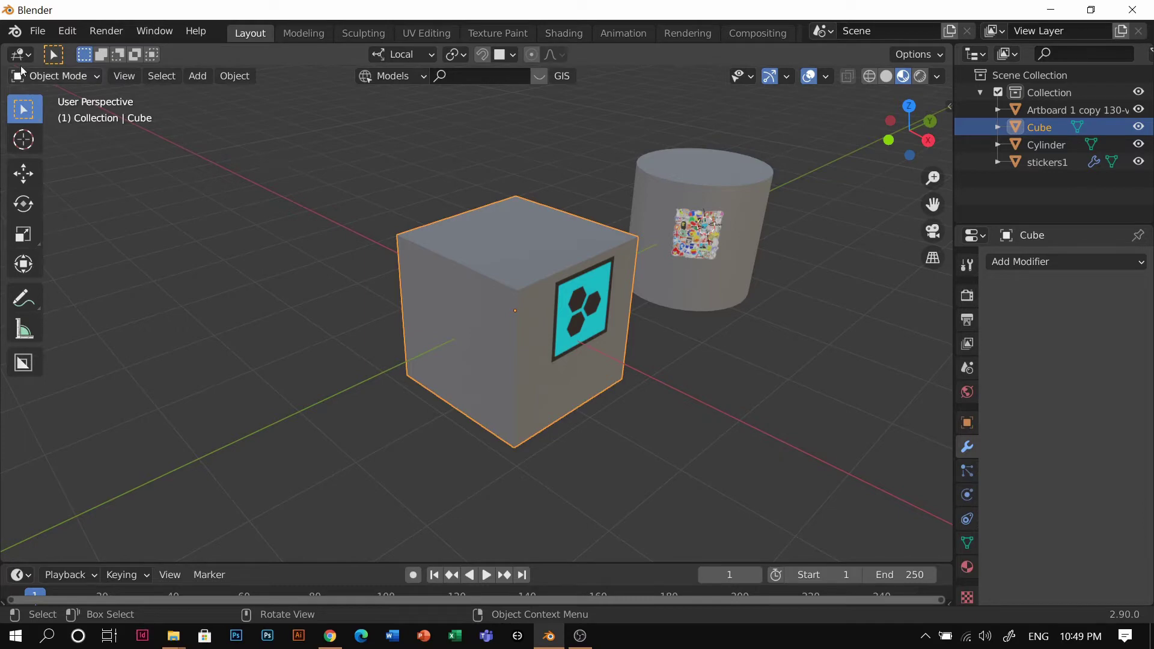
Step: Split the viewport into three areas, with a UV Editor above a Shader Editor beside the 3D view
{"action": "left_click_drag", "start_coordinate": [3, 48], "coordinate": [364, 102]}
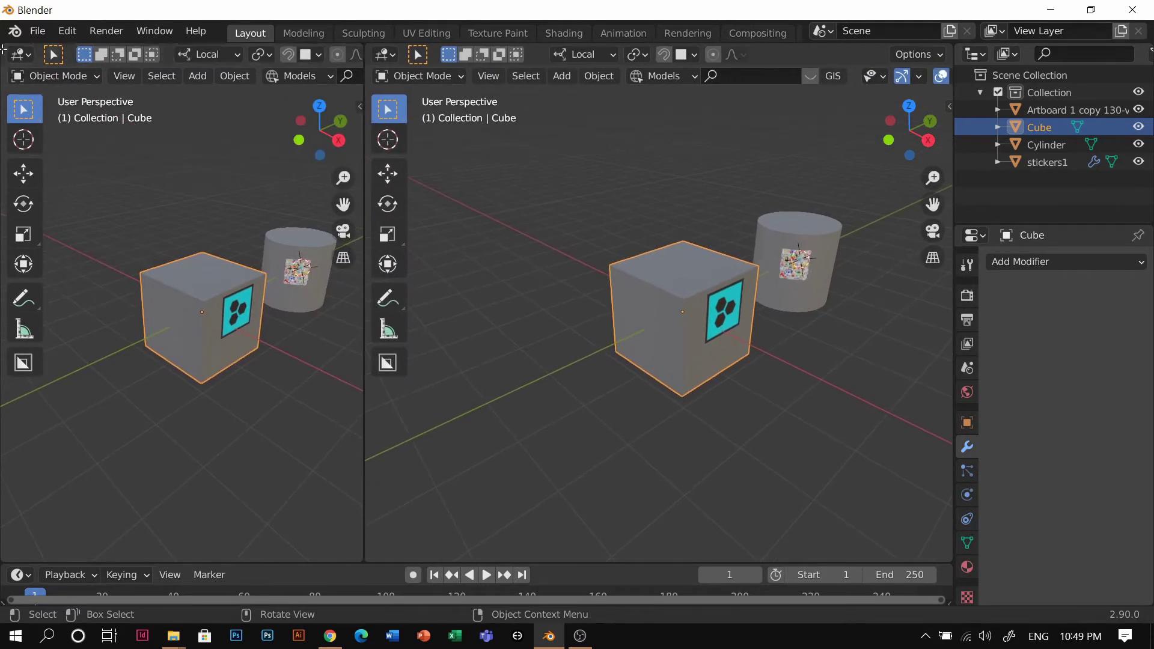
{"action": "left_click_drag", "start_coordinate": [14, 98], "coordinate": [27, 278]}
{"action": "left_click", "coordinate": [27, 277]}
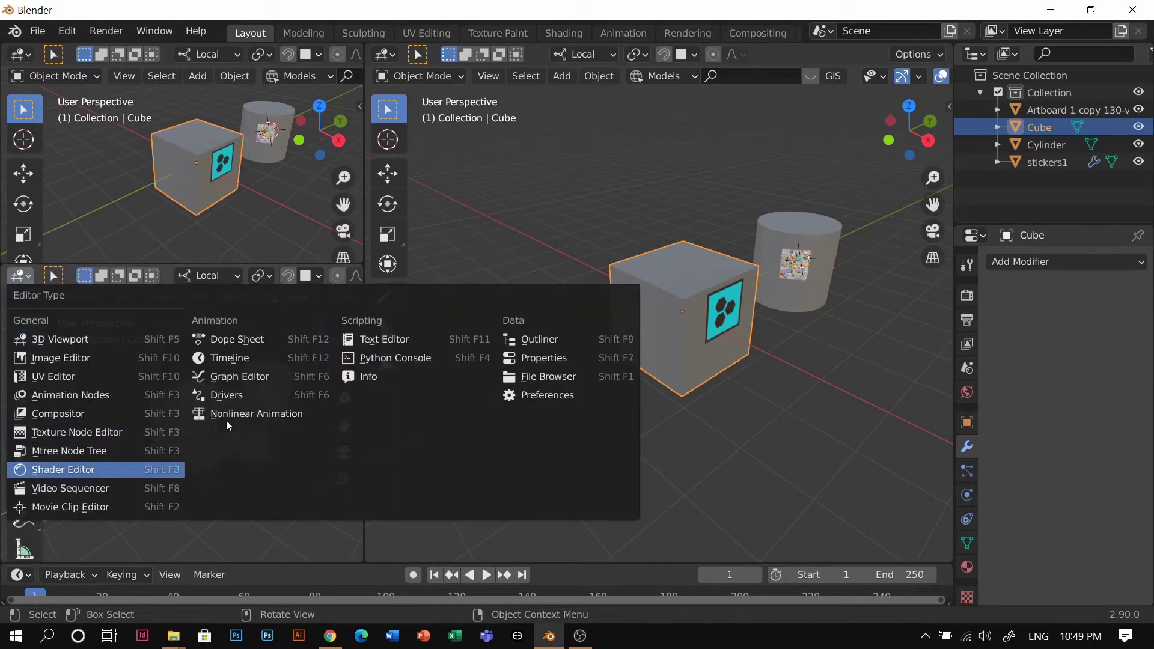
{"action": "left_click", "coordinate": [66, 474]}
{"action": "left_click", "coordinate": [21, 54]}
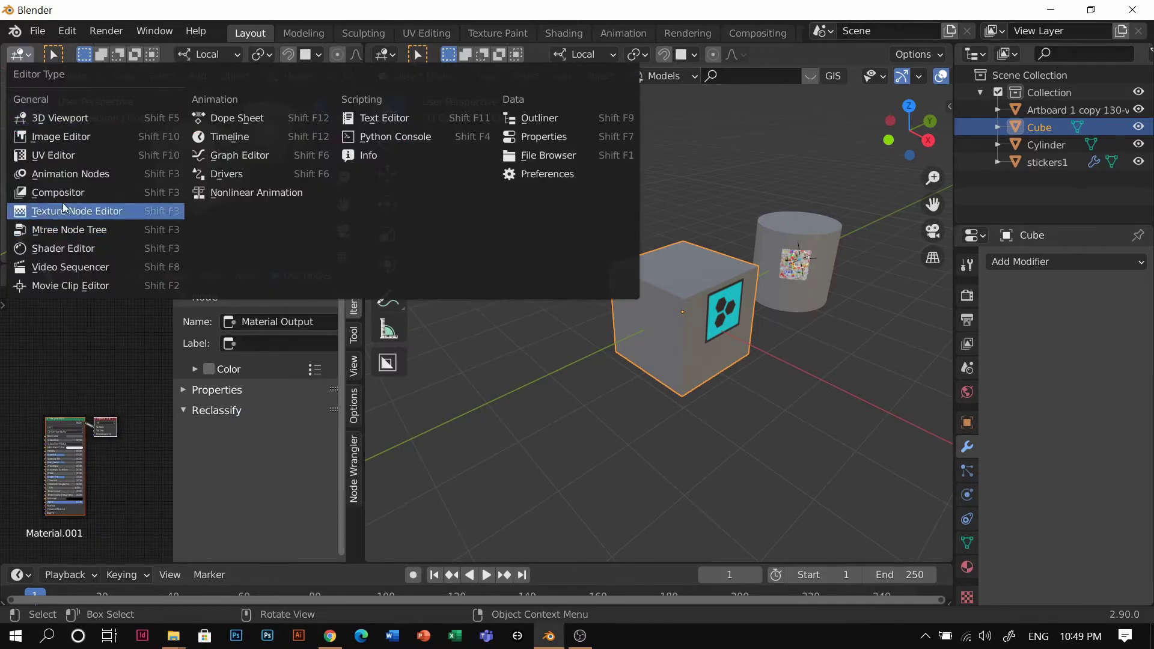
{"action": "left_click", "coordinate": [66, 157]}
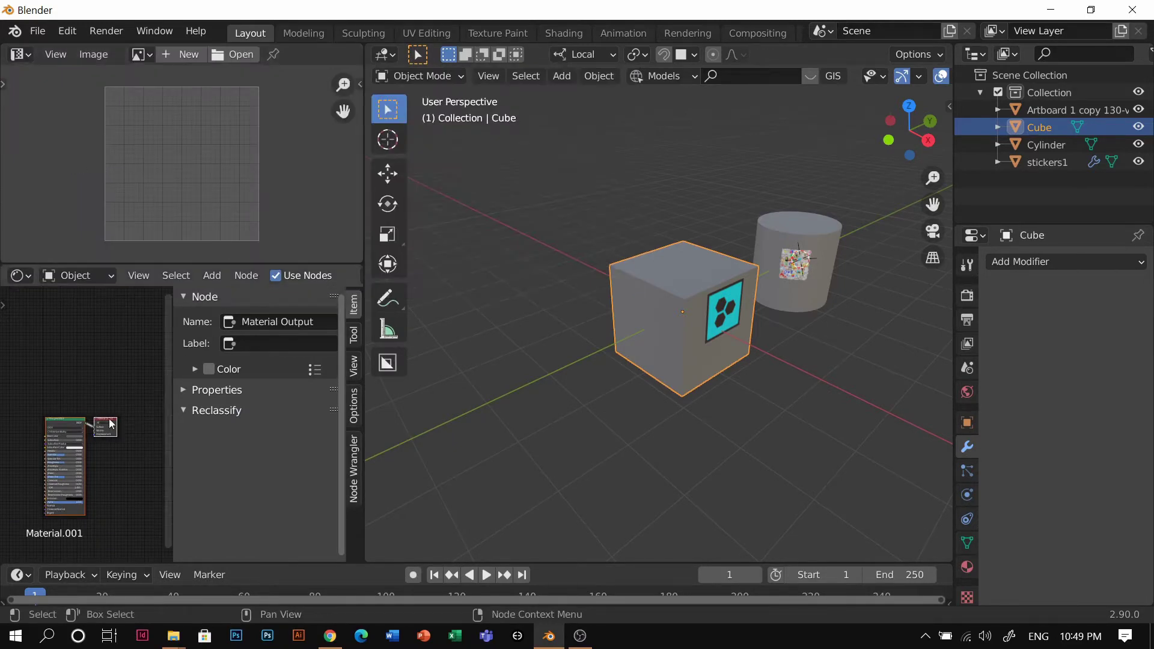
Step: Hide the Shader Editor's sidebar and select the cube material's Principled BSDF node
{"action": "key", "text": "n"}
{"action": "middle_click_drag", "start_coordinate": [188, 448], "coordinate": [205, 403], "text": "shift"}
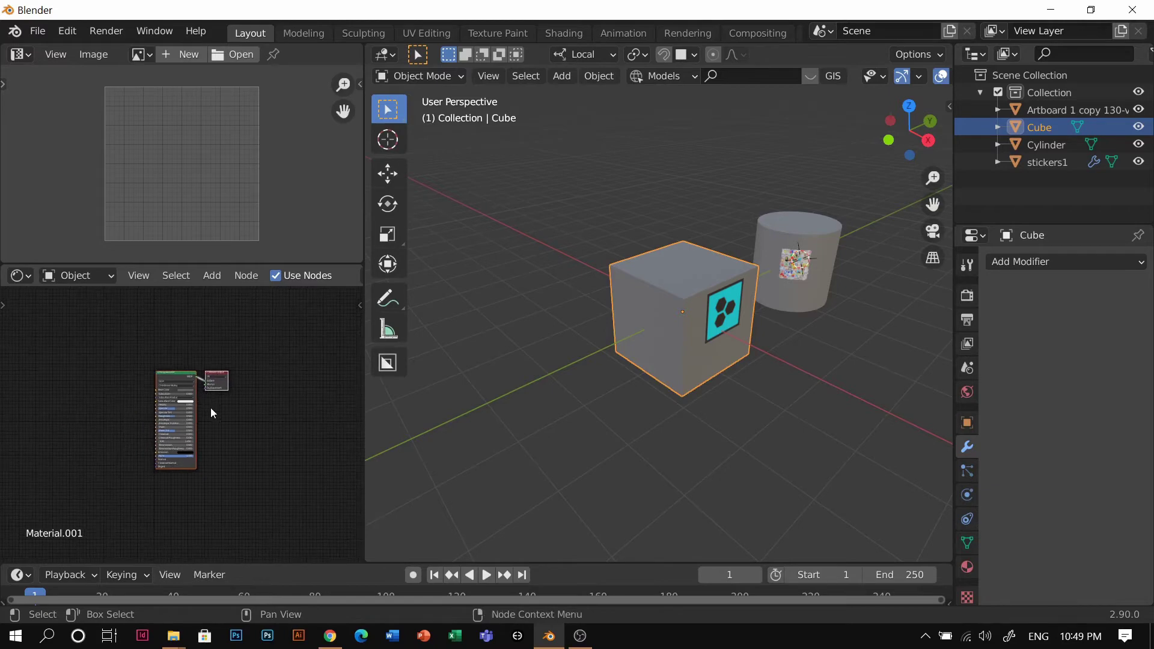
{"action": "scroll", "coordinate": [212, 411], "scroll_direction": "up", "scroll_amount": 5}
{"action": "left_click", "coordinate": [182, 370]}
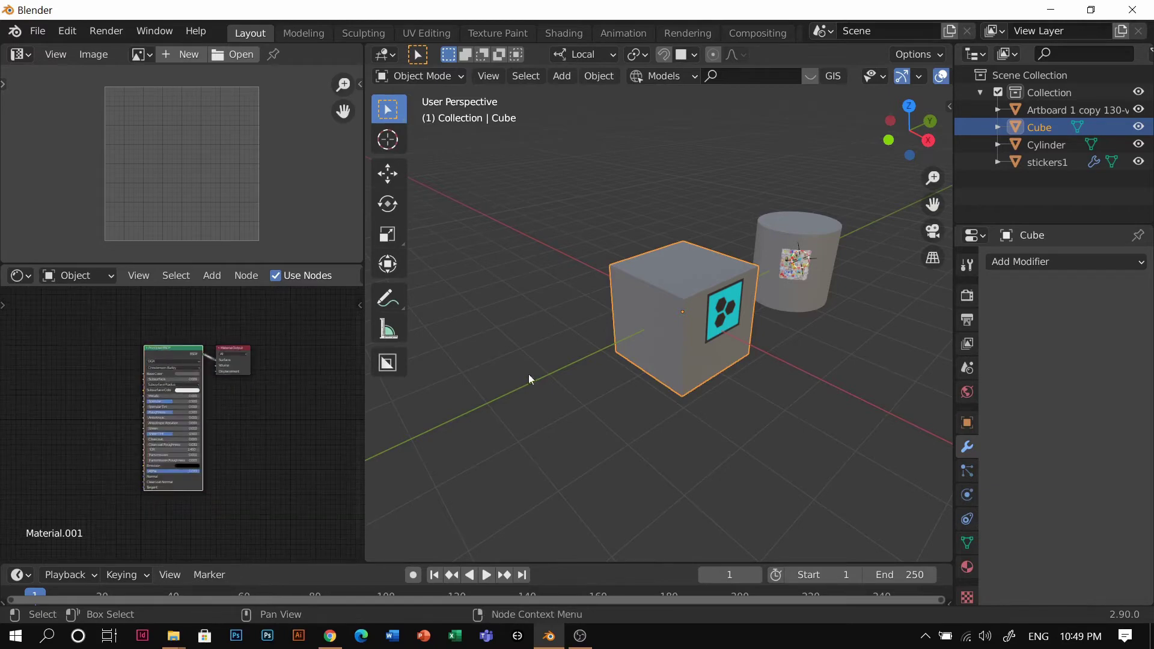
{"action": "scroll", "coordinate": [695, 343], "scroll_direction": "up", "scroll_amount": 4}
{"action": "middle_click_drag", "start_coordinate": [698, 345], "coordinate": [692, 259]}
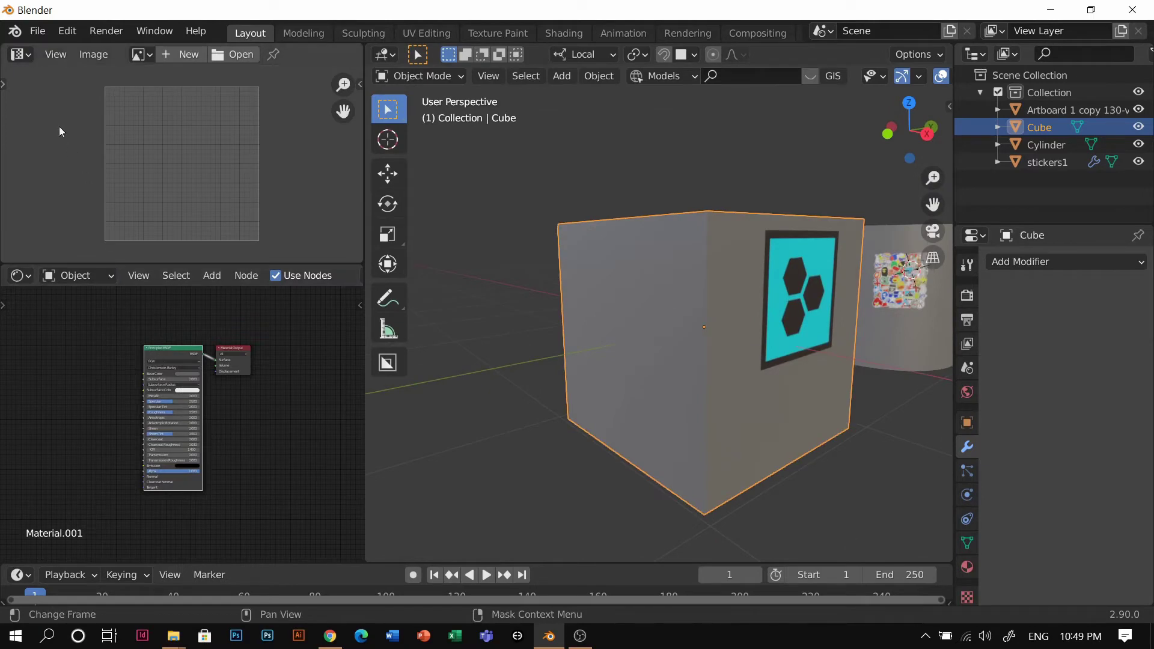
Step: Search the add-on preferences for "node", check whether Node Wrangler is enabled, and close the preferences
{"action": "left_click", "coordinate": [65, 32]}
{"action": "left_click", "coordinate": [128, 285]}
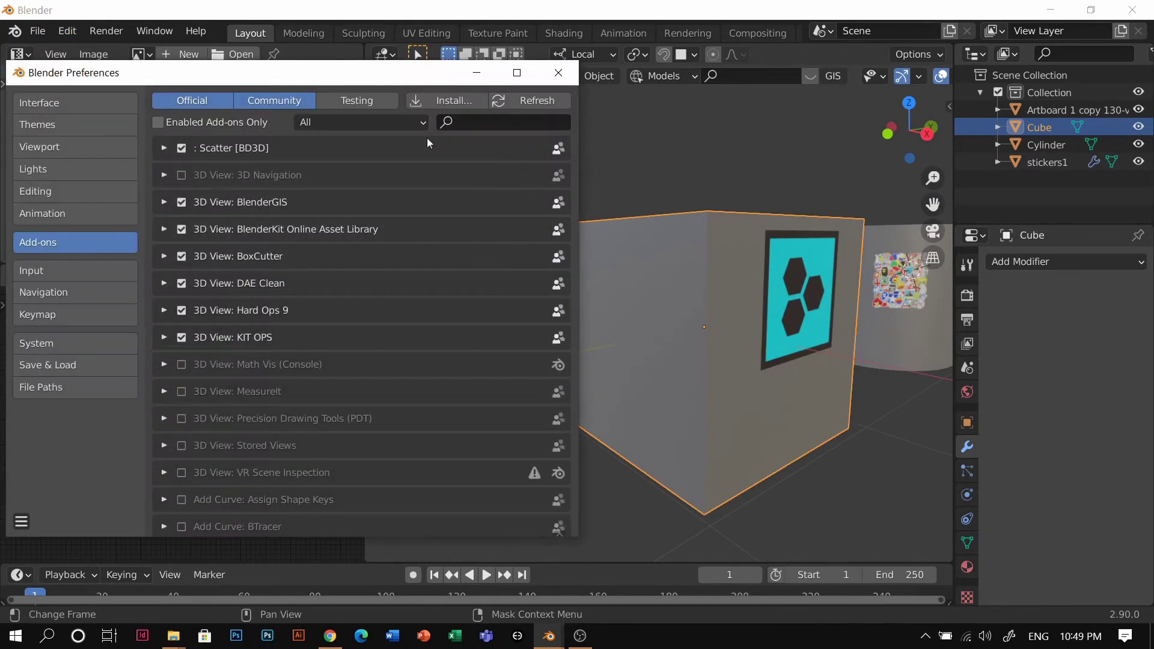
{"action": "left_click", "coordinate": [477, 122]}
{"action": "type", "text": "node"}
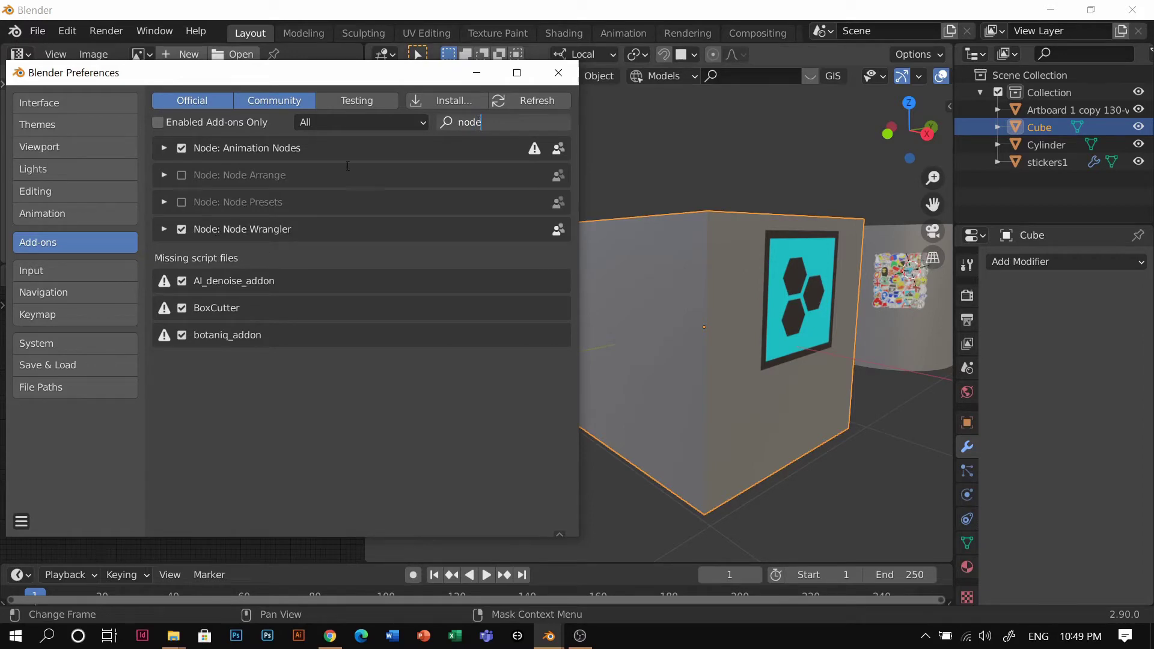
{"action": "left_click", "coordinate": [561, 78]}
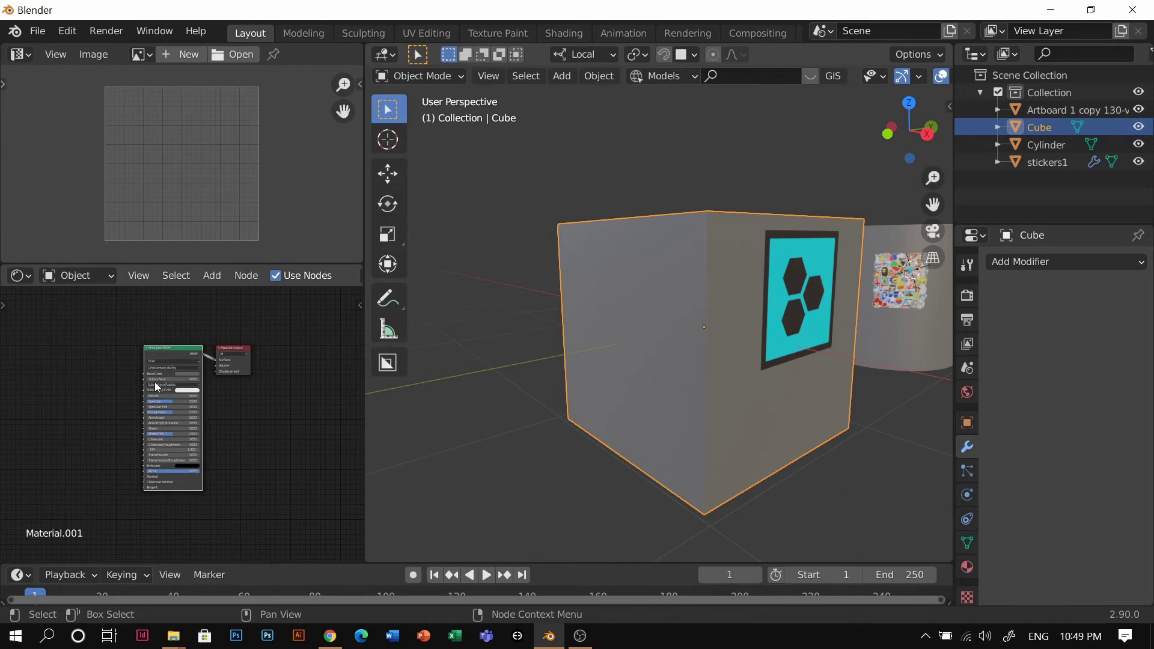
Step: Add a Node Wrangler texture setup with Texture Coordinate, Mapping and Image Texture nodes to the Principled BSDF, and move it clear of the shader
{"action": "scroll", "coordinate": [176, 385], "scroll_direction": "up", "scroll_amount": 5}
{"action": "scroll", "coordinate": [186, 373], "scroll_direction": "up", "scroll_amount": 3}
{"action": "middle_click_drag", "start_coordinate": [186, 373], "coordinate": [244, 380]}
{"action": "scroll", "coordinate": [228, 451], "scroll_direction": "down", "scroll_amount": 2}
{"action": "key", "text": "ctrl+t"}
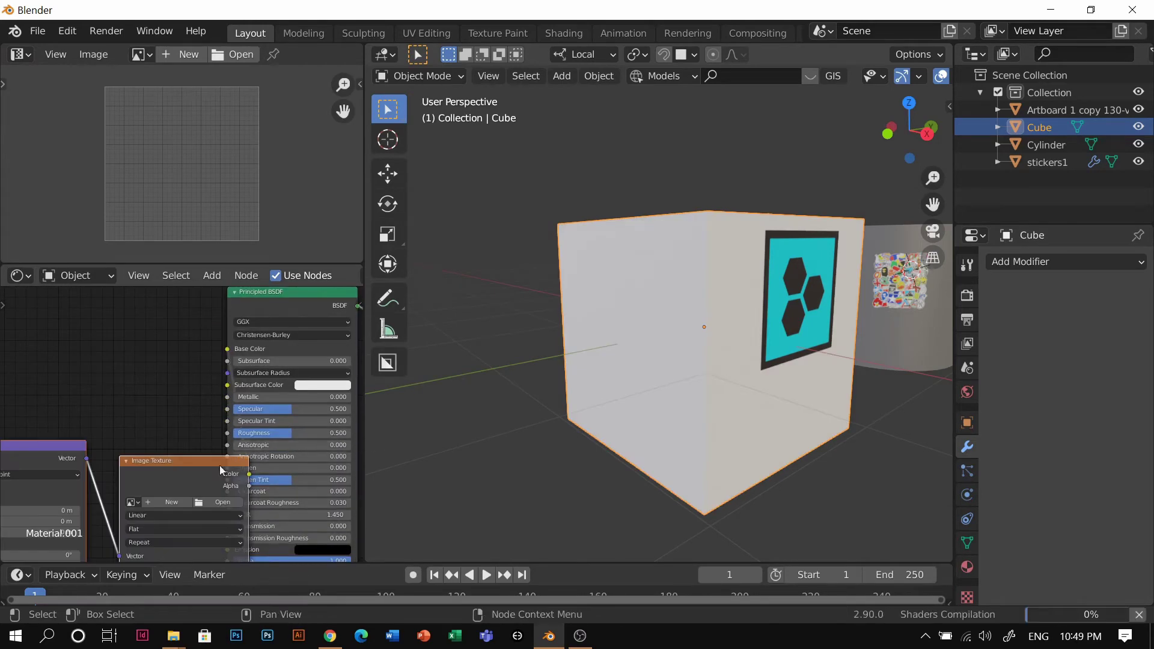
{"action": "scroll", "coordinate": [191, 421], "scroll_direction": "down", "scroll_amount": 3}
{"action": "middle_click_drag", "start_coordinate": [142, 398], "coordinate": [222, 379]}
{"action": "left_click_drag", "start_coordinate": [261, 431], "coordinate": [140, 335]}
{"action": "middle_click_drag", "start_coordinate": [107, 367], "coordinate": [216, 359], "text": "shift"}
{"action": "middle_click_drag", "start_coordinate": [114, 358], "coordinate": [189, 385]}
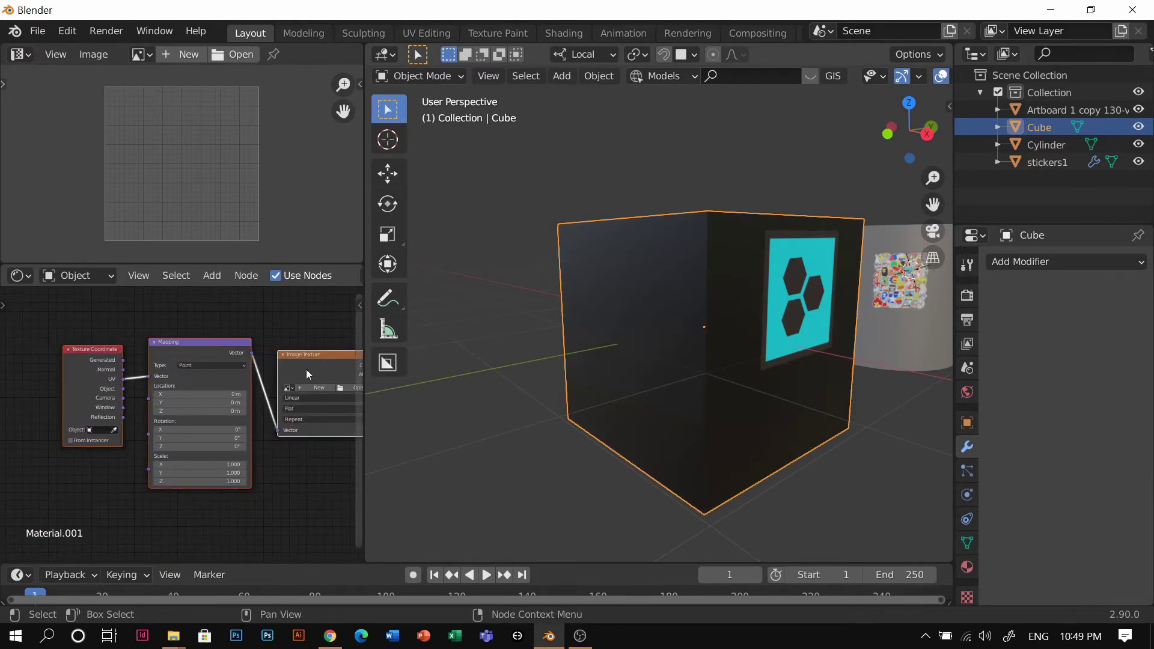
Step: Switch the Texture Coordinate node's type to a UV Map input node
{"action": "middle_click_drag", "start_coordinate": [299, 380], "coordinate": [282, 376]}
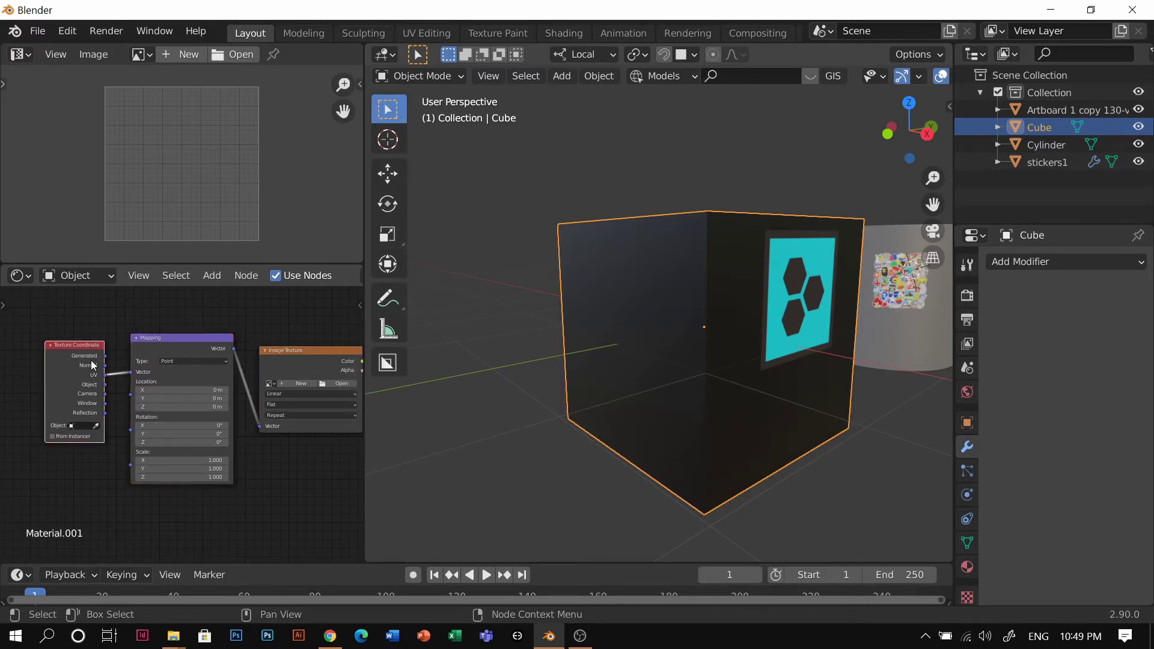
{"action": "key", "text": "shift+s"}
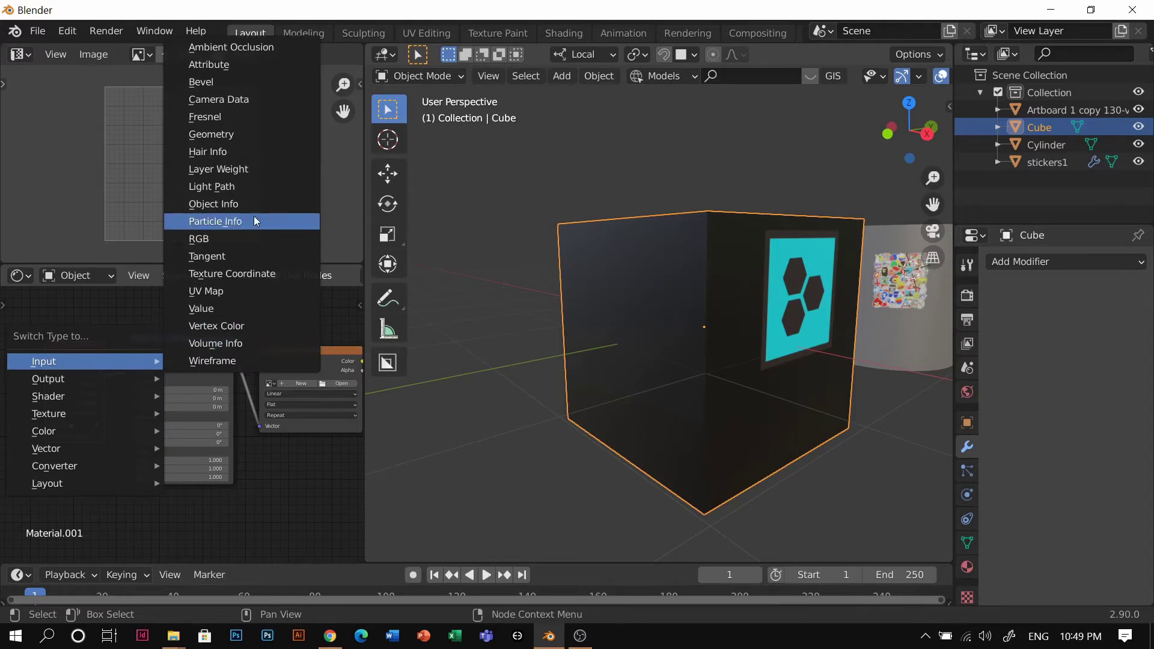
{"action": "left_click", "coordinate": [221, 291]}
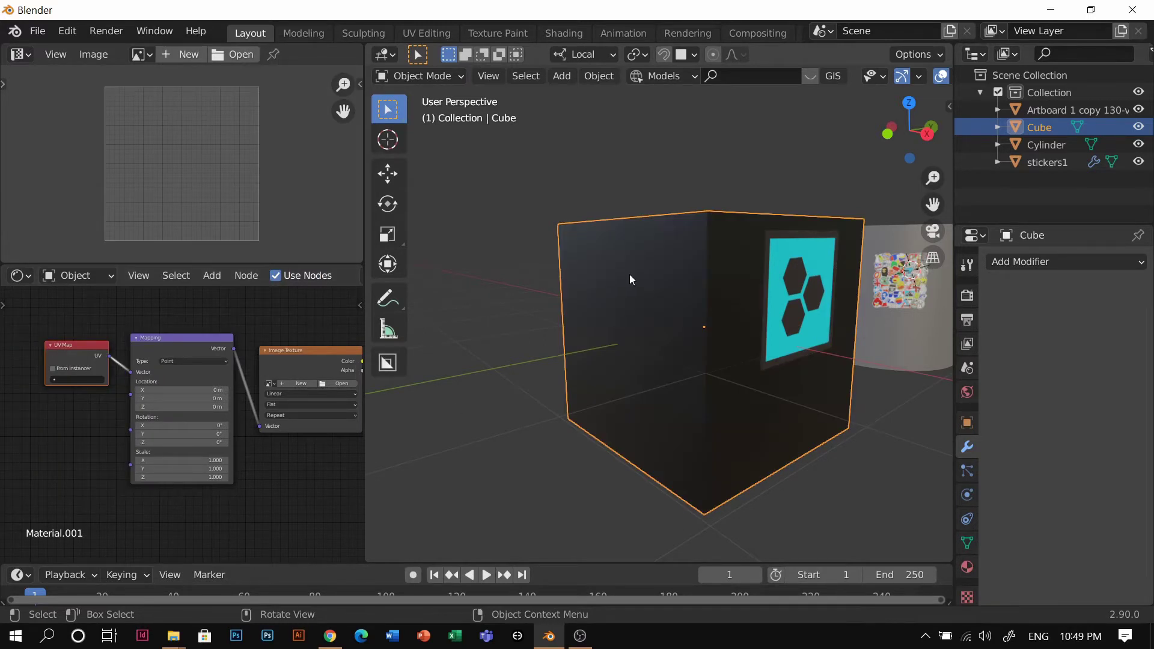
Step: Add three more UV maps to the cube's object data
{"action": "left_click", "coordinate": [967, 543]}
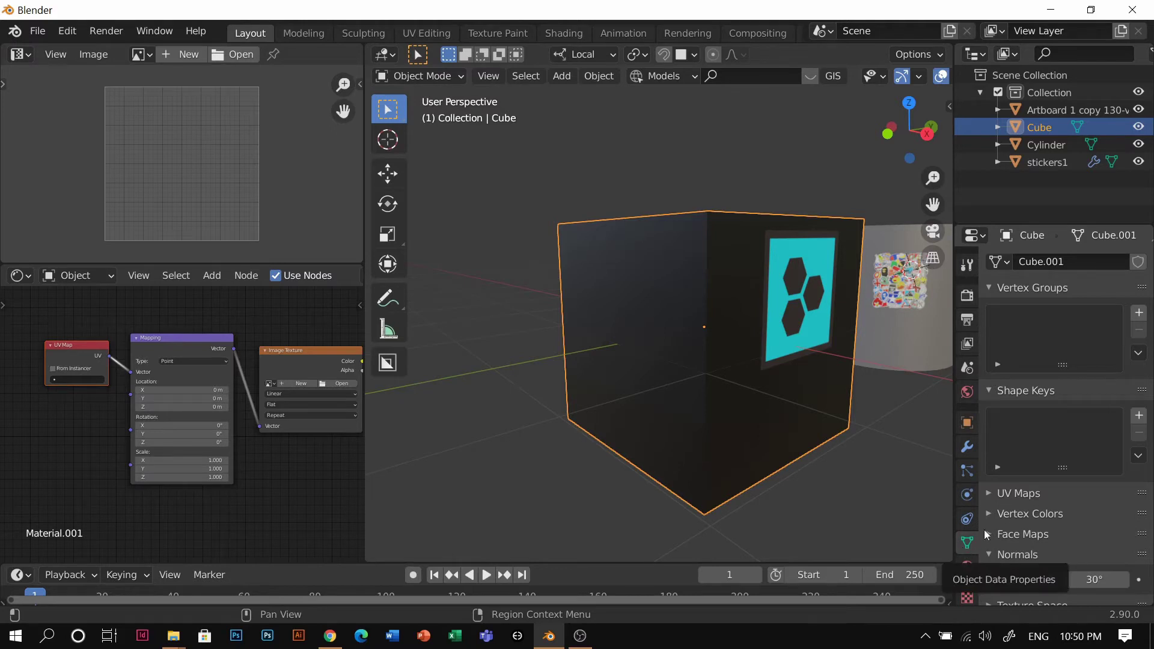
{"action": "left_click", "coordinate": [1022, 498]}
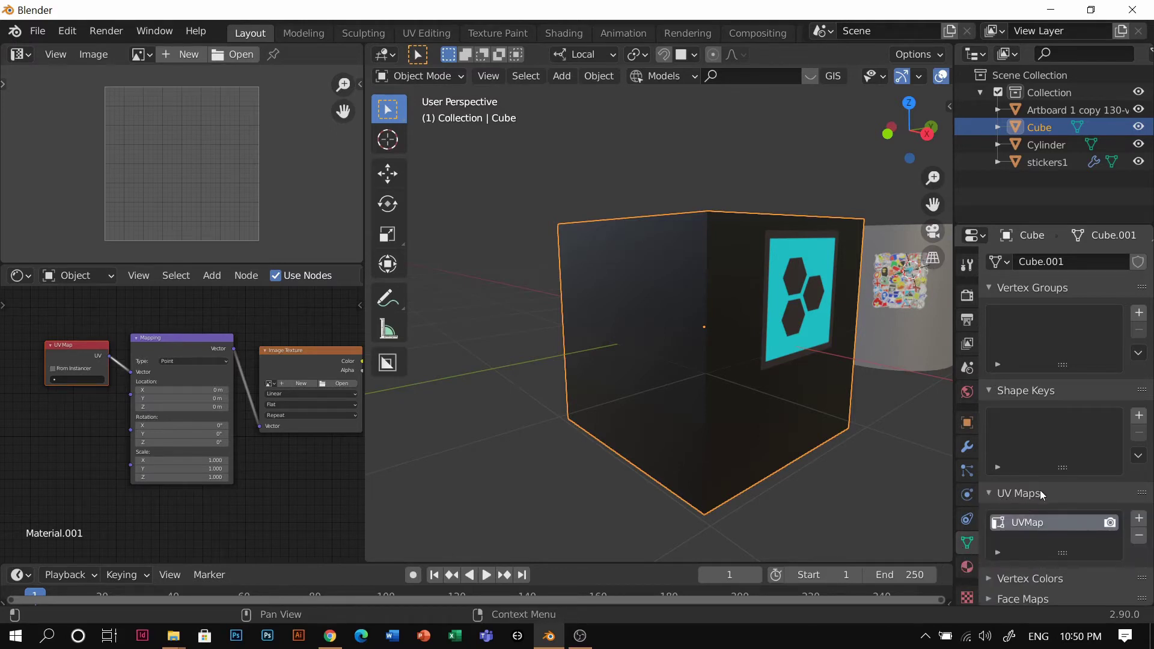
{"action": "scroll", "coordinate": [1040, 489], "scroll_direction": "down", "scroll_amount": 2}
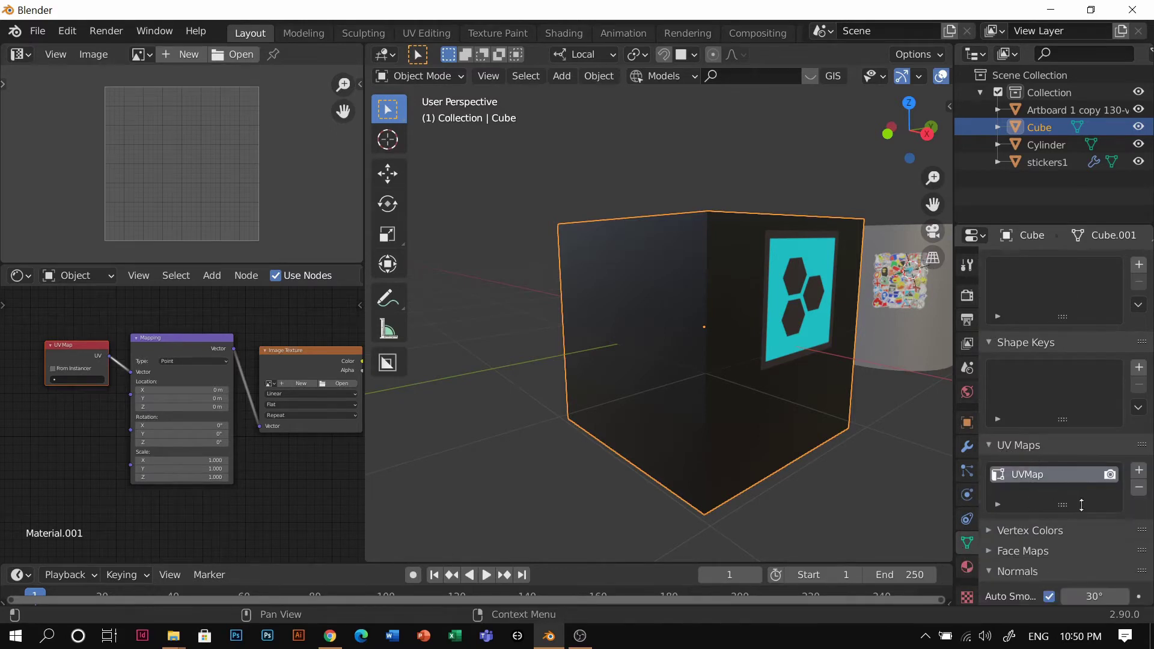
{"action": "left_click", "coordinate": [1141, 473]}
{"action": "left_click", "coordinate": [1141, 473]}
{"action": "left_click", "coordinate": [1141, 473]}
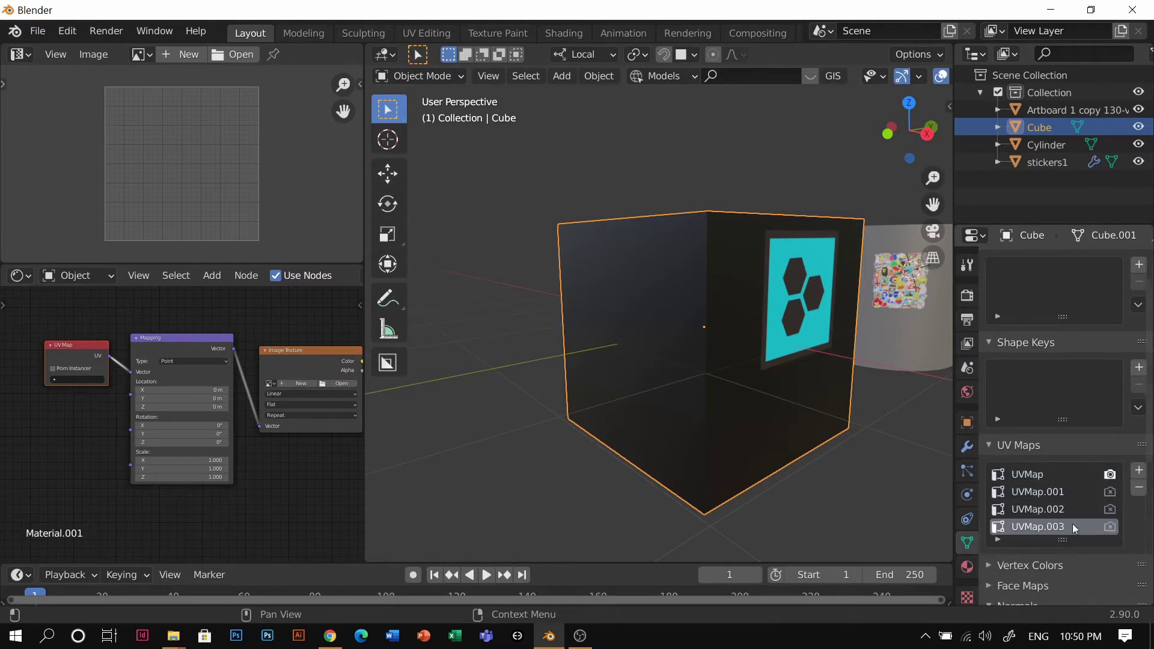
{"action": "left_click", "coordinate": [1057, 509]}
{"action": "left_click", "coordinate": [1053, 492]}
{"action": "left_click", "coordinate": [1048, 510]}
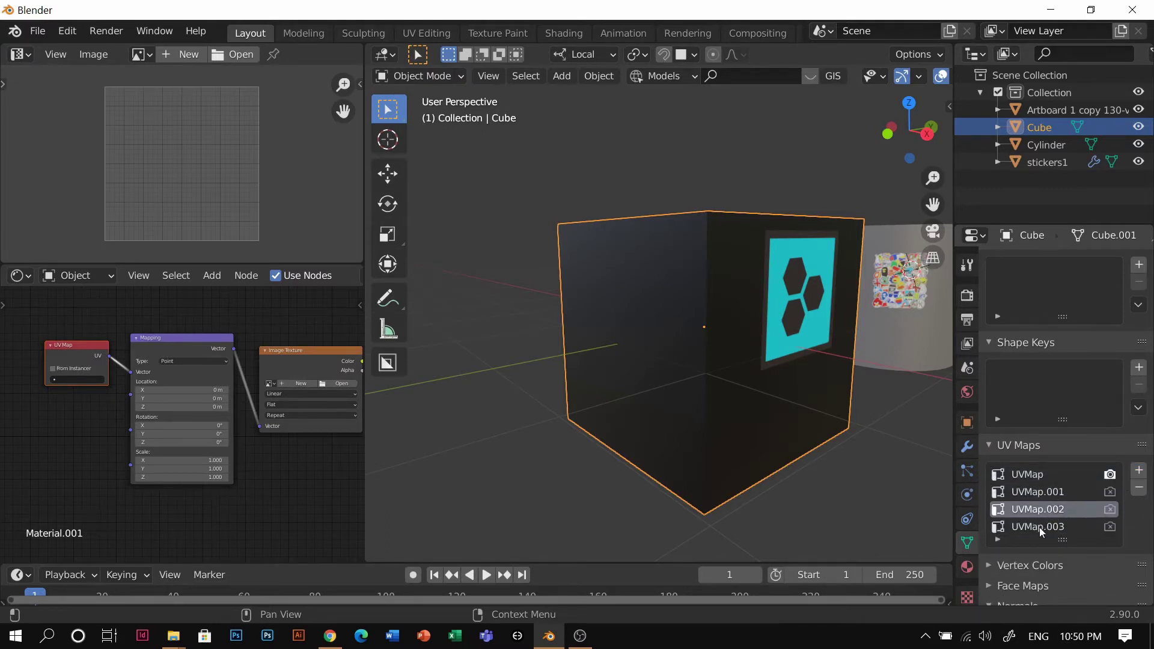
{"action": "left_click", "coordinate": [1041, 527]}
{"action": "left_click", "coordinate": [1037, 508]}
{"action": "left_click", "coordinate": [1037, 492]}
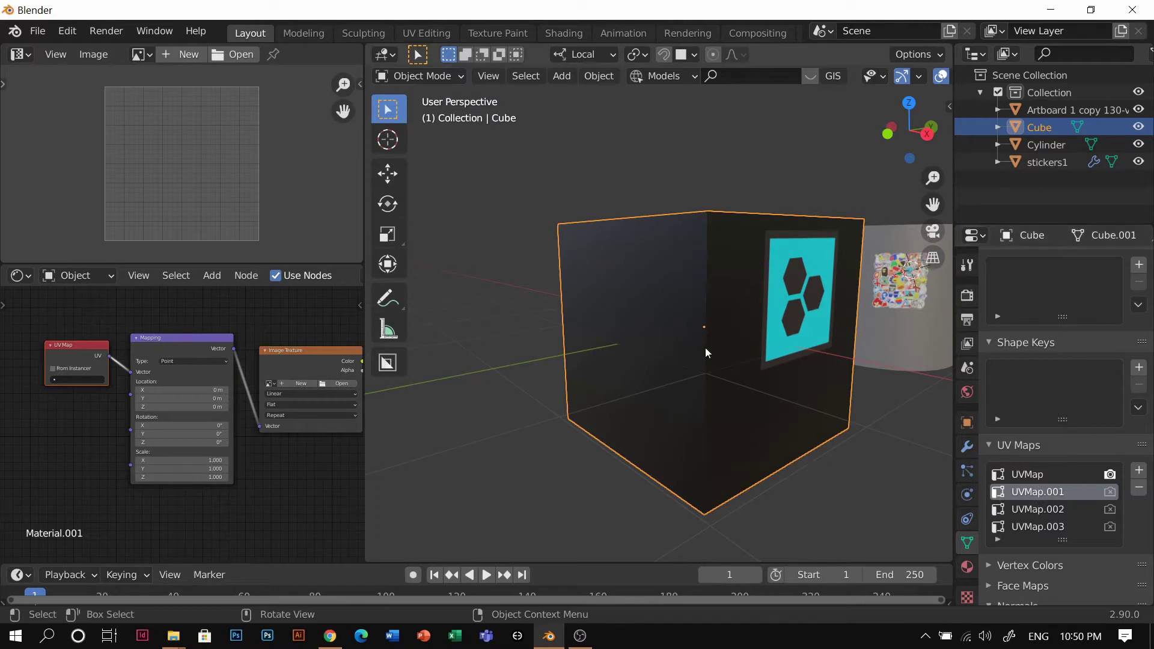
{"action": "middle_click_drag", "start_coordinate": [713, 378], "coordinate": [654, 391]}
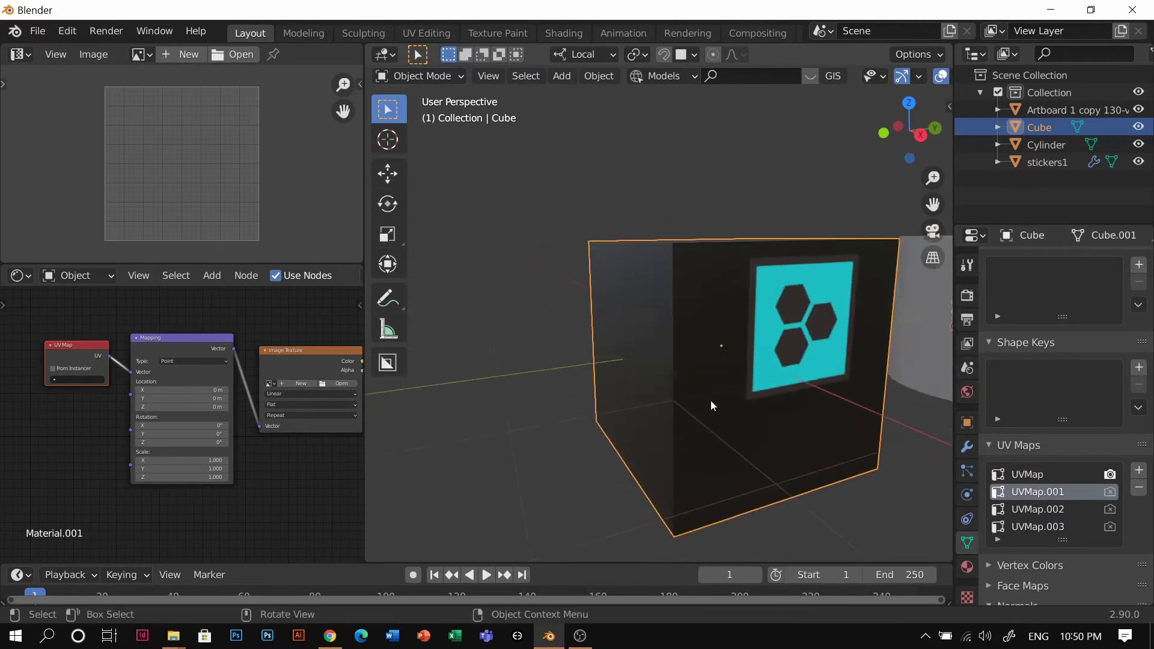
Step: Make the cube's original UVMap active and assign UVMap in the UV Map node
{"action": "left_click", "coordinate": [1024, 475]}
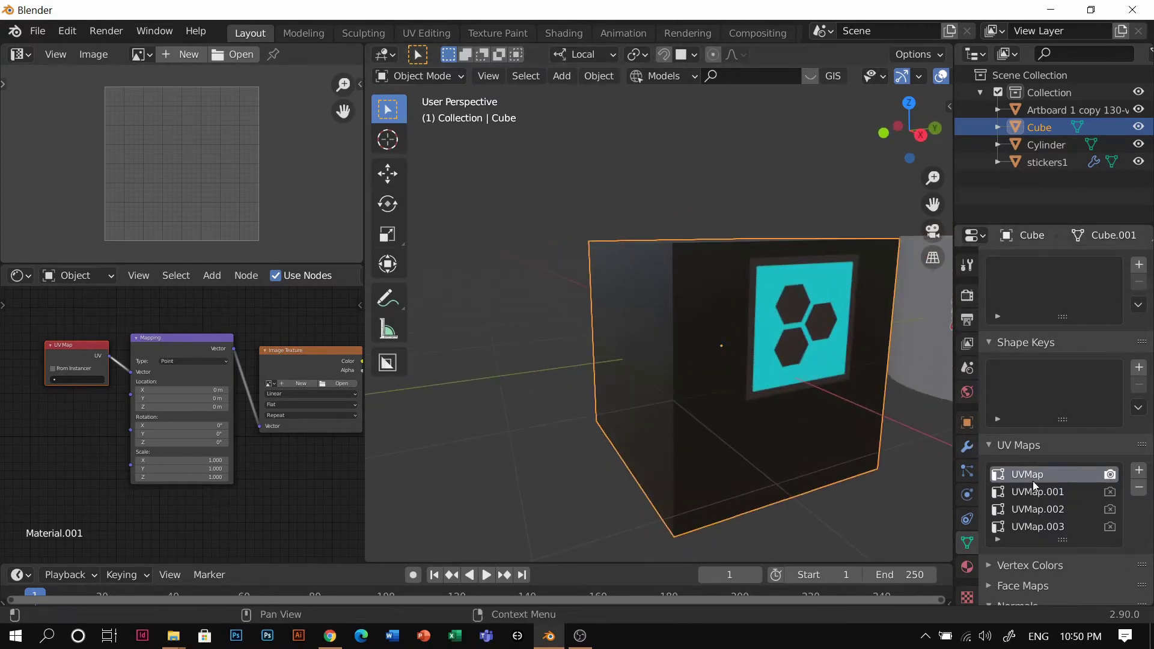
{"action": "left_click", "coordinate": [80, 380]}
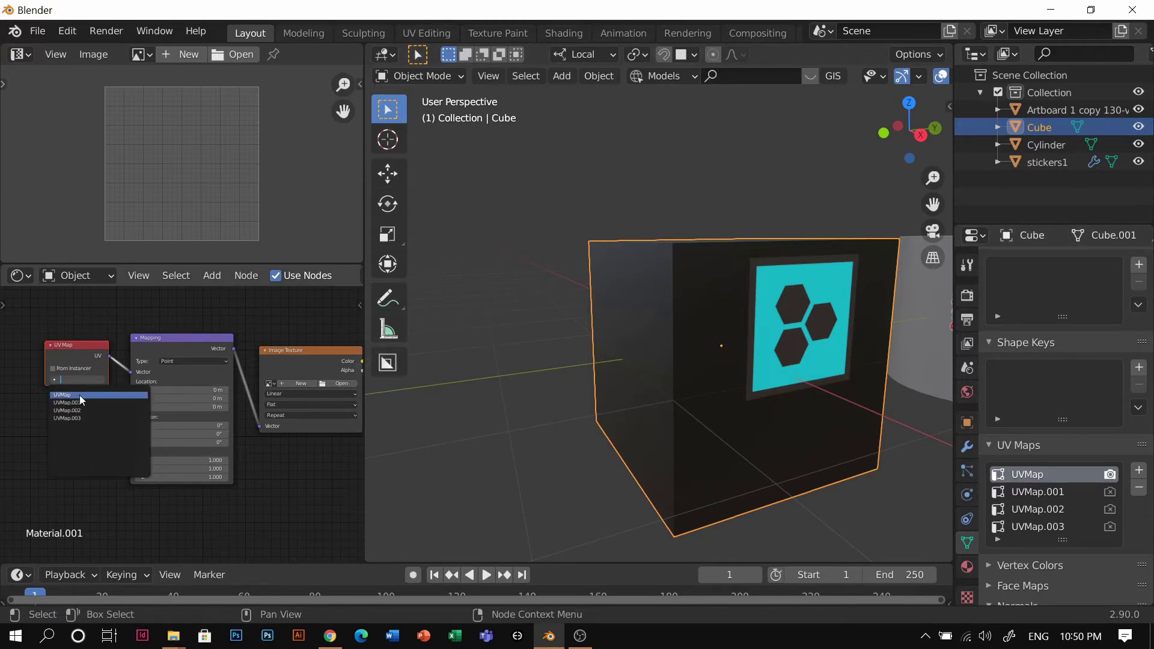
{"action": "left_click", "coordinate": [79, 395]}
{"action": "scroll", "coordinate": [74, 395], "scroll_direction": "up", "scroll_amount": 5}
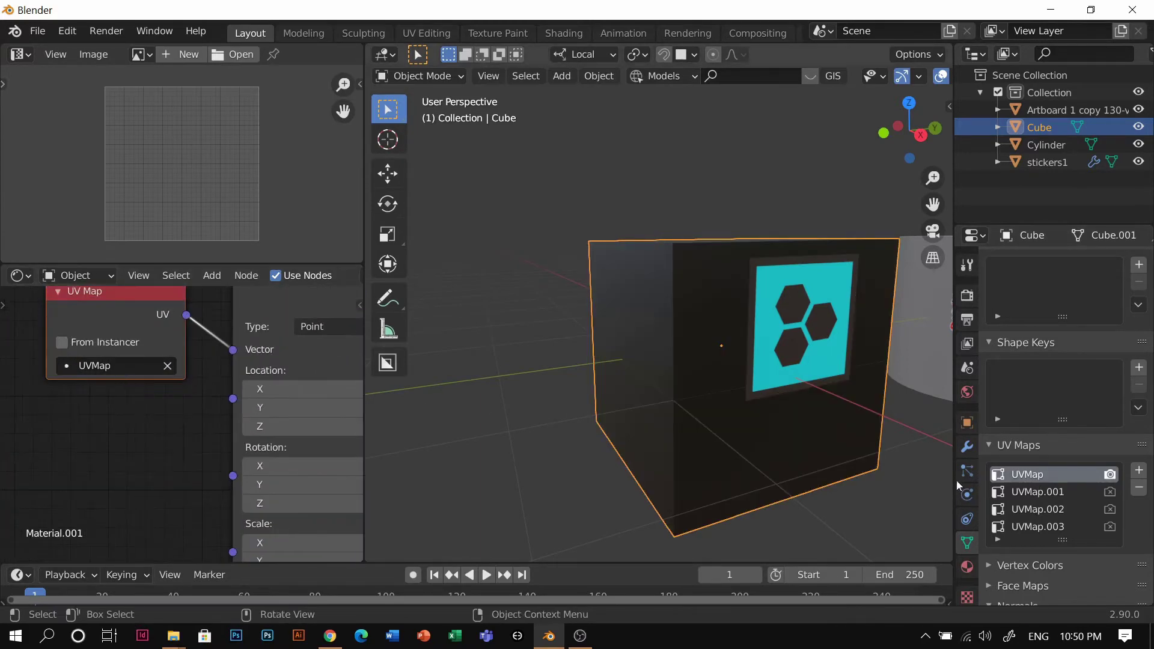
{"action": "scroll", "coordinate": [139, 400], "scroll_direction": "down", "scroll_amount": 3}
Step: Load shape1.png from the decals 3 folder into the Image Texture node
{"action": "middle_click_drag", "start_coordinate": [185, 410], "coordinate": [61, 402]}
{"action": "scroll", "coordinate": [169, 429], "scroll_direction": "down", "scroll_amount": 5}
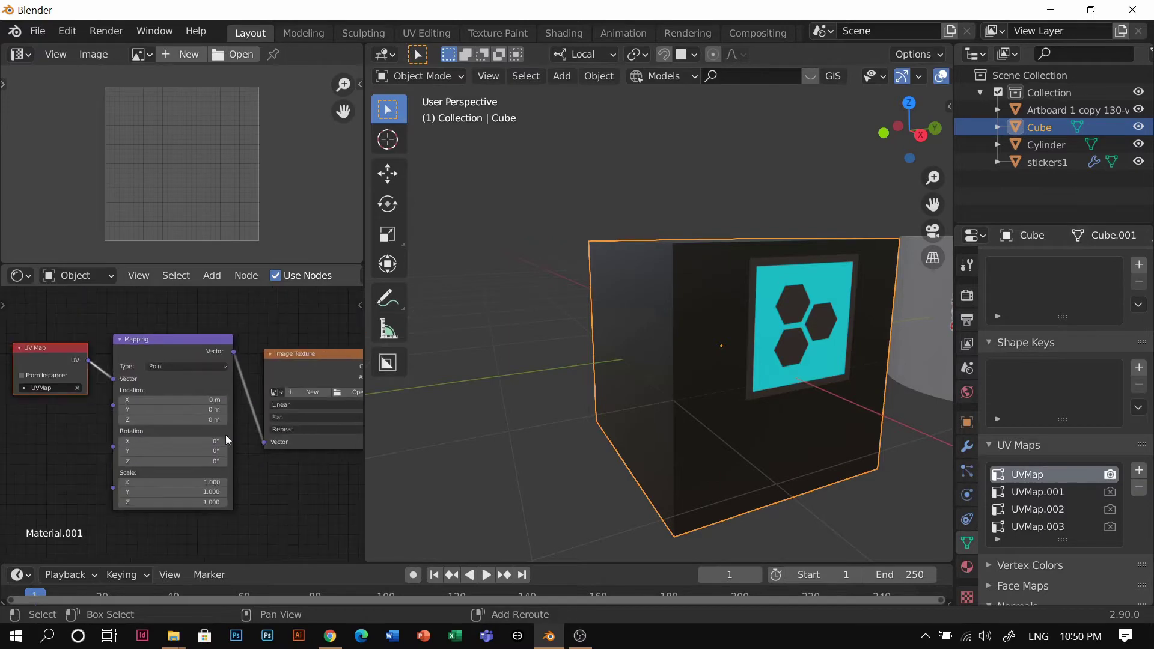
{"action": "middle_click_drag", "start_coordinate": [227, 437], "coordinate": [133, 446]}
{"action": "scroll", "coordinate": [384, 442], "scroll_direction": "up", "scroll_amount": 2}
{"action": "scroll", "coordinate": [212, 389], "scroll_direction": "up", "scroll_amount": 2}
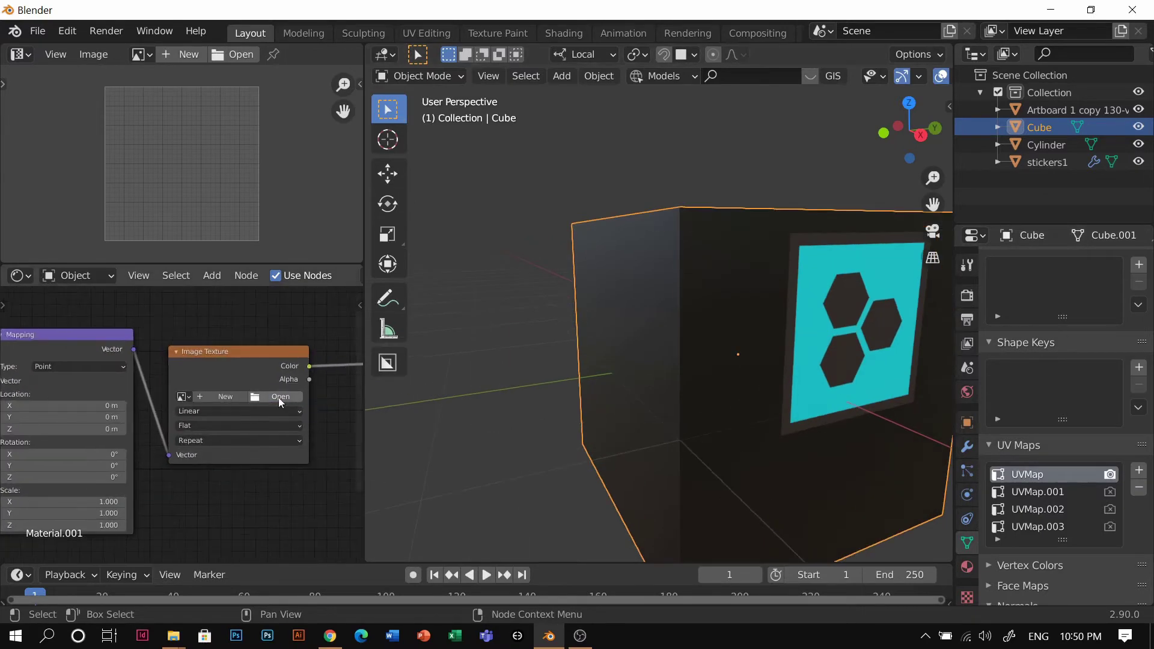
{"action": "left_click", "coordinate": [279, 398]}
{"action": "left_click", "coordinate": [190, 562]}
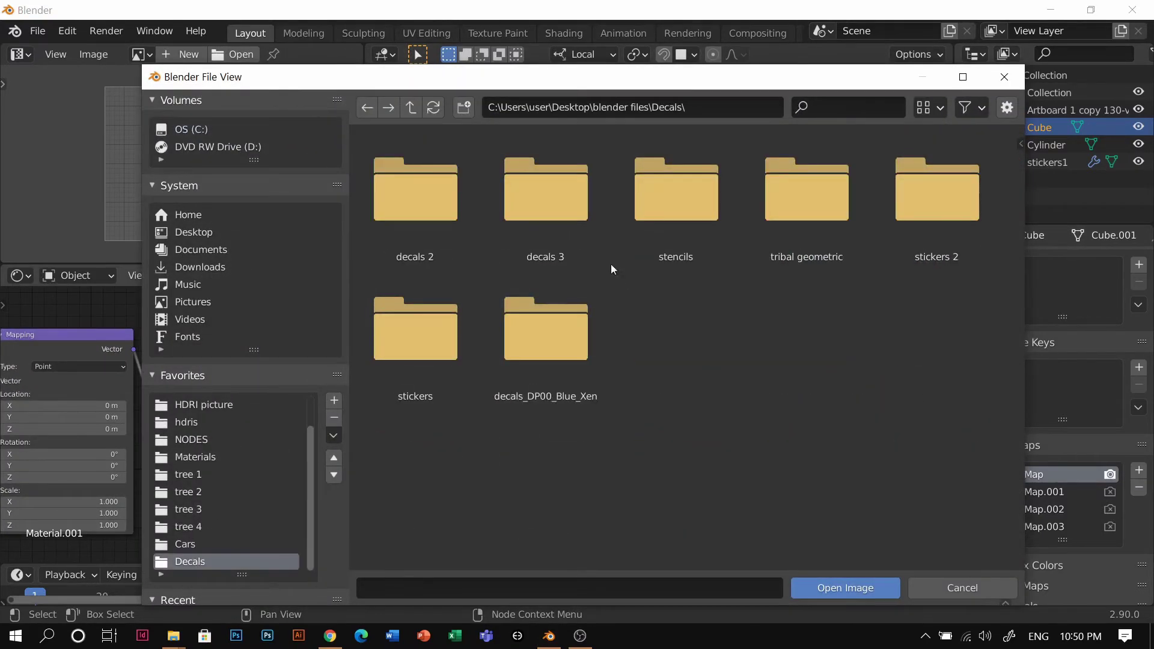
{"action": "left_click", "coordinate": [431, 319]}
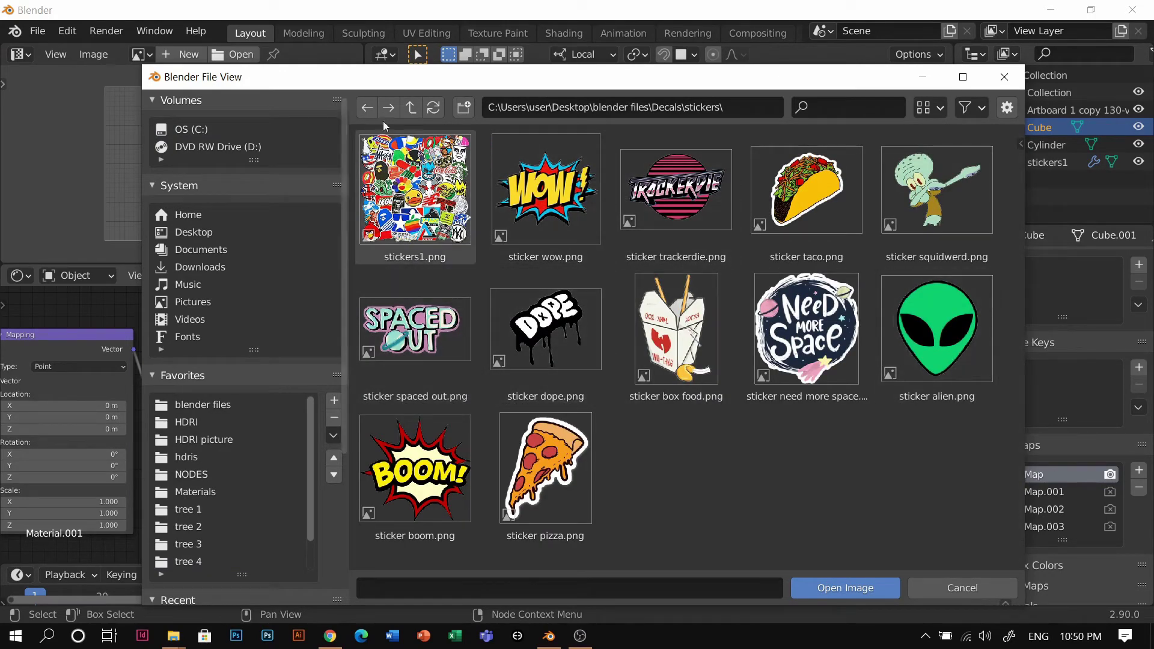
{"action": "left_click", "coordinate": [413, 107]}
{"action": "left_click", "coordinate": [549, 191]}
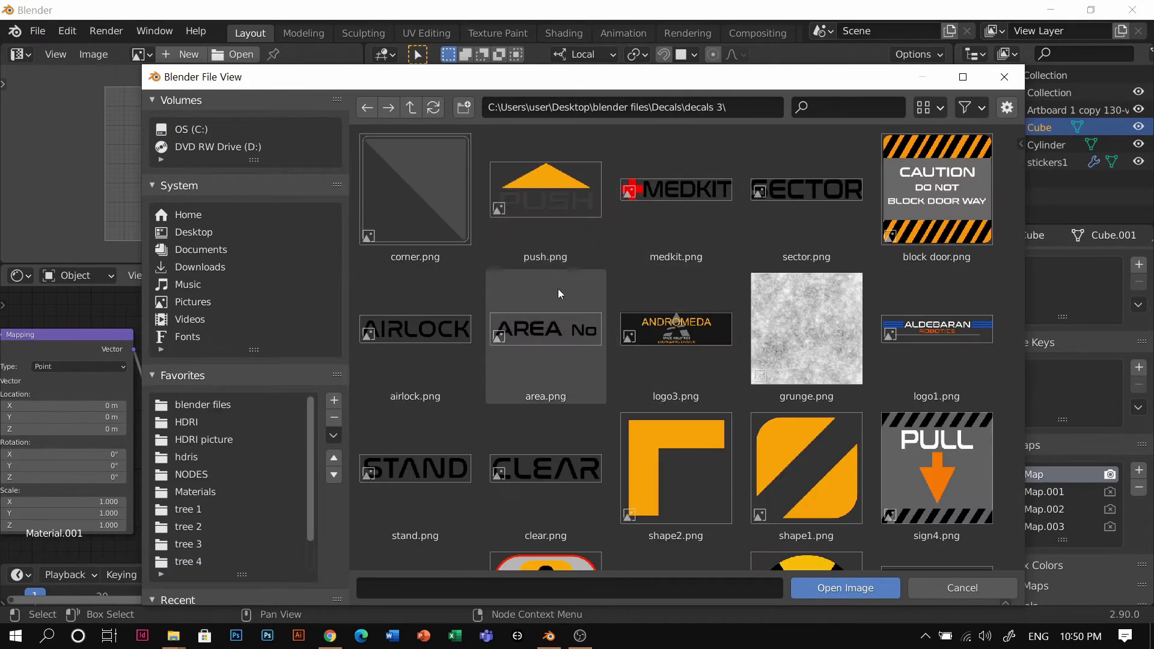
{"action": "scroll", "coordinate": [865, 391], "scroll_direction": "down", "scroll_amount": 2}
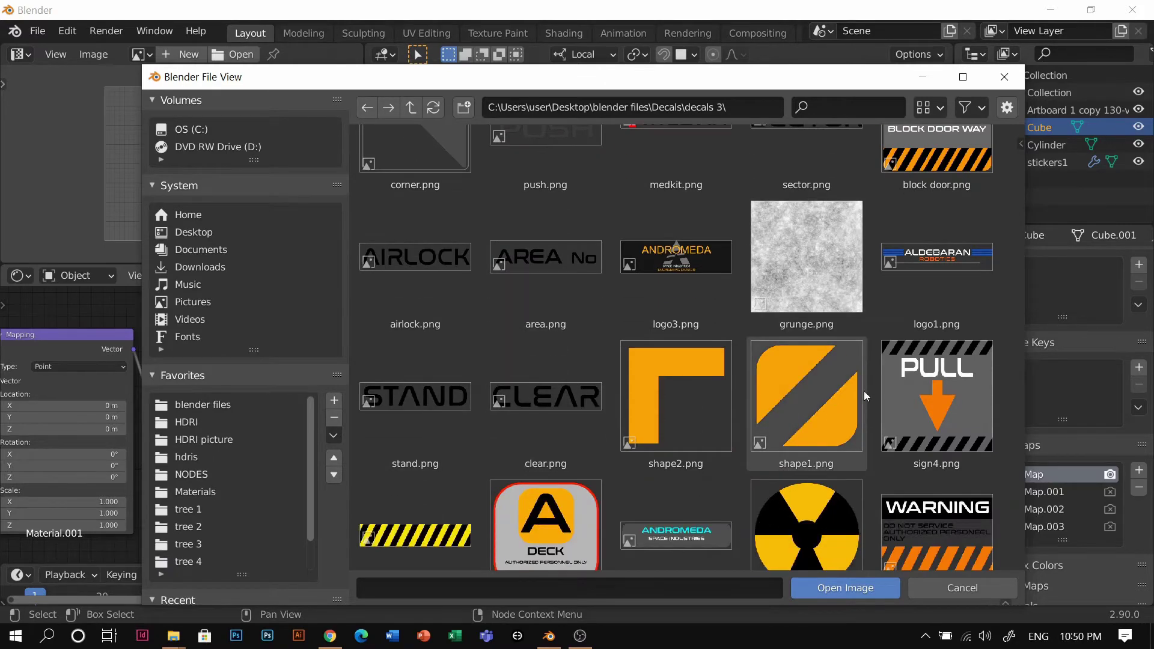
{"action": "double_click", "coordinate": [792, 420]}
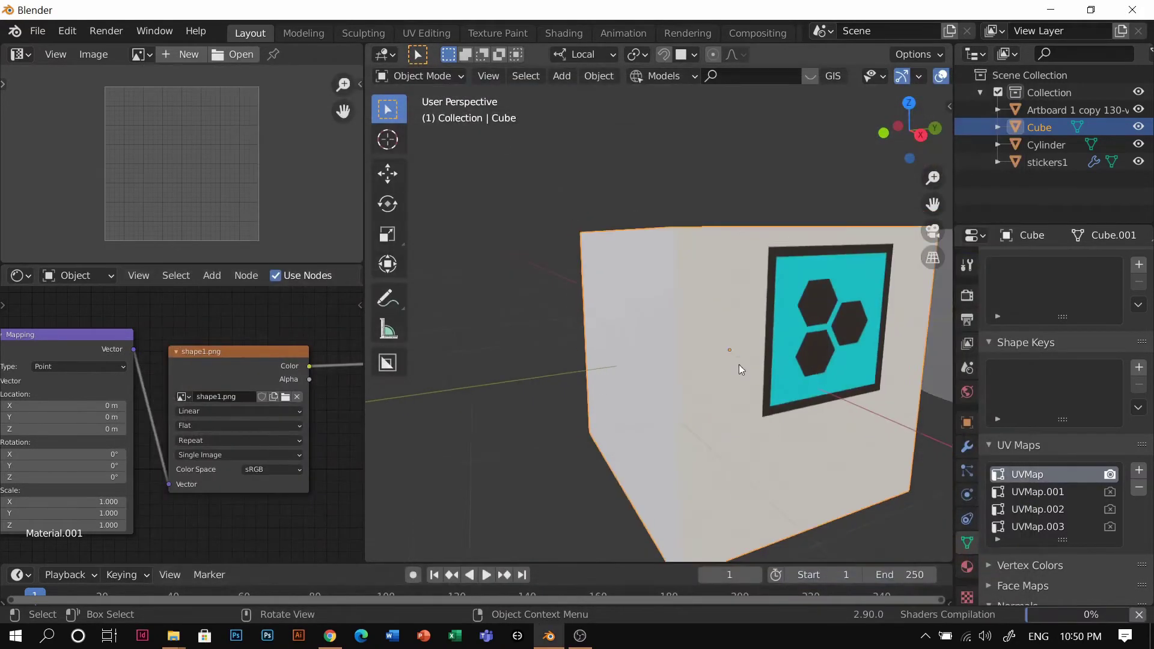
{"action": "middle_click_drag", "start_coordinate": [734, 395], "coordinate": [750, 414]}
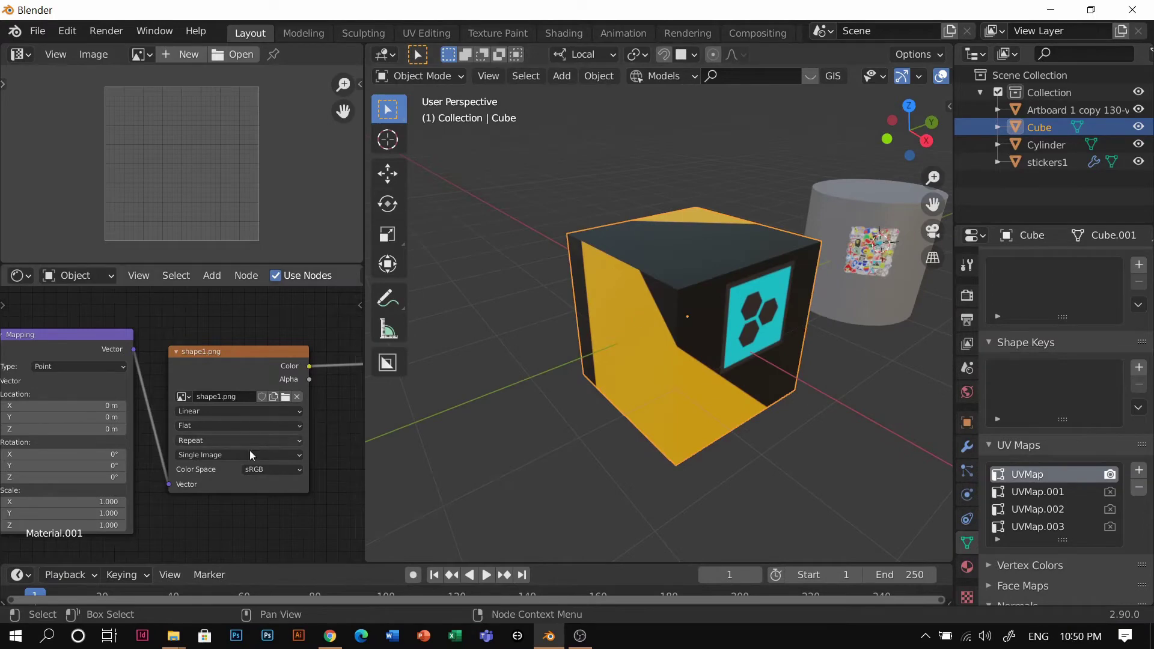
{"action": "scroll", "coordinate": [206, 447], "scroll_direction": "up", "scroll_amount": 1}
{"action": "left_click", "coordinate": [206, 449]}
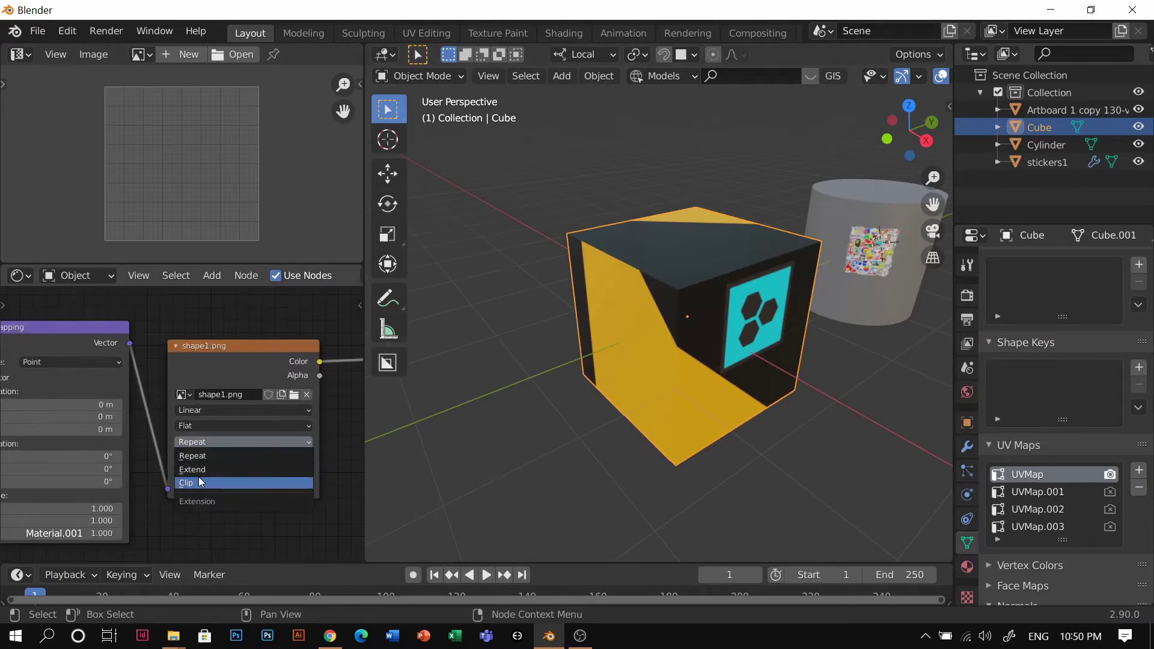
{"action": "scroll", "coordinate": [211, 441], "scroll_direction": "up", "scroll_amount": 1}
Step: Enter face editing on the cube and scale its entire UV layout up well beyond the shape1.png image
{"action": "key", "text": "Tab"}
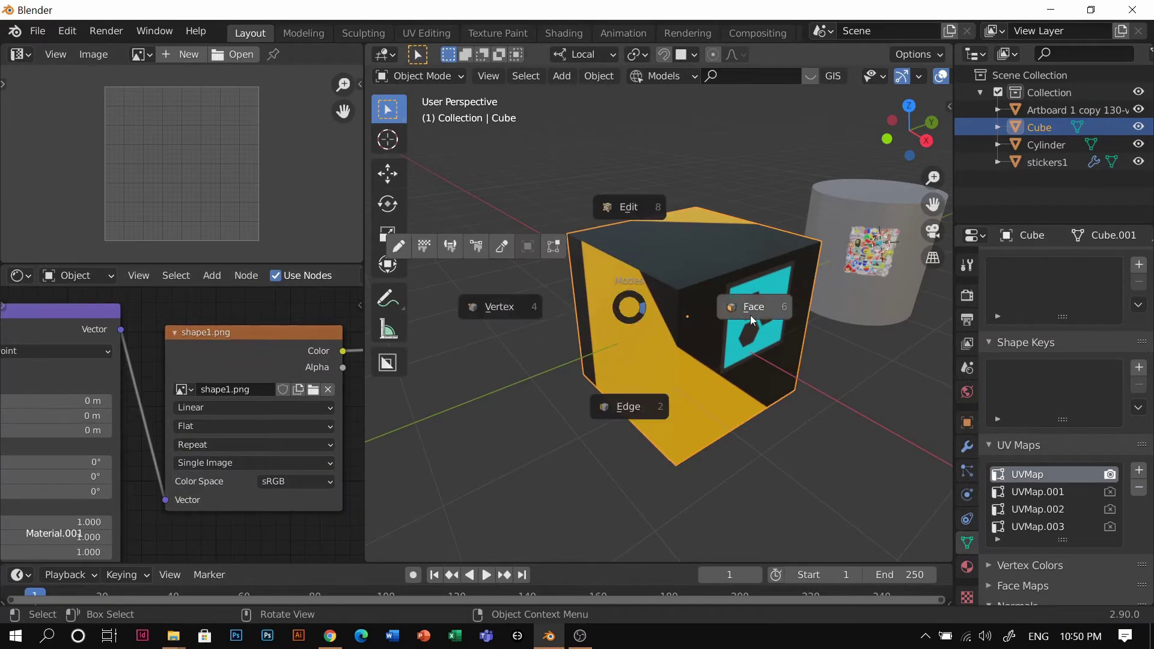
{"action": "left_click", "coordinate": [756, 309]}
{"action": "scroll", "coordinate": [270, 194], "scroll_direction": "down", "scroll_amount": 9}
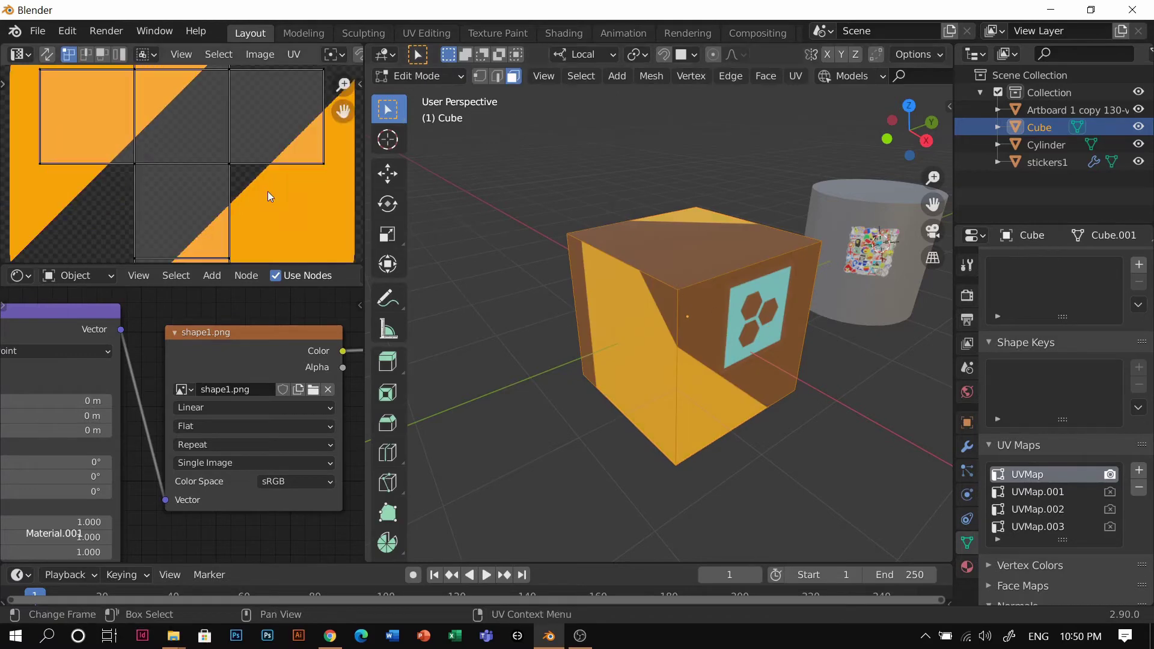
{"action": "scroll", "coordinate": [254, 194], "scroll_direction": "down", "scroll_amount": 3}
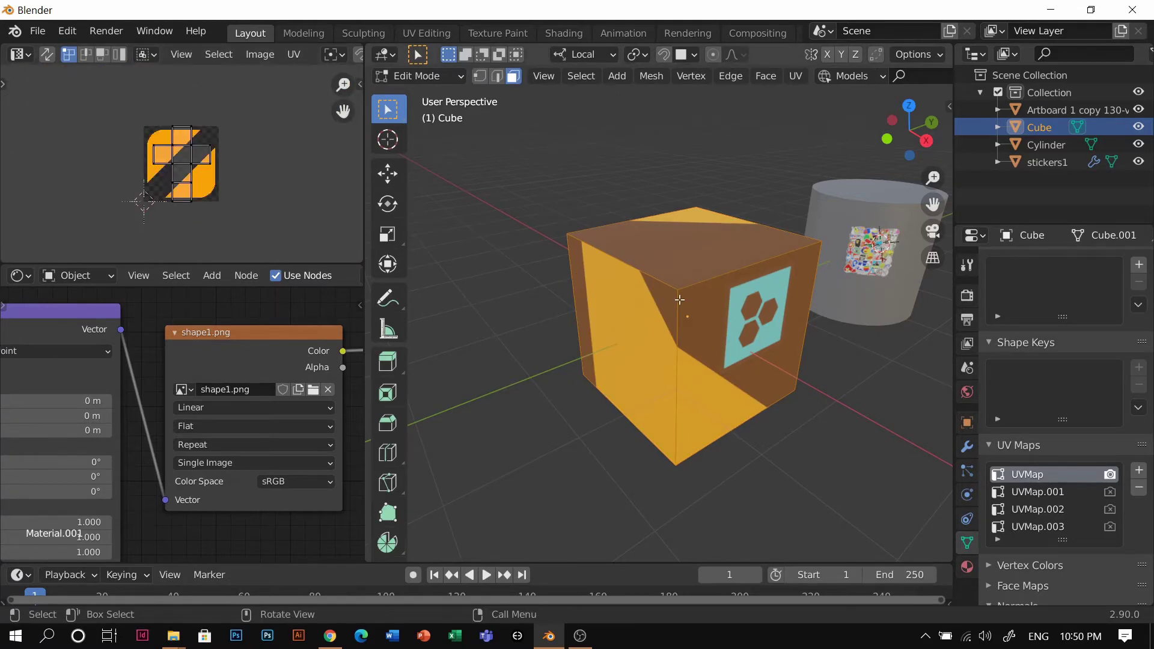
{"action": "key", "text": "a"}
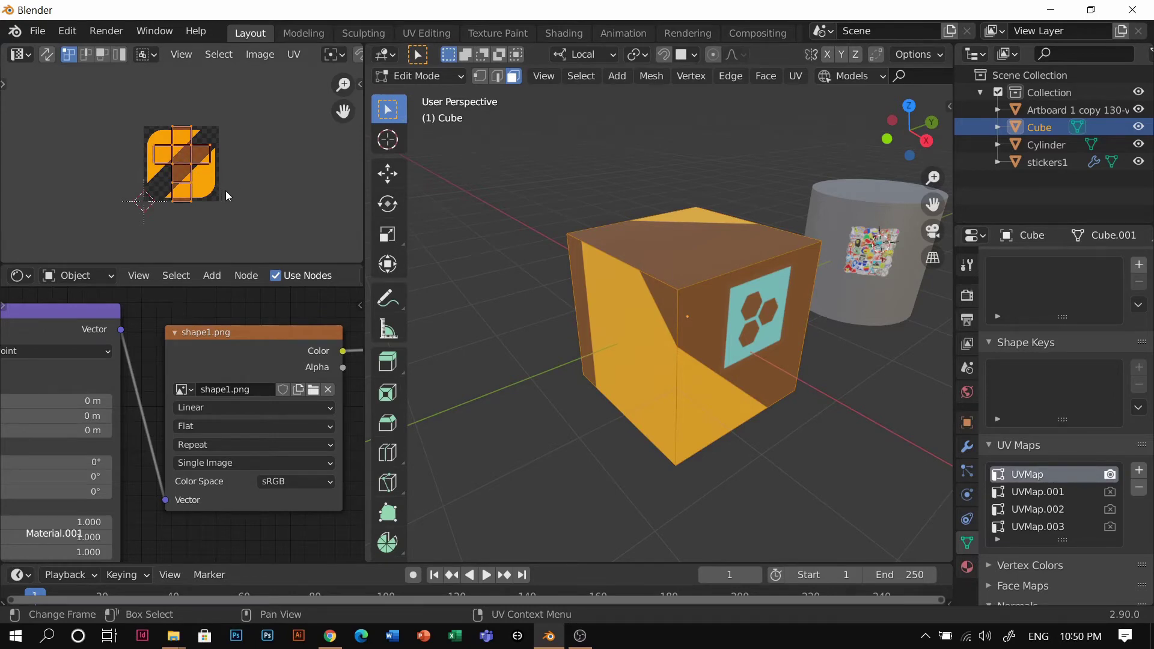
{"action": "key", "text": "s"}
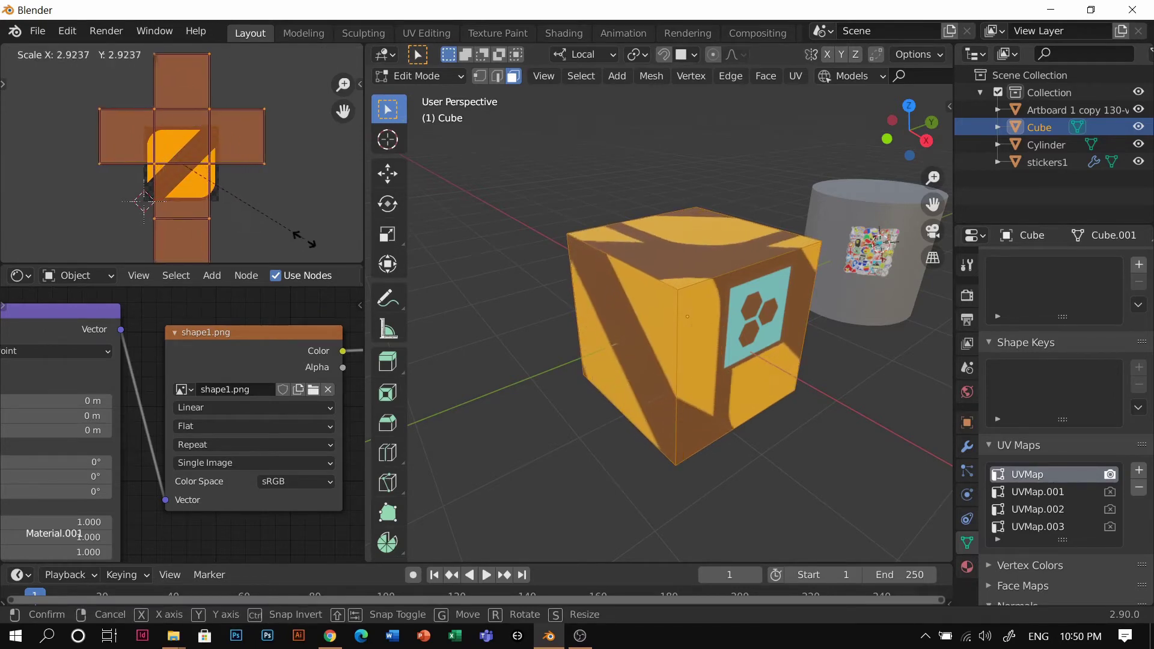
{"action": "left_click", "coordinate": [522, 219]}
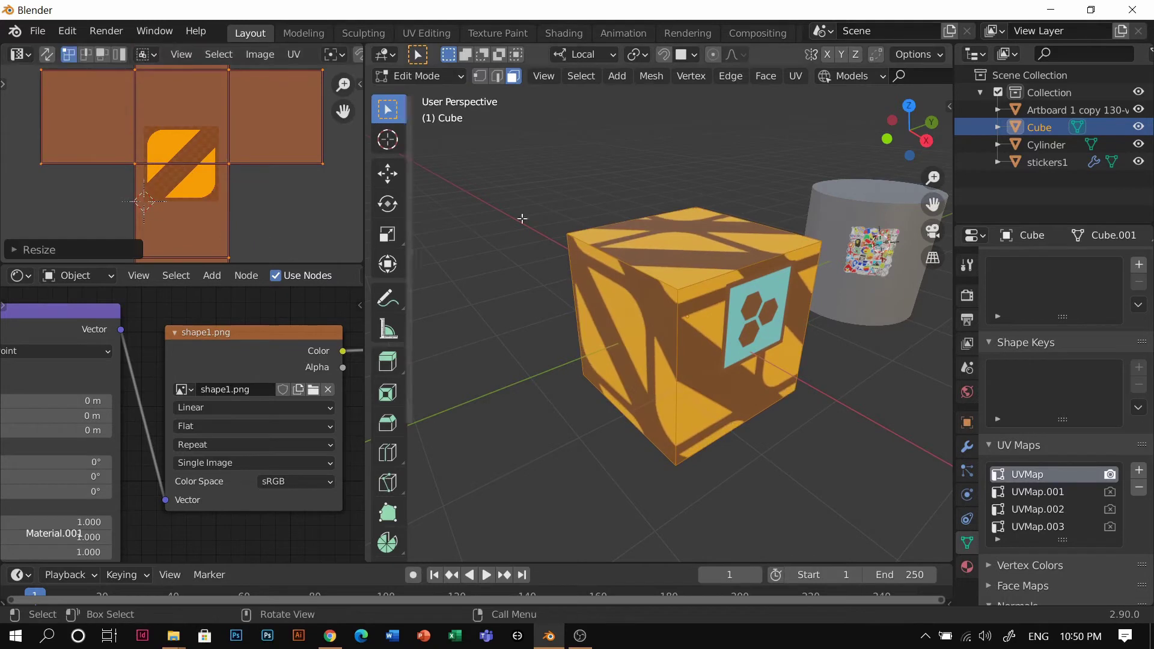
Step: Set the shape1.png texture's extension to Clip and move the UV layout so its uppermost face surrounds the image
{"action": "left_click", "coordinate": [185, 447]}
{"action": "left_click", "coordinate": [219, 496]}
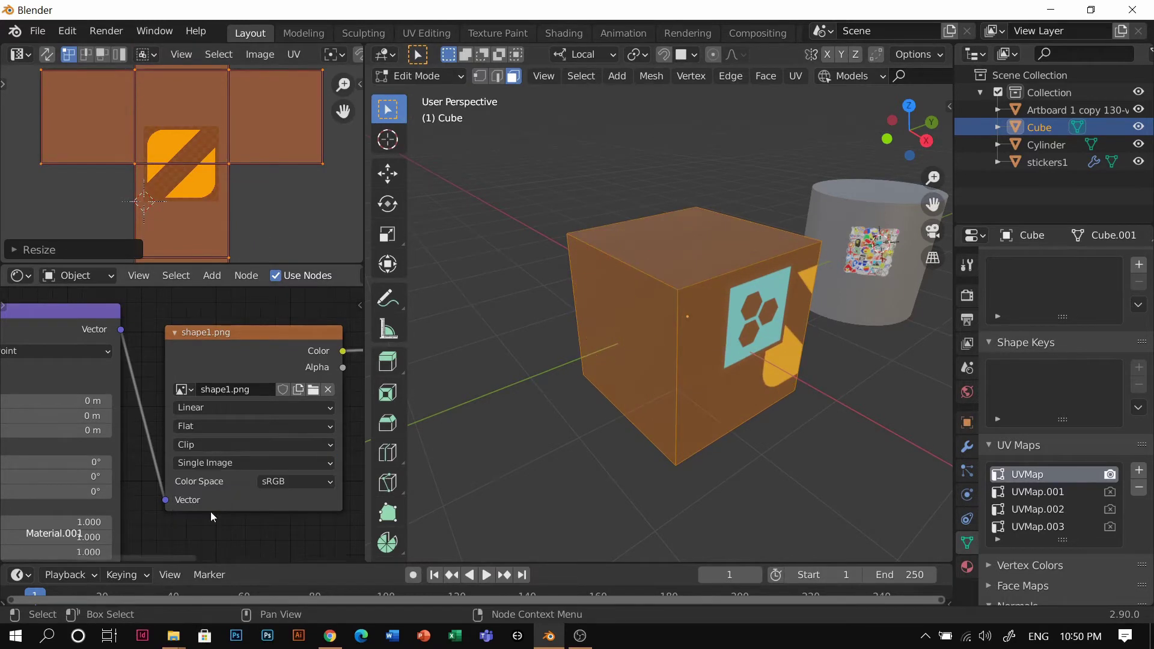
{"action": "scroll", "coordinate": [226, 193], "scroll_direction": "down", "scroll_amount": 2}
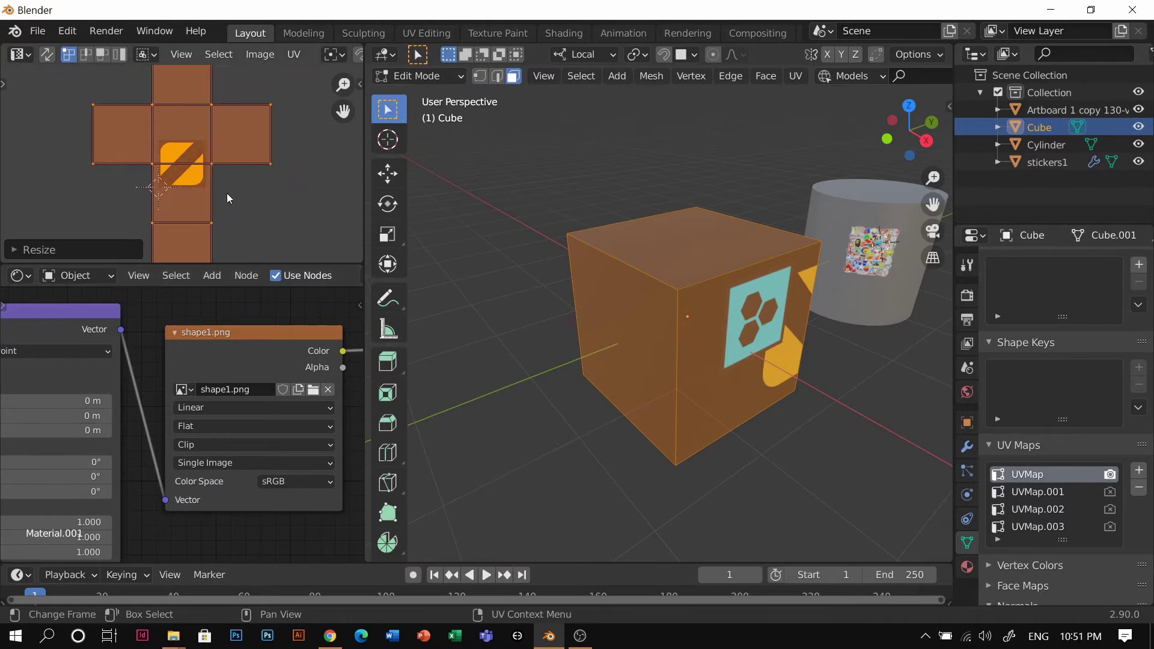
{"action": "key", "text": "g"}
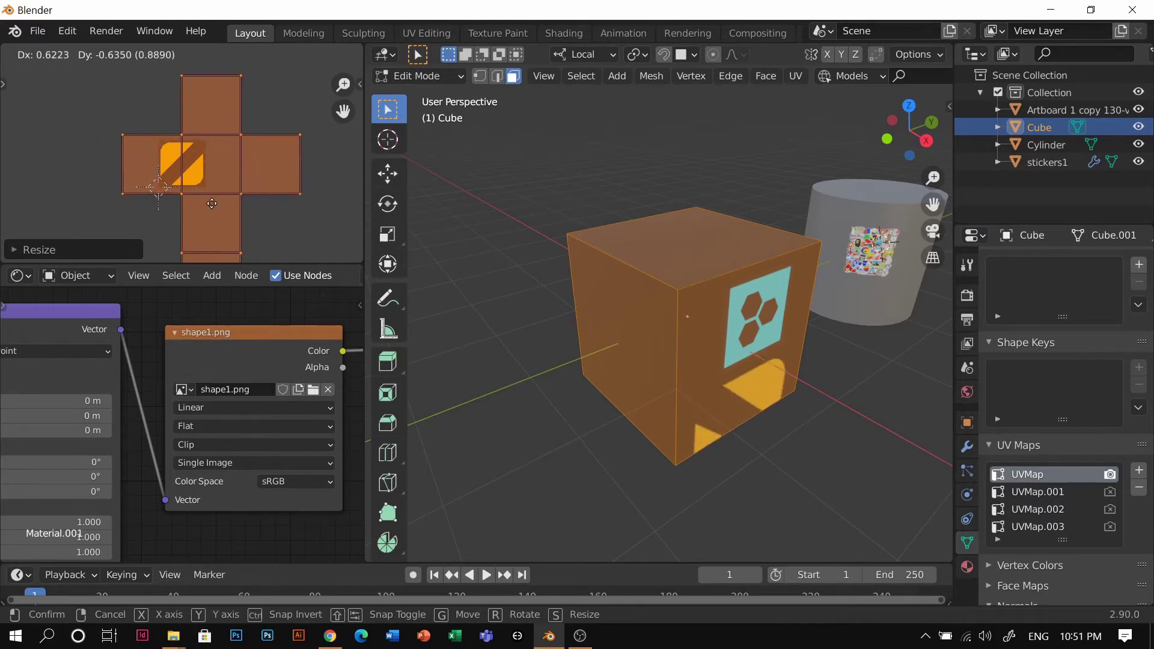
{"action": "left_click", "coordinate": [183, 259]}
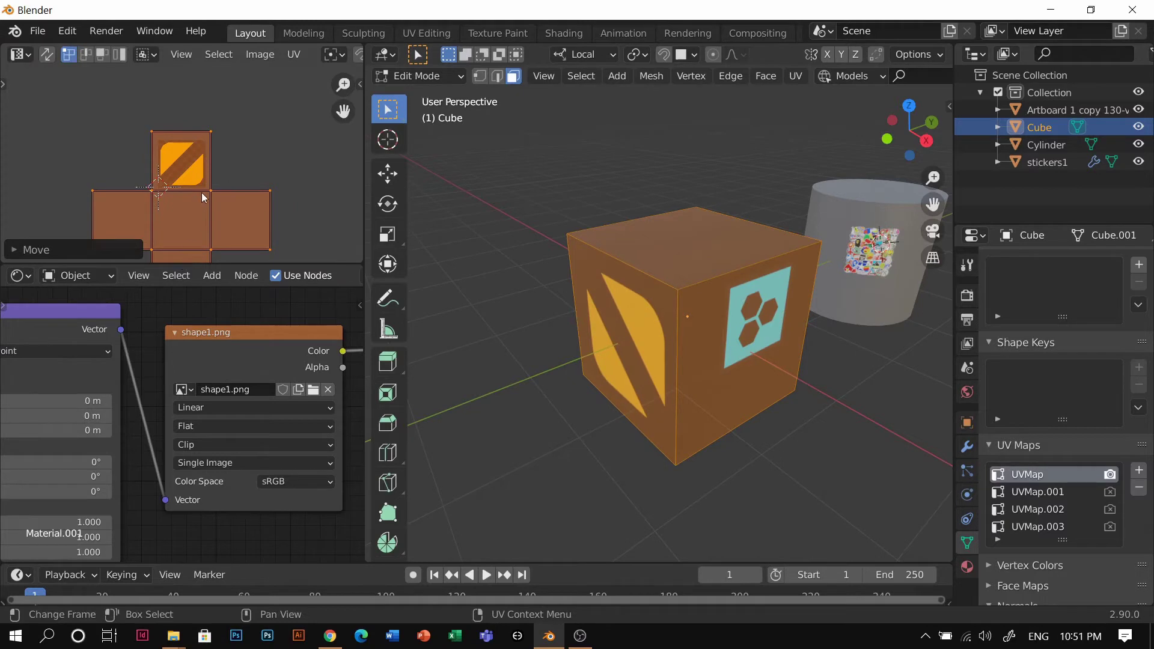
Step: Enlarge and shift the UVs so the striped decal sits small in the yellow-decal face's lower outer corner, then leave Edit Mode
{"action": "key", "text": "s"}
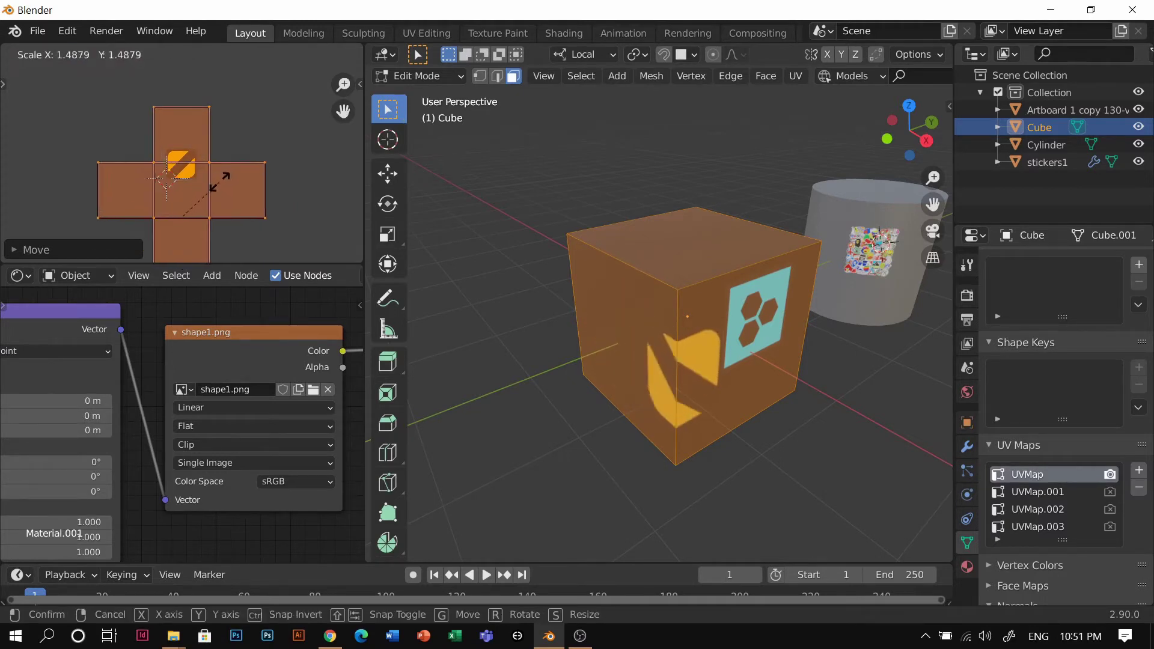
{"action": "left_click", "coordinate": [219, 178]}
{"action": "key", "text": "g"}
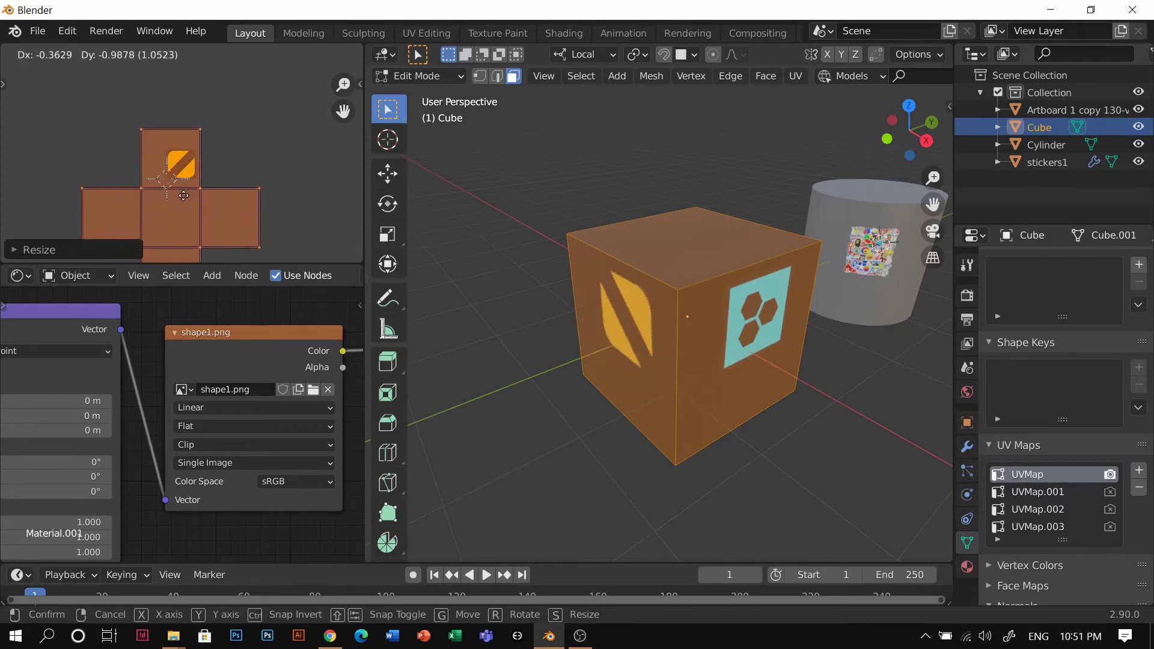
{"action": "left_click", "coordinate": [191, 197]}
{"action": "key", "text": "s"}
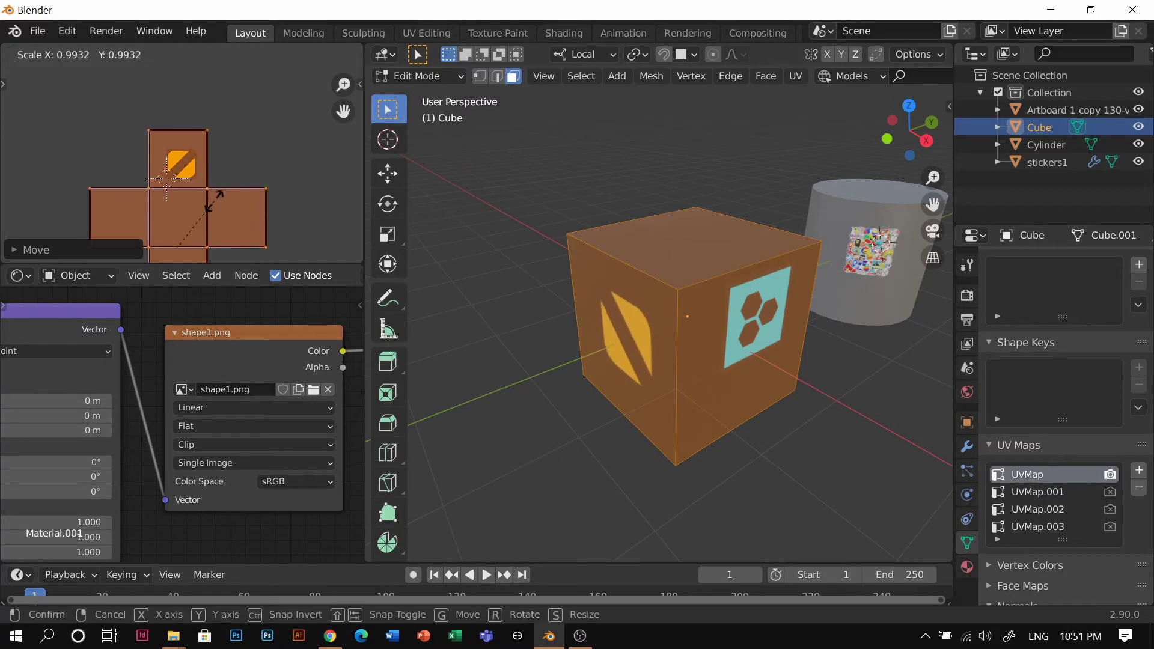
{"action": "left_click", "coordinate": [231, 170]}
{"action": "key", "text": "g"}
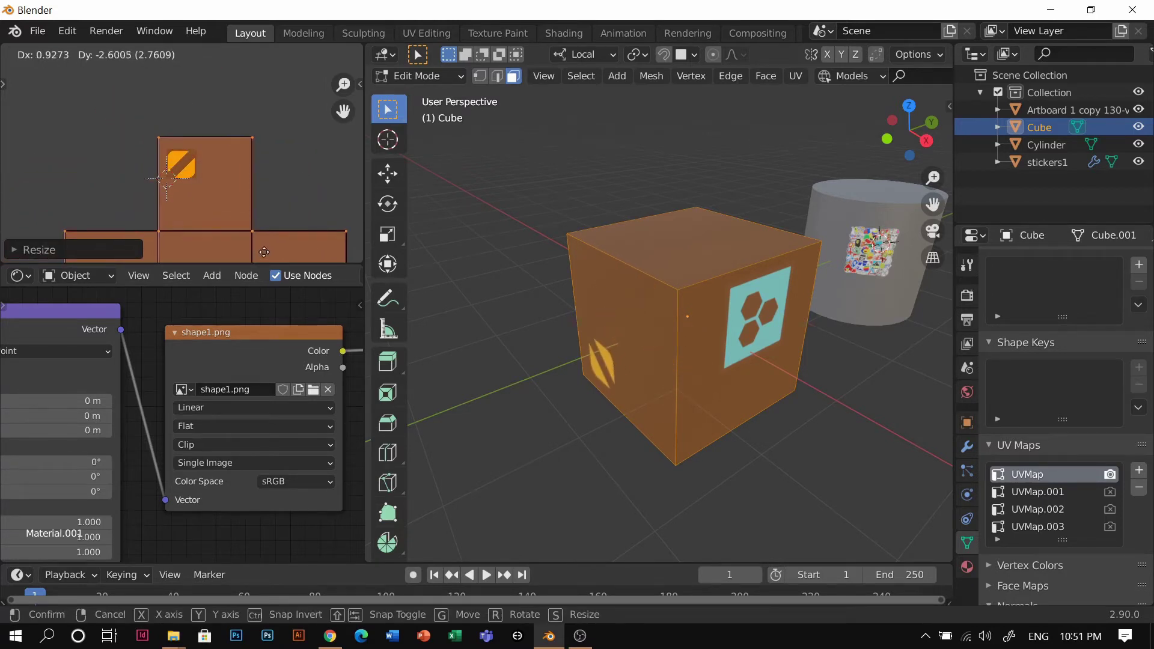
{"action": "left_click", "coordinate": [264, 251]}
{"action": "key", "text": "Tab"}
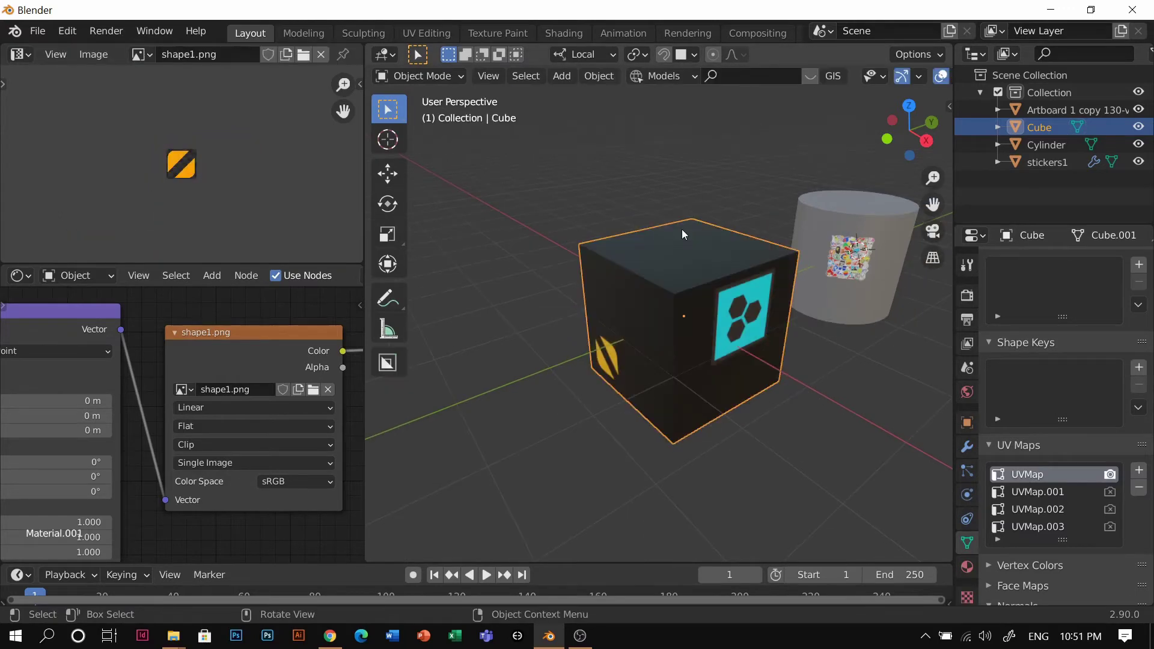
{"action": "middle_click_drag", "start_coordinate": [674, 275], "coordinate": [680, 332]}
Step: Spread the node tree apart, leaving space between the shape1.png texture nodes and the Principled BSDF and Material Output nodes
{"action": "scroll", "coordinate": [193, 382], "scroll_direction": "down", "scroll_amount": 4}
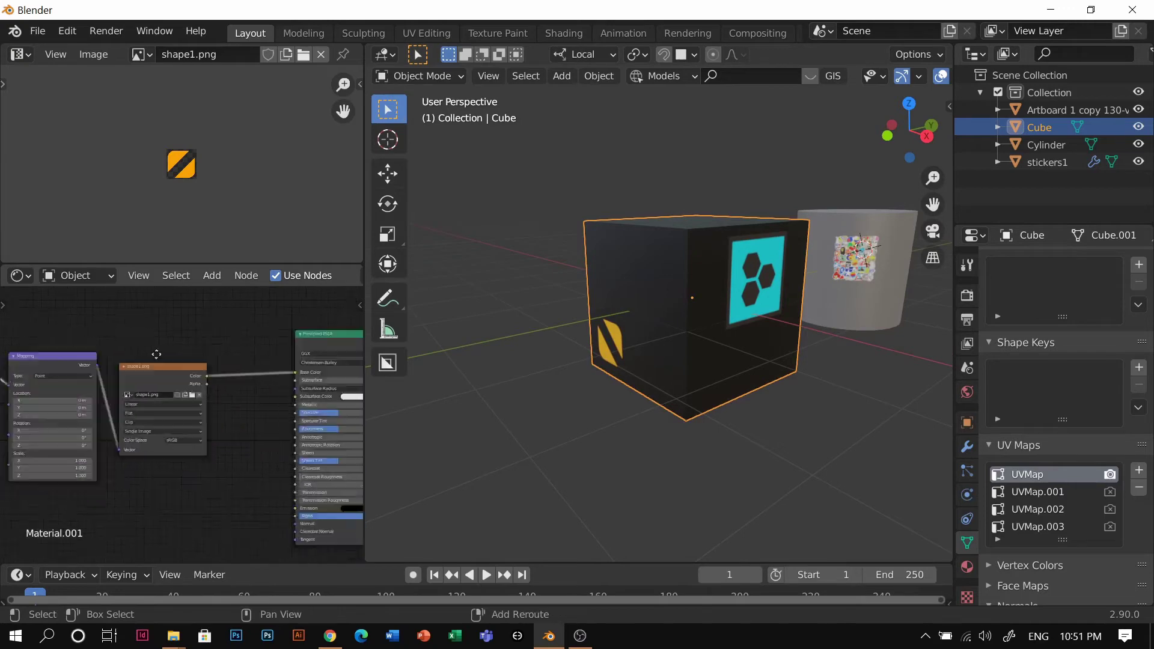
{"action": "middle_click_drag", "start_coordinate": [113, 400], "coordinate": [230, 385]}
{"action": "scroll", "coordinate": [271, 351], "scroll_direction": "down", "scroll_amount": 2}
{"action": "left_click_drag", "start_coordinate": [272, 351], "coordinate": [59, 469]}
{"action": "left_click_drag", "start_coordinate": [253, 395], "coordinate": [225, 389]}
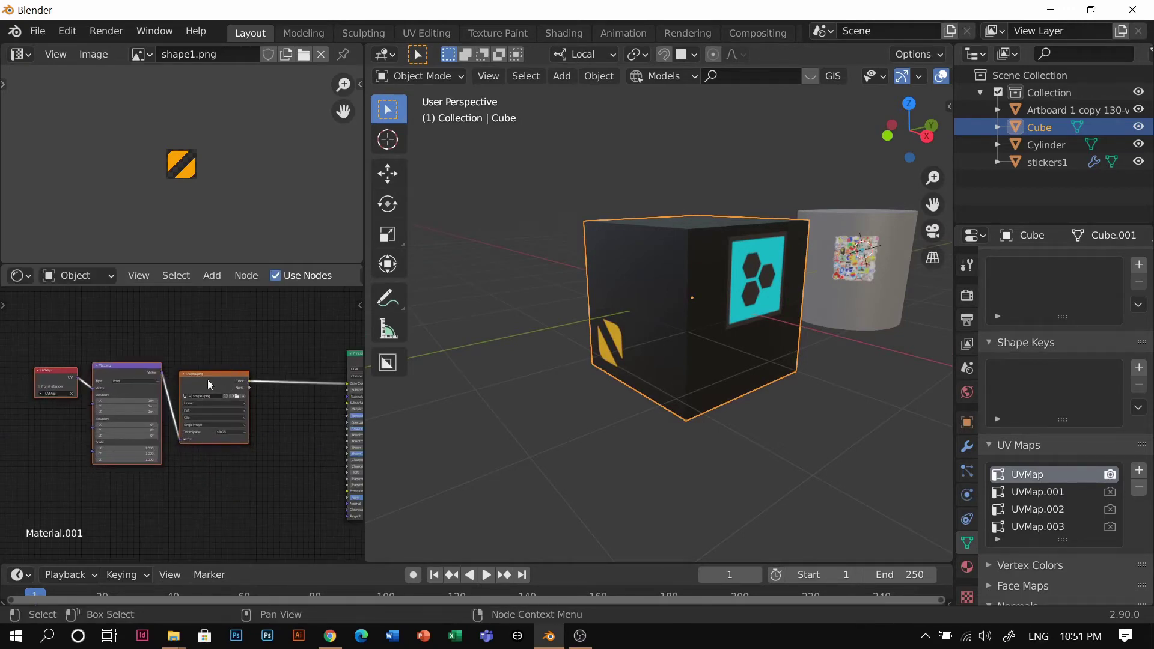
{"action": "middle_click_drag", "start_coordinate": [184, 393], "coordinate": [146, 380]}
{"action": "scroll", "coordinate": [146, 381], "scroll_direction": "down", "scroll_amount": 3}
{"action": "middle_click_drag", "start_coordinate": [308, 365], "coordinate": [232, 381]}
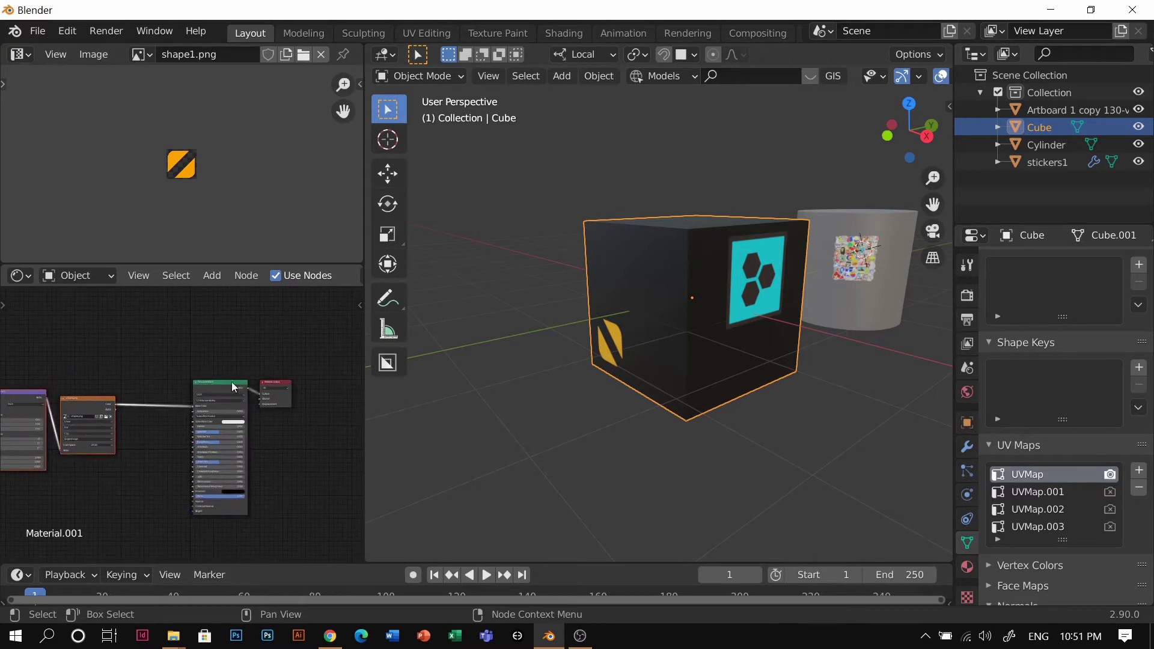
{"action": "left_click_drag", "start_coordinate": [230, 363], "coordinate": [338, 442]}
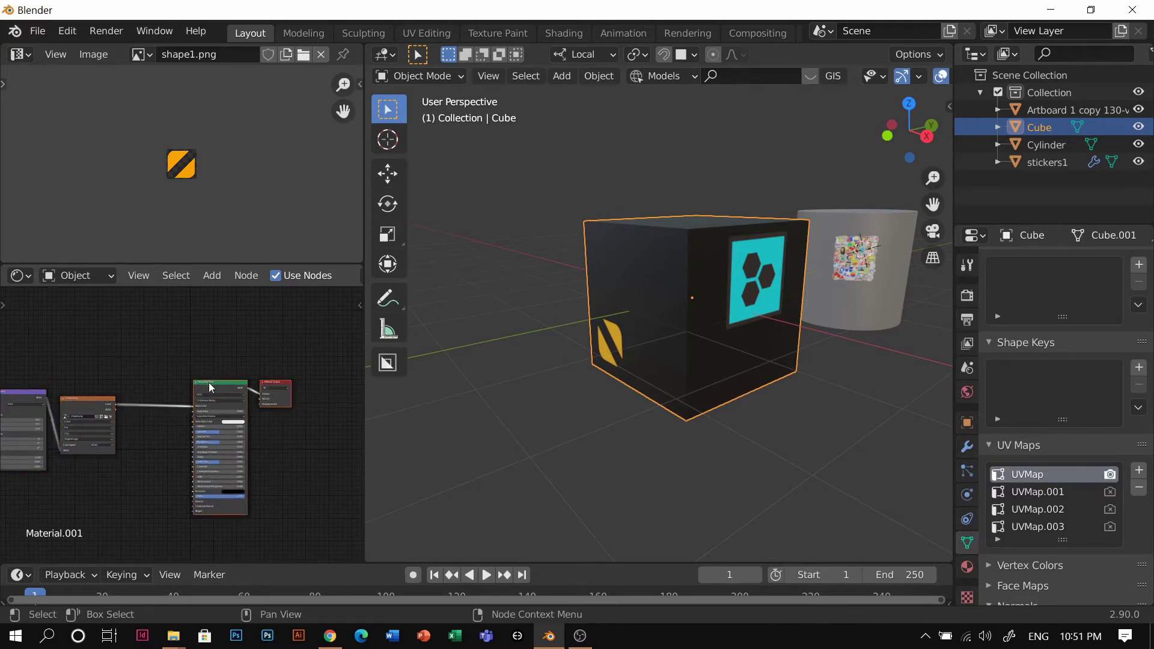
{"action": "left_click_drag", "start_coordinate": [208, 382], "coordinate": [253, 383]}
{"action": "middle_click_drag", "start_coordinate": [189, 381], "coordinate": [287, 355]}
Step: Add a Mix color node on the link between the shape1.png texture and the Principled BSDF's Base Color
{"action": "scroll", "coordinate": [200, 389], "scroll_direction": "up", "scroll_amount": 1}
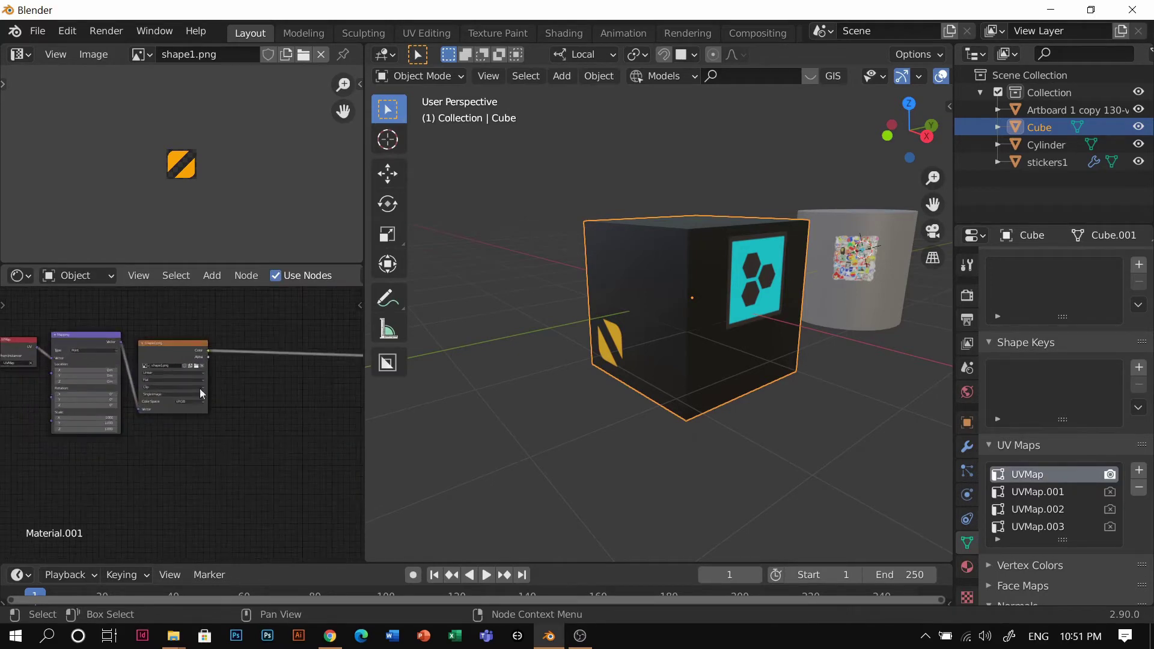
{"action": "key", "text": "shift+a"}
{"action": "left_click", "coordinate": [262, 396]}
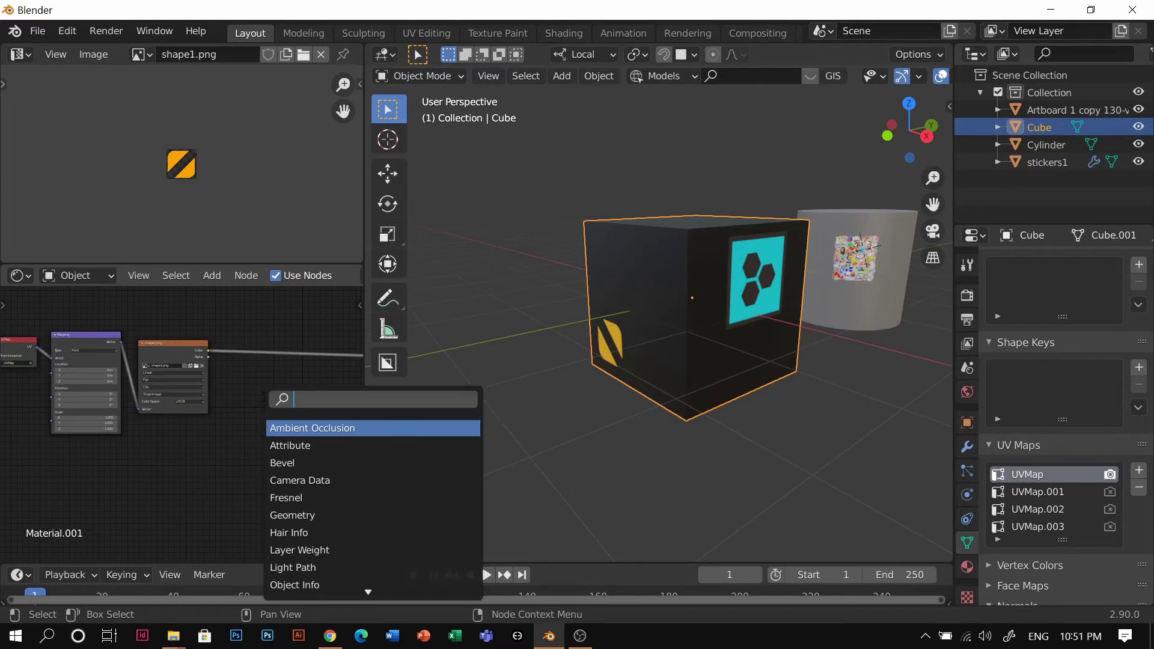
{"action": "type", "text": "mix"}
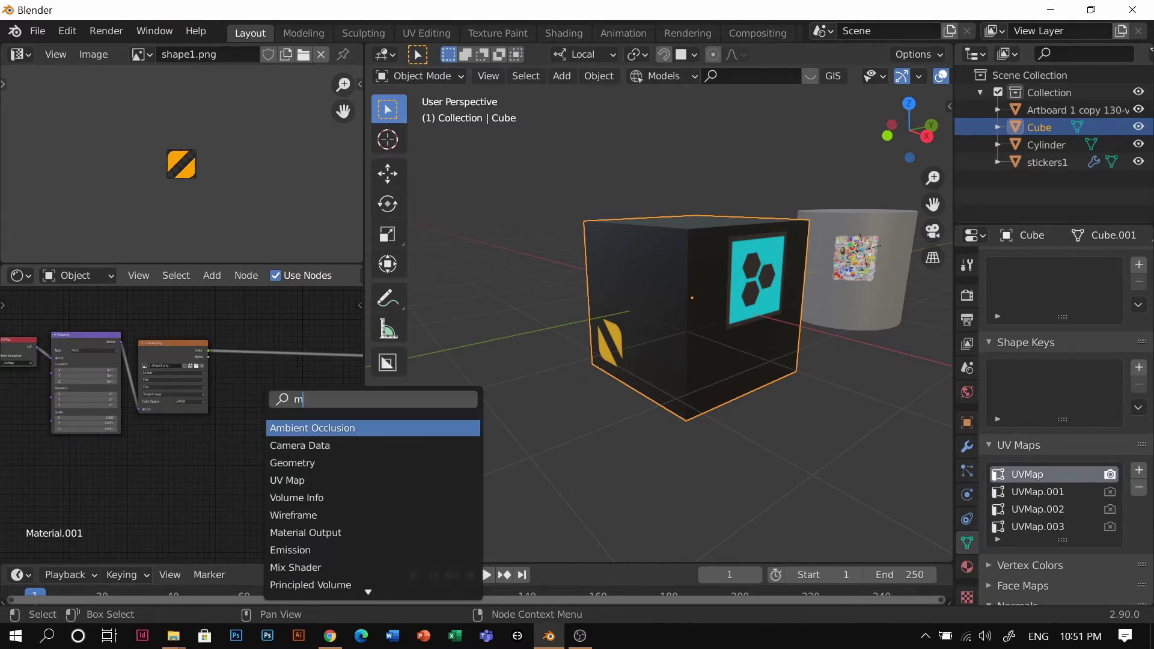
{"action": "left_click", "coordinate": [302, 464]}
{"action": "left_click", "coordinate": [299, 391]}
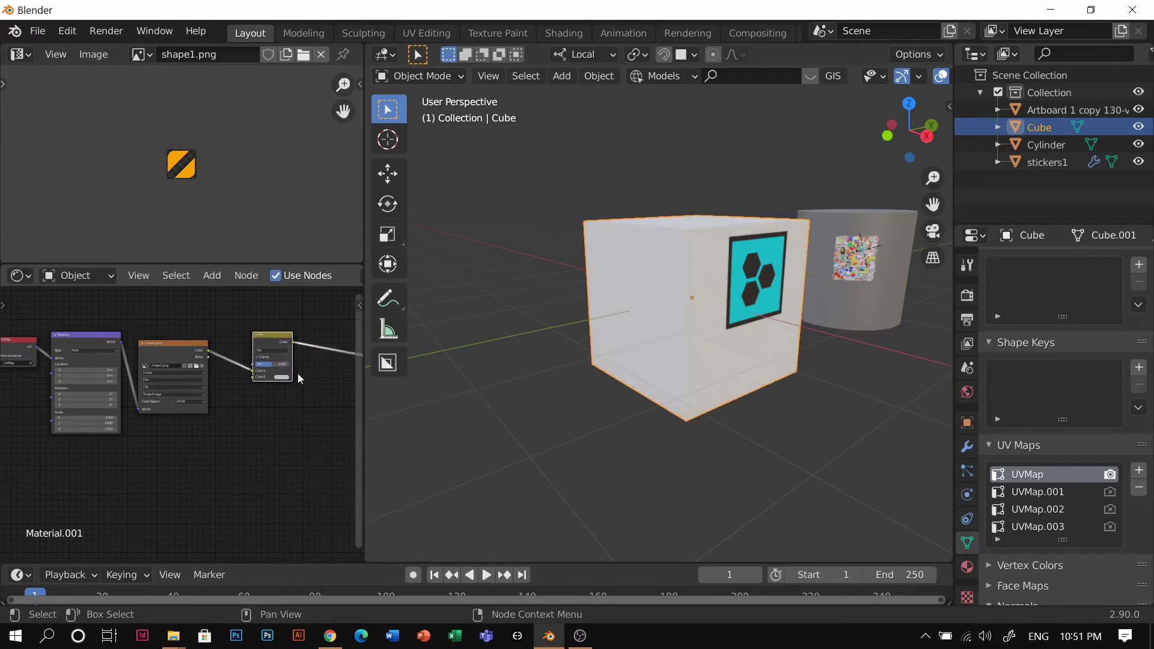
Step: Reconnect shape1.png's Color output to the Mix node's Color2 and link its Alpha output to Fac
{"action": "scroll", "coordinate": [268, 385], "scroll_direction": "up", "scroll_amount": 2}
{"action": "scroll", "coordinate": [213, 463], "scroll_direction": "up", "scroll_amount": 1}
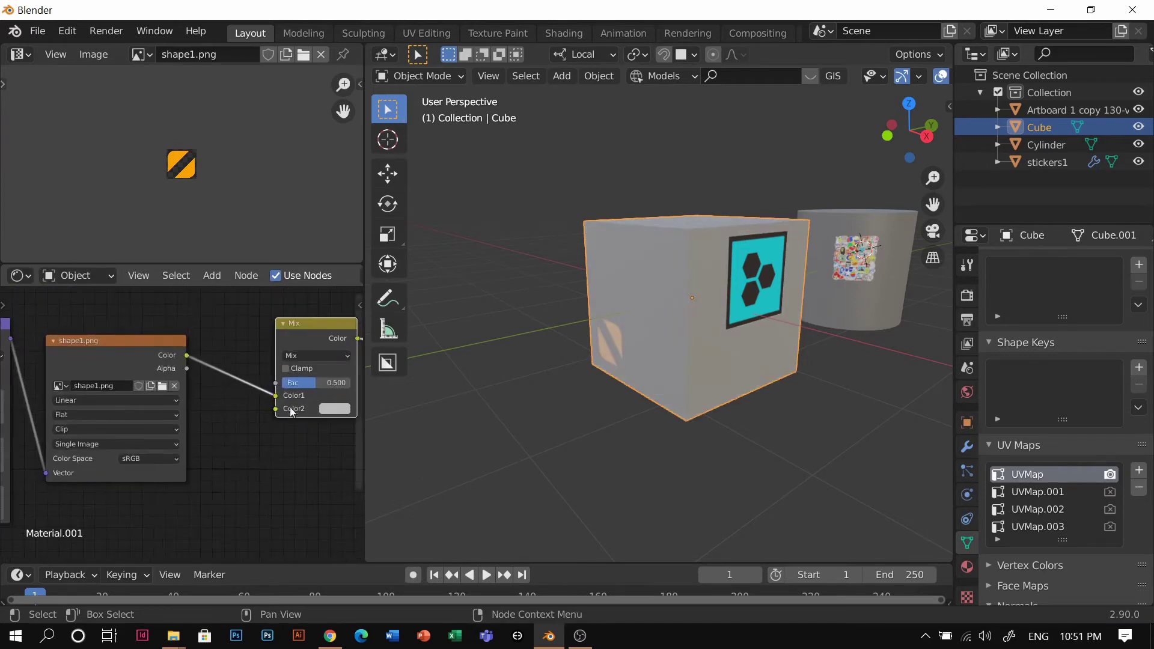
{"action": "left_click_drag", "start_coordinate": [276, 395], "coordinate": [222, 387]}
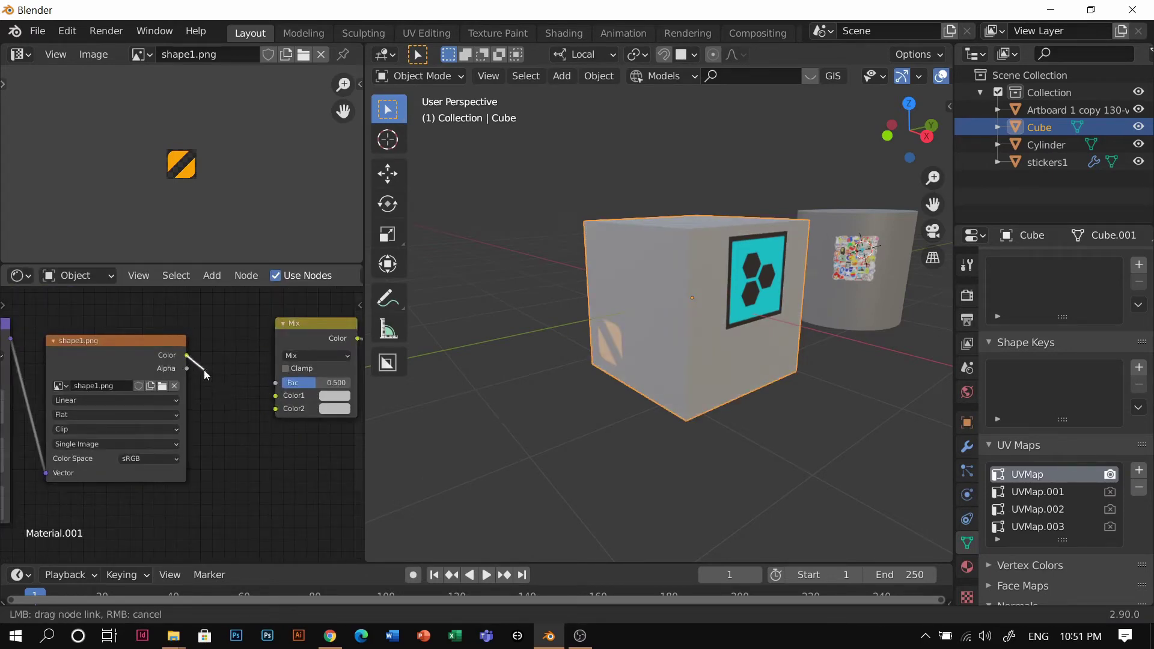
{"action": "left_click_drag", "start_coordinate": [274, 415], "coordinate": [282, 421]}
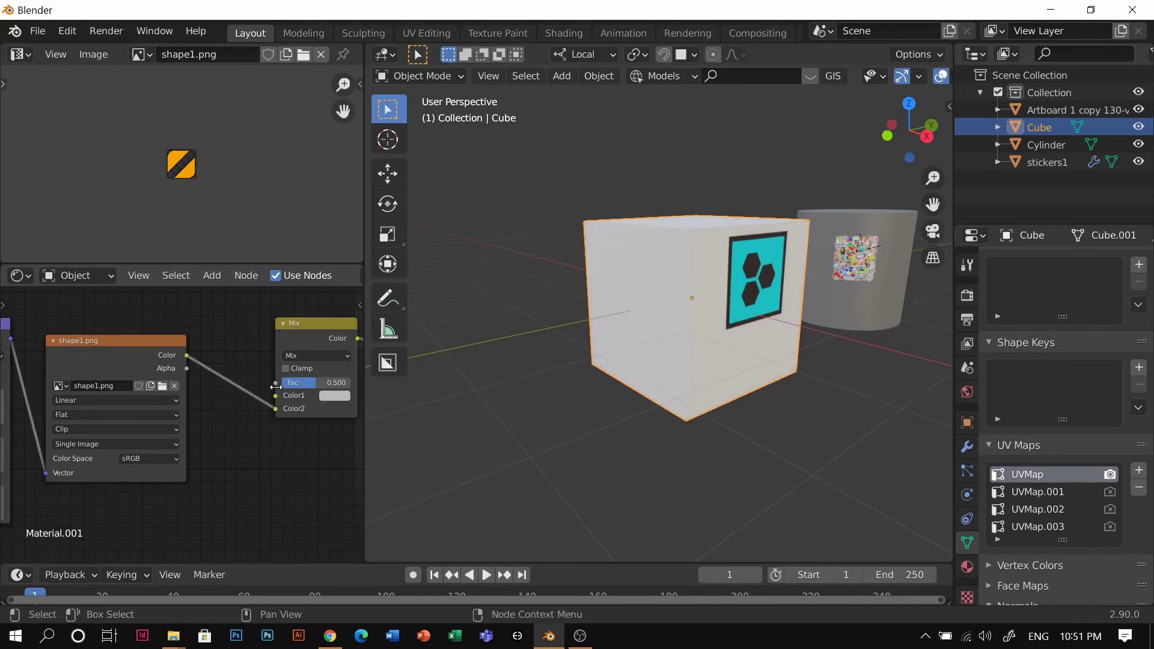
{"action": "left_click_drag", "start_coordinate": [187, 369], "coordinate": [275, 383]}
{"action": "scroll", "coordinate": [238, 409], "scroll_direction": "down", "scroll_amount": 3}
{"action": "mouse_move", "coordinate": [238, 409]}
{"action": "middle_mouse_down", "text": "shift"}
{"action": "mouse_move", "coordinate": [162, 402]}
{"action": "mouse_move", "coordinate": [238, 406]}
{"action": "middle_mouse_up", "text": "shift"}
{"action": "scroll", "coordinate": [195, 409], "scroll_direction": "down", "scroll_amount": 5}
{"action": "scroll", "coordinate": [238, 406], "scroll_direction": "up", "scroll_amount": 2}
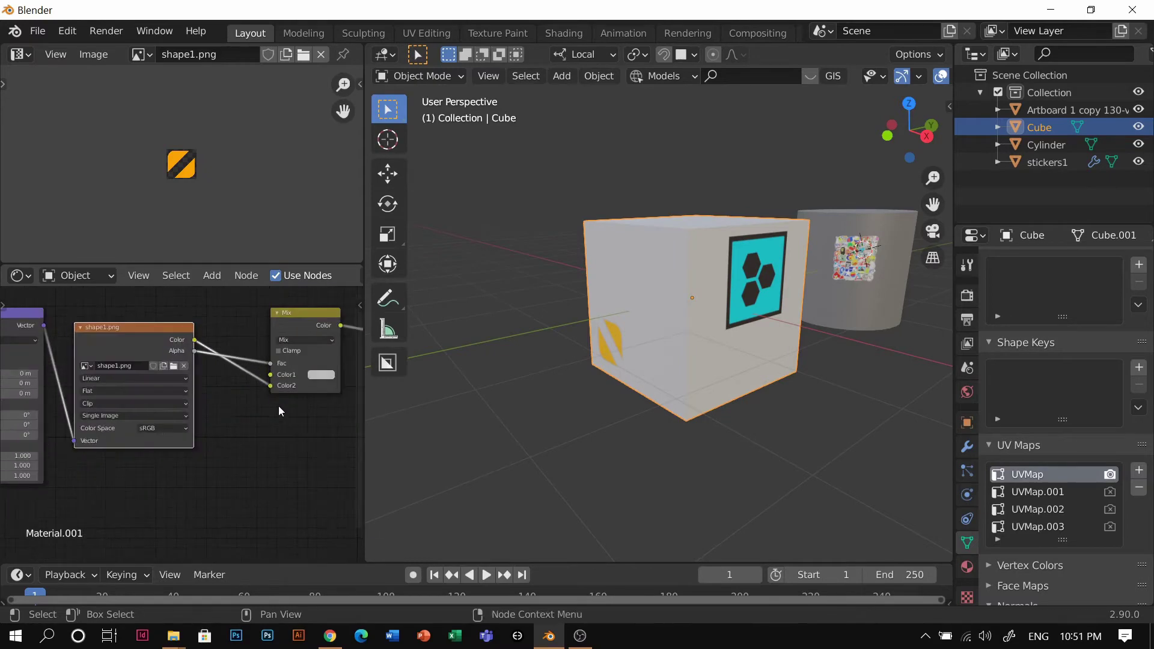
Step: Change the Mix node's Color1 to a light off-white as the cube's base colour
{"action": "left_click", "coordinate": [322, 375]}
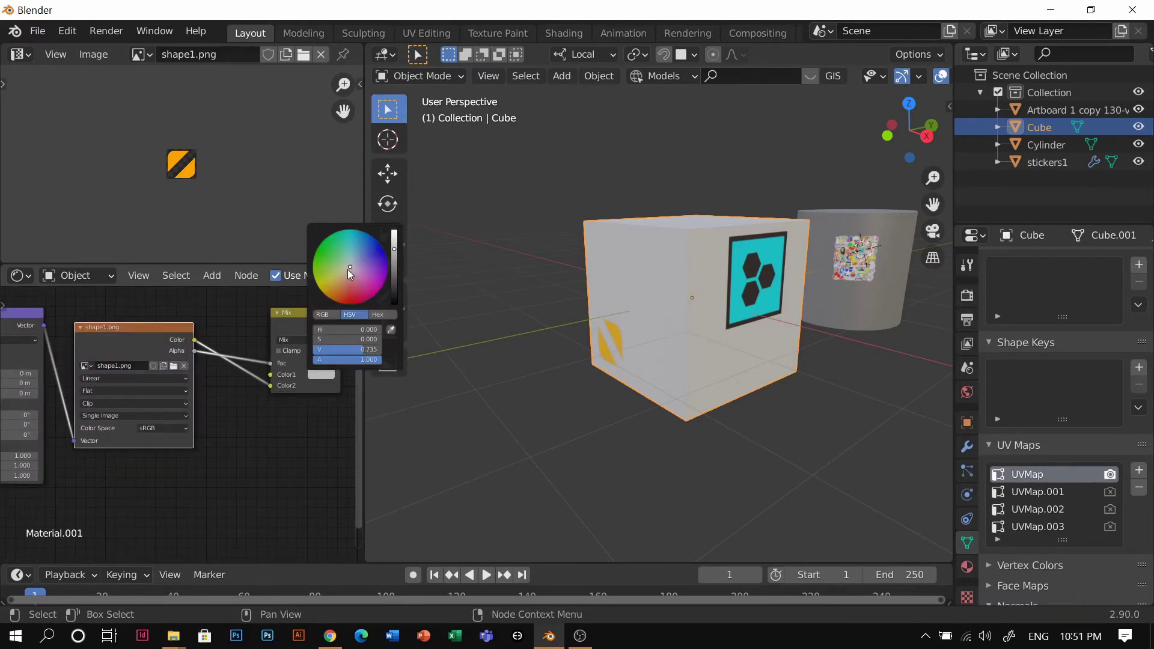
{"action": "mouse_move", "coordinate": [350, 269]}
{"action": "left_mouse_down"}
{"action": "mouse_move", "coordinate": [332, 263]}
{"action": "mouse_move", "coordinate": [337, 274]}
{"action": "mouse_move", "coordinate": [332, 265]}
{"action": "mouse_move", "coordinate": [394, 252]}
{"action": "mouse_move", "coordinate": [394, 242]}
{"action": "mouse_move", "coordinate": [394, 301]}
{"action": "mouse_move", "coordinate": [394, 244]}
{"action": "left_mouse_up"}
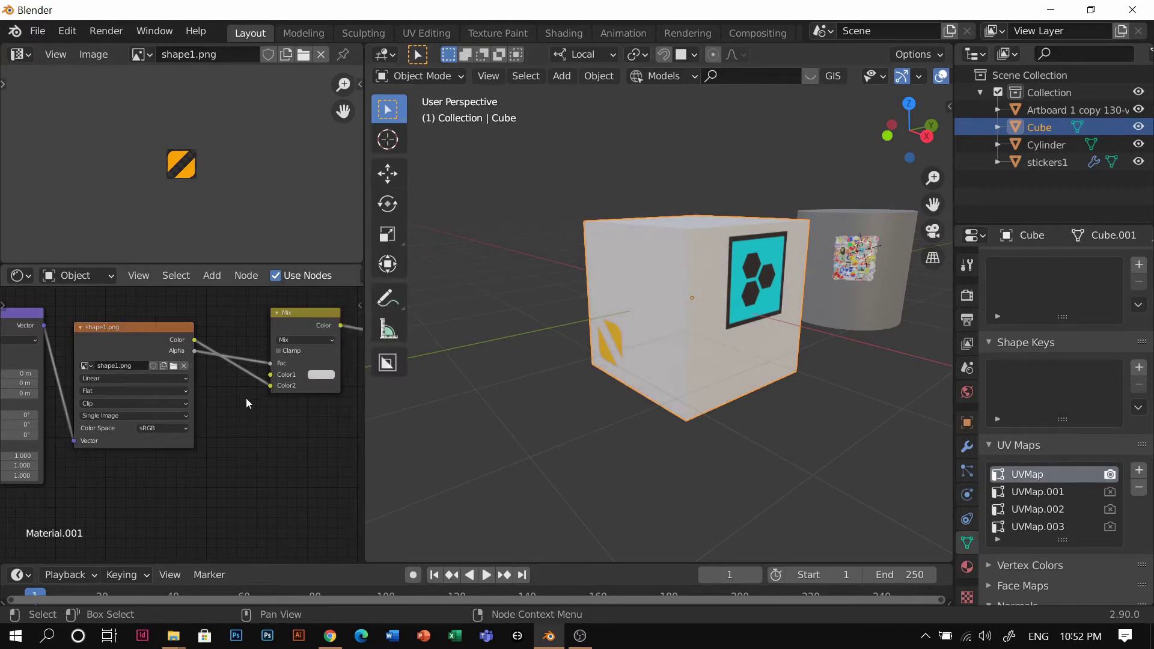
{"action": "scroll", "coordinate": [271, 381], "scroll_direction": "down", "scroll_amount": 2}
{"action": "scroll", "coordinate": [218, 415], "scroll_direction": "down", "scroll_amount": 3}
{"action": "middle_click_drag", "start_coordinate": [222, 437], "coordinate": [225, 411]}
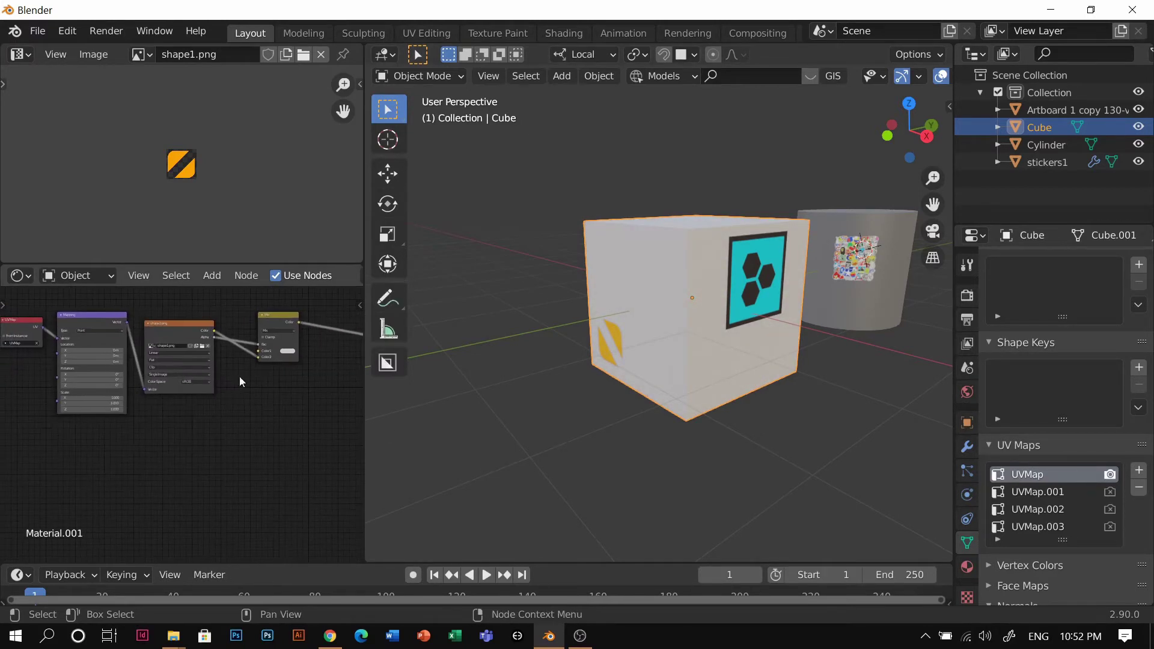
Step: Add a second Texture Coordinate, Mapping and Image Texture setup feeding the Mix node's Color1, and place it below the shape1.png nodes
{"action": "left_click", "coordinate": [286, 318]}
{"action": "scroll", "coordinate": [245, 334], "scroll_direction": "up", "scroll_amount": 4}
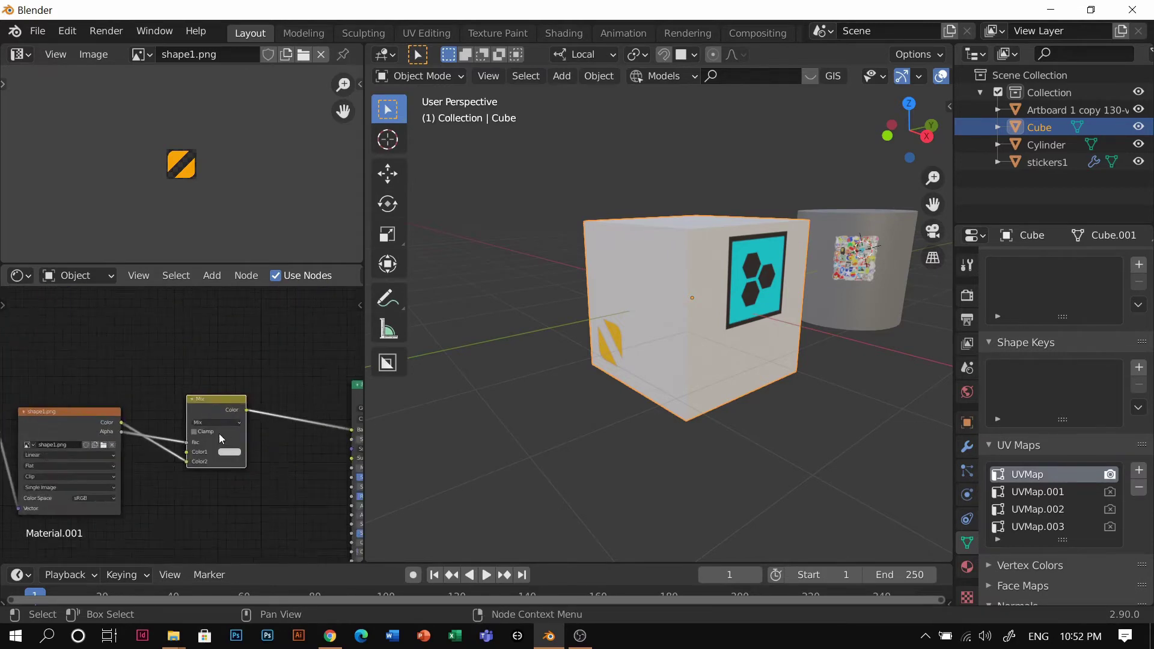
{"action": "scroll", "coordinate": [178, 421], "scroll_direction": "down", "scroll_amount": 3}
{"action": "middle_click_drag", "start_coordinate": [103, 494], "coordinate": [153, 460]}
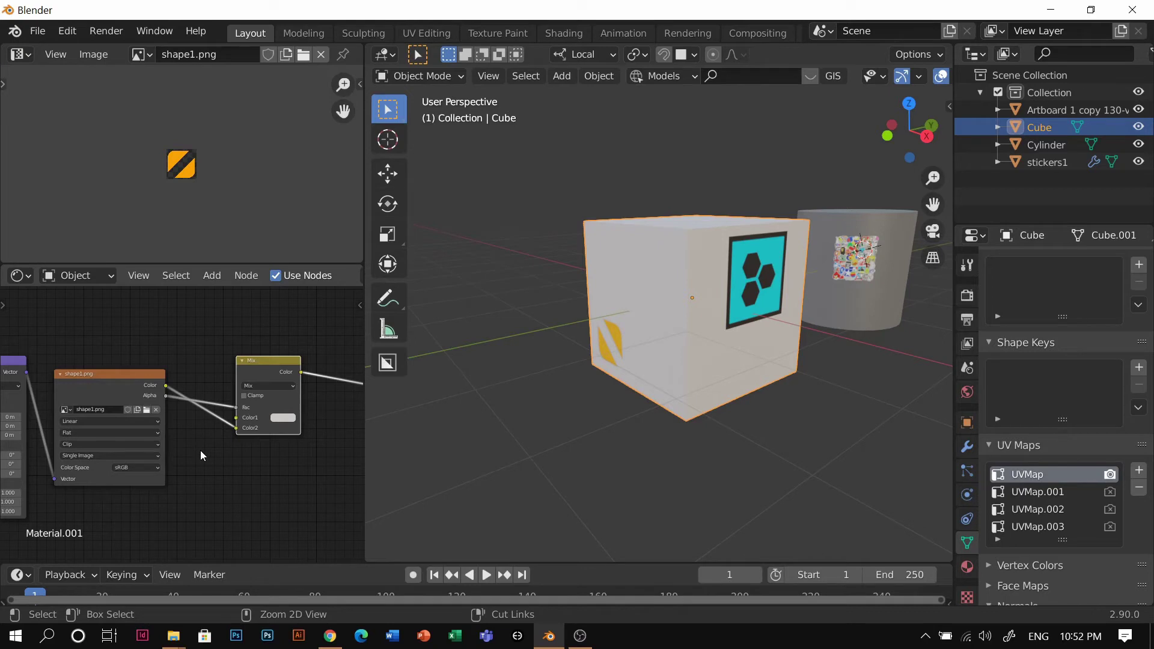
{"action": "key", "text": "ctrl+t"}
{"action": "scroll", "coordinate": [207, 409], "scroll_direction": "down", "scroll_amount": 5}
{"action": "middle_click_drag", "start_coordinate": [199, 410], "coordinate": [285, 353]}
{"action": "key", "text": "g"}
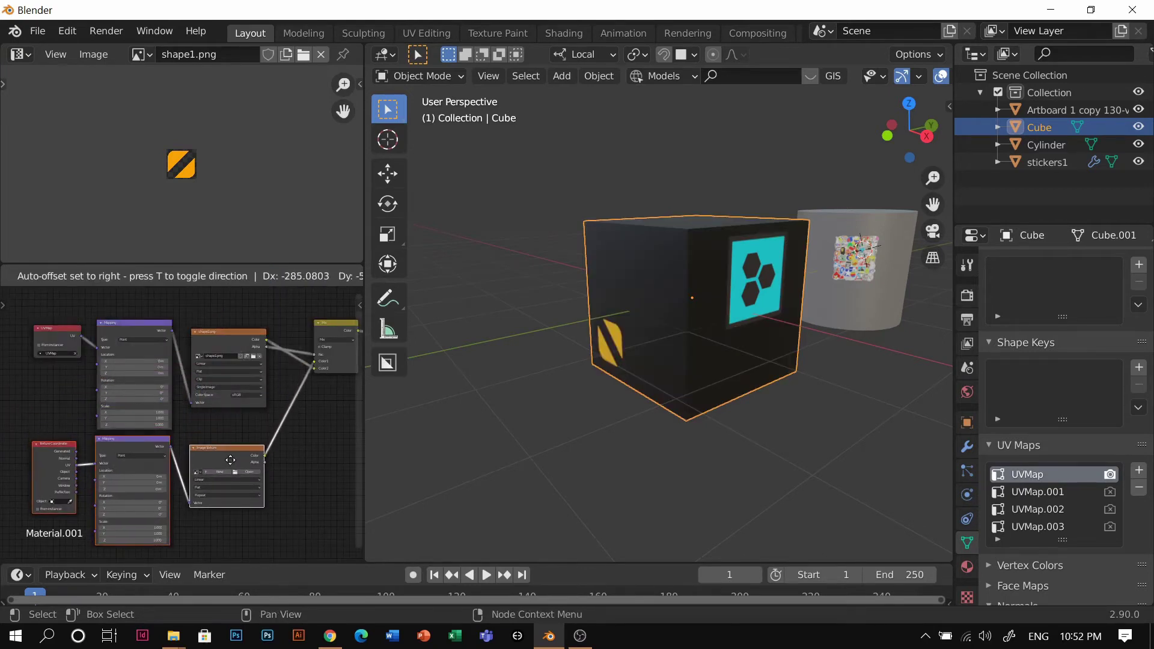
{"action": "left_click", "coordinate": [230, 460]}
Step: Switch the second Texture Coordinate node to a UV Map node and assign UVMap.001 to it
{"action": "left_click", "coordinate": [64, 470]}
{"action": "middle_click_drag", "start_coordinate": [77, 464], "coordinate": [186, 402]}
{"action": "scroll", "coordinate": [185, 402], "scroll_direction": "up", "scroll_amount": 4}
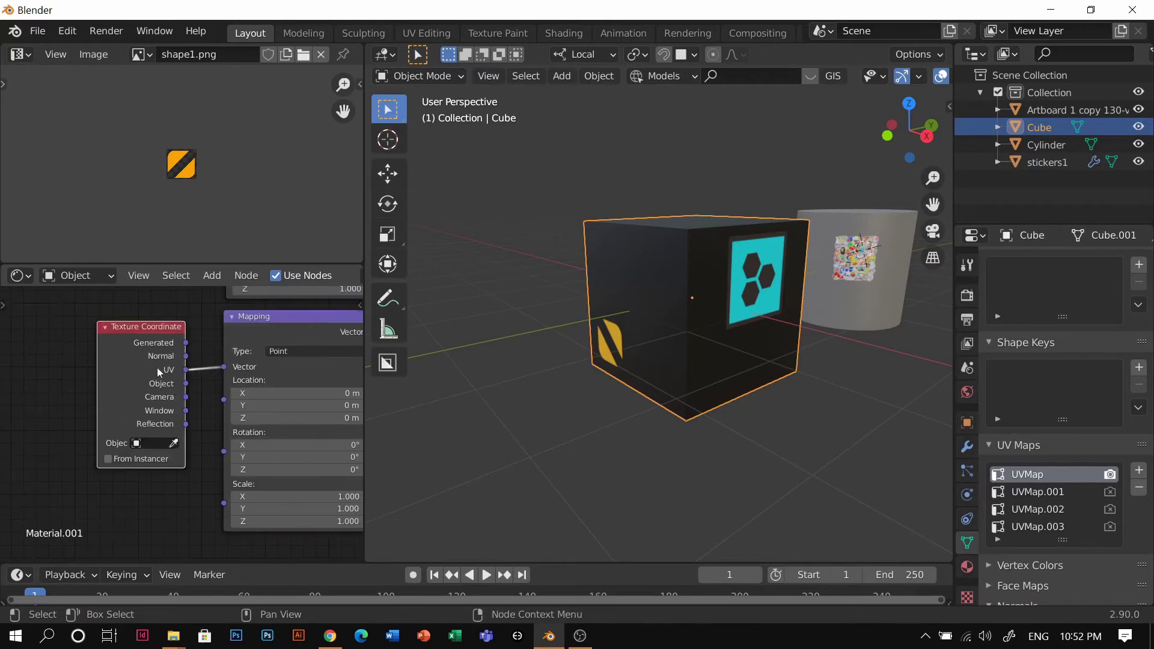
{"action": "key", "text": "shift+s"}
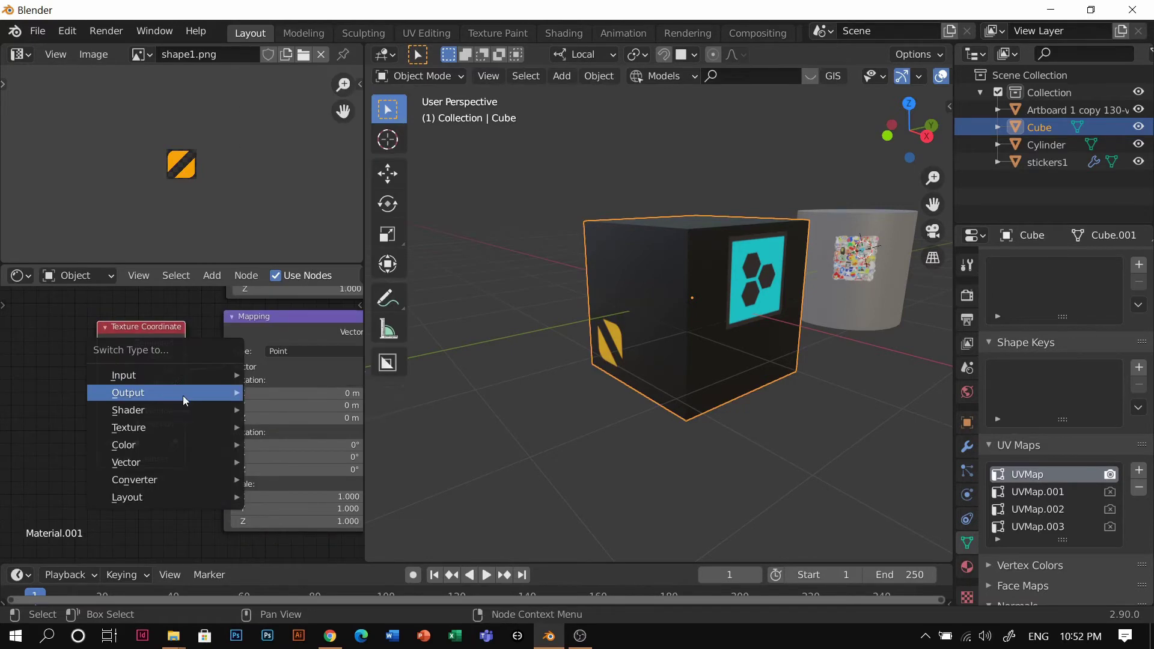
{"action": "mouse_move", "coordinate": [172, 376]}
{"action": "left_click", "coordinate": [295, 307]}
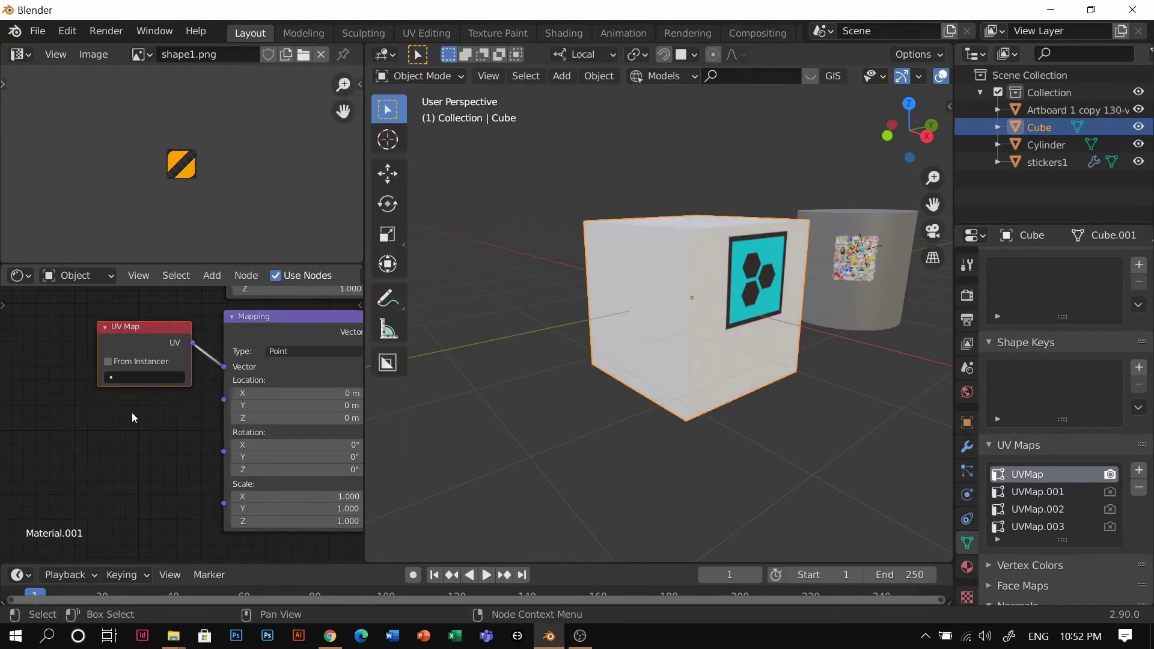
{"action": "left_click", "coordinate": [141, 378]}
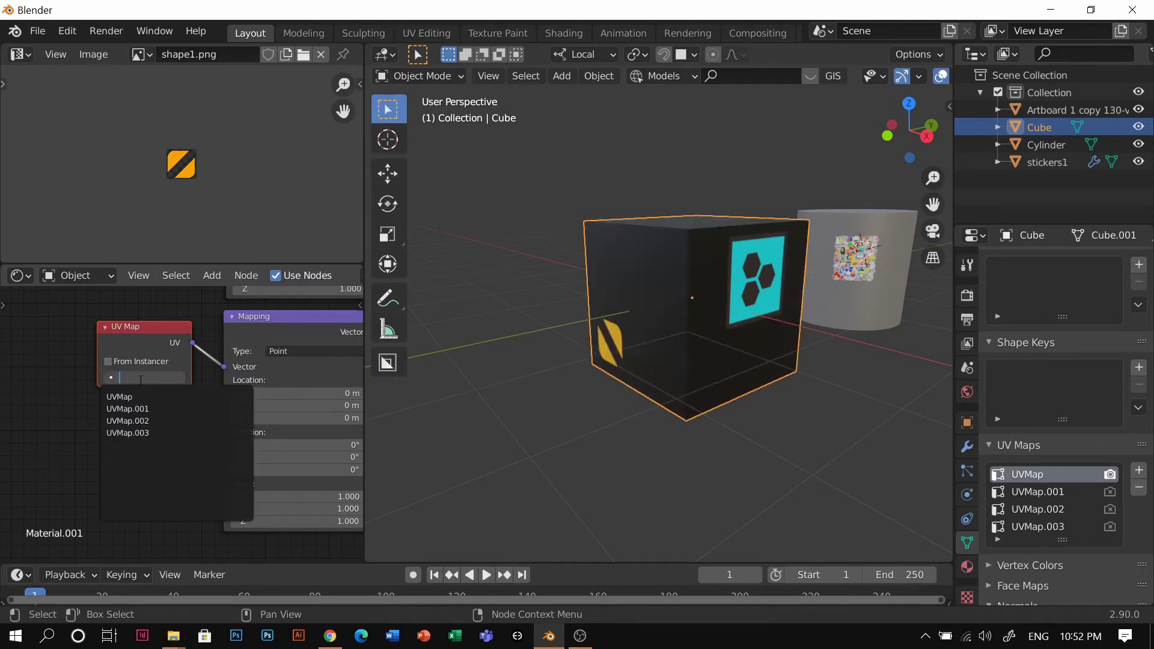
{"action": "left_click", "coordinate": [120, 409]}
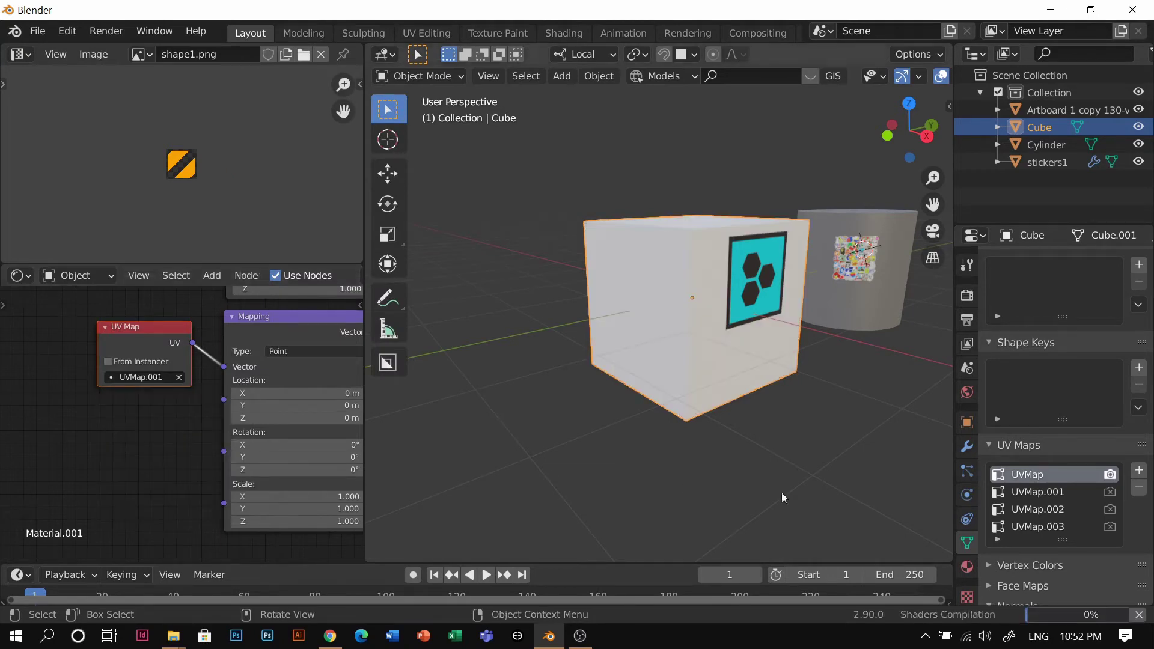
Step: Make UVMap.001 the cube's active UV map
{"action": "left_click", "coordinate": [1055, 492]}
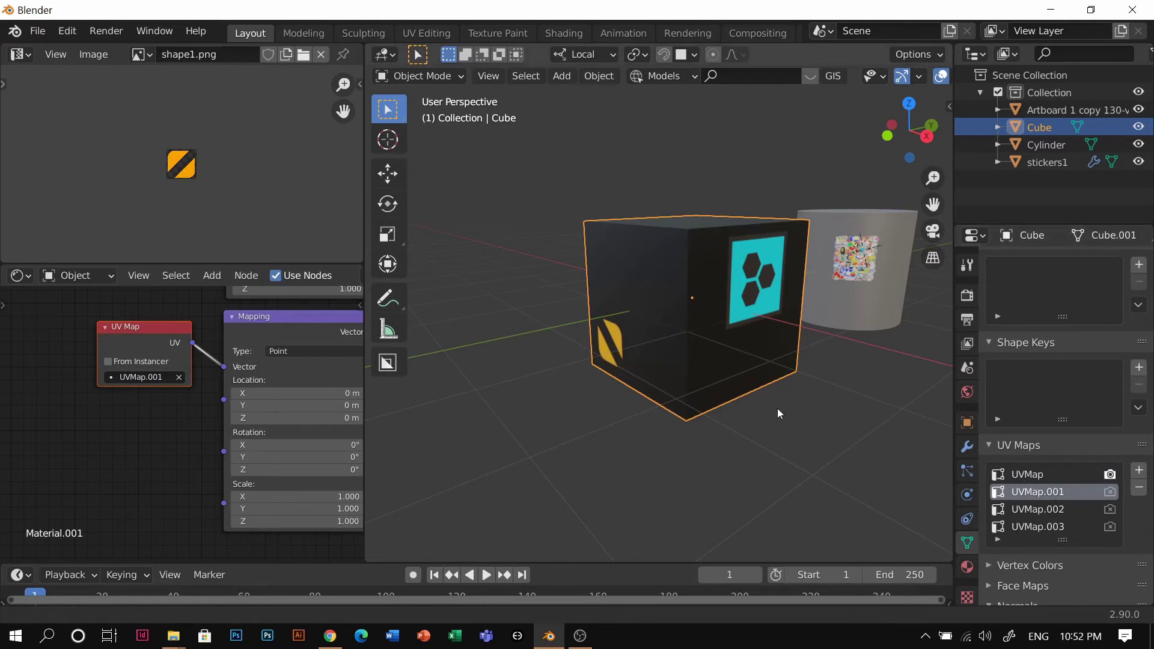
{"action": "middle_click_drag", "start_coordinate": [775, 412], "coordinate": [709, 470]}
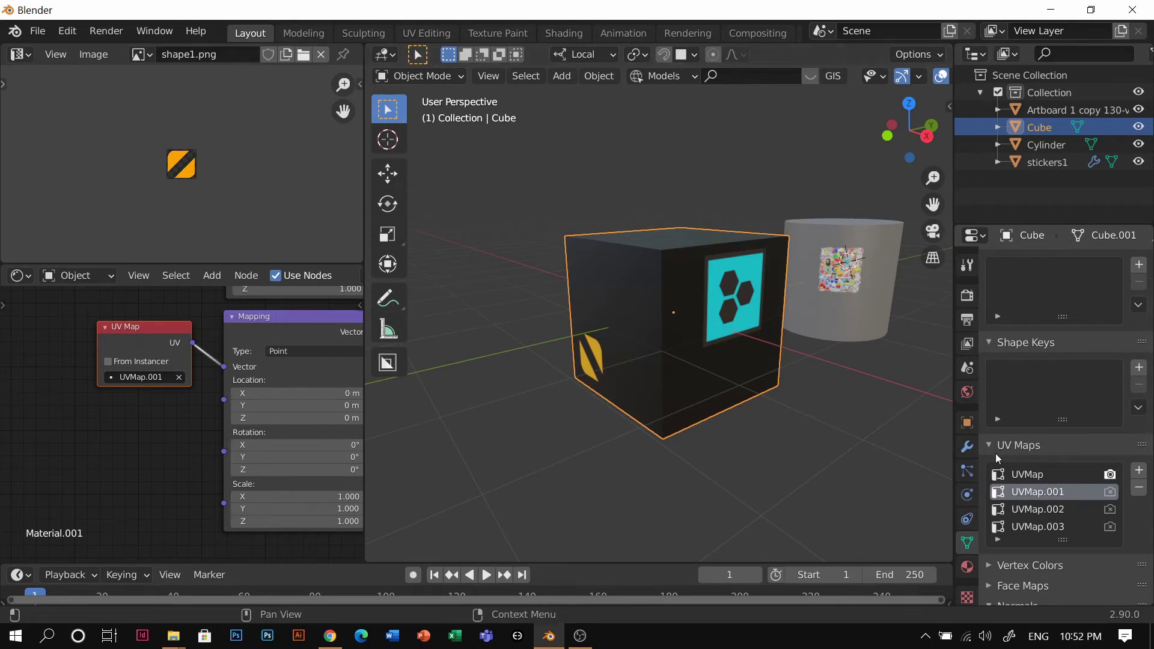
{"action": "middle_click_drag", "start_coordinate": [722, 340], "coordinate": [720, 389]}
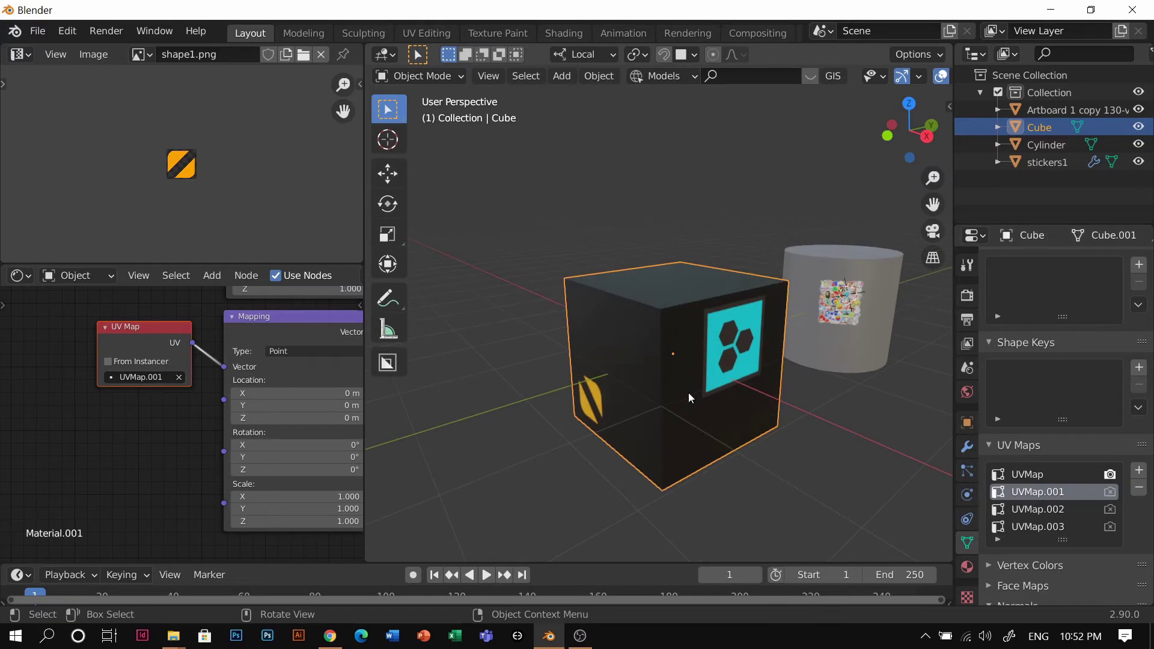
{"action": "left_click", "coordinate": [1037, 481]}
{"action": "left_click", "coordinate": [1043, 494]}
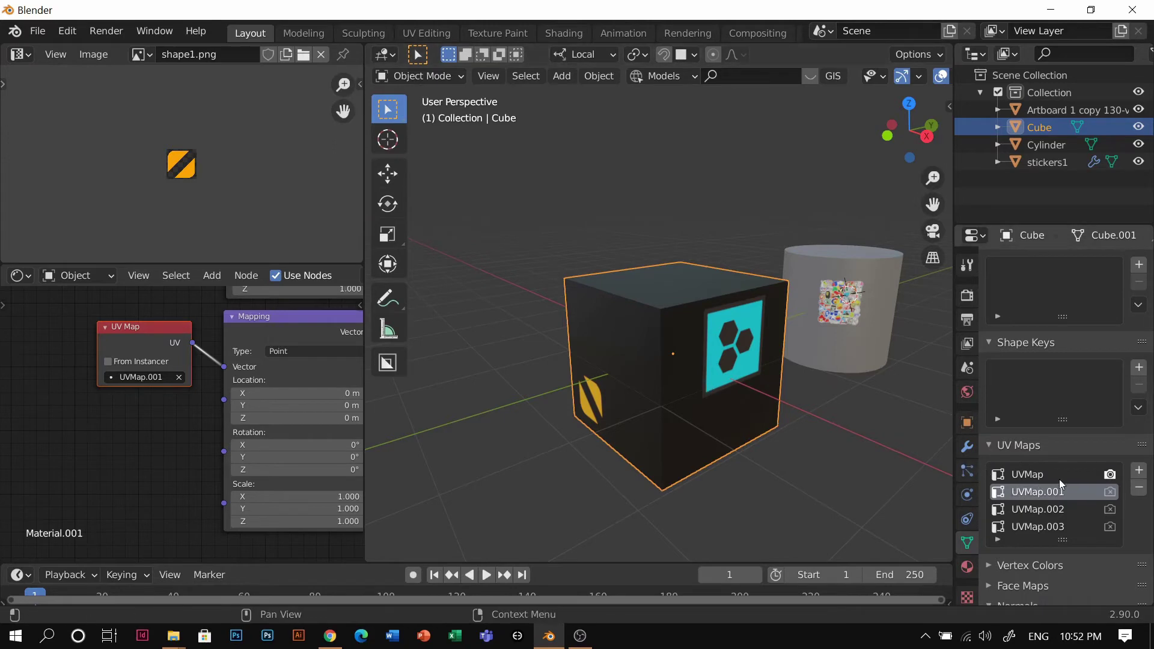
{"action": "scroll", "coordinate": [697, 403], "scroll_direction": "up", "scroll_amount": 2}
{"action": "middle_click_drag", "start_coordinate": [681, 410], "coordinate": [674, 369]}
Step: Load deck.png from the decals 3 folder into the second Image Texture node
{"action": "scroll", "coordinate": [282, 398], "scroll_direction": "down", "scroll_amount": 4}
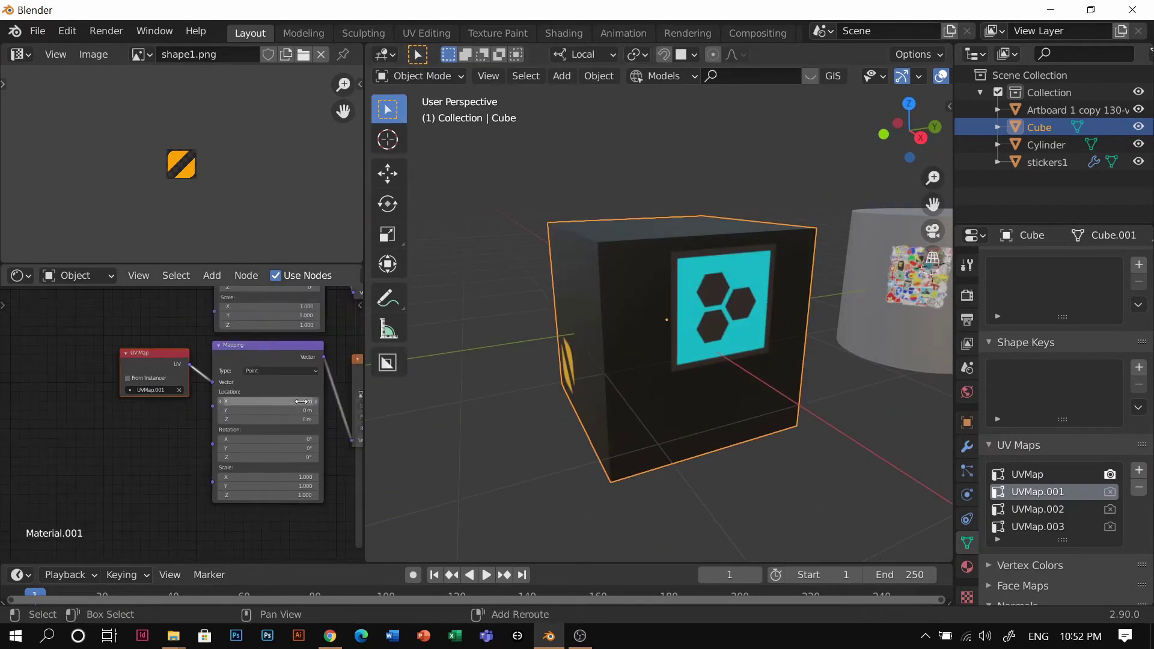
{"action": "middle_click_drag", "start_coordinate": [285, 402], "coordinate": [80, 385]}
{"action": "scroll", "coordinate": [238, 393], "scroll_direction": "up", "scroll_amount": 4}
{"action": "left_click", "coordinate": [247, 360]}
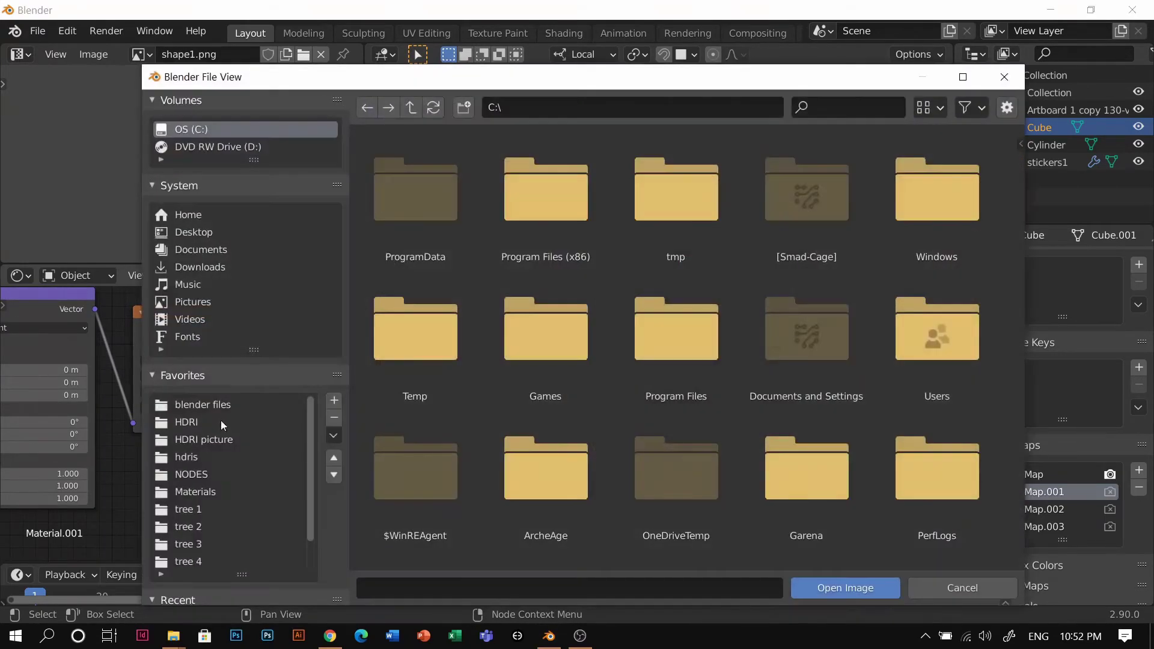
{"action": "scroll", "coordinate": [211, 481], "scroll_direction": "down", "scroll_amount": 1}
{"action": "left_click", "coordinate": [190, 562]}
{"action": "double_click", "coordinate": [544, 252]}
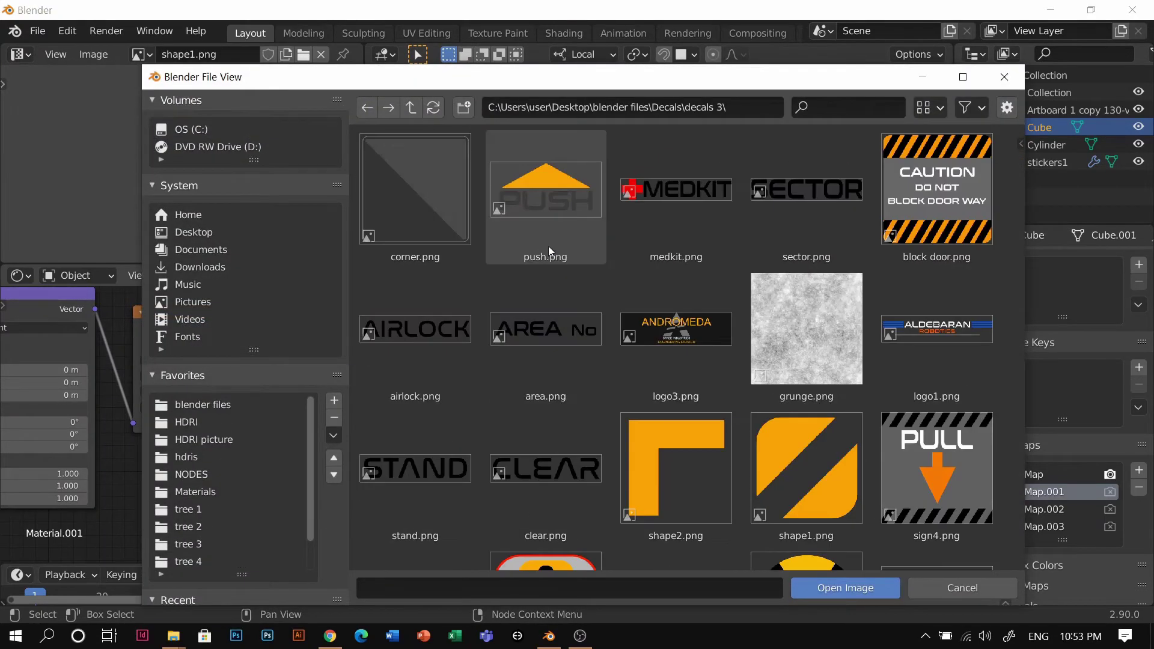
{"action": "scroll", "coordinate": [604, 464], "scroll_direction": "down", "scroll_amount": 2}
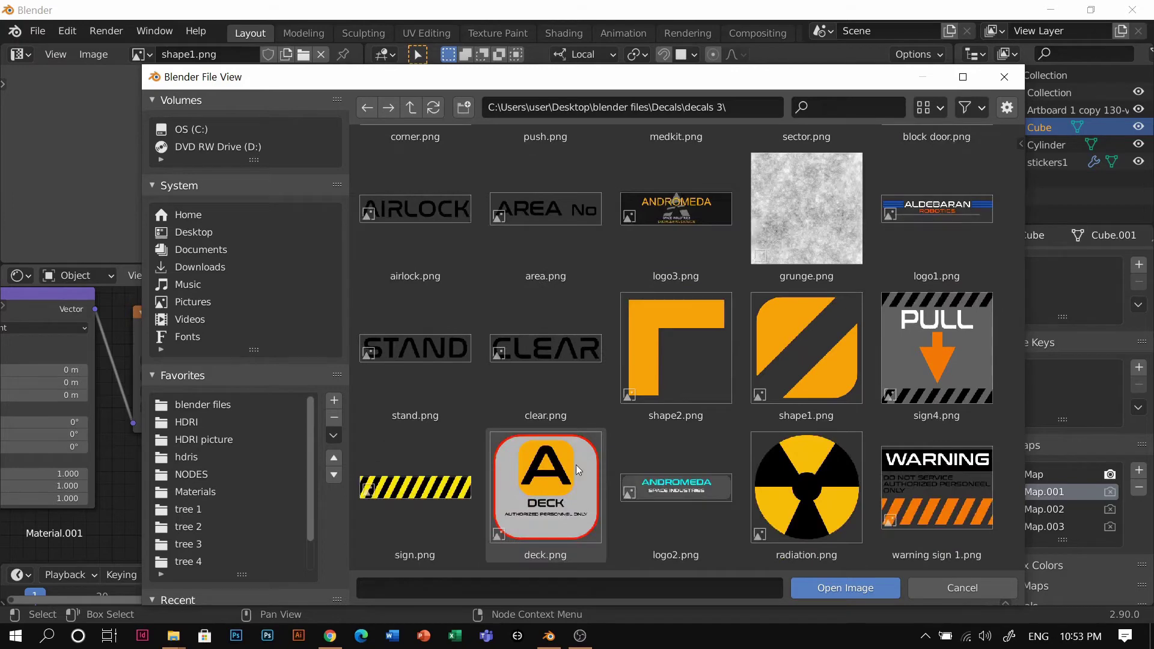
{"action": "double_click", "coordinate": [576, 464]}
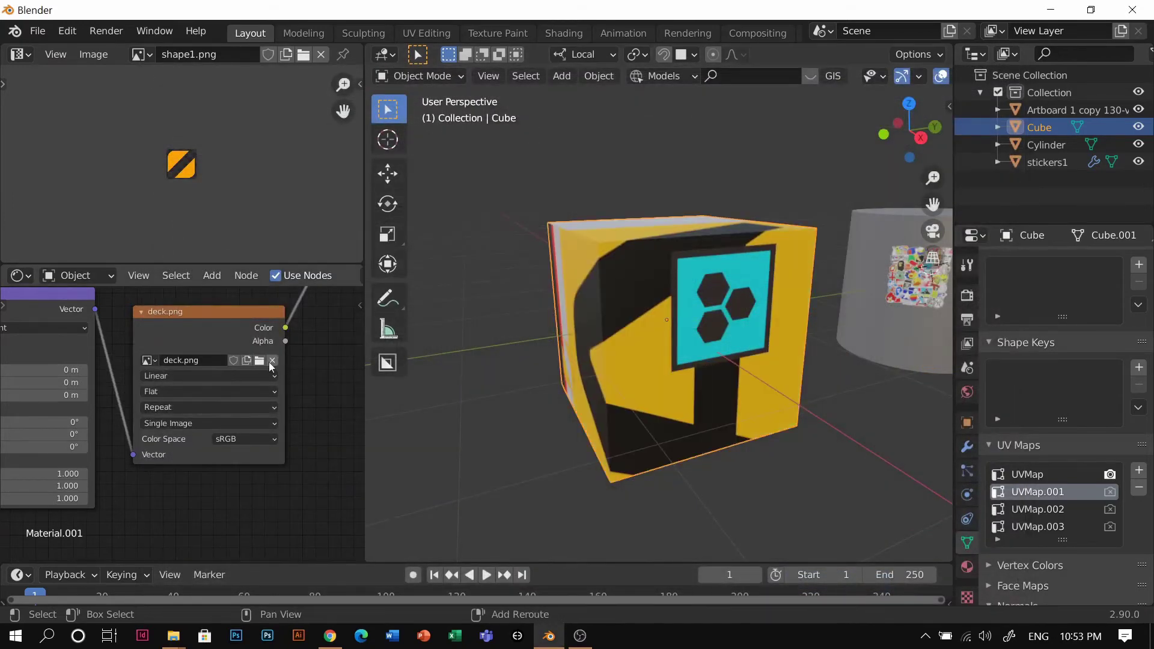
Step: Disconnect deck.png from the Mix node's Color1 input and shift the Mix node slightly closer to the textures
{"action": "scroll", "coordinate": [206, 407], "scroll_direction": "down", "scroll_amount": 3}
{"action": "middle_click_drag", "start_coordinate": [206, 407], "coordinate": [221, 426]}
{"action": "scroll", "coordinate": [216, 446], "scroll_direction": "down", "scroll_amount": 3}
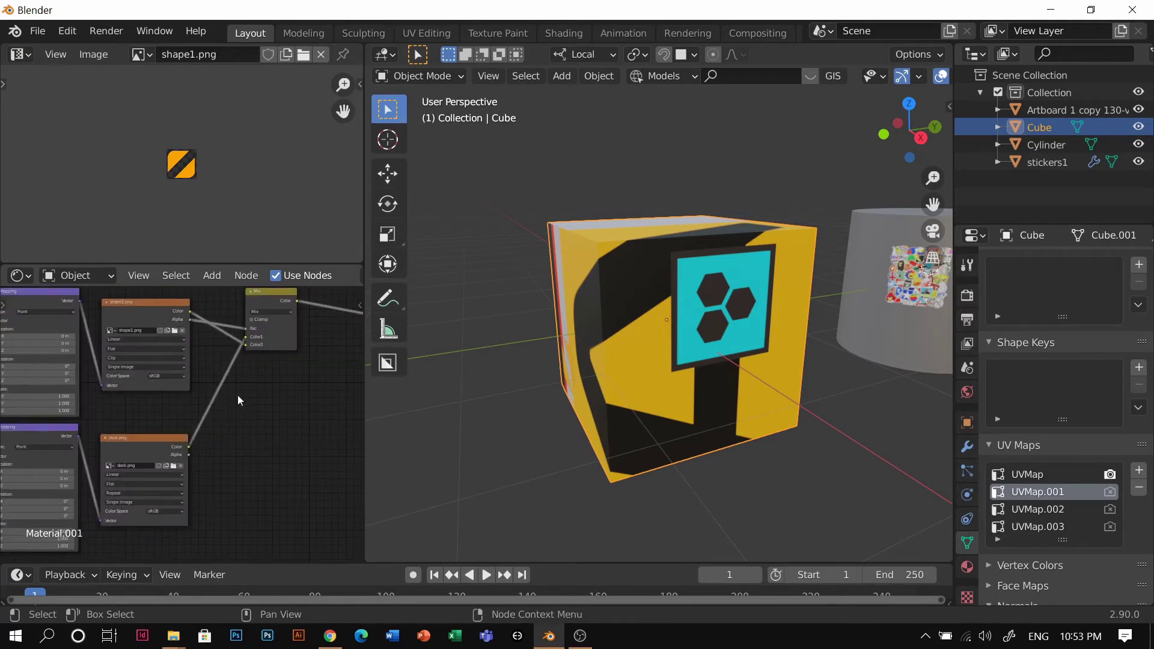
{"action": "scroll", "coordinate": [259, 382], "scroll_direction": "up", "scroll_amount": 1}
{"action": "left_click_drag", "start_coordinate": [258, 331], "coordinate": [239, 445]}
{"action": "scroll", "coordinate": [229, 446], "scroll_direction": "down", "scroll_amount": 2}
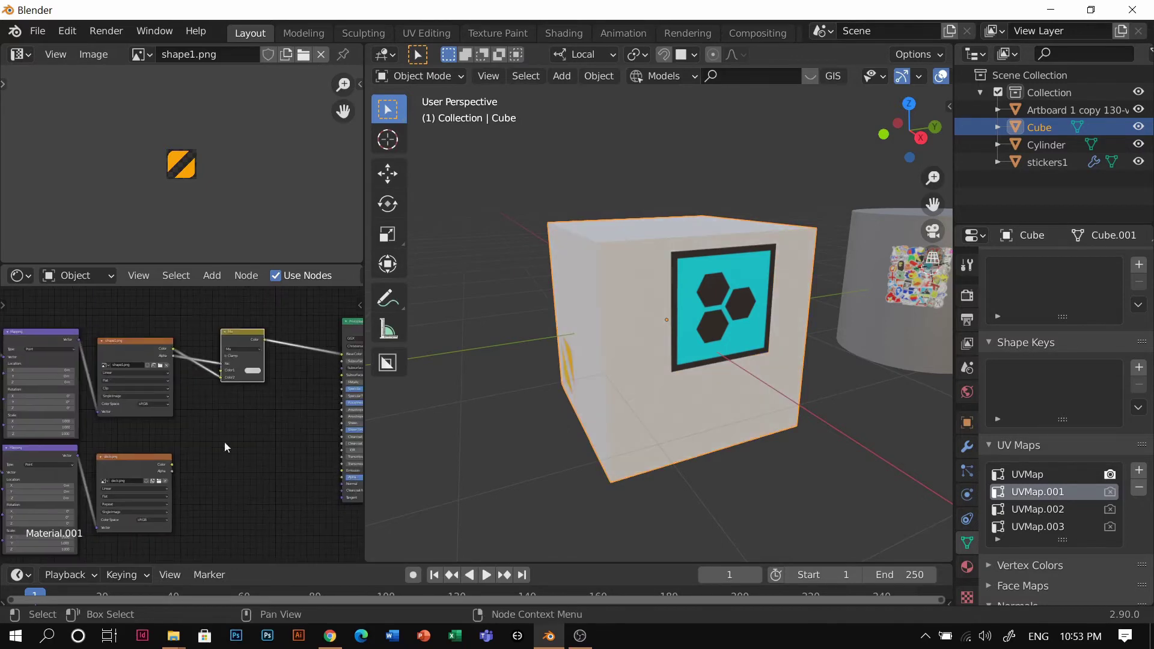
{"action": "left_click_drag", "start_coordinate": [234, 341], "coordinate": [223, 342]}
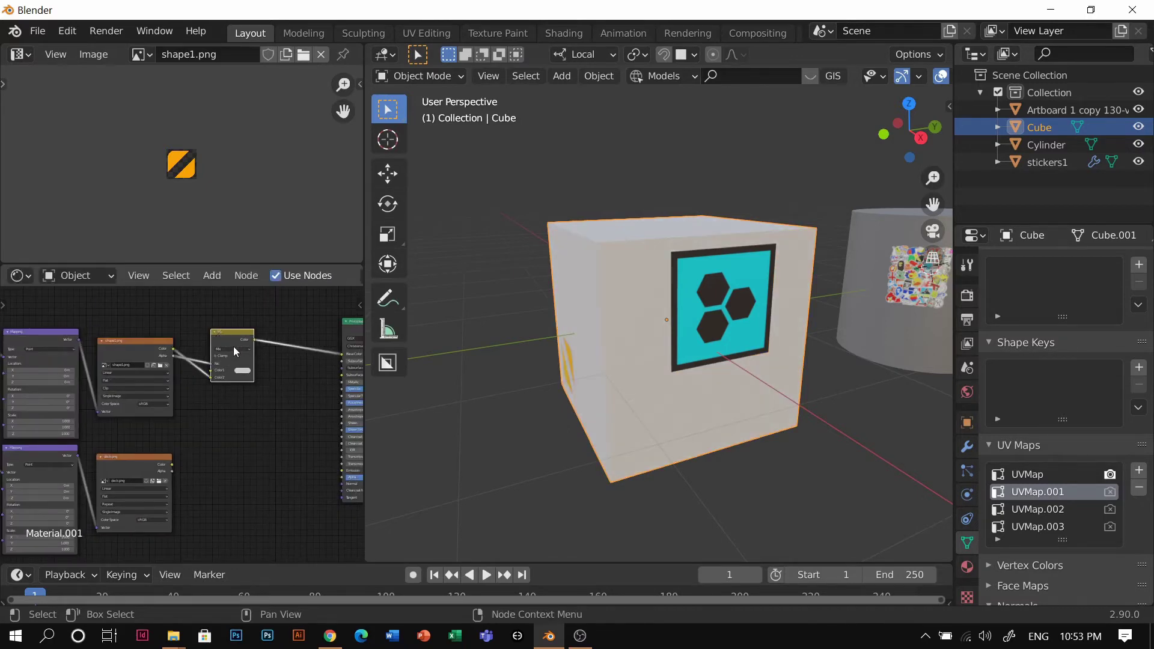
Step: Duplicate the Mix node onto the link to the Principled BSDF and place the copy below the first Mix node
{"action": "scroll", "coordinate": [235, 352], "scroll_direction": "up", "scroll_amount": 1}
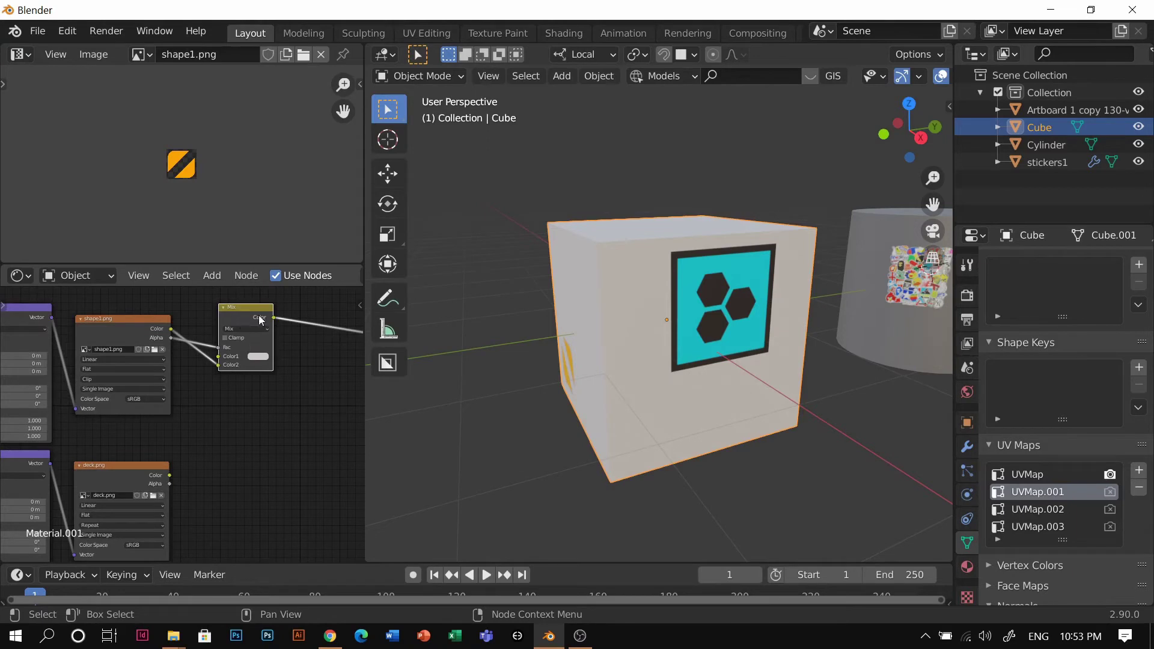
{"action": "key", "text": "shift+d"}
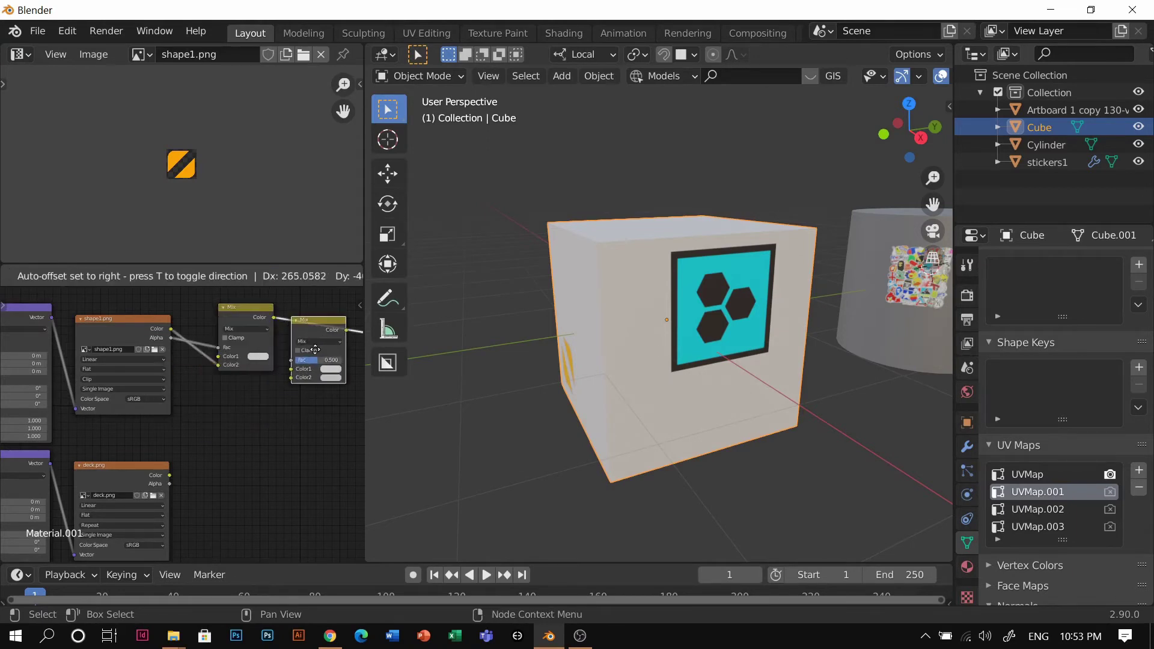
{"action": "left_click", "coordinate": [324, 321]}
{"action": "left_click_drag", "start_coordinate": [330, 332], "coordinate": [258, 395]}
Step: Connect deck.png's Color output to the second Mix node's Color2 and its Alpha output to Fac
{"action": "middle_click_drag", "start_coordinate": [209, 458], "coordinate": [218, 428]}
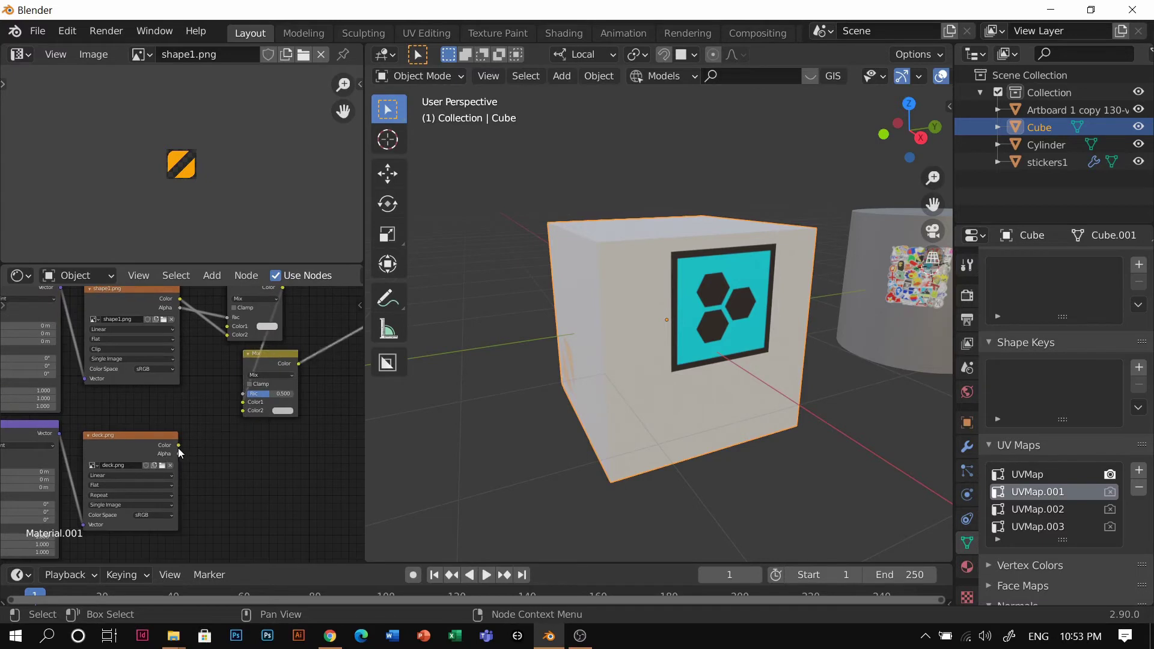
{"action": "left_click_drag", "start_coordinate": [179, 446], "coordinate": [248, 413]}
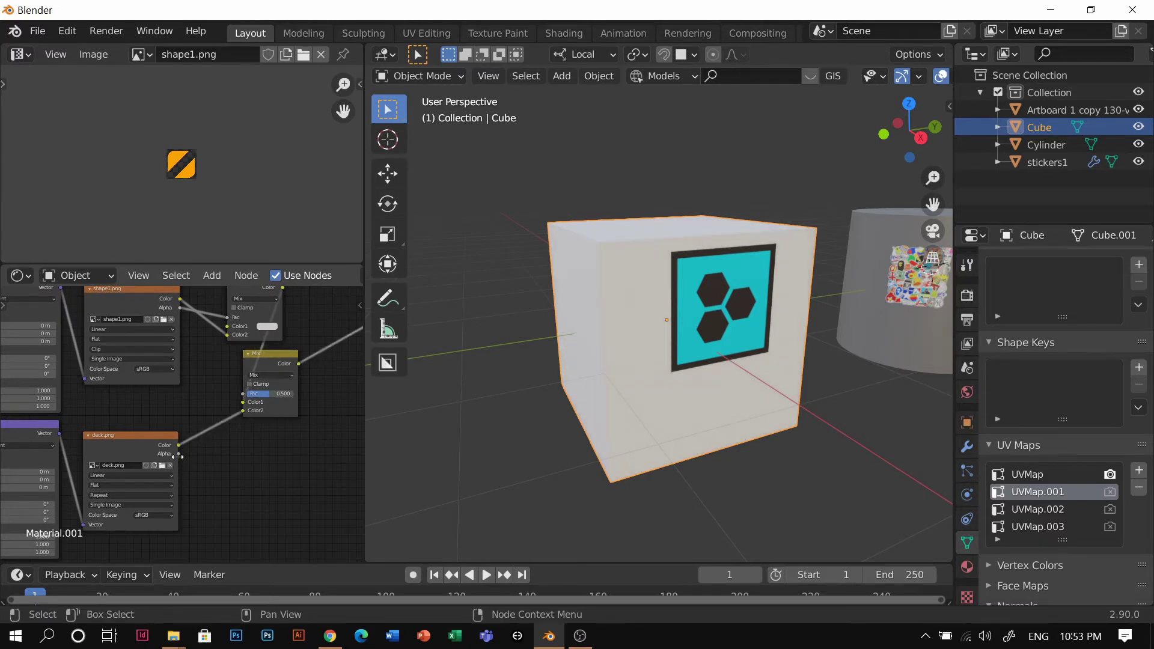
{"action": "left_click_drag", "start_coordinate": [179, 454], "coordinate": [272, 435]}
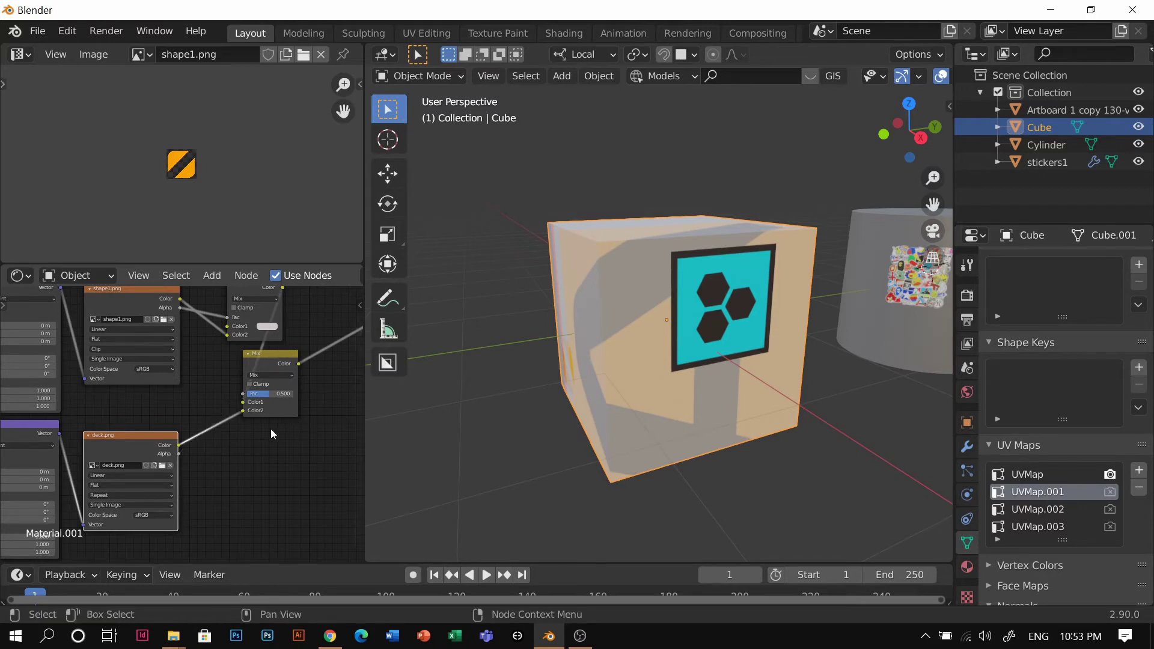
{"action": "left_click_drag", "start_coordinate": [178, 455], "coordinate": [243, 402]}
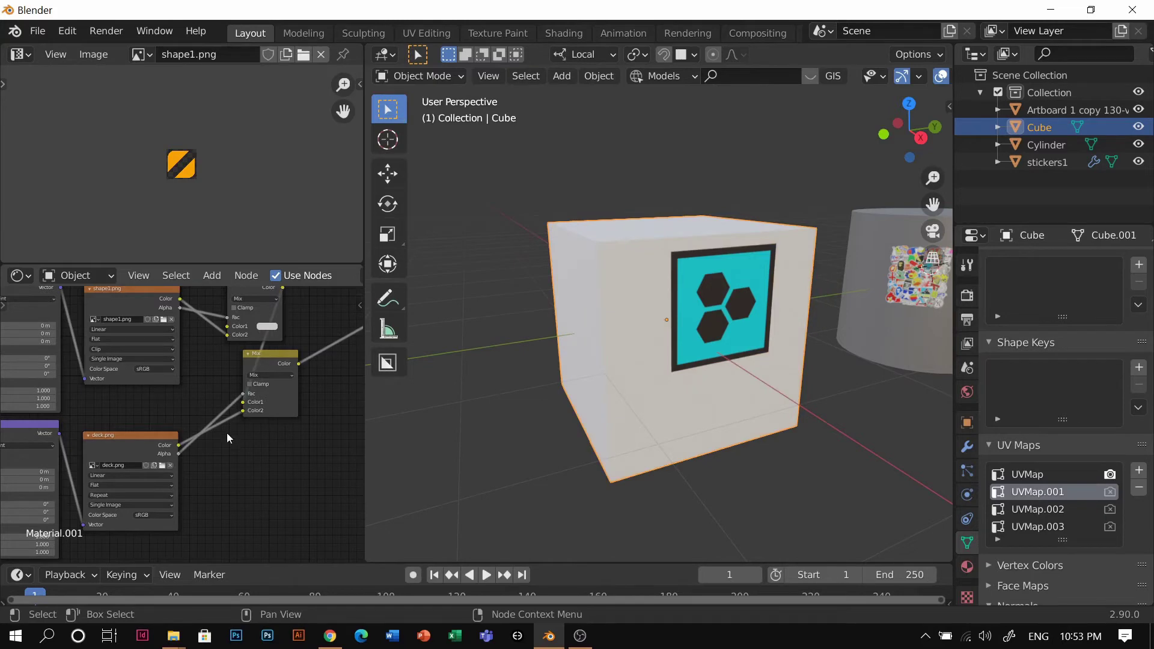
{"action": "scroll", "coordinate": [649, 416], "scroll_direction": "down", "scroll_amount": 3}
{"action": "middle_click_drag", "start_coordinate": [650, 416], "coordinate": [676, 432]}
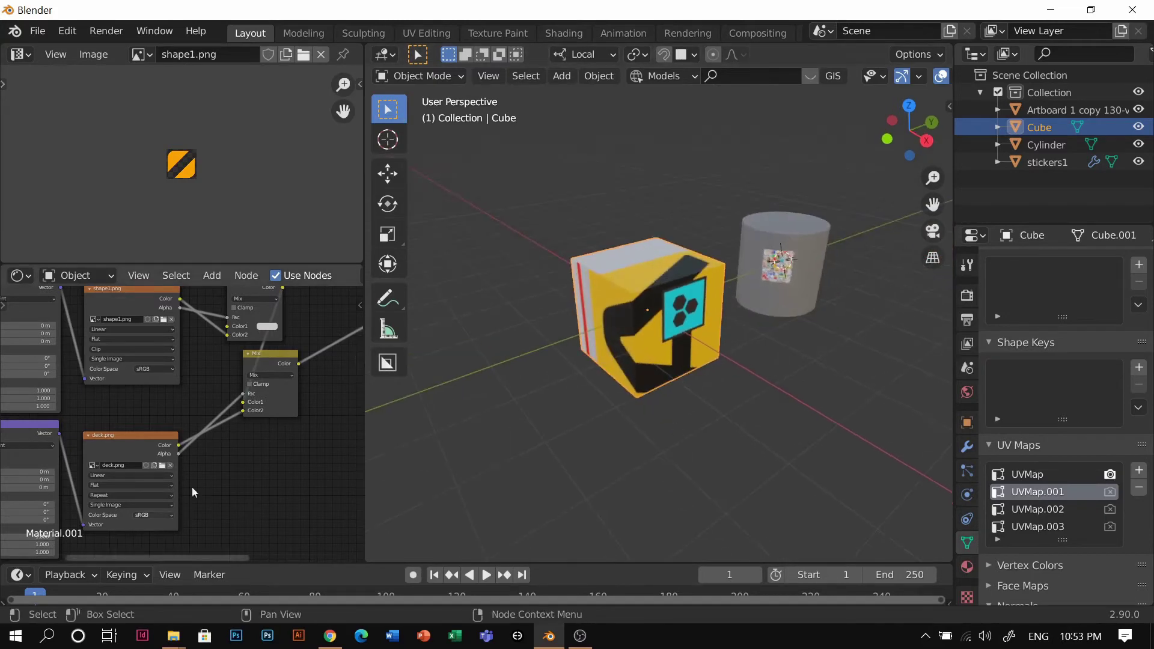
Step: Set the deck.png texture's extension mode to Clip
{"action": "scroll", "coordinate": [227, 440], "scroll_direction": "down", "scroll_amount": 1}
{"action": "scroll", "coordinate": [186, 488], "scroll_direction": "up", "scroll_amount": 4}
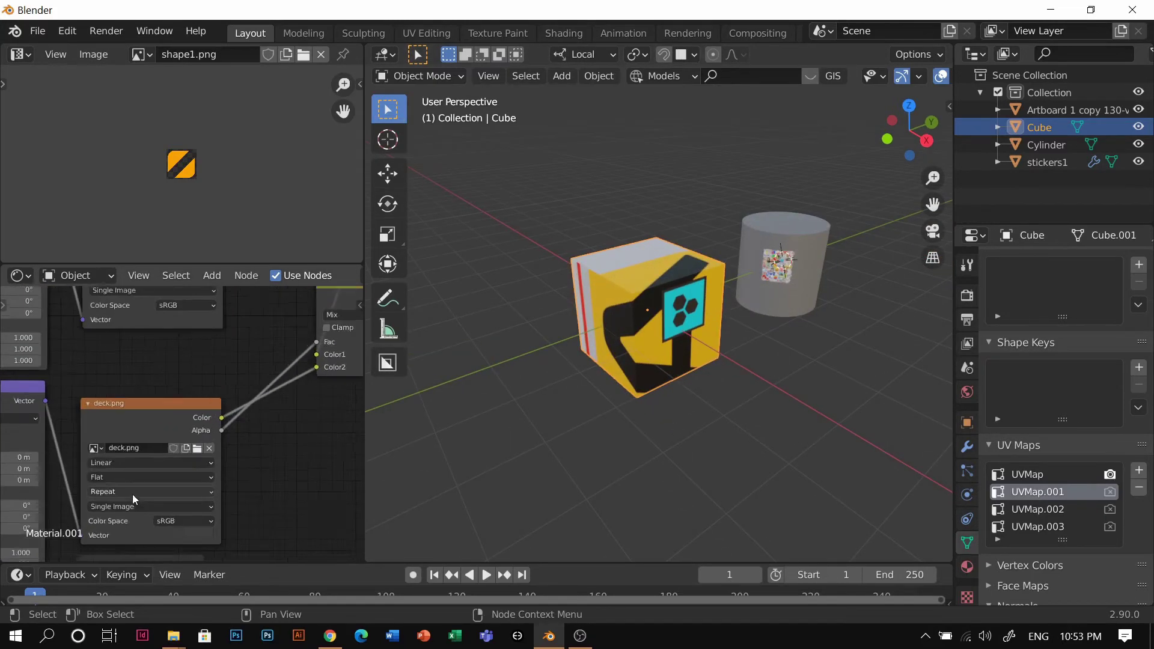
{"action": "left_click", "coordinate": [117, 497]}
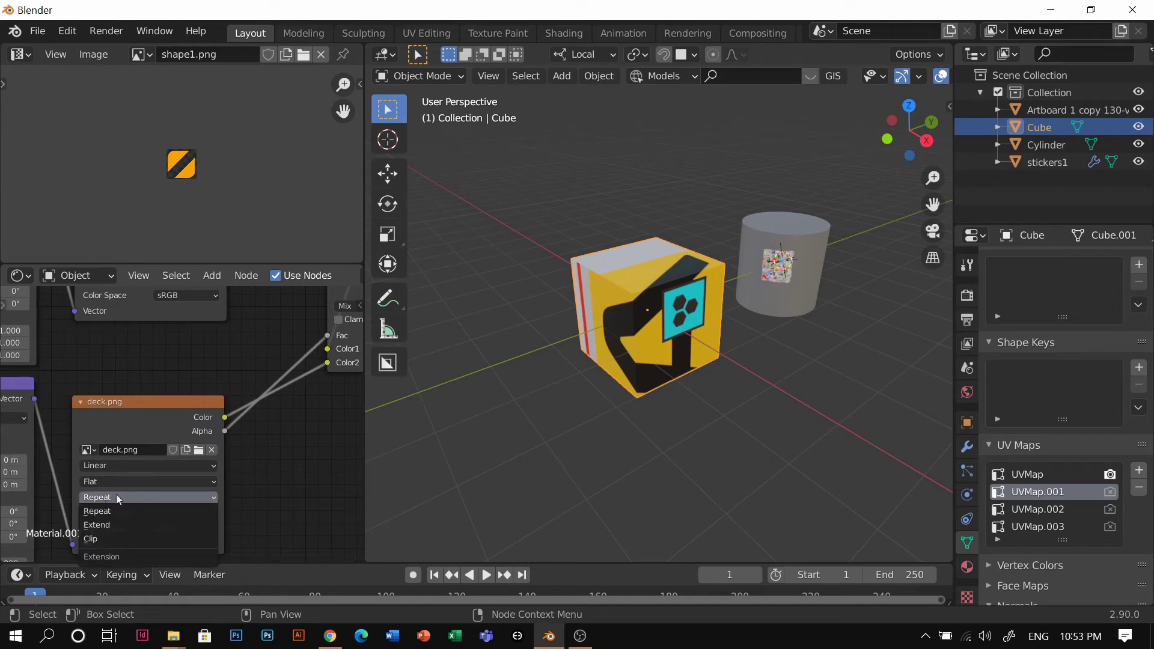
{"action": "left_click", "coordinate": [95, 540]}
{"action": "scroll", "coordinate": [244, 445], "scroll_direction": "down", "scroll_amount": 2}
{"action": "scroll", "coordinate": [244, 445], "scroll_direction": "down", "scroll_amount": 1}
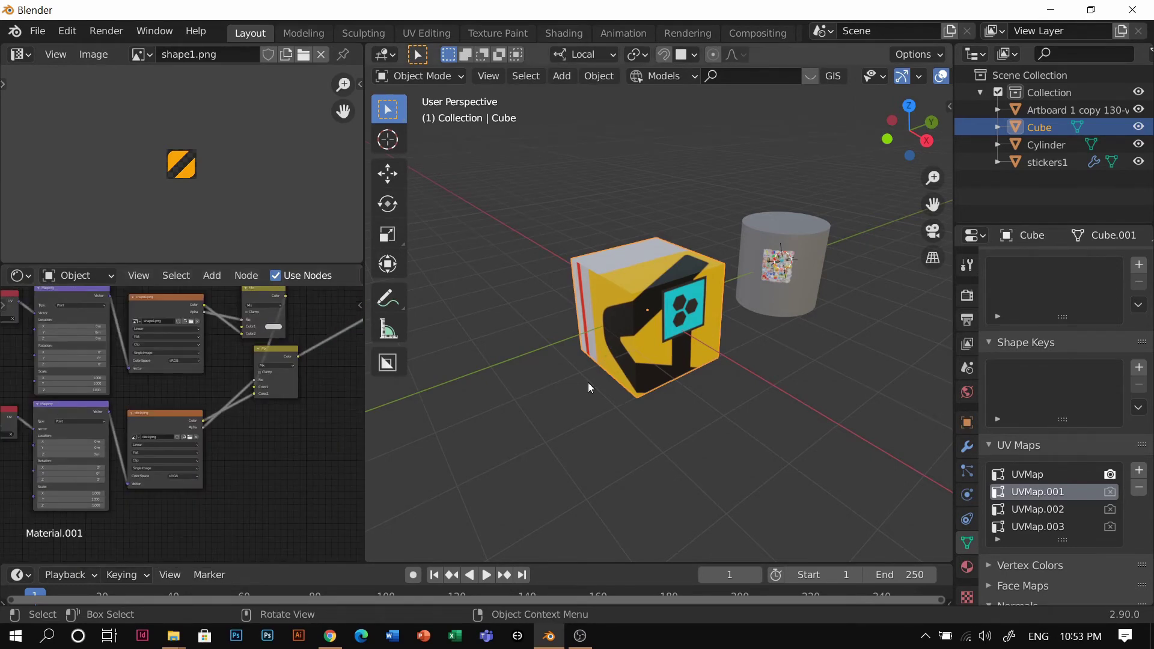
Step: Select all the cube's faces in Edit Mode, enlarge their UV layout until each face roughly matches deck.png, and move it over the image
{"action": "key", "text": "Tab"}
{"action": "left_click", "coordinate": [797, 328]}
{"action": "key", "text": "a"}
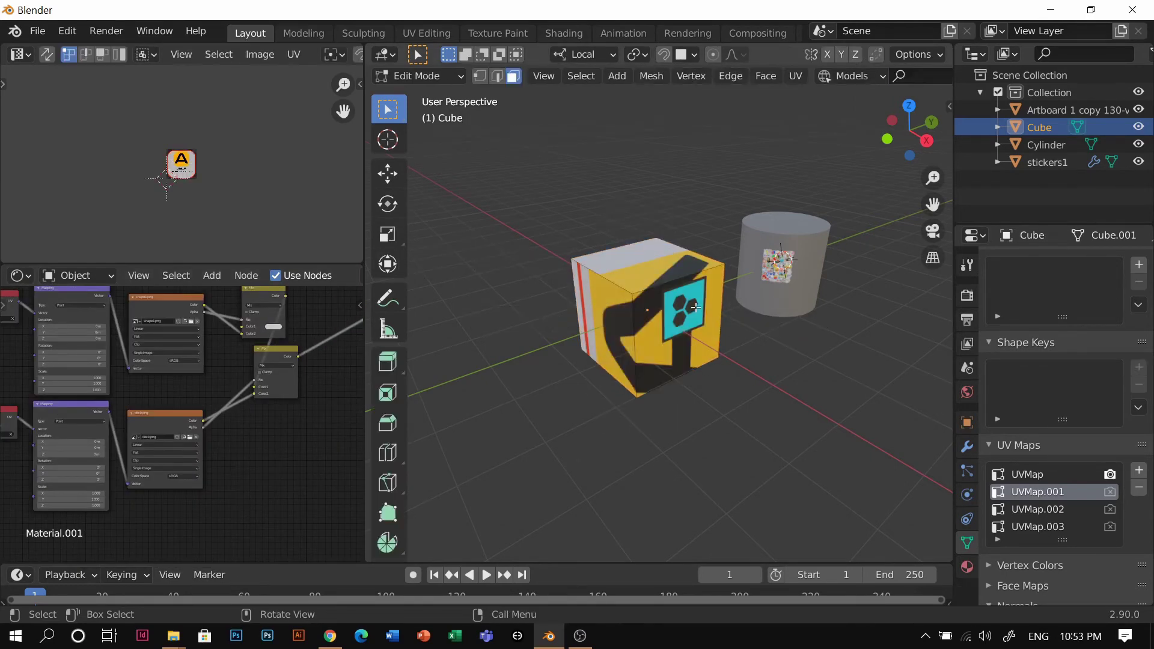
{"action": "key", "text": "a"}
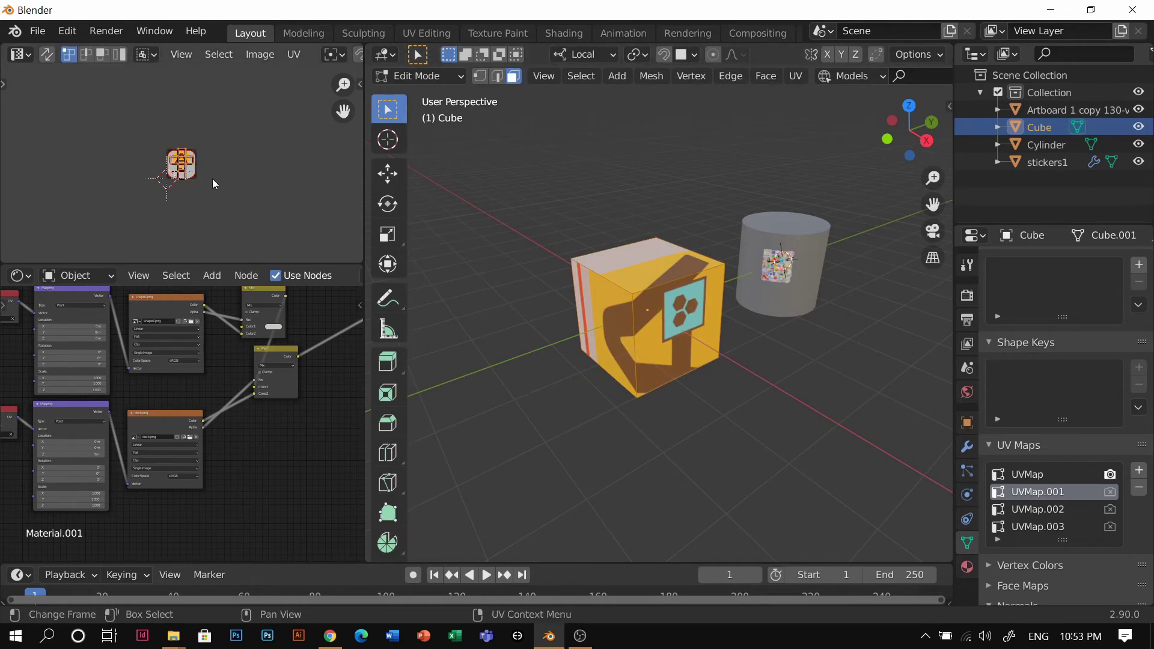
{"action": "key", "text": "s"}
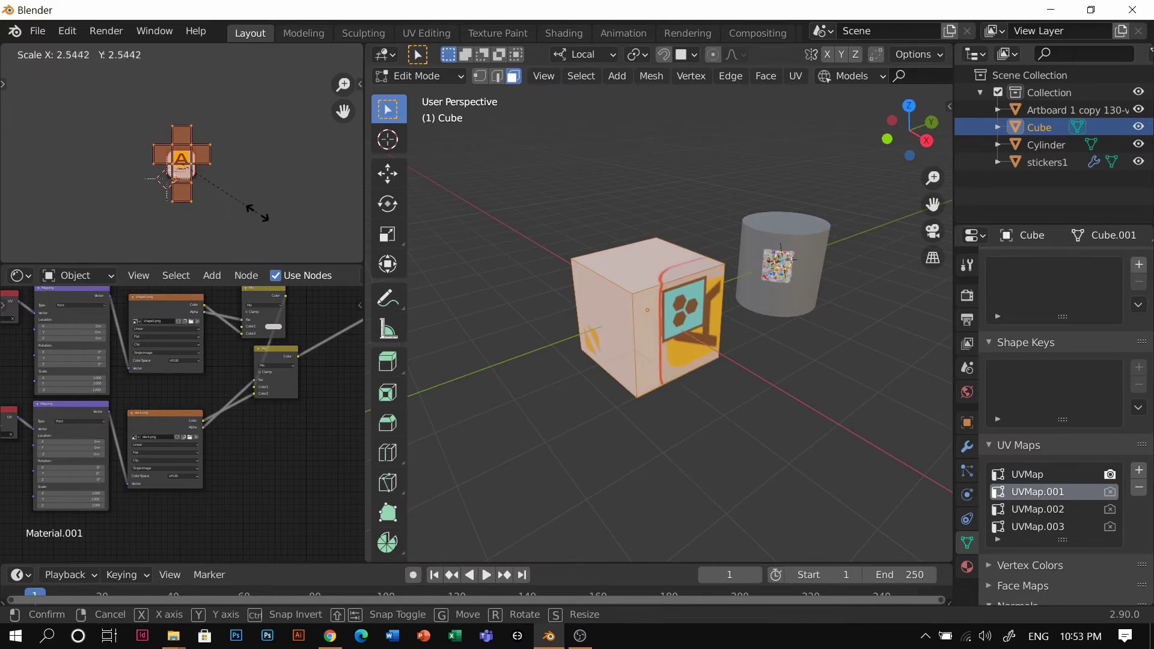
{"action": "left_click", "coordinate": [284, 233]}
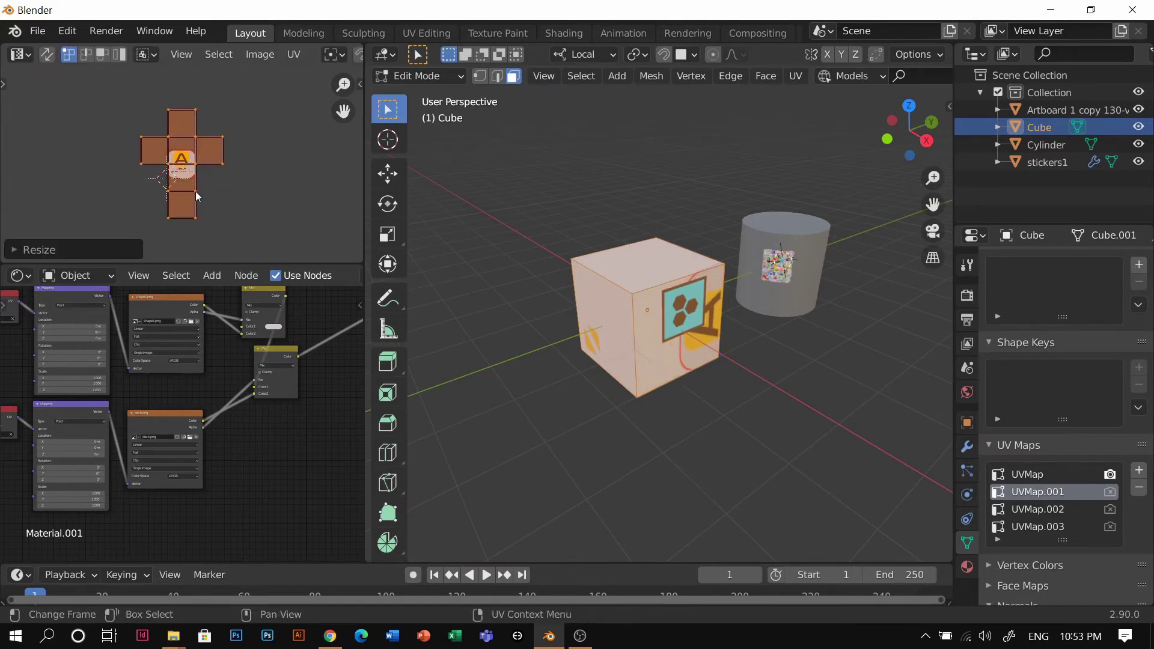
{"action": "key", "text": "g"}
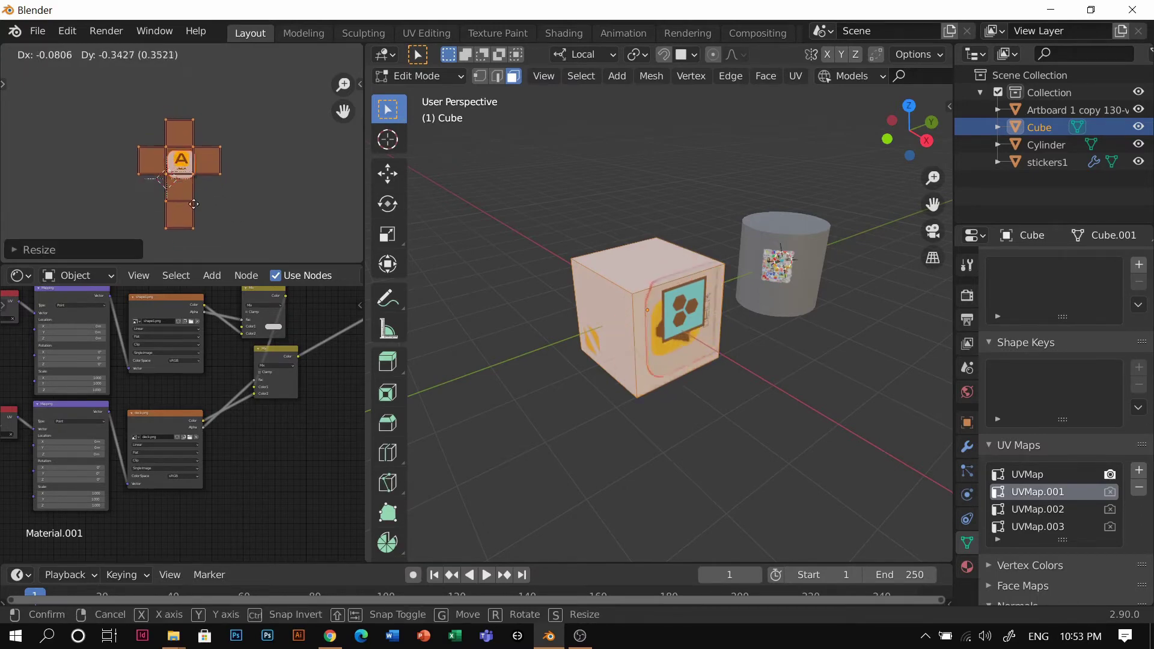
{"action": "left_click", "coordinate": [197, 208]}
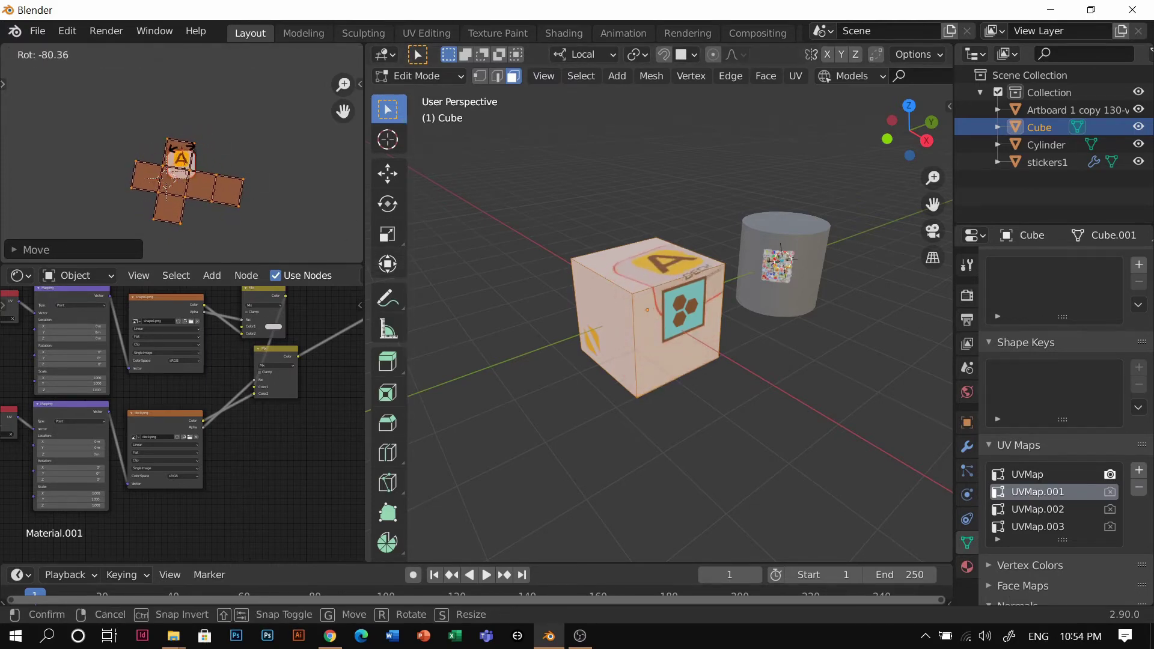
Step: Rotate the cube's UV layout by 90° and move it so one face square lies over the deck.png image
{"action": "type", "text": "90"}
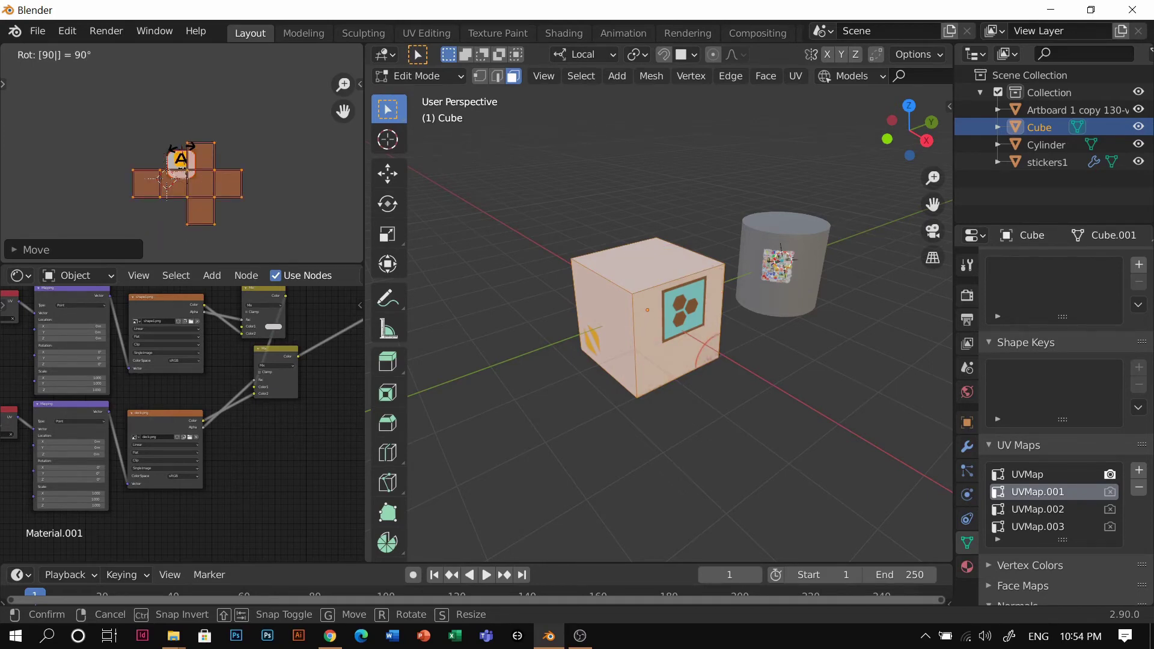
{"action": "key", "text": "Return"}
{"action": "key", "text": "g"}
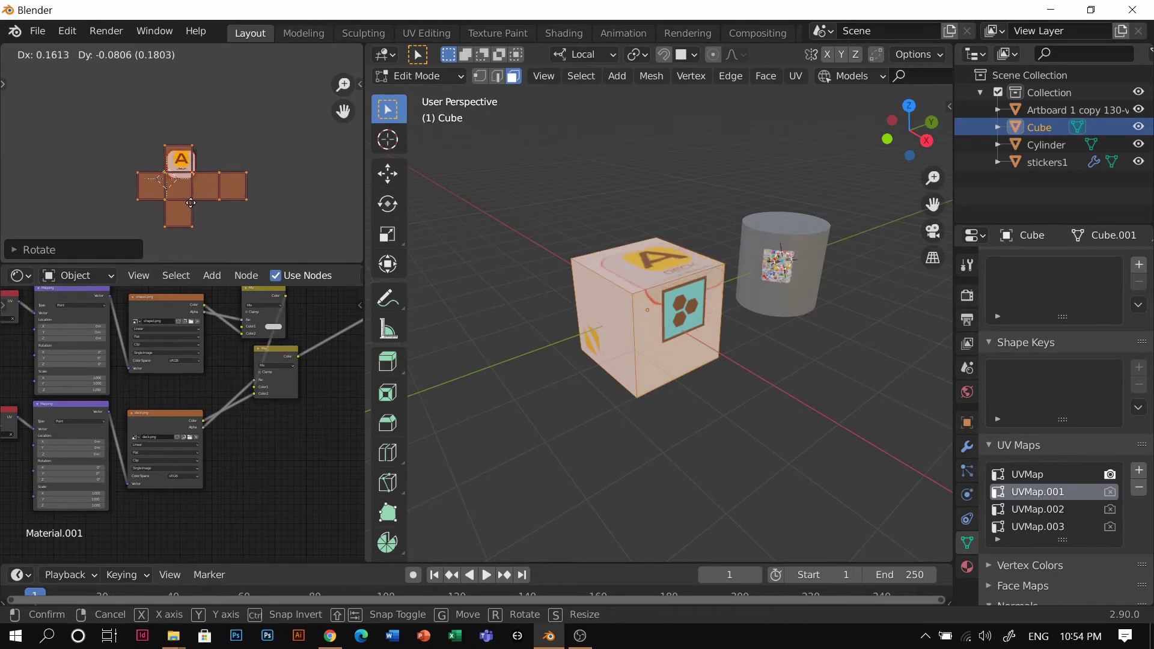
{"action": "left_click", "coordinate": [191, 202]}
{"action": "scroll", "coordinate": [183, 181], "scroll_direction": "up", "scroll_amount": 3}
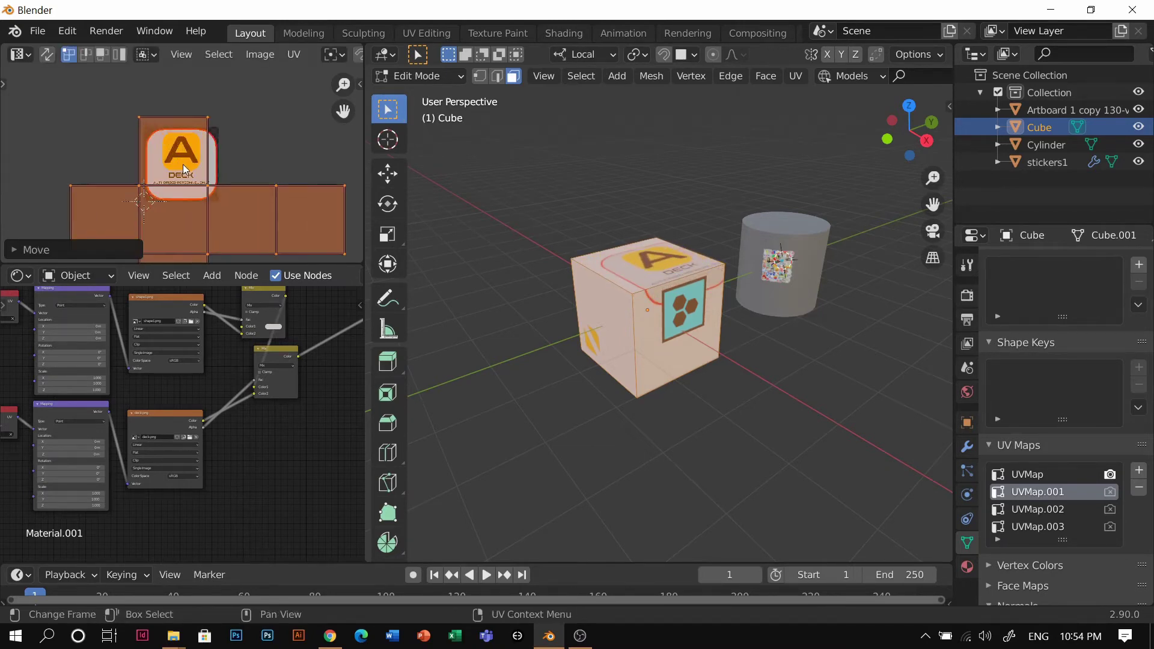
Step: Enlarge the UV layout further, shift it against deck.png, and check the decal on the cube in Object Mode
{"action": "key", "text": "s"}
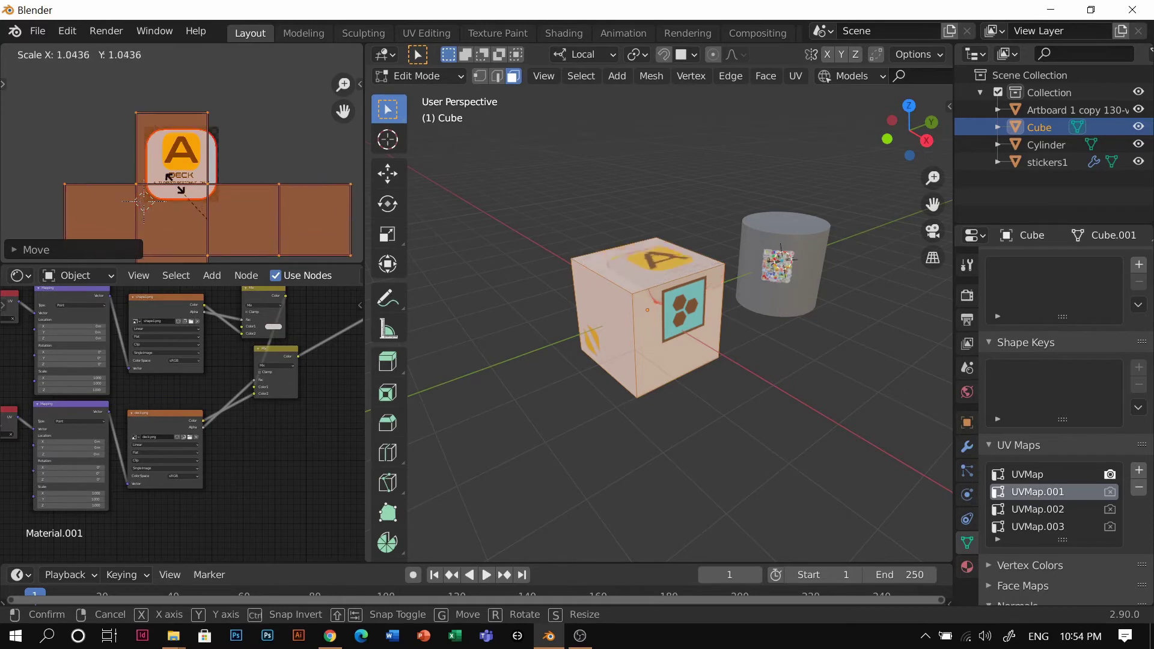
{"action": "left_click", "coordinate": [172, 178]}
{"action": "key", "text": "g"}
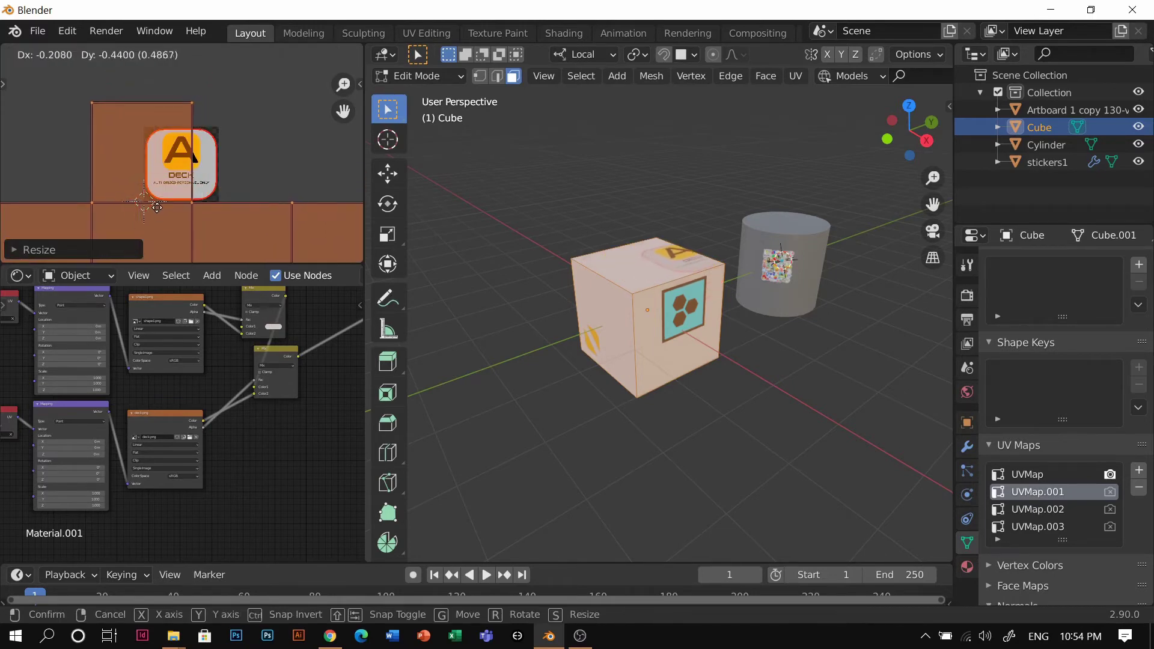
{"action": "left_click", "coordinate": [157, 207]}
{"action": "key", "text": "Tab"}
{"action": "middle_click_drag", "start_coordinate": [671, 251], "coordinate": [503, 262]}
{"action": "scroll", "coordinate": [727, 278], "scroll_direction": "up", "scroll_amount": 4}
{"action": "middle_click_drag", "start_coordinate": [726, 278], "coordinate": [690, 319]}
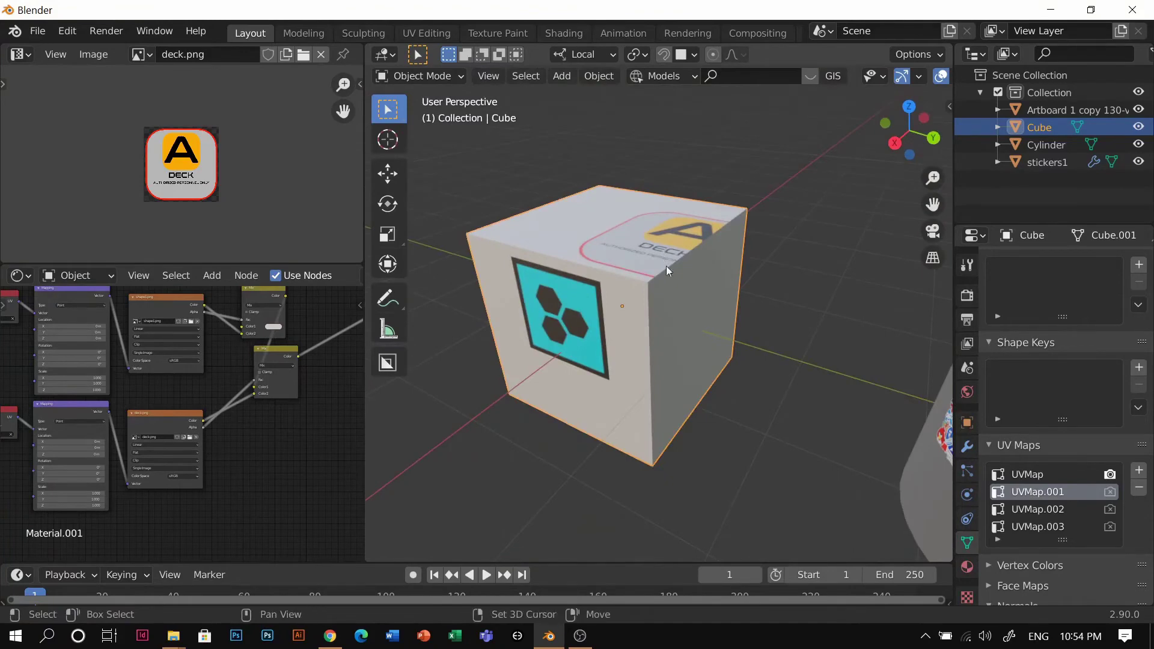
{"action": "middle_click_drag", "start_coordinate": [667, 270], "coordinate": [711, 320]}
{"action": "middle_click_drag", "start_coordinate": [642, 275], "coordinate": [746, 278]}
Step: Select all the cube's faces in Edit Mode and unwrap them again
{"action": "key", "text": "Tab"}
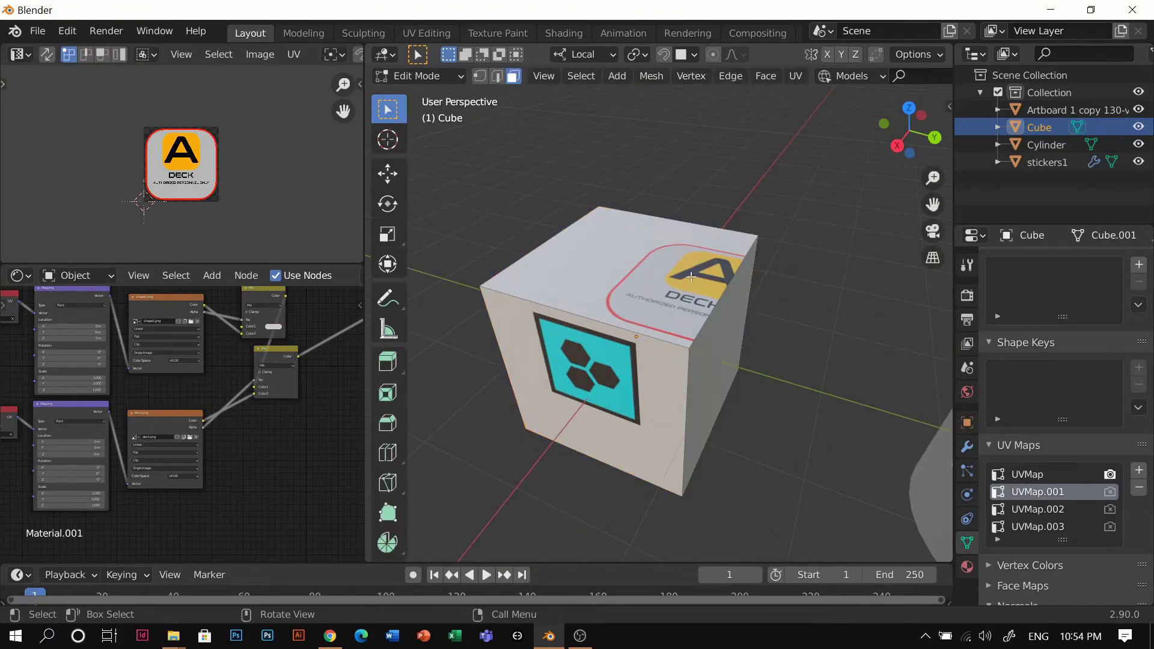
{"action": "key", "text": "a"}
{"action": "key", "text": "u"}
{"action": "left_click", "coordinate": [626, 279]}
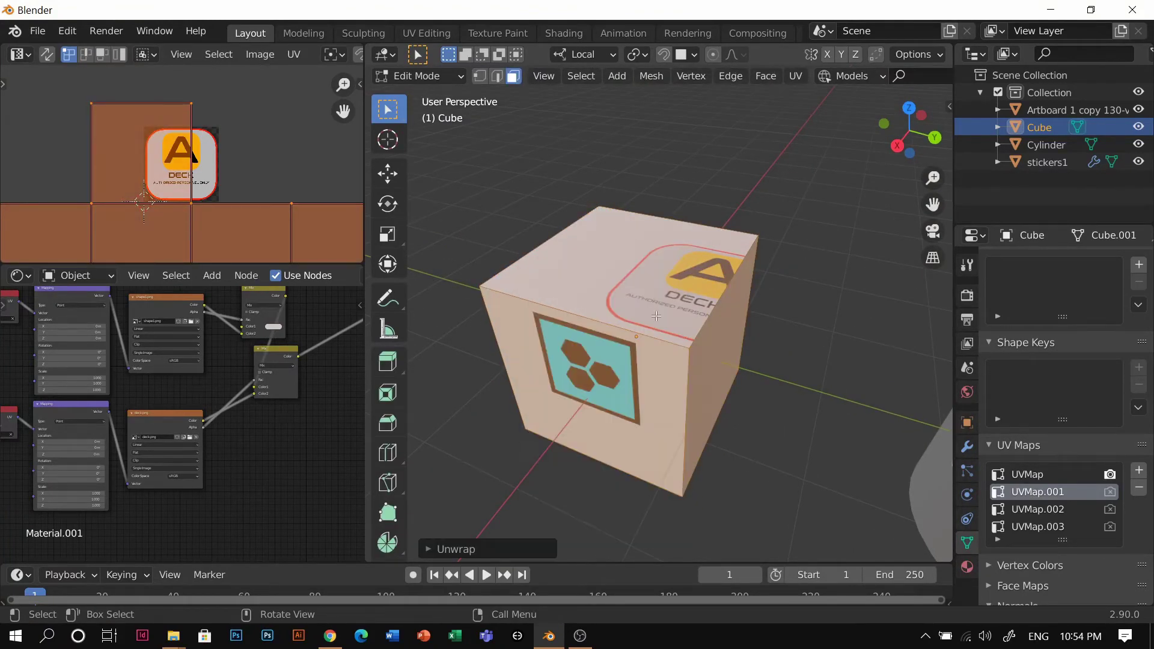
Step: Apply Cube Projection to all the cube's faces and move their UVs completely off the deck.png image
{"action": "middle_click_drag", "start_coordinate": [656, 317], "coordinate": [638, 310]}
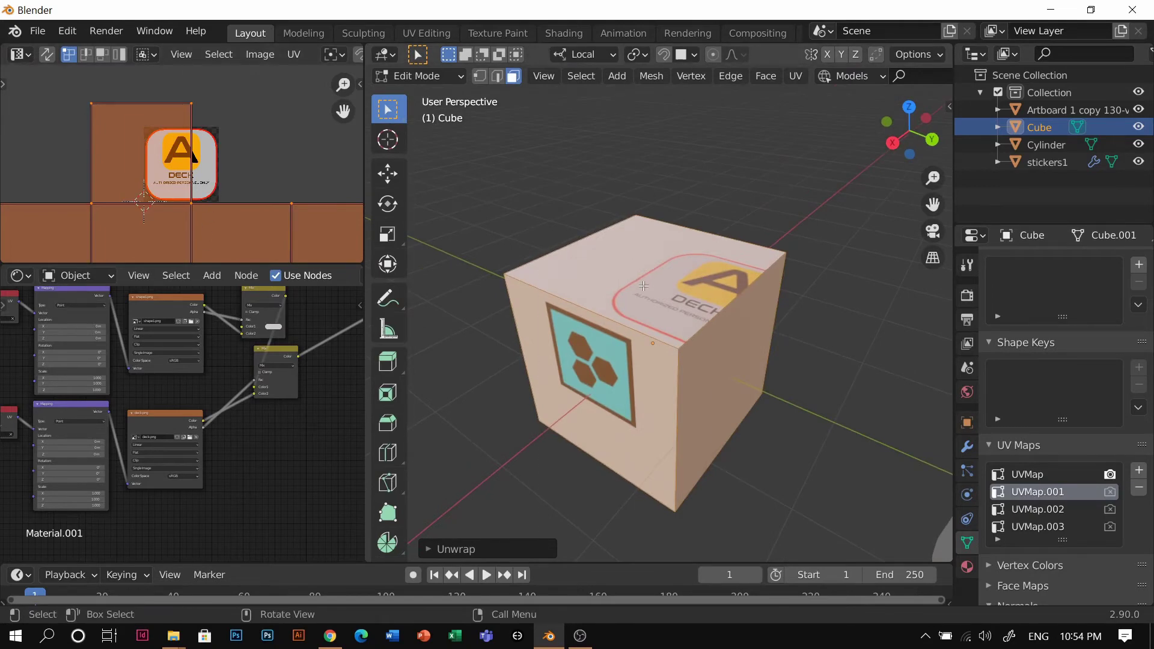
{"action": "key", "text": "u"}
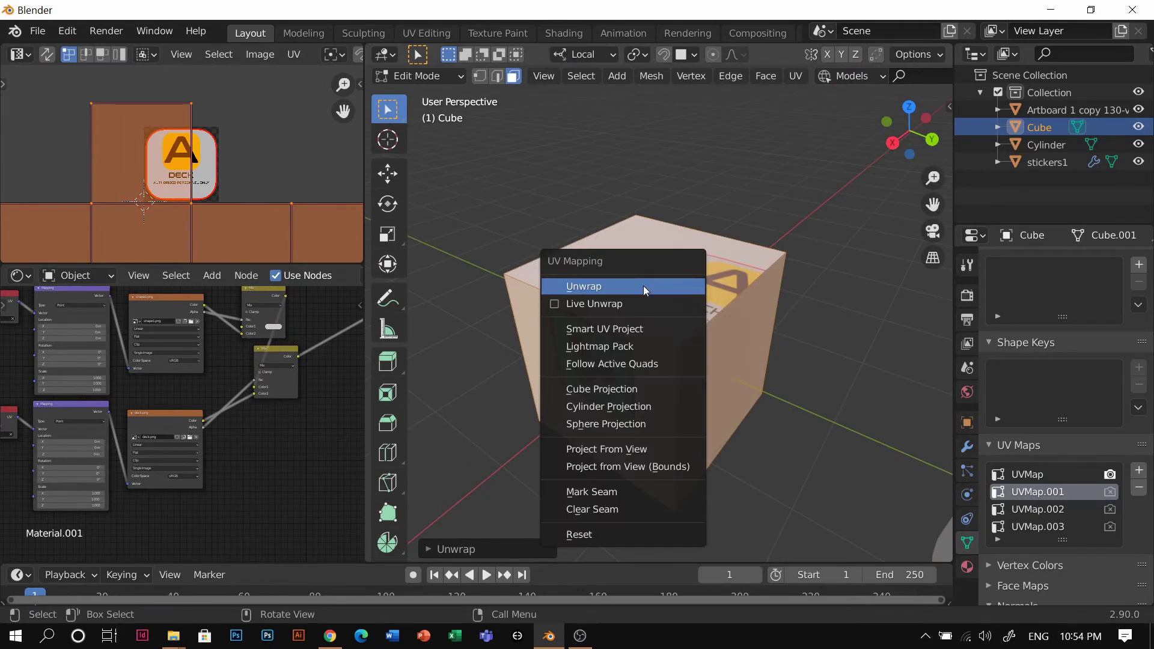
{"action": "left_click", "coordinate": [618, 389]}
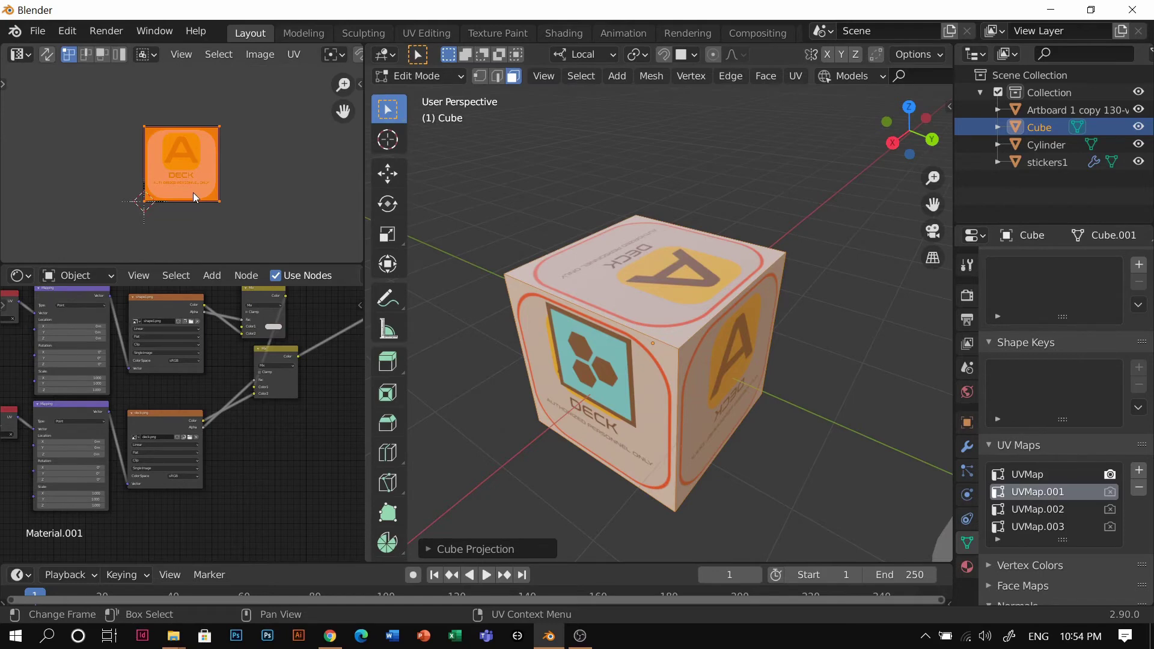
{"action": "key", "text": "g"}
{"action": "left_click", "coordinate": [87, 231]}
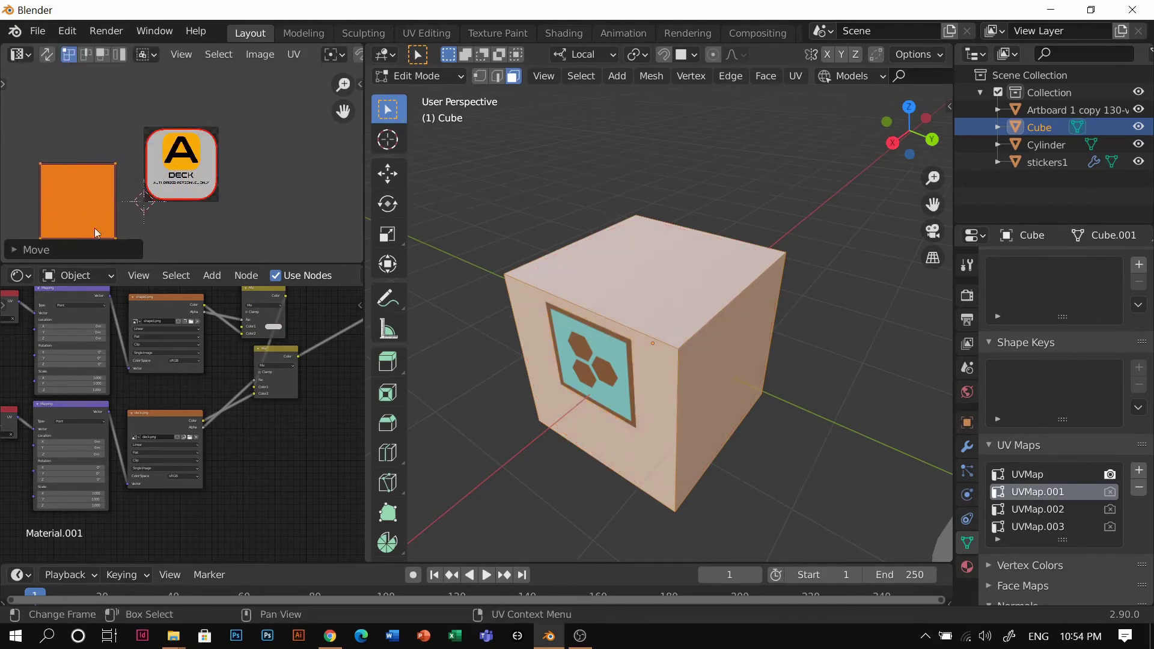
Step: Select only the cube's top face and the blank side face next to it, and unwrap these two faces
{"action": "left_click", "coordinate": [768, 348]}
{"action": "key", "text": "a"}
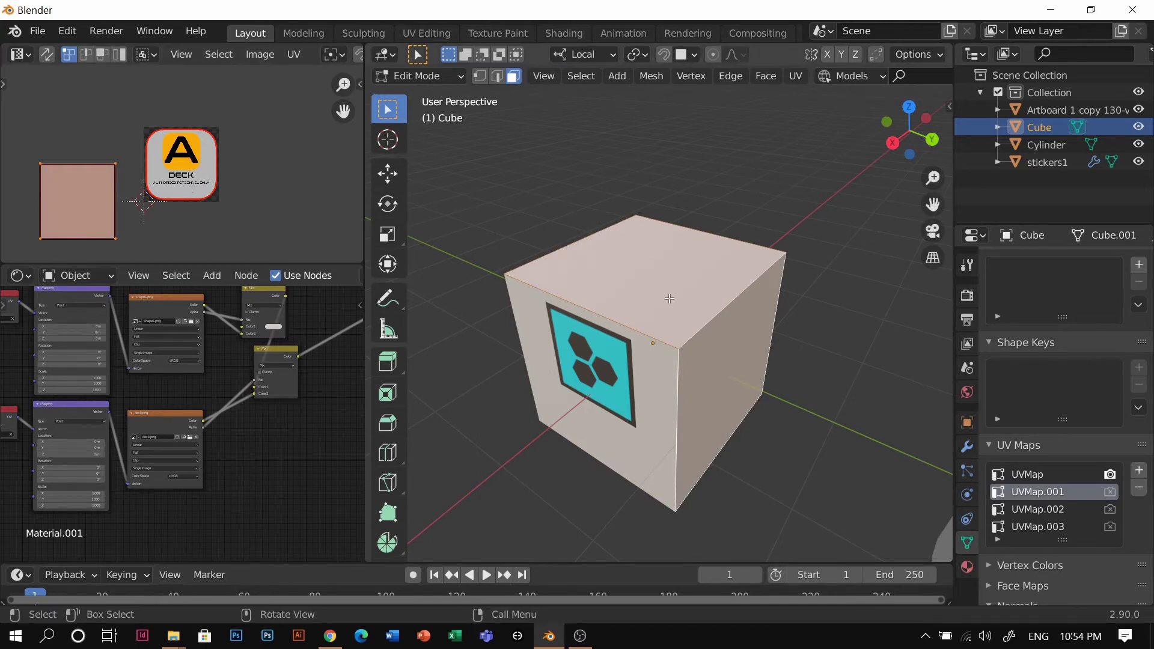
{"action": "key", "text": "a"}
{"action": "key", "text": "u"}
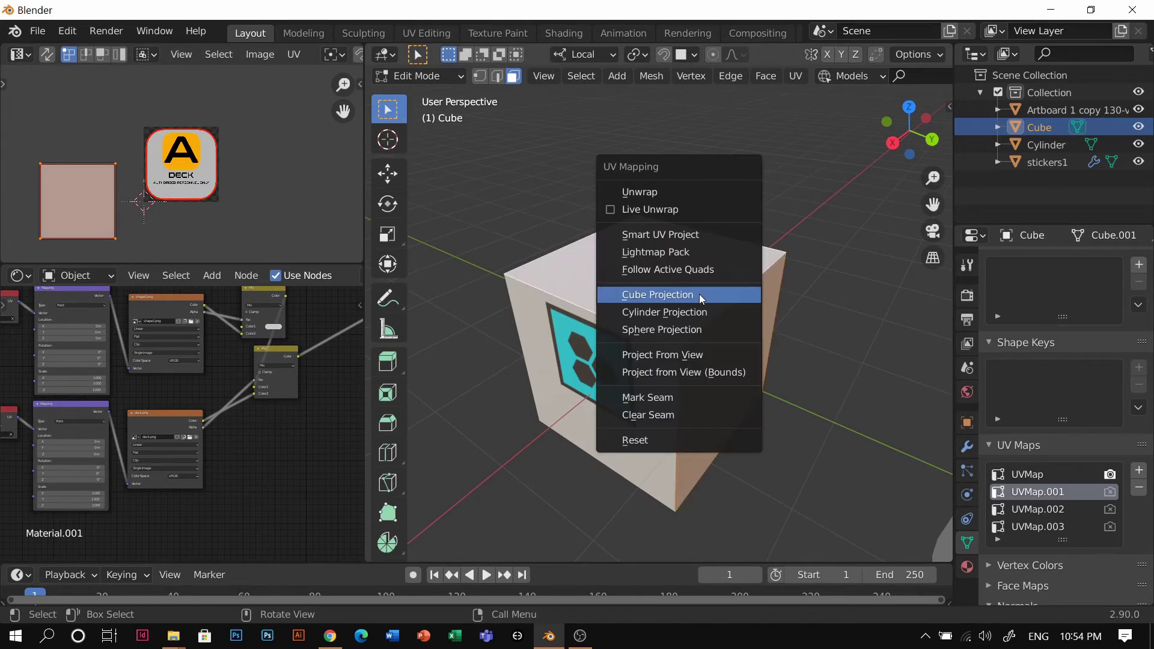
{"action": "left_click", "coordinate": [671, 188]}
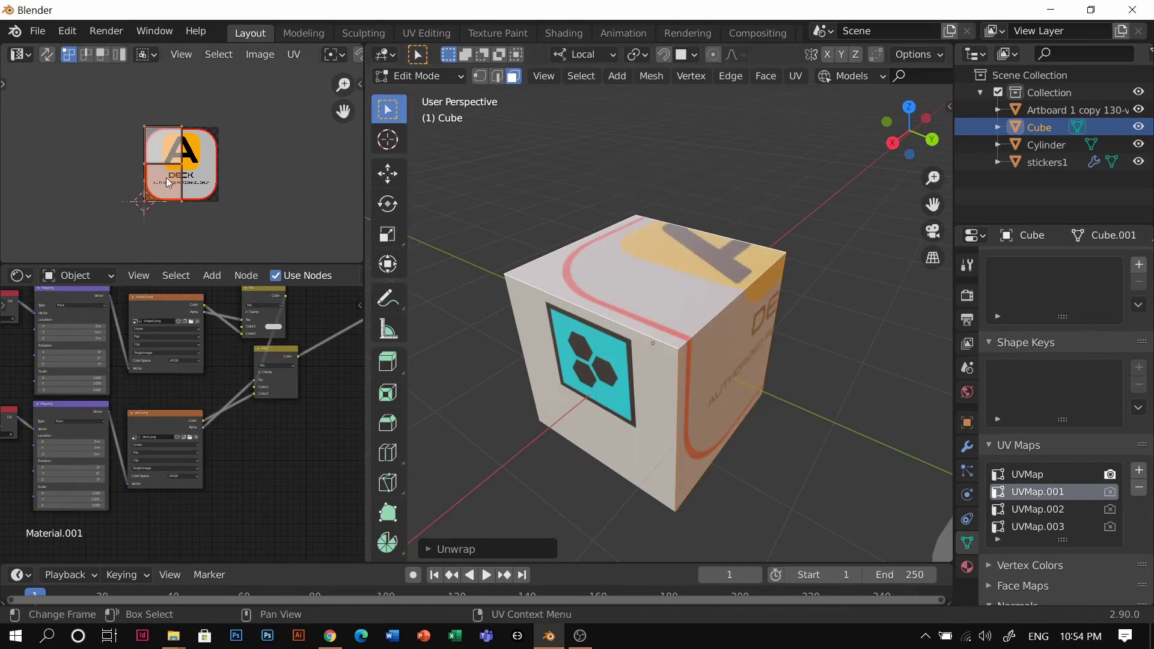
Step: Enlarge the two faces' UV squares and move them over deck.png so their shared edge crosses the image
{"action": "scroll", "coordinate": [184, 181], "scroll_direction": "up", "scroll_amount": 1}
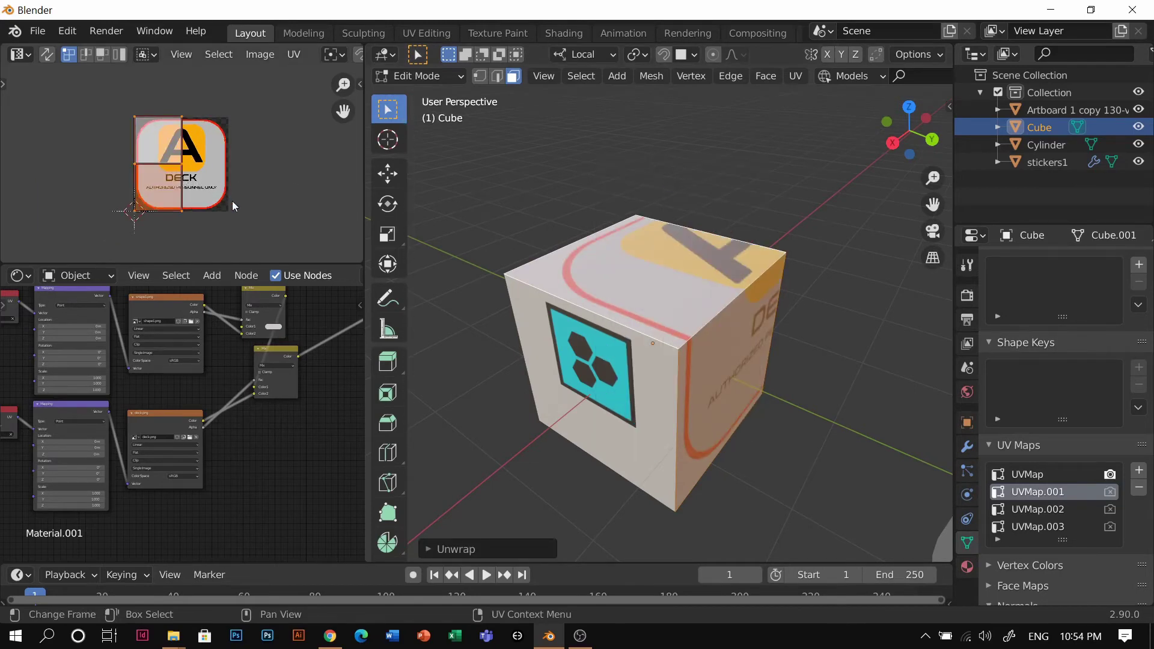
{"action": "key", "text": "s"}
{"action": "left_click", "coordinate": [240, 222]}
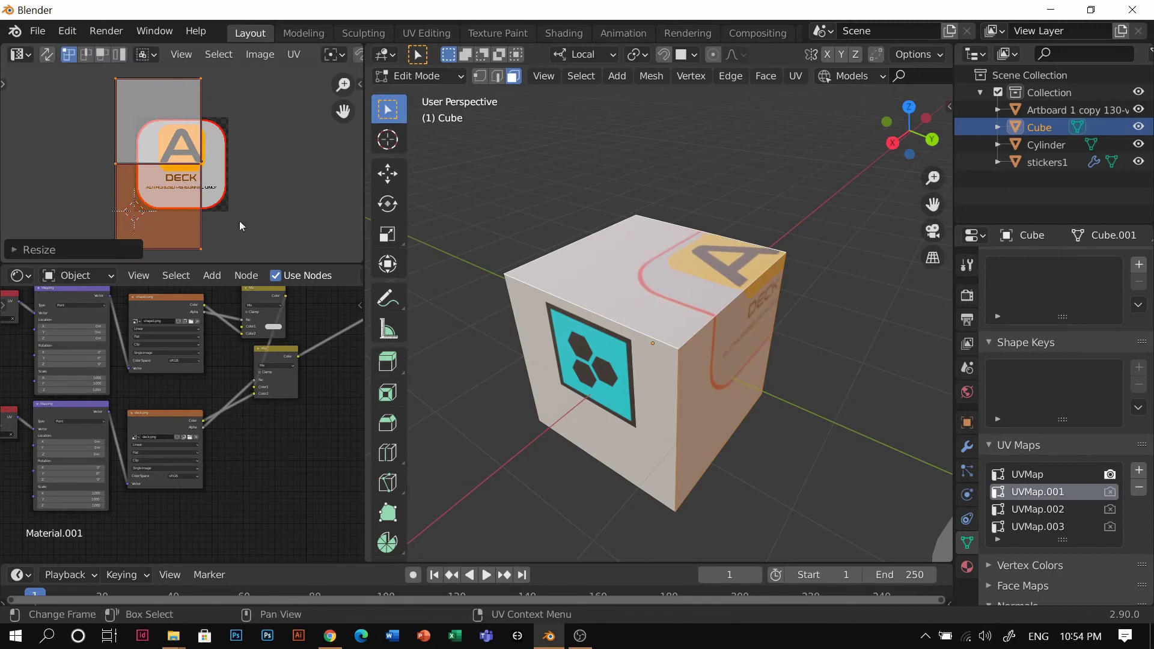
{"action": "key", "text": "g"}
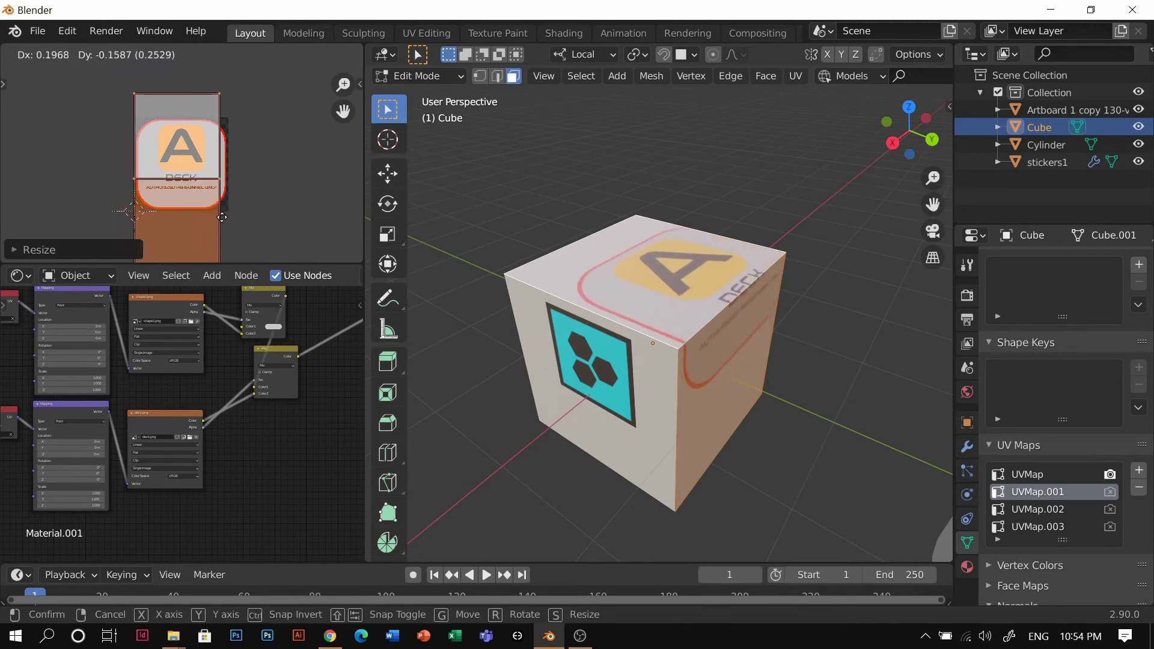
{"action": "left_click", "coordinate": [219, 216]}
Step: Scale the two-face UV layout up again and widen it along X to shrink and narrow the decal
{"action": "scroll", "coordinate": [214, 208], "scroll_direction": "down", "scroll_amount": 1}
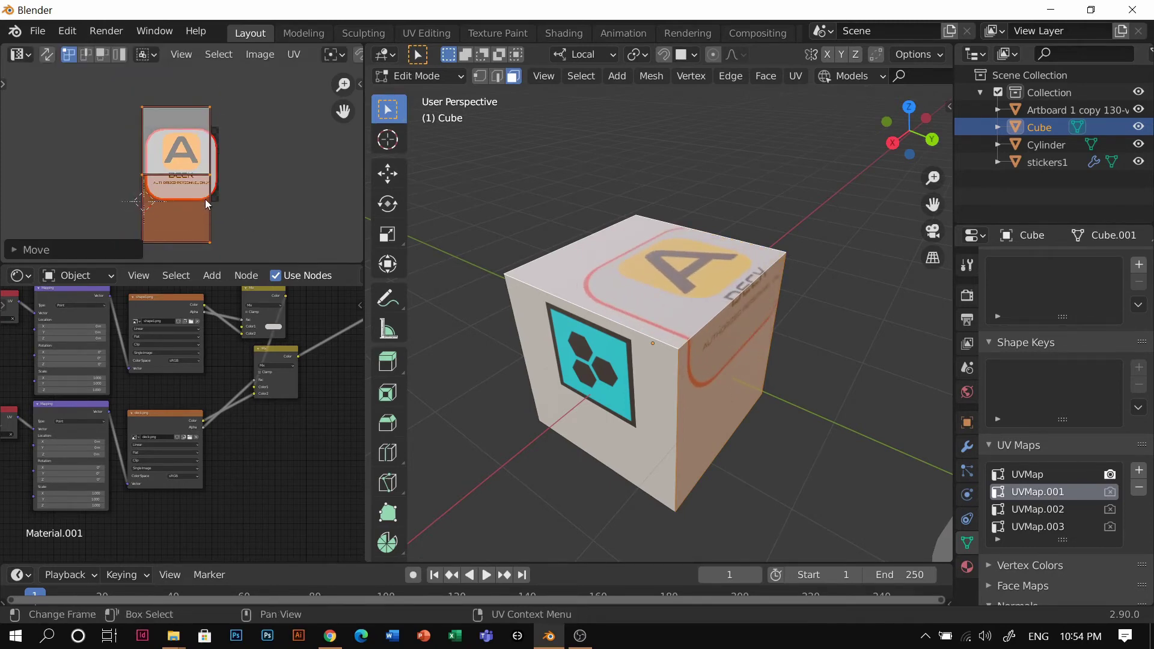
{"action": "key", "text": "s"}
{"action": "left_click", "coordinate": [225, 220]}
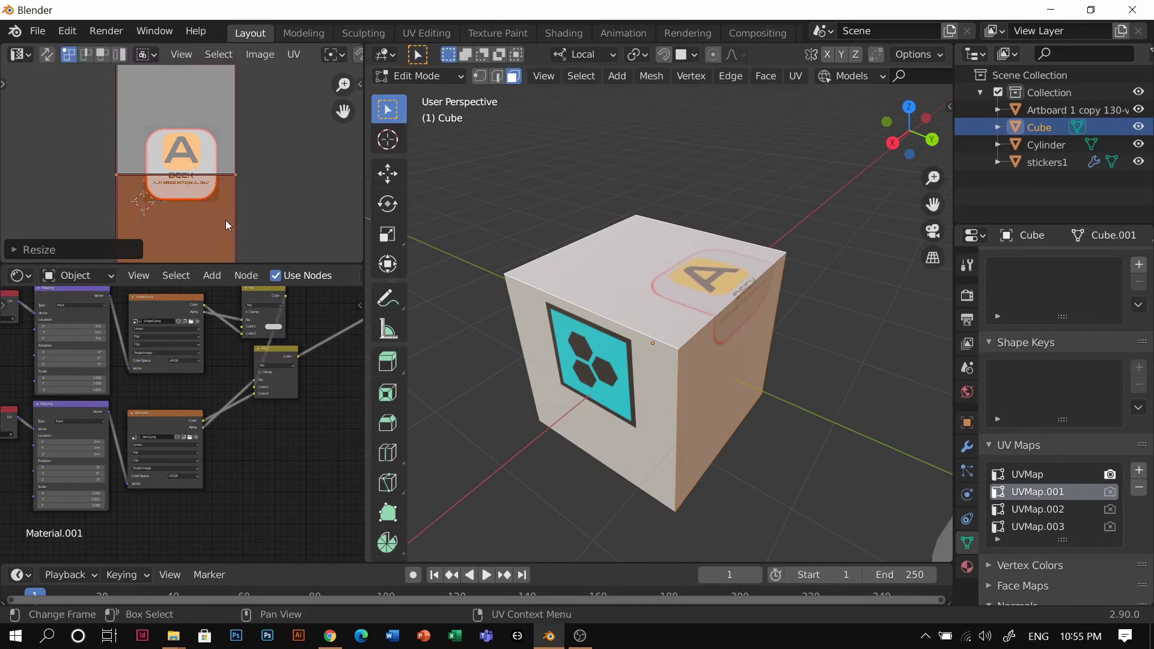
{"action": "key", "text": "s"}
{"action": "key", "text": "x"}
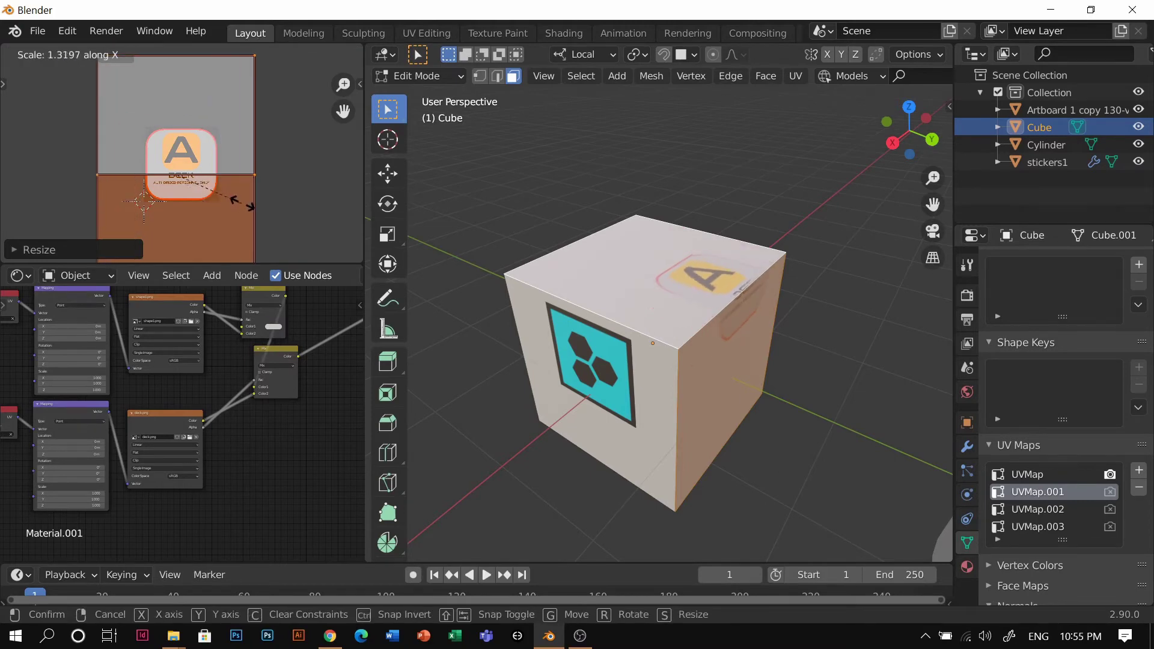
{"action": "left_click", "coordinate": [250, 206]}
Step: Move the two-face UV layout sideways across deck.png and scale it down to enlarge the decal
{"action": "middle_click_drag", "start_coordinate": [734, 343], "coordinate": [639, 441]}
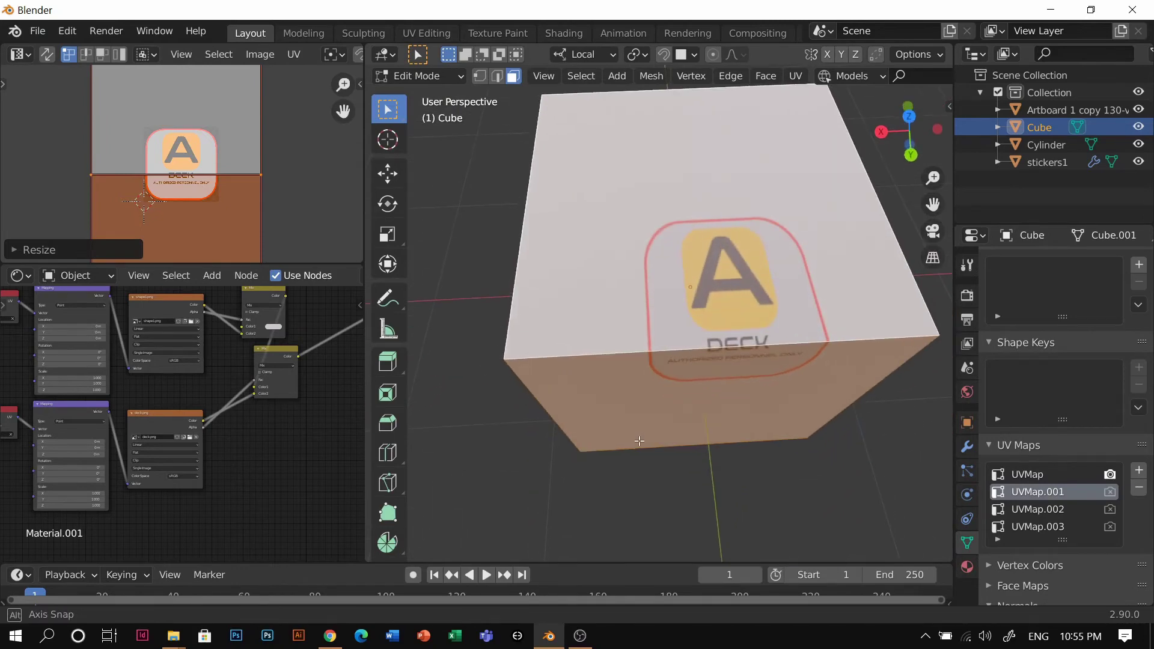
{"action": "key", "text": "g"}
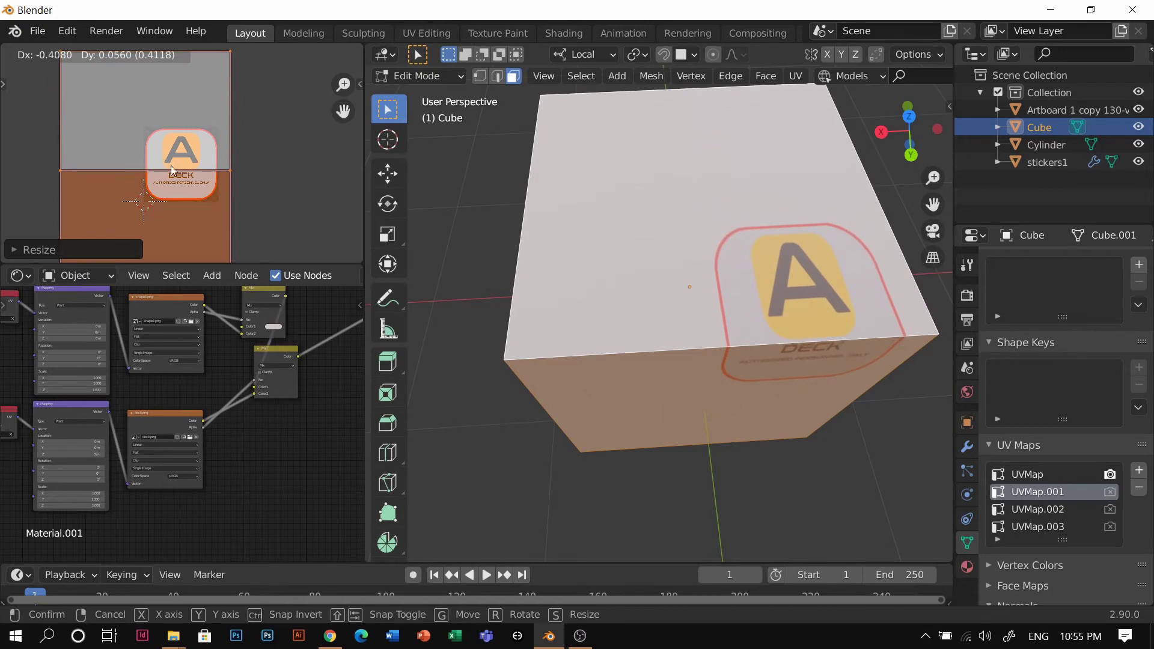
{"action": "left_click", "coordinate": [171, 171]}
{"action": "key", "text": "s"}
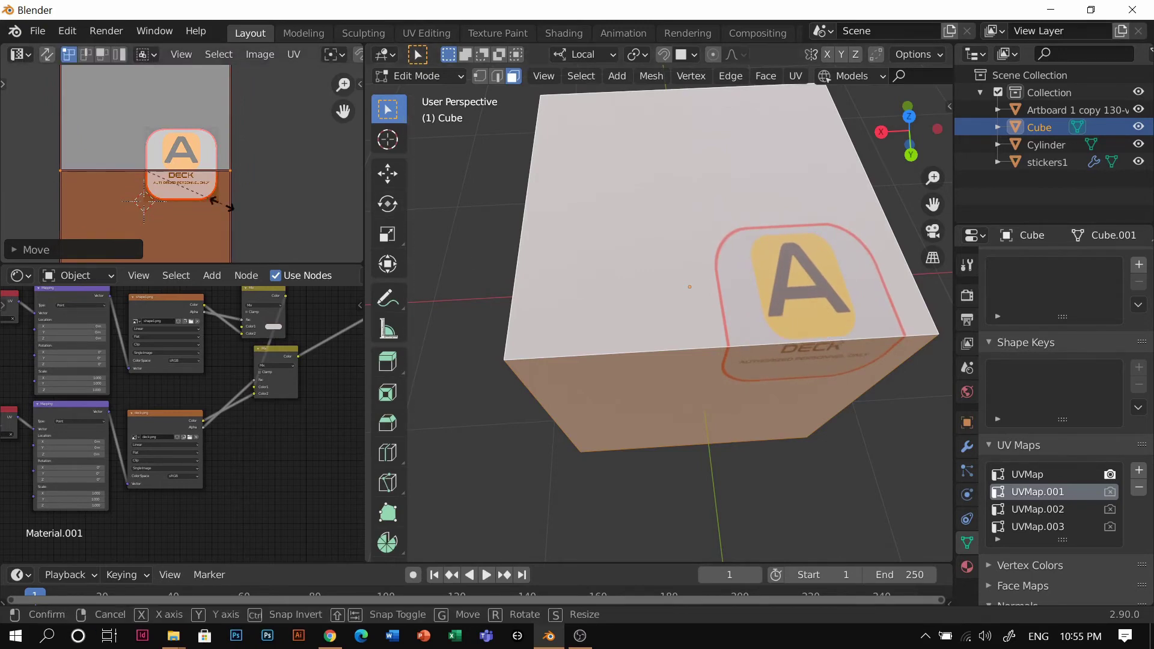
{"action": "left_click", "coordinate": [203, 190]}
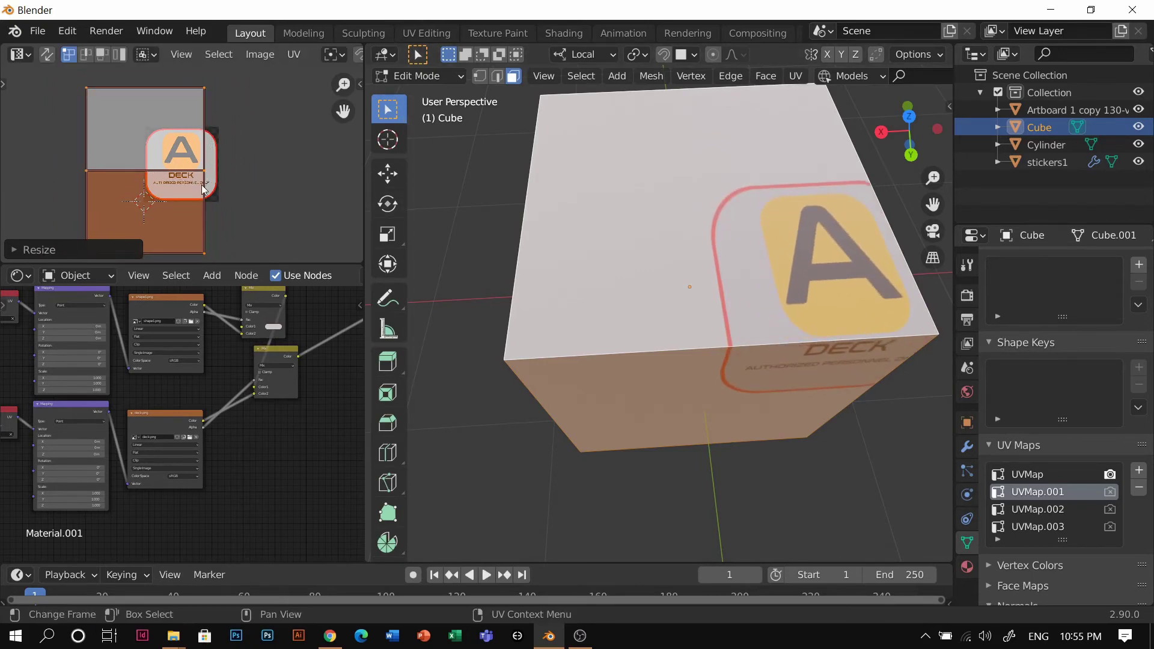
Step: Reposition the UV layout so the whole deck.png decal fits across the shared edge, and return to Object Mode
{"action": "key", "text": "g"}
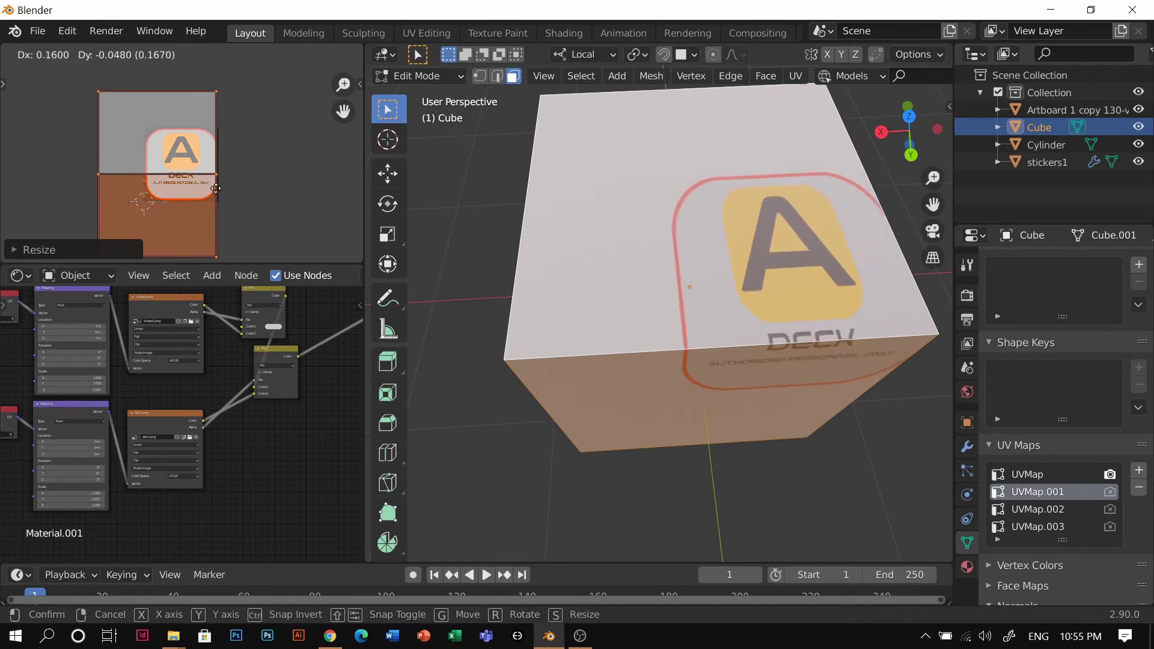
{"action": "left_click", "coordinate": [221, 189]}
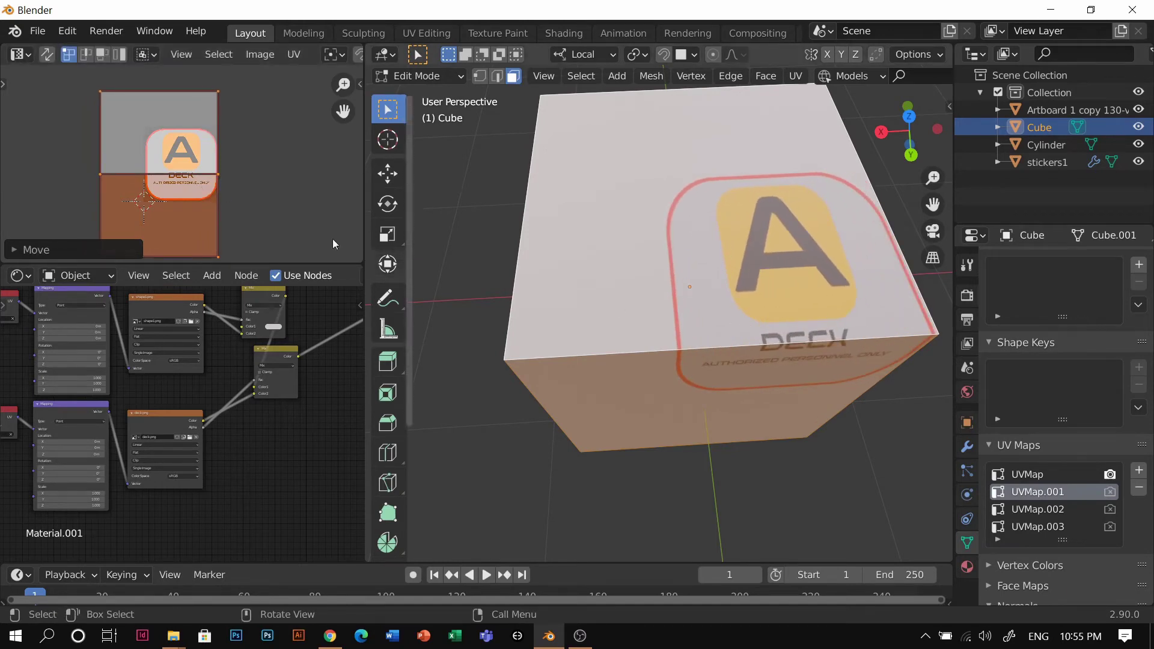
{"action": "key", "text": "g"}
{"action": "left_click", "coordinate": [233, 187]}
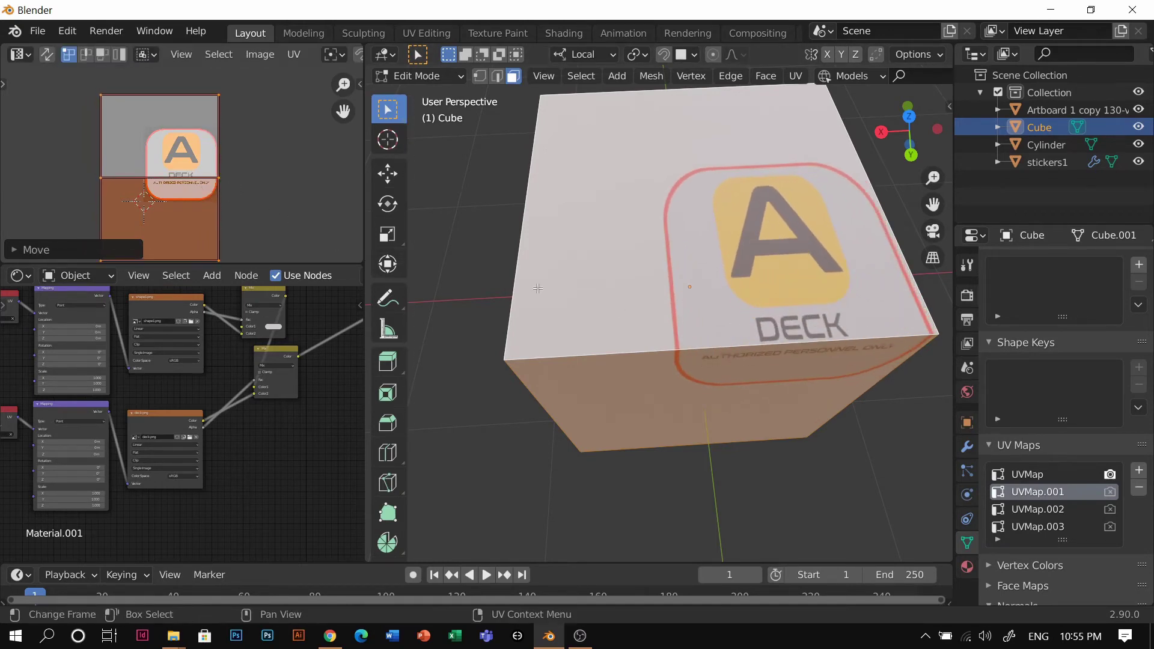
{"action": "key", "text": "Tab"}
{"action": "scroll", "coordinate": [719, 294], "scroll_direction": "down", "scroll_amount": 3}
{"action": "middle_click_drag", "start_coordinate": [719, 293], "coordinate": [591, 359]}
{"action": "scroll", "coordinate": [759, 299], "scroll_direction": "down", "scroll_amount": 3}
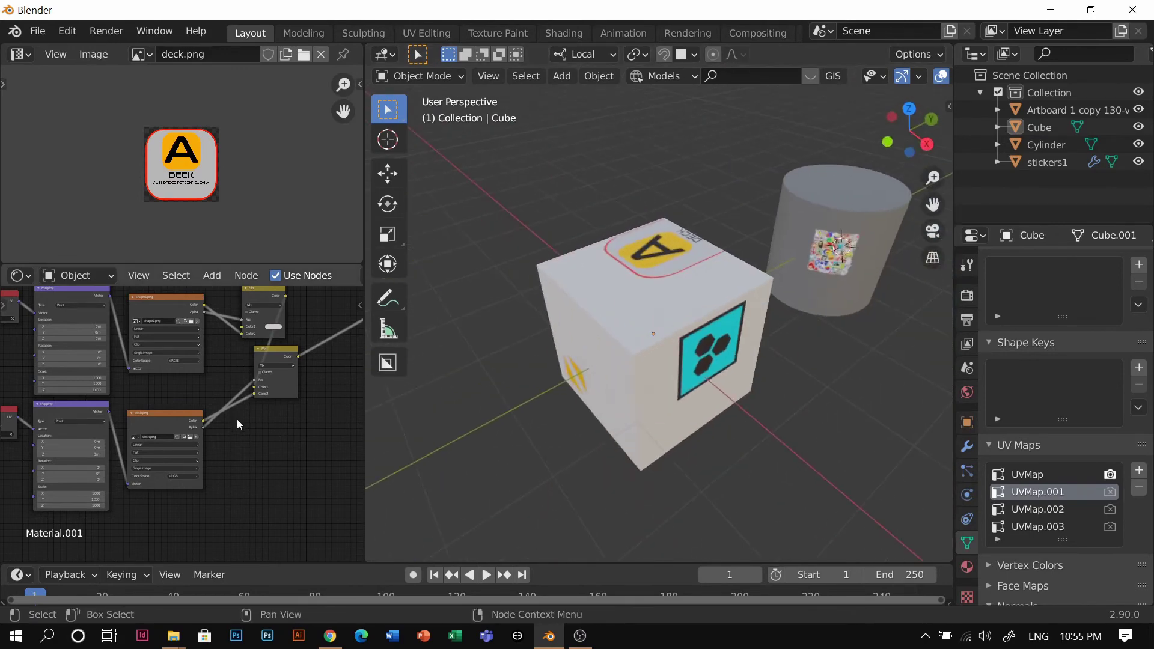
Step: Duplicate the second Mix node onto the link to the Principled BSDF and place the copy below the second Mix node
{"action": "scroll", "coordinate": [237, 420], "scroll_direction": "down", "scroll_amount": 1}
{"action": "middle_click_drag", "start_coordinate": [254, 428], "coordinate": [297, 407]}
{"action": "scroll", "coordinate": [231, 449], "scroll_direction": "up", "scroll_amount": 6}
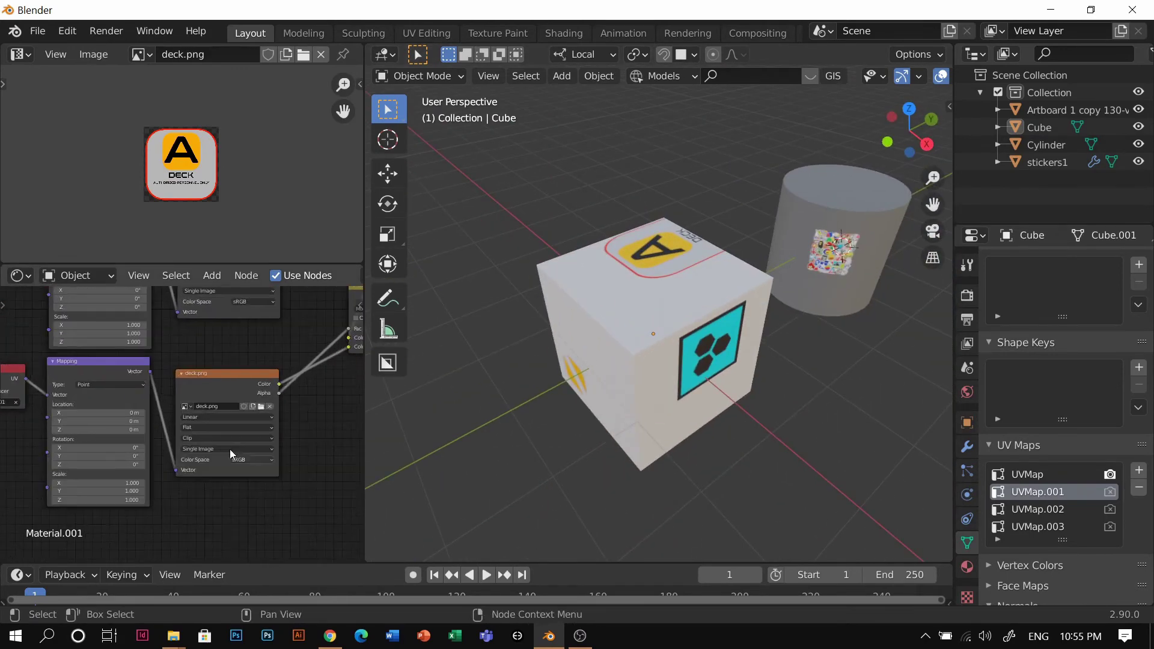
{"action": "middle_click_drag", "start_coordinate": [235, 427], "coordinate": [135, 449]}
{"action": "scroll", "coordinate": [196, 438], "scroll_direction": "down", "scroll_amount": 5}
{"action": "middle_click_drag", "start_coordinate": [242, 426], "coordinate": [227, 444]}
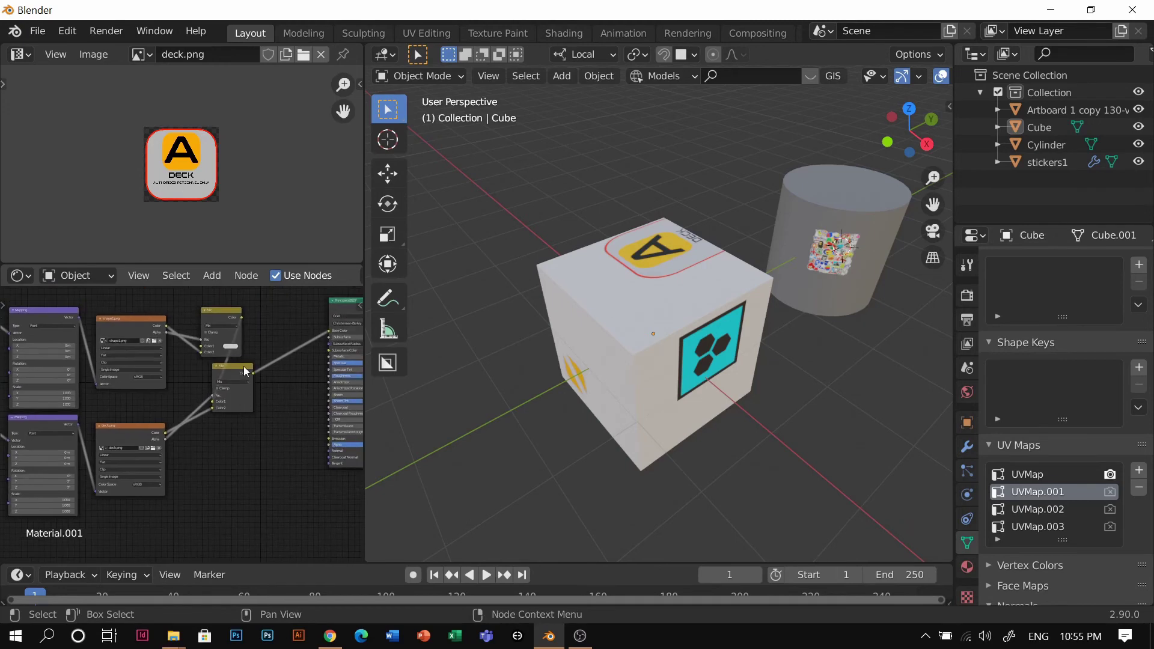
{"action": "scroll", "coordinate": [233, 390], "scroll_direction": "up", "scroll_amount": 3}
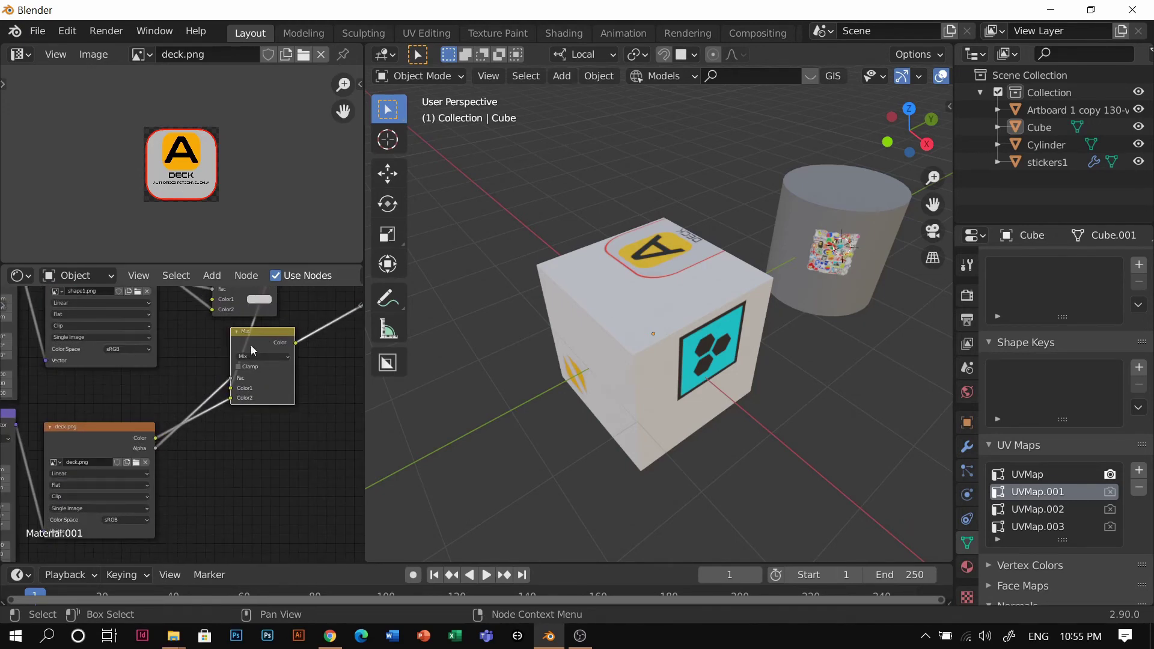
{"action": "middle_click_drag", "start_coordinate": [251, 346], "coordinate": [215, 385]}
{"action": "key", "text": "shift+d"}
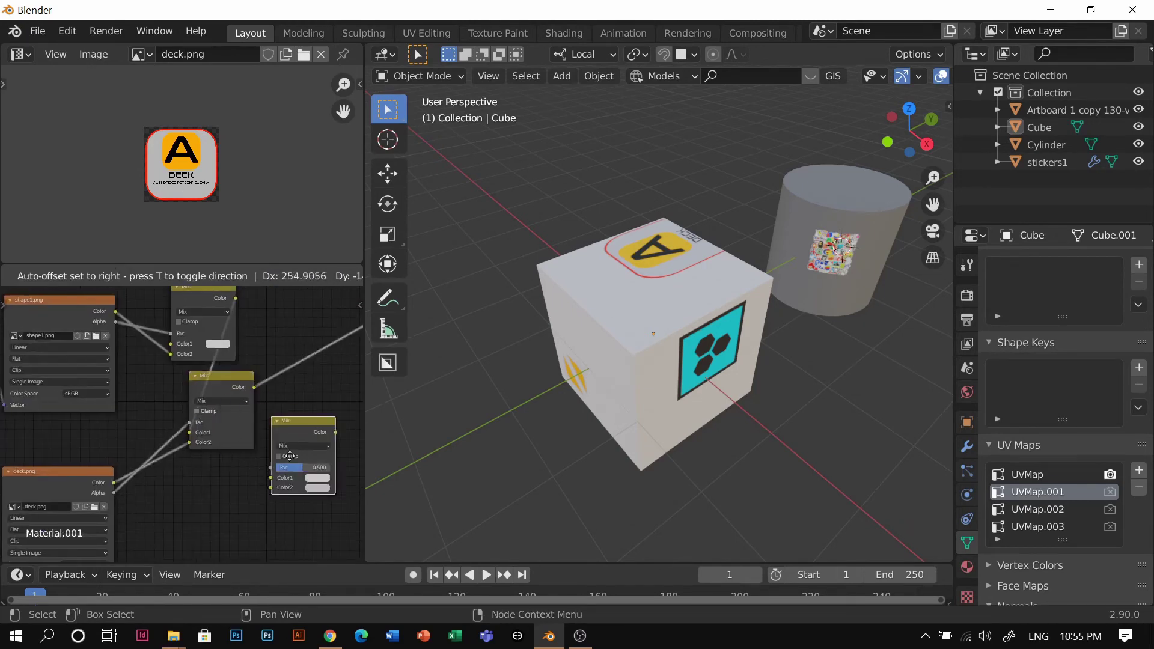
{"action": "left_click", "coordinate": [290, 383]}
{"action": "left_click_drag", "start_coordinate": [312, 359], "coordinate": [222, 474]}
{"action": "scroll", "coordinate": [222, 474], "scroll_direction": "down", "scroll_amount": 2}
{"action": "middle_click_drag", "start_coordinate": [243, 474], "coordinate": [304, 381]}
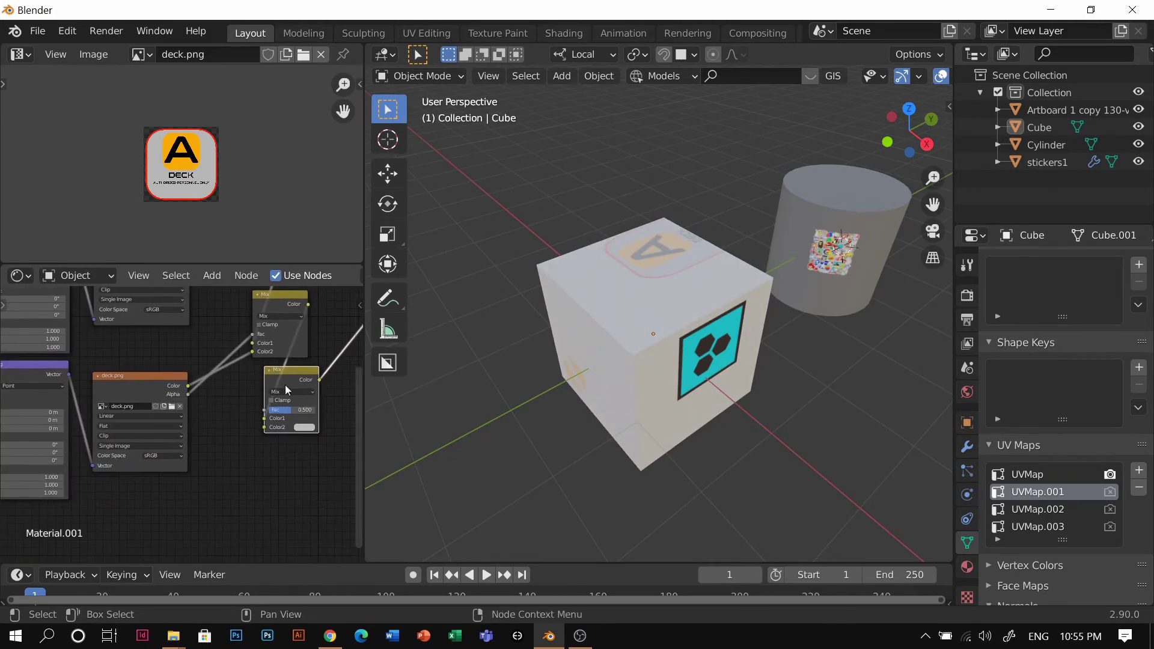
{"action": "middle_click_drag", "start_coordinate": [190, 440], "coordinate": [245, 438], "text": "shift"}
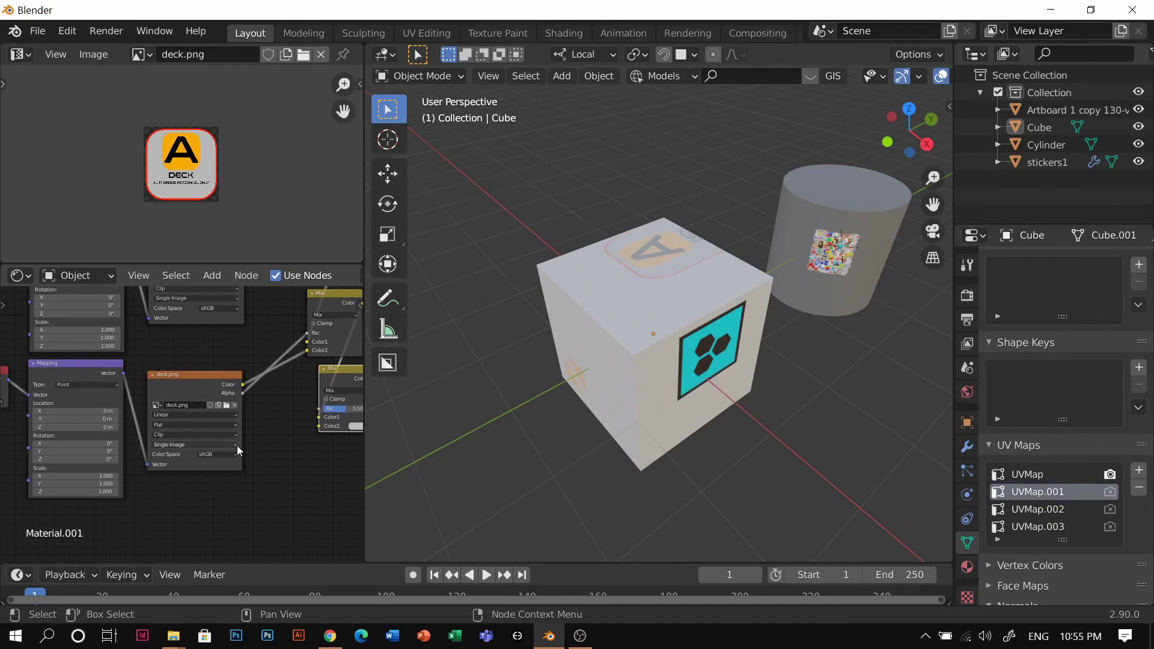
Step: Add an Image Texture with Mapping and Texture Coordinate nodes to the third Mix node and place them below the deck.png nodes
{"action": "key", "text": "ctrl+t"}
{"action": "scroll", "coordinate": [231, 454], "scroll_direction": "down", "scroll_amount": 4}
{"action": "middle_click_drag", "start_coordinate": [250, 442], "coordinate": [300, 414]}
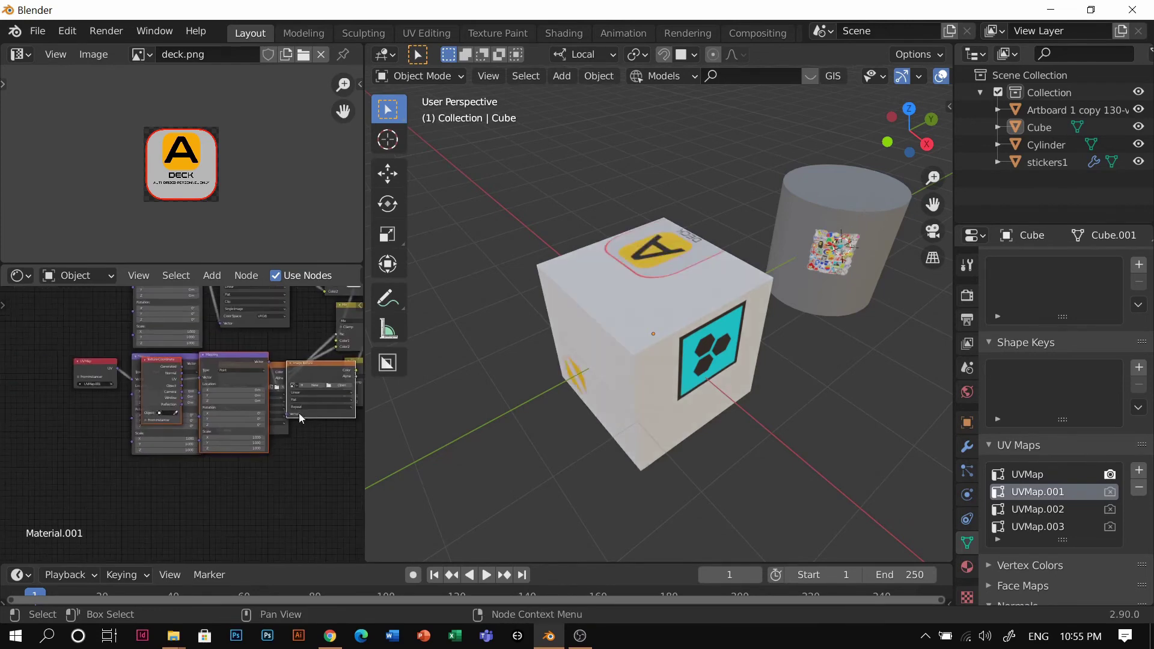
{"action": "left_click_drag", "start_coordinate": [325, 374], "coordinate": [256, 478]}
{"action": "middle_click_drag", "start_coordinate": [97, 497], "coordinate": [122, 462]}
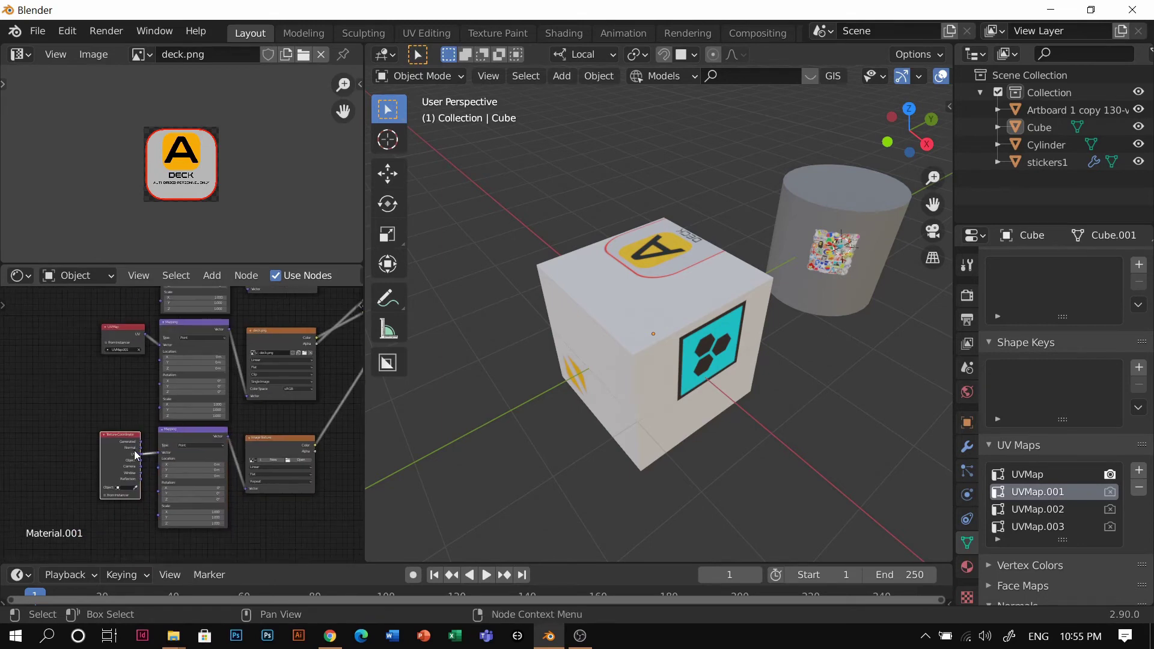
Step: Switch the new Texture Coordinate node to a UV Map input node
{"action": "key", "text": "shift+s"}
{"action": "mouse_move", "coordinate": [136, 453]}
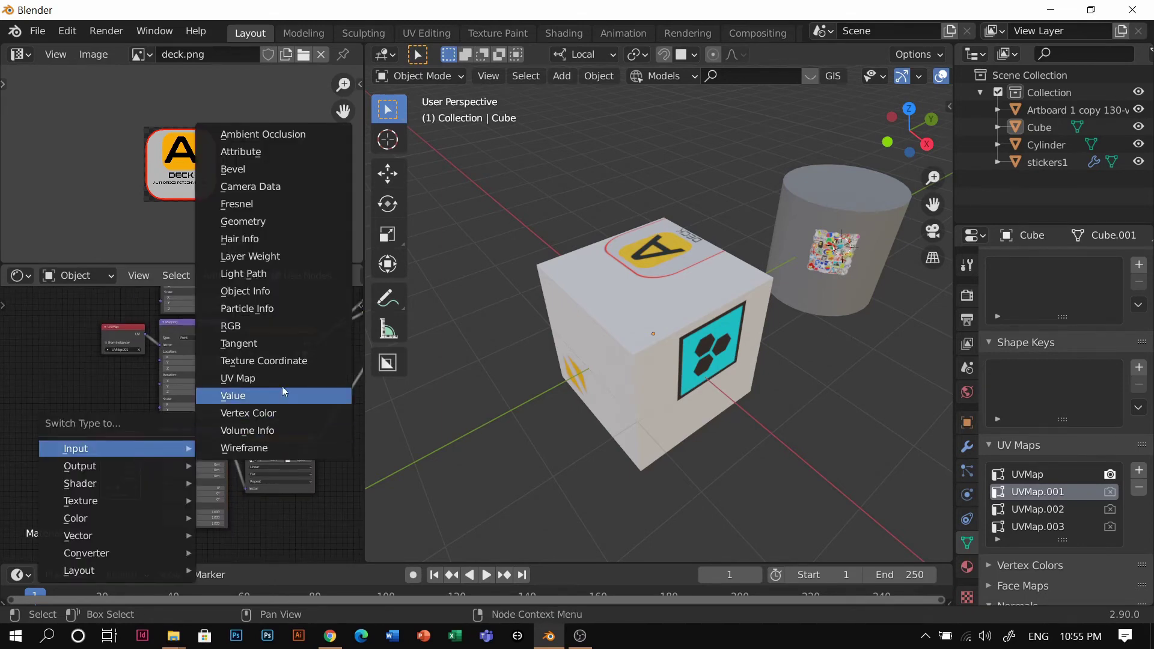
{"action": "left_click", "coordinate": [241, 378]}
Step: Assign UVMap.002 to the new UV Map node, make UVMap.002 the active UV map, and select the cube
{"action": "scroll", "coordinate": [139, 480], "scroll_direction": "up", "scroll_amount": 5}
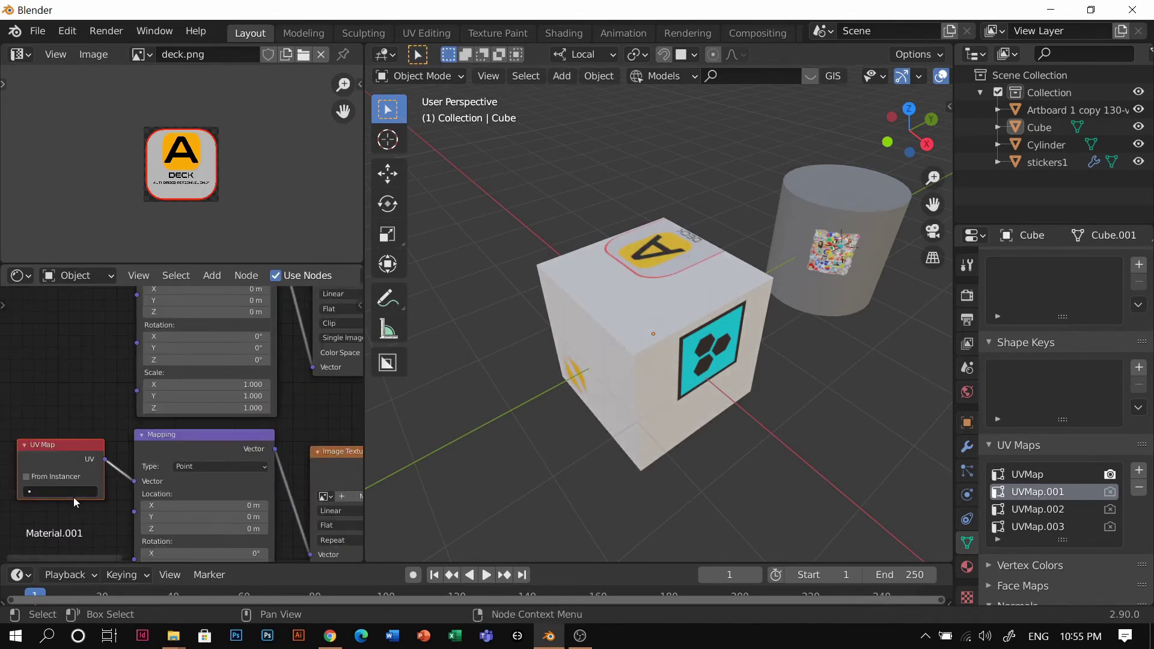
{"action": "left_click", "coordinate": [74, 497]}
{"action": "key", "text": "Escape"}
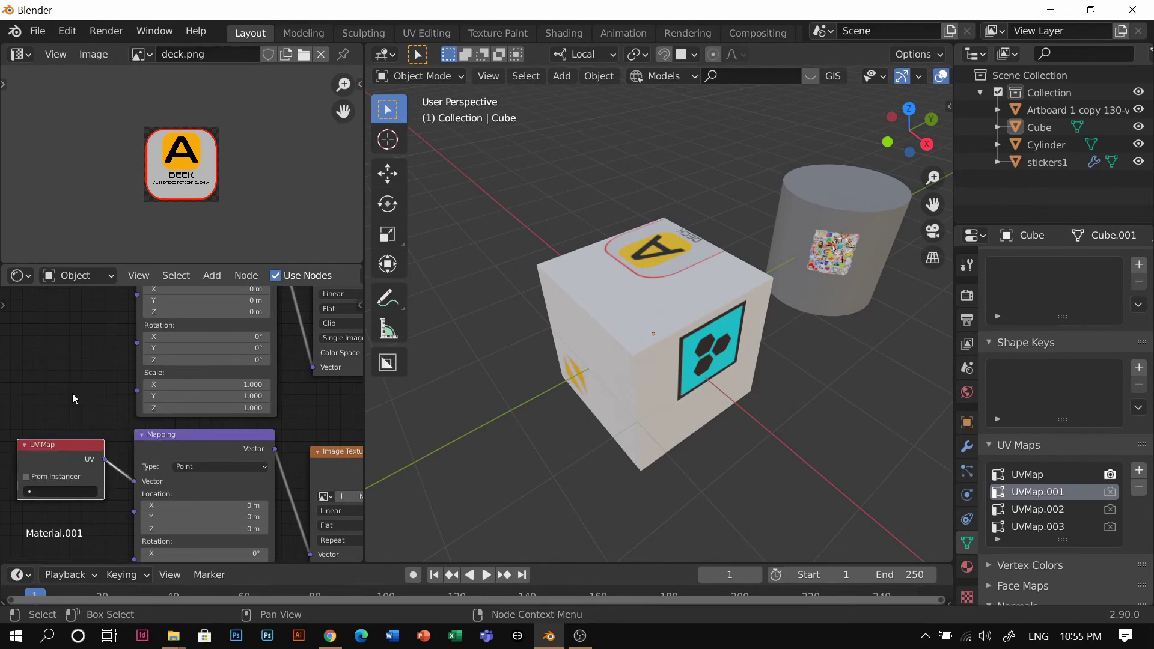
{"action": "left_click", "coordinate": [84, 493]}
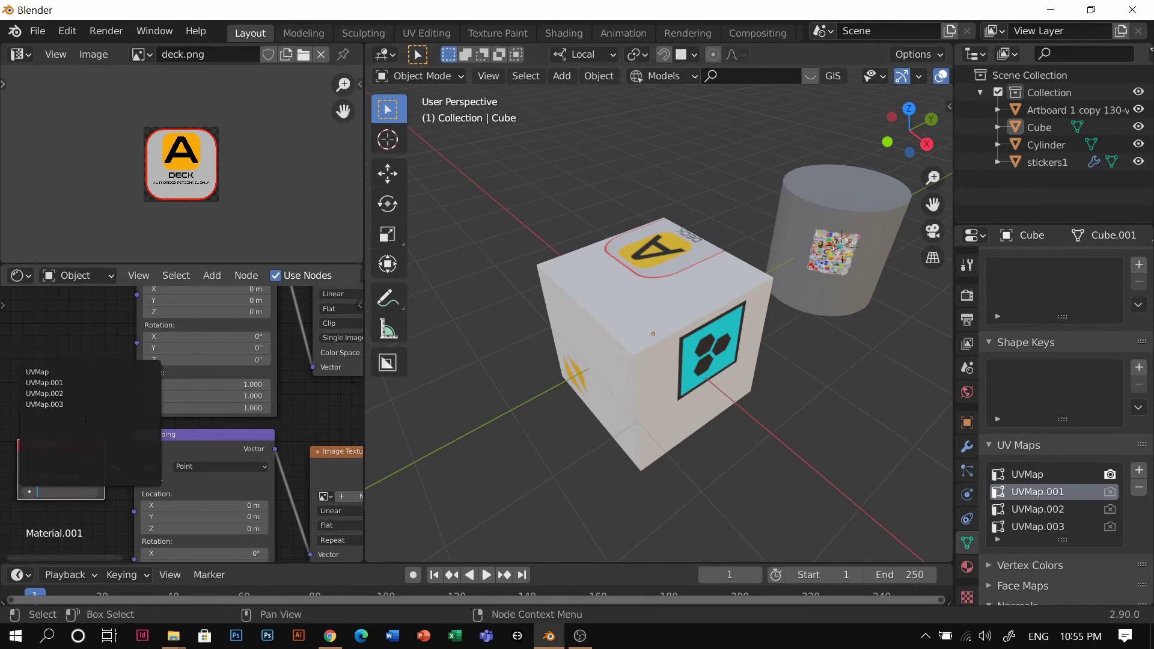
{"action": "left_click", "coordinate": [78, 393]}
{"action": "left_click", "coordinate": [1076, 512]}
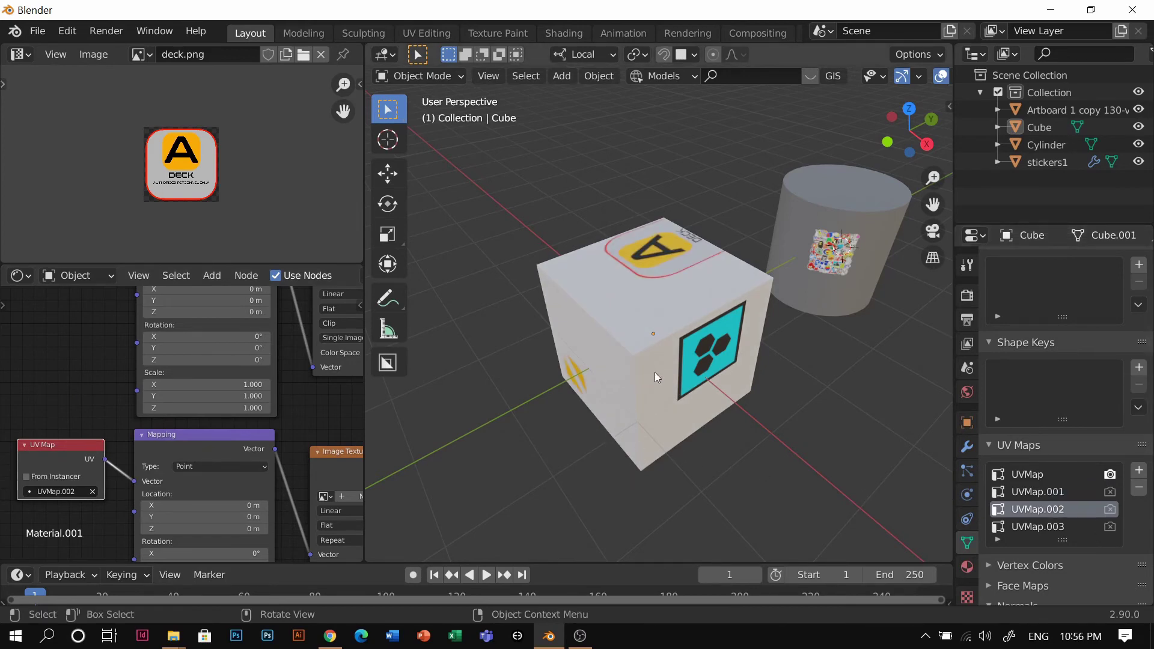
{"action": "left_click", "coordinate": [655, 330]}
Step: Load tribal geometric (cut 1).png from the tribal geometric folder into the new Image Texture node
{"action": "scroll", "coordinate": [256, 511], "scroll_direction": "down", "scroll_amount": 1}
{"action": "middle_click_drag", "start_coordinate": [259, 516], "coordinate": [112, 457]}
{"action": "scroll", "coordinate": [210, 454], "scroll_direction": "up", "scroll_amount": 1}
{"action": "left_click", "coordinate": [248, 442]}
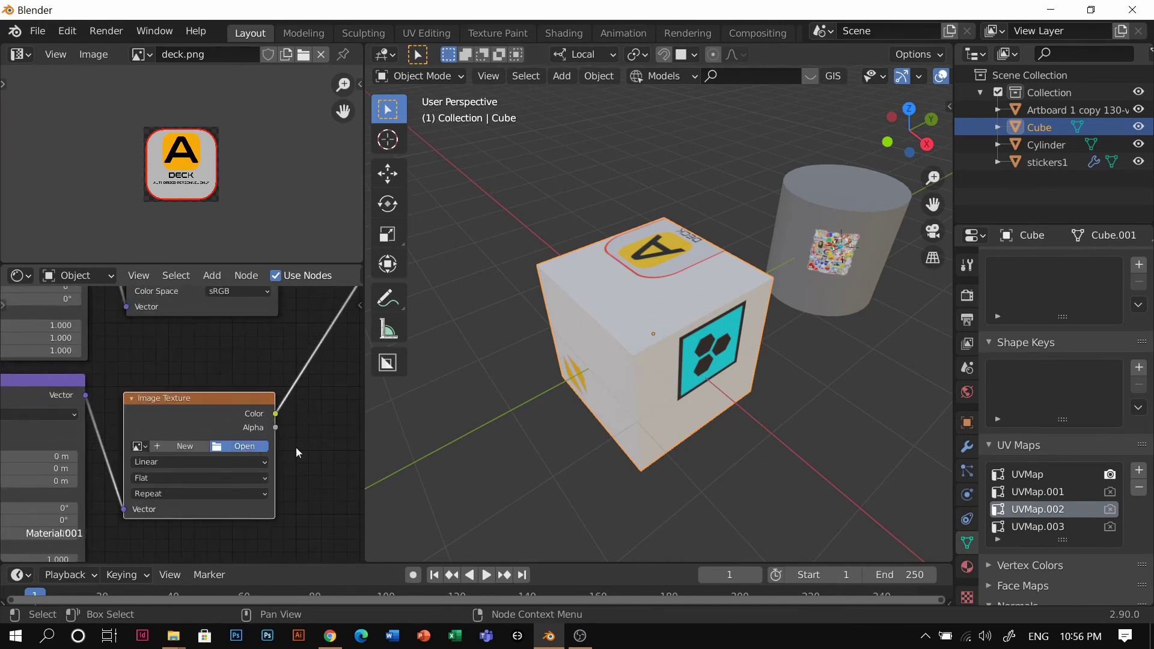
{"action": "left_click", "coordinate": [194, 564]}
{"action": "double_click", "coordinate": [806, 246]}
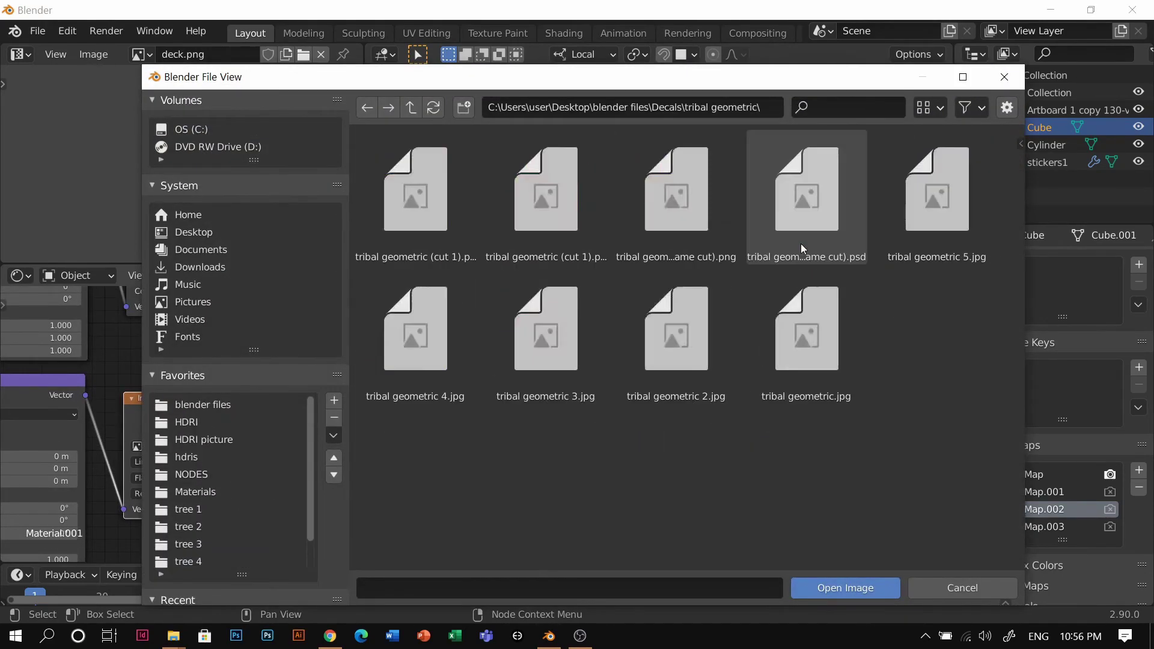
{"action": "double_click", "coordinate": [426, 200]}
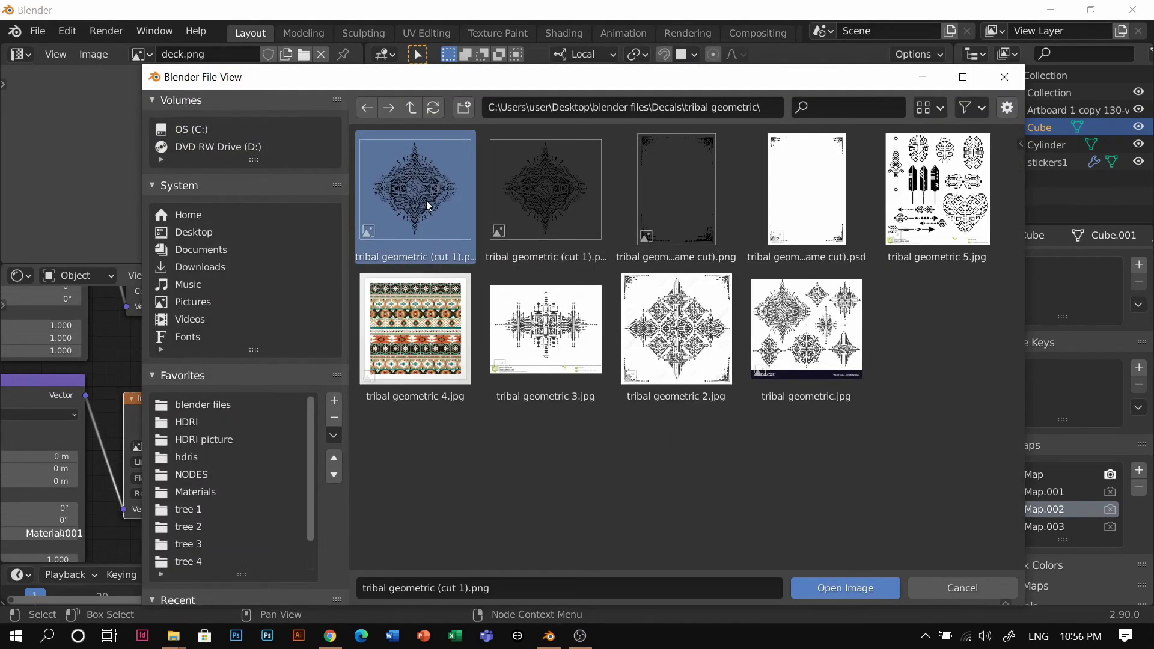
Step: Connect the tribal texture's Color to Color2 and its Alpha to Fac on the third Mix node
{"action": "scroll", "coordinate": [294, 421], "scroll_direction": "down", "scroll_amount": 2}
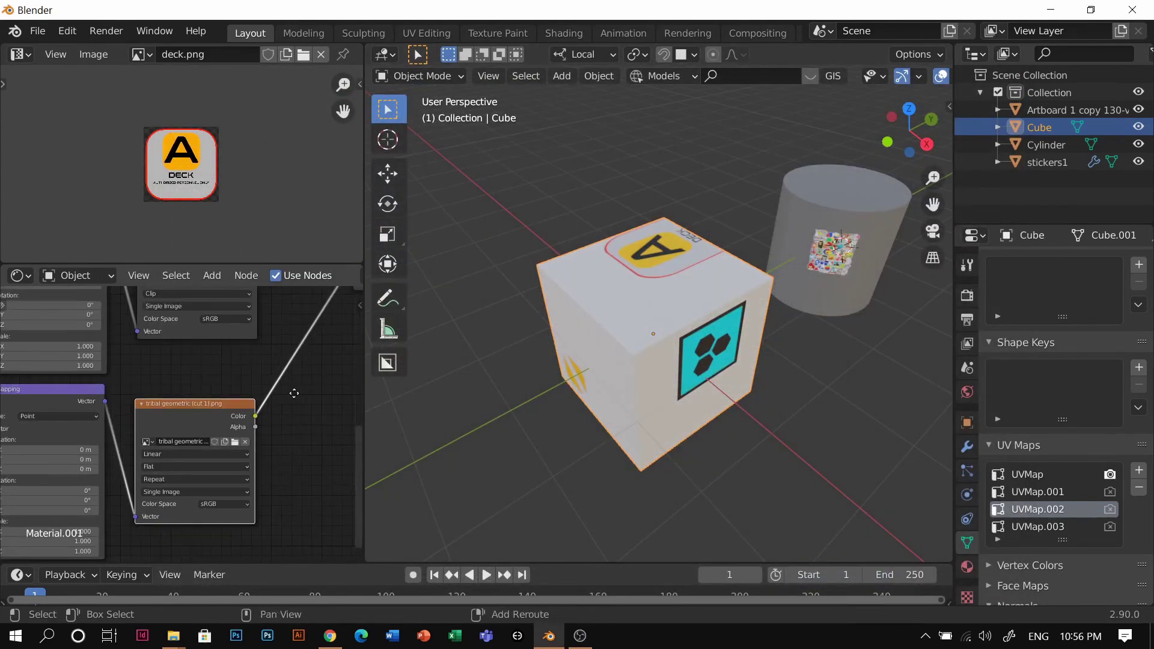
{"action": "middle_click_drag", "start_coordinate": [291, 391], "coordinate": [188, 470]}
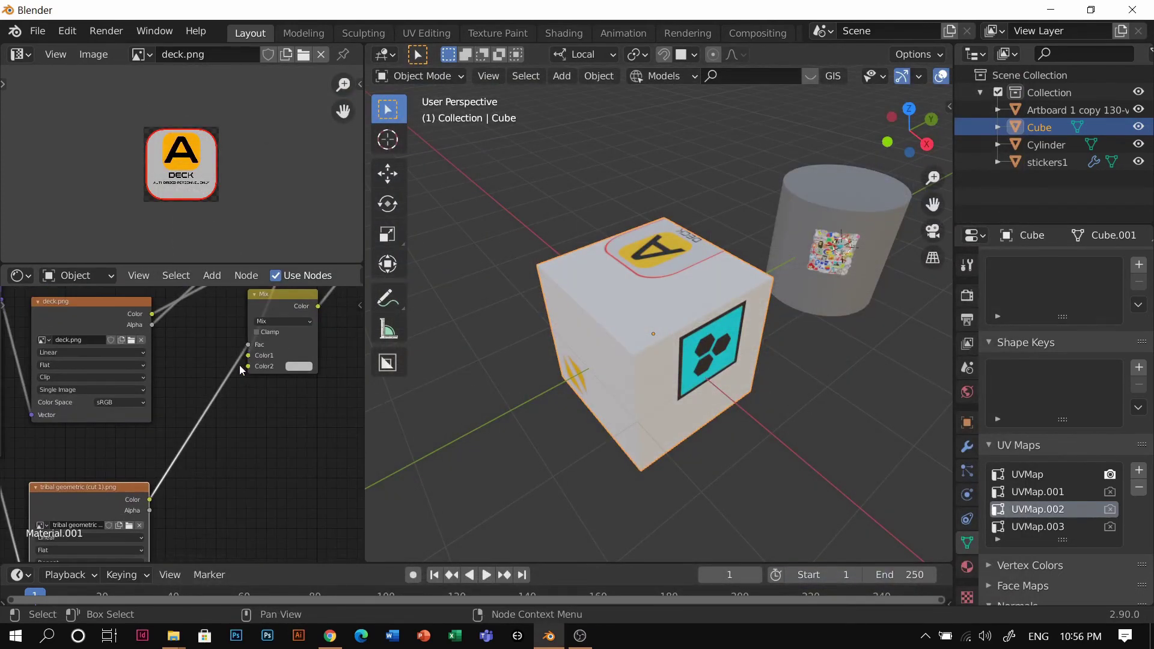
{"action": "mouse_move", "coordinate": [247, 349]}
{"action": "left_mouse_down"}
{"action": "mouse_move", "coordinate": [252, 388]}
{"action": "mouse_move", "coordinate": [249, 366]}
{"action": "left_mouse_up"}
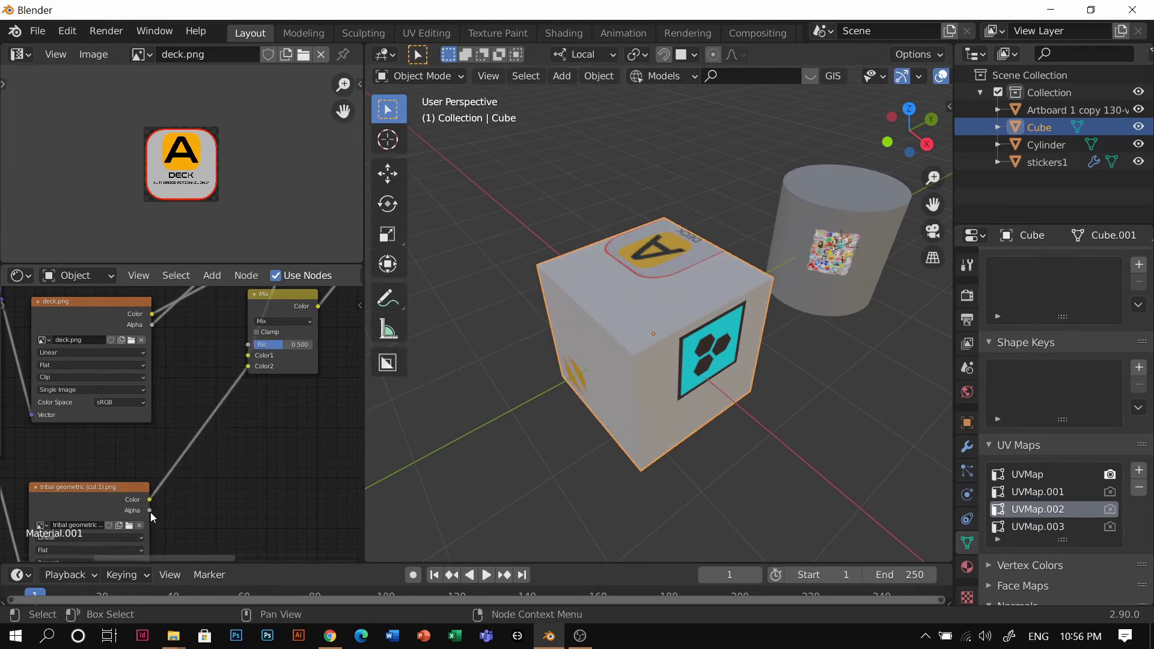
{"action": "left_click_drag", "start_coordinate": [150, 511], "coordinate": [251, 344]}
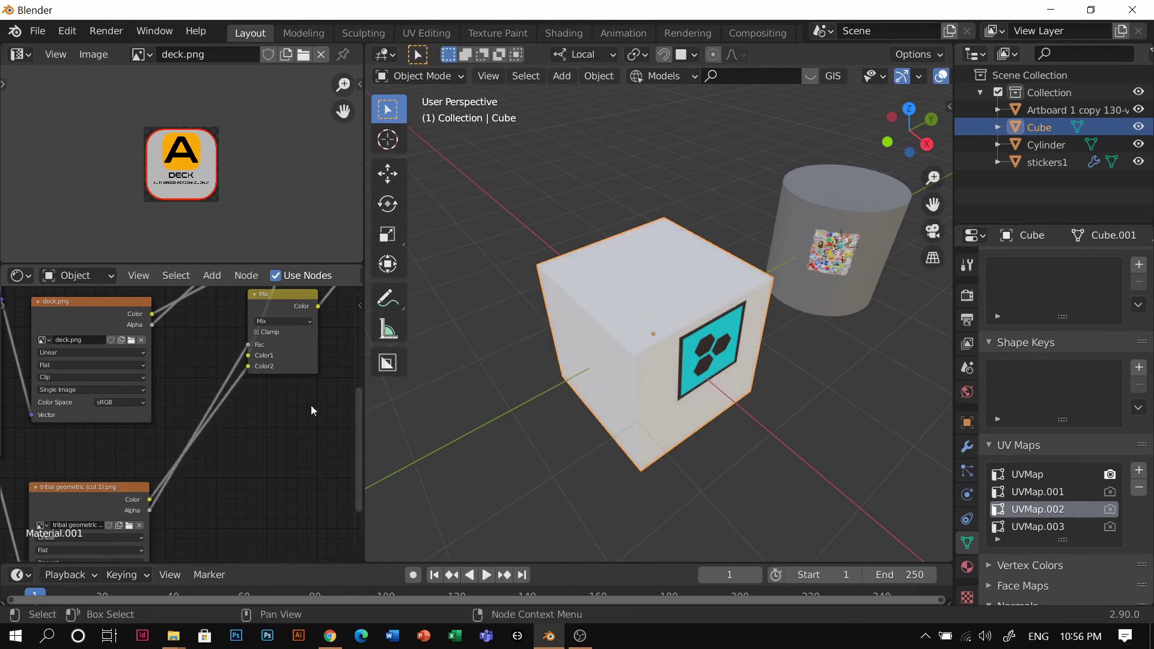
Step: In Edit Mode, select all of the cube's faces and scale their whole UV layout up to about 3 times its size
{"action": "scroll", "coordinate": [324, 415], "scroll_direction": "down", "scroll_amount": 1}
{"action": "scroll", "coordinate": [673, 333], "scroll_direction": "down", "scroll_amount": 3}
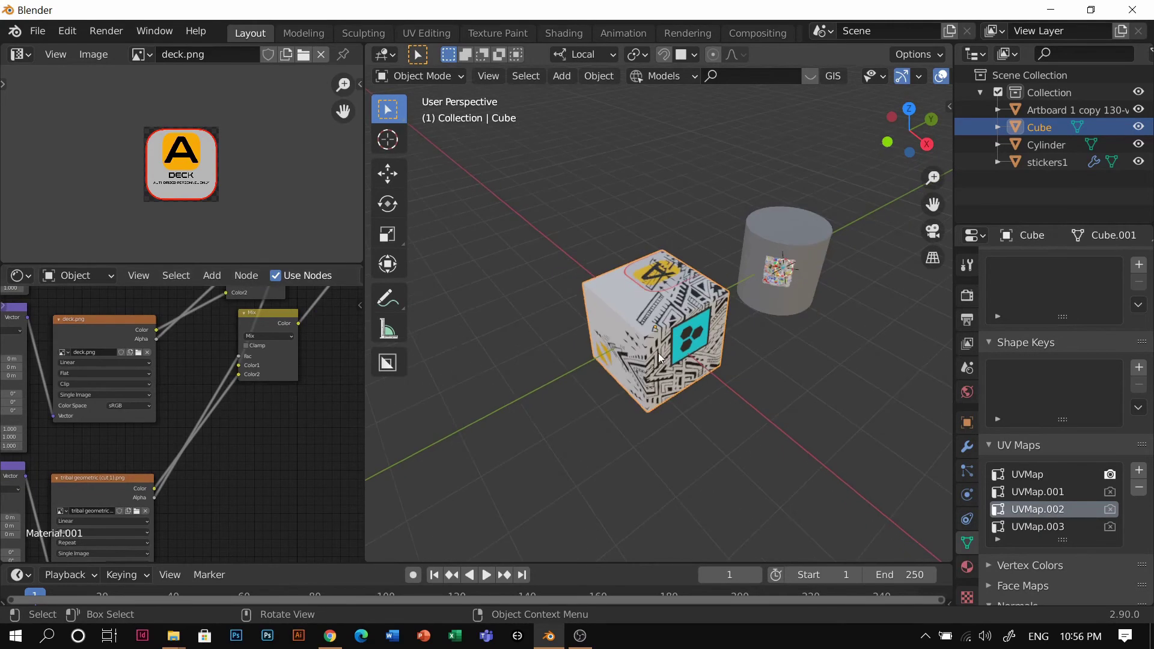
{"action": "scroll", "coordinate": [277, 421], "scroll_direction": "down", "scroll_amount": 4}
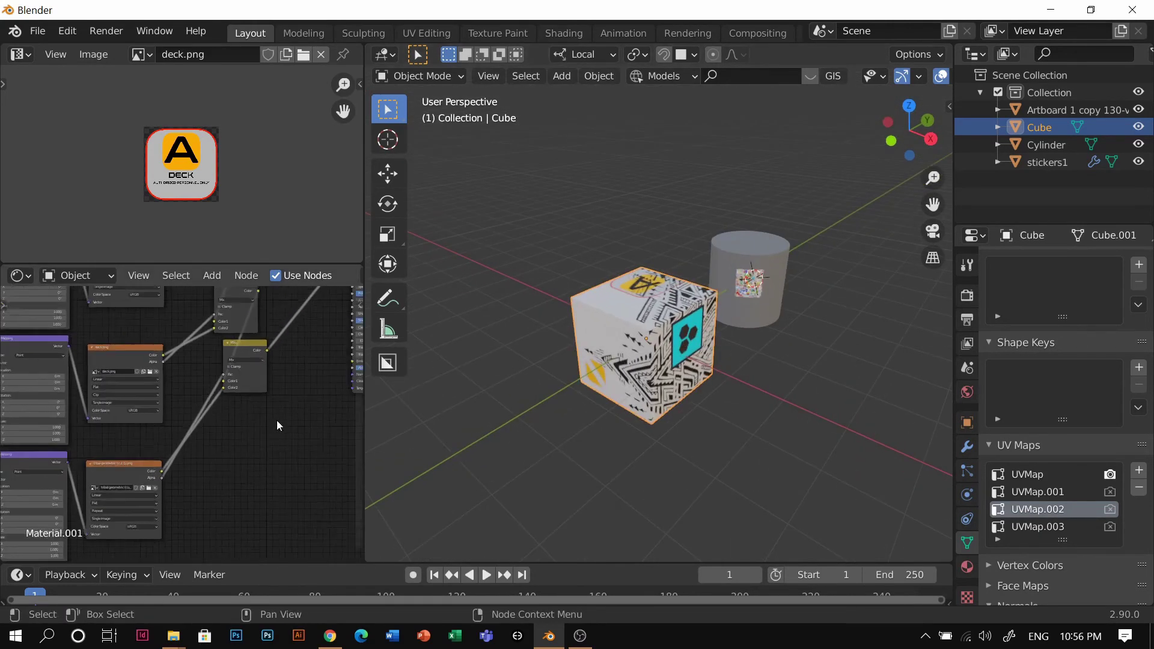
{"action": "key", "text": "ctrl+Tab"}
{"action": "left_click", "coordinate": [759, 344]}
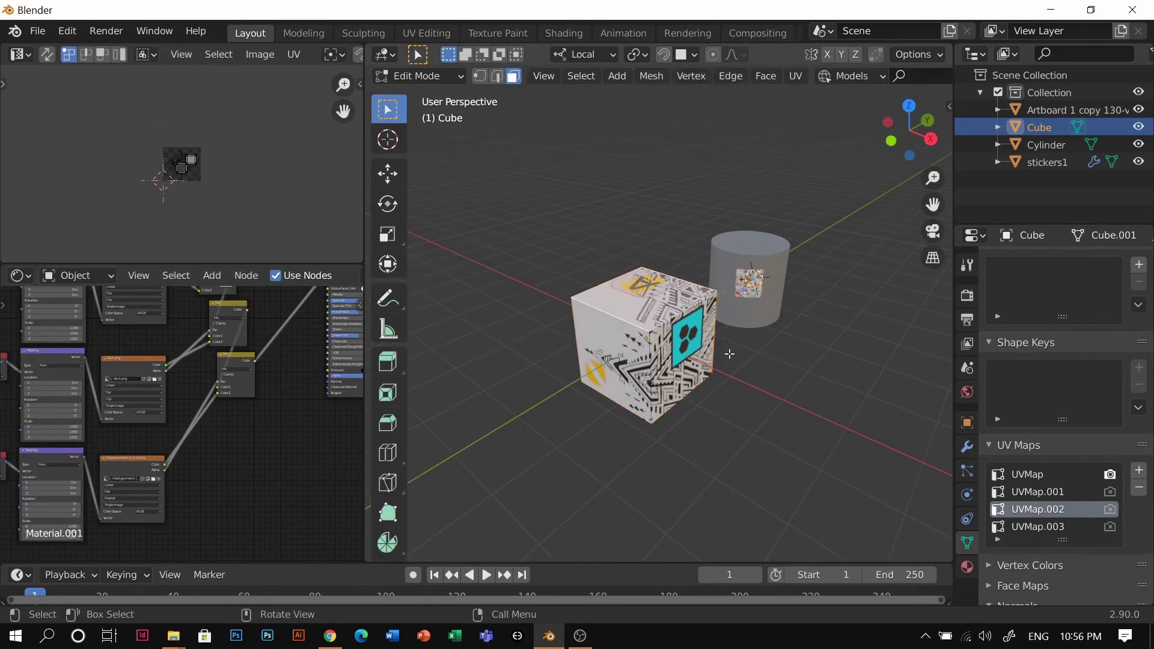
{"action": "key", "text": "a"}
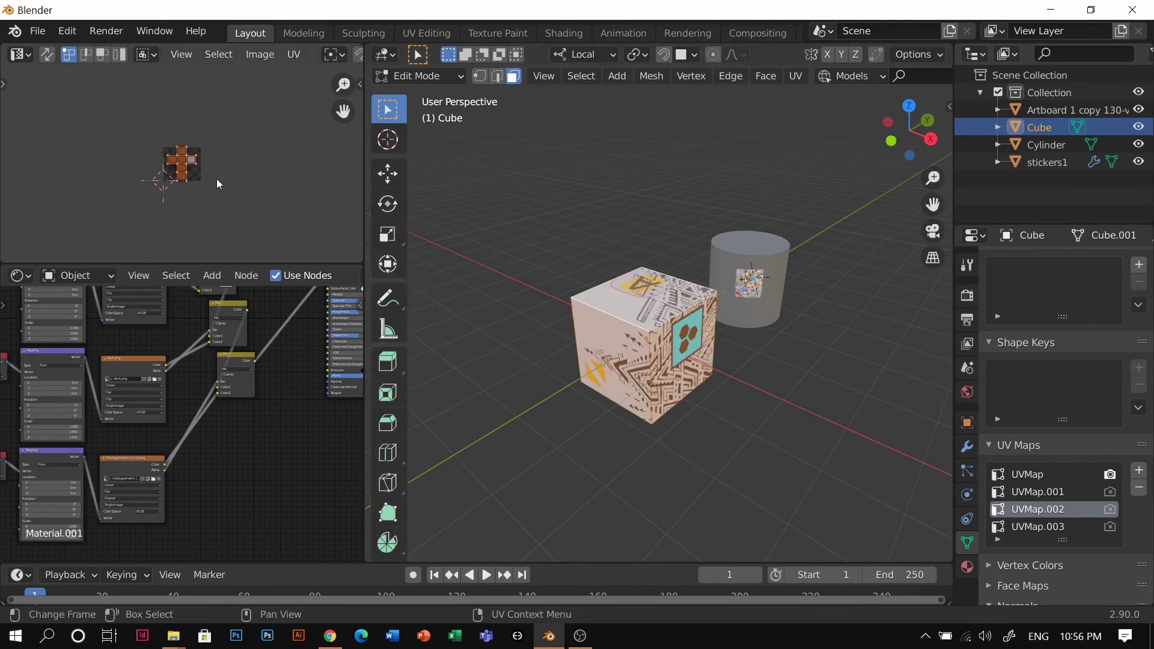
{"action": "key", "text": "s"}
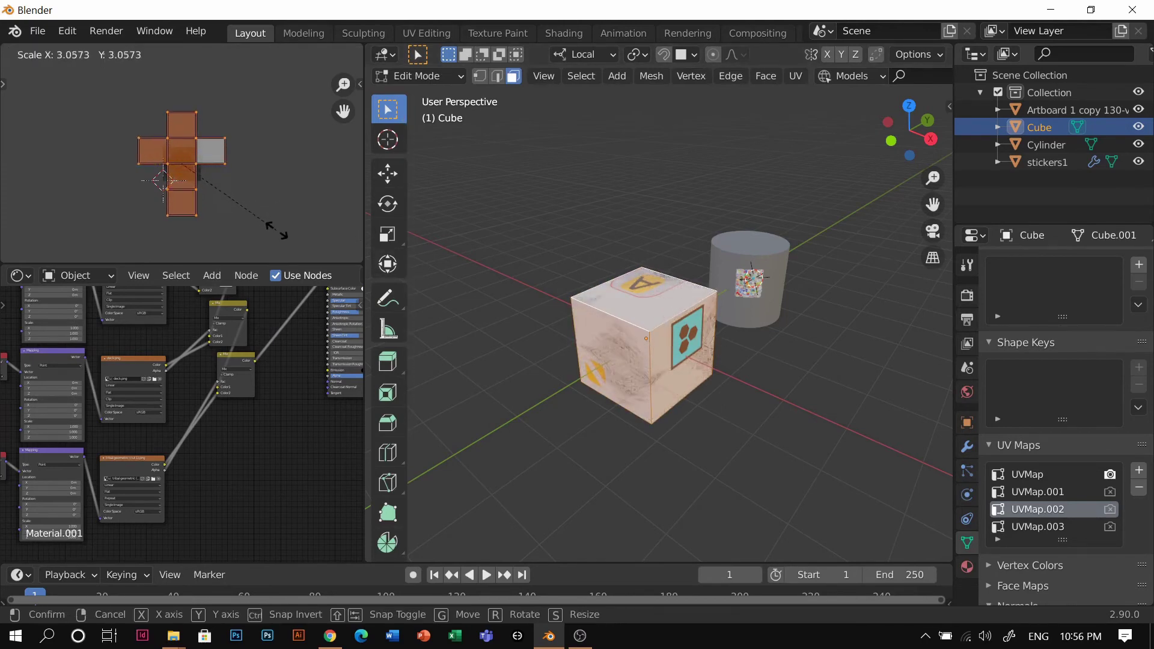
{"action": "left_click", "coordinate": [280, 236]}
Step: Set the tribal texture's extension to Clip, and move the UV layout so the pattern wraps around the vertical edge between the two side faces
{"action": "scroll", "coordinate": [192, 418], "scroll_direction": "up", "scroll_amount": 2}
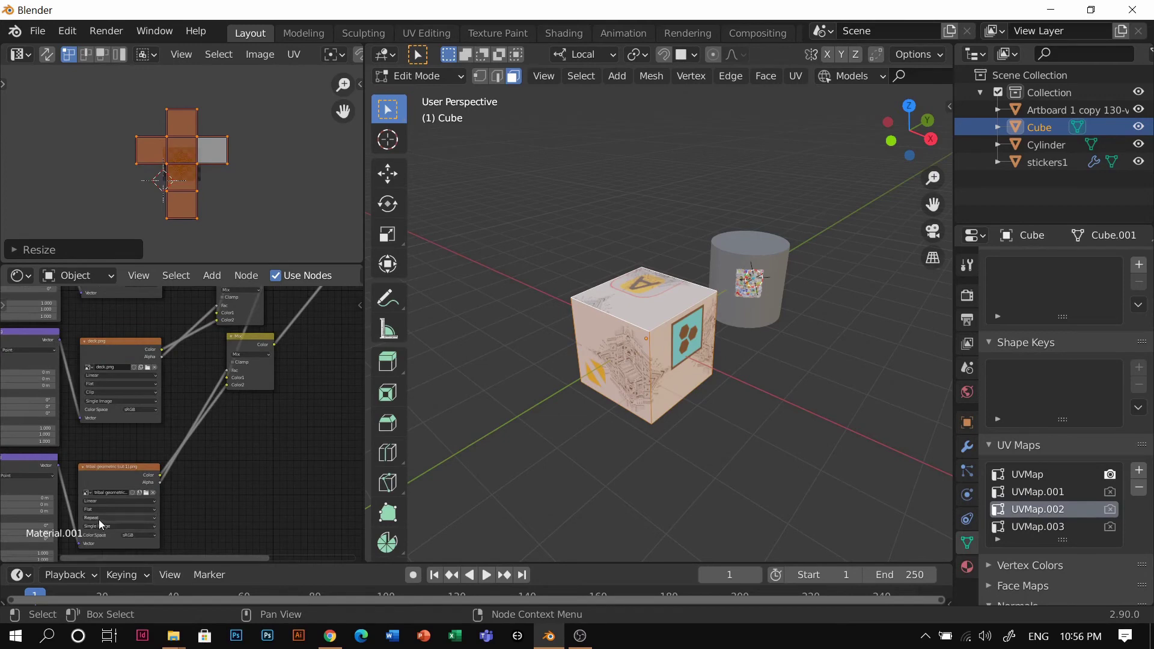
{"action": "left_click", "coordinate": [100, 540]}
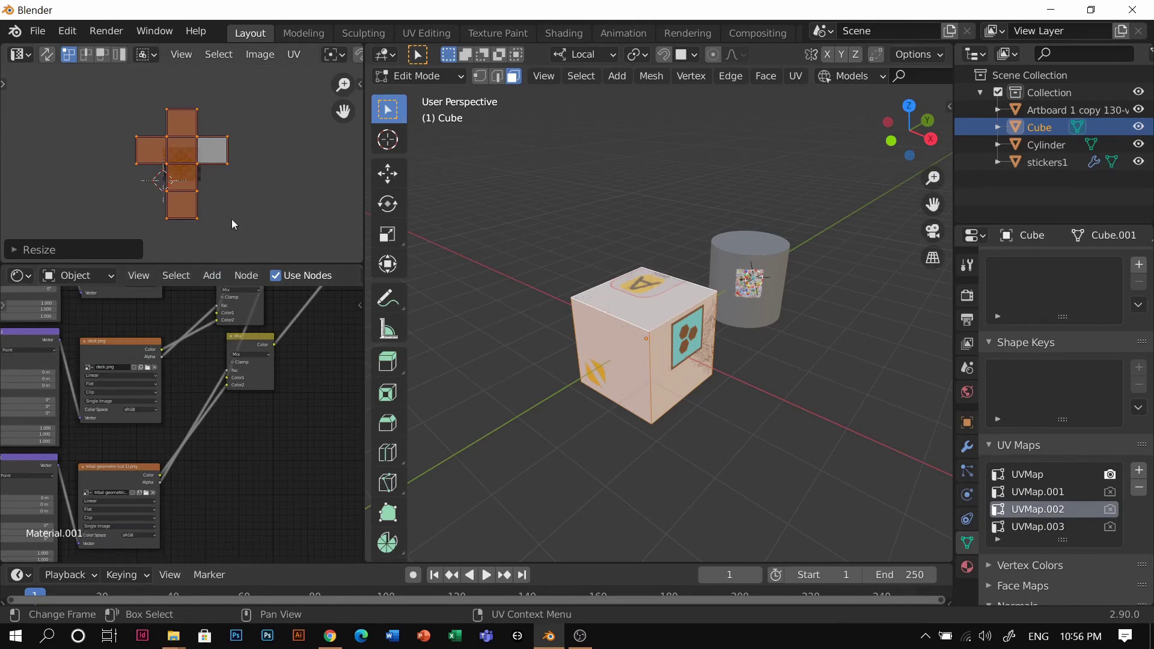
{"action": "key", "text": "g"}
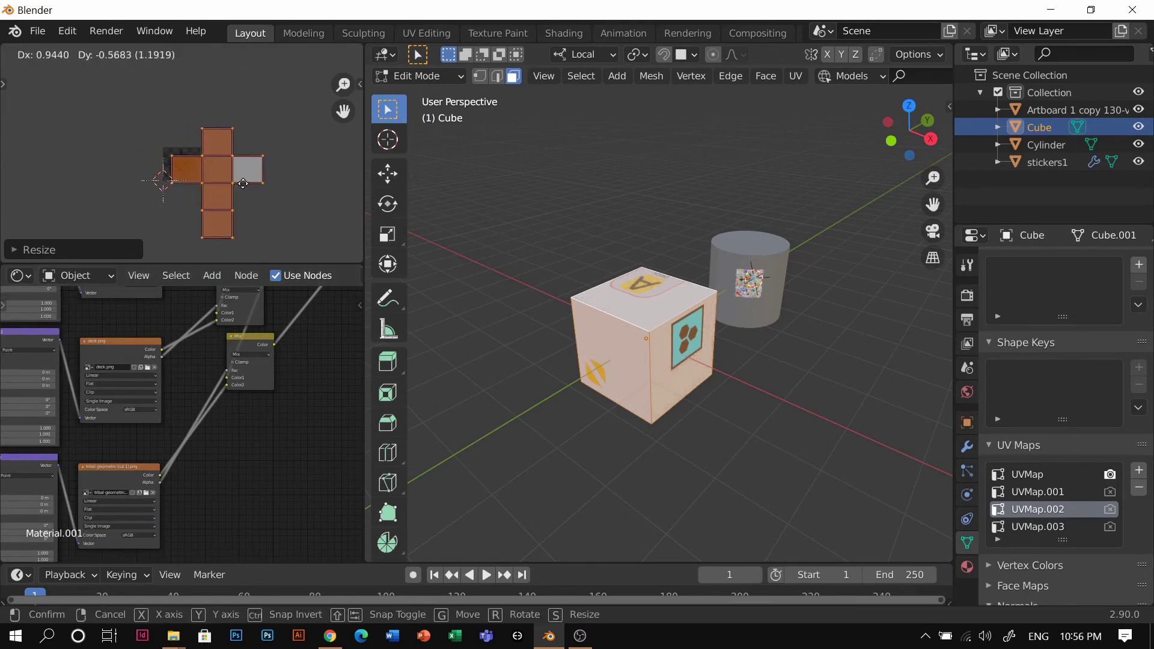
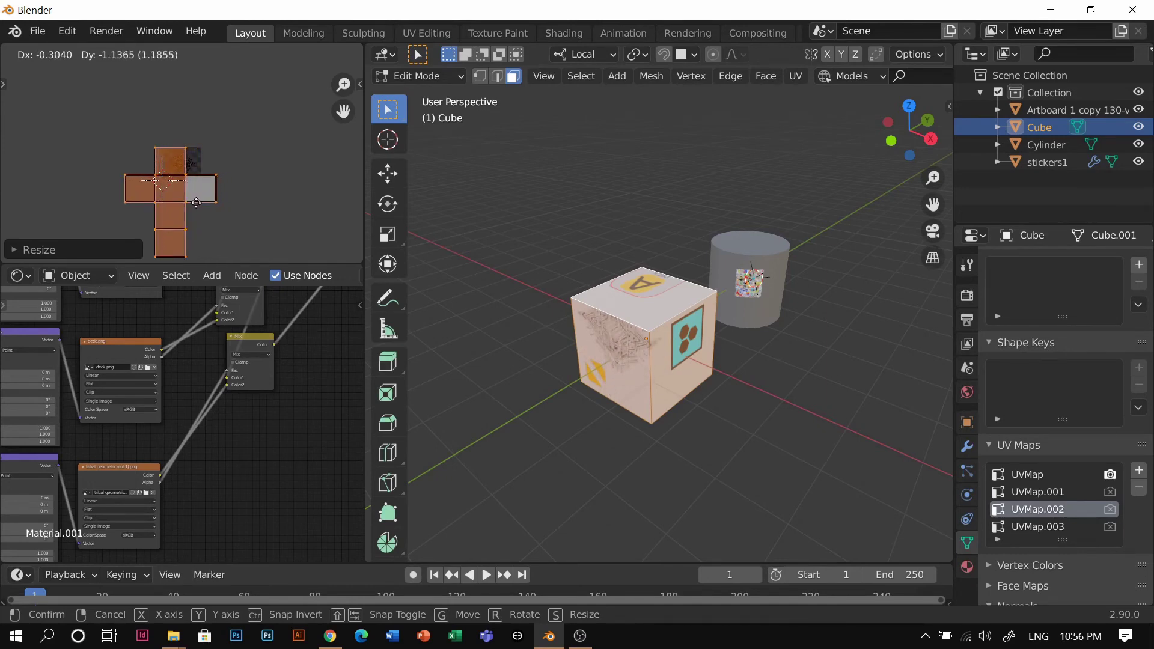
{"action": "left_click", "coordinate": [209, 204]}
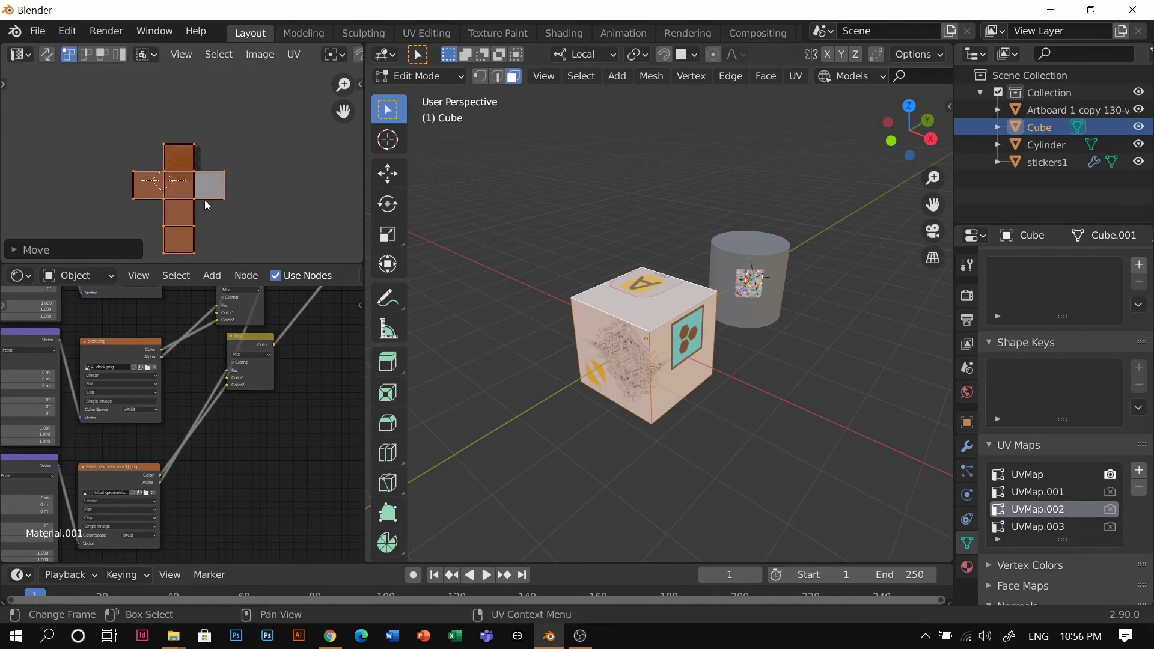
{"action": "key", "text": "Tab"}
Step: Examine from several angles how the tribal decal wraps around the cube's edge beside the other decals
{"action": "scroll", "coordinate": [672, 360], "scroll_direction": "up", "scroll_amount": 4}
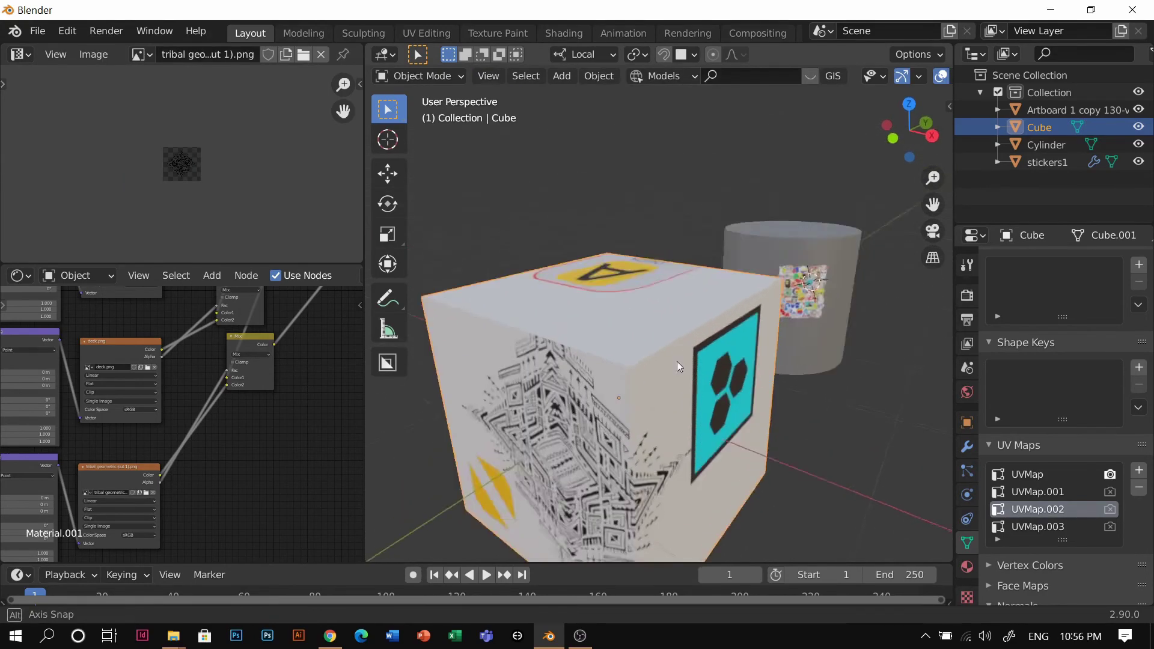
{"action": "middle_click_drag", "start_coordinate": [677, 362], "coordinate": [667, 287]}
{"action": "scroll", "coordinate": [668, 287], "scroll_direction": "down", "scroll_amount": 3}
{"action": "middle_click_drag", "start_coordinate": [644, 326], "coordinate": [615, 357]}
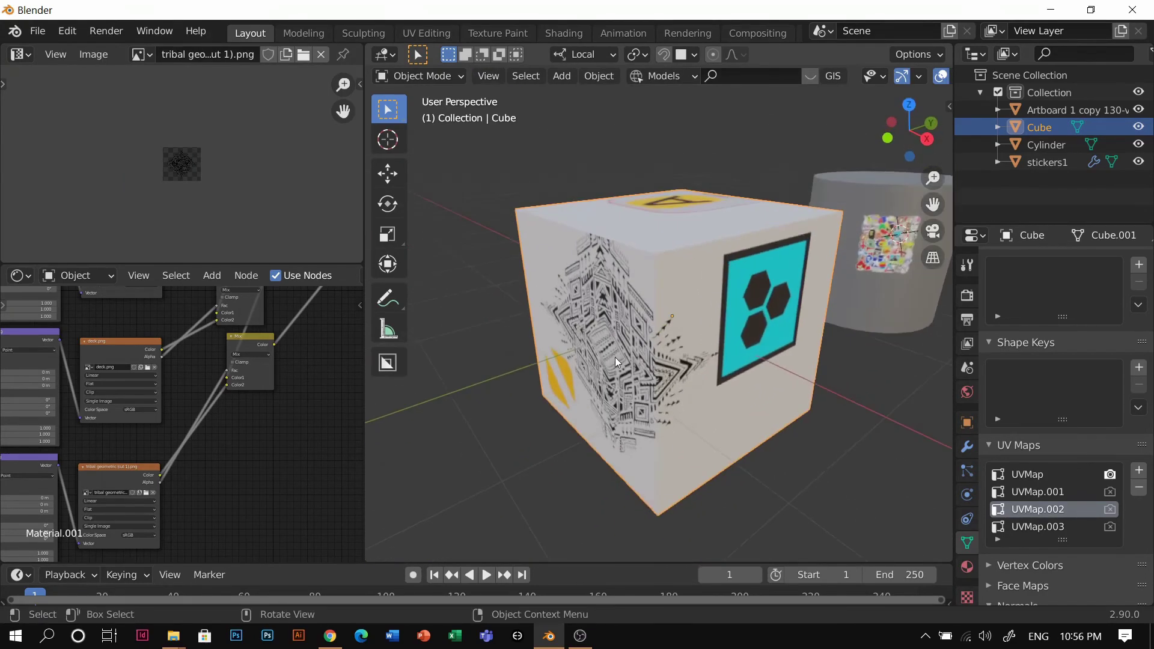
{"action": "scroll", "coordinate": [615, 357], "scroll_direction": "down", "scroll_amount": 2}
{"action": "scroll", "coordinate": [619, 350], "scroll_direction": "up", "scroll_amount": 1}
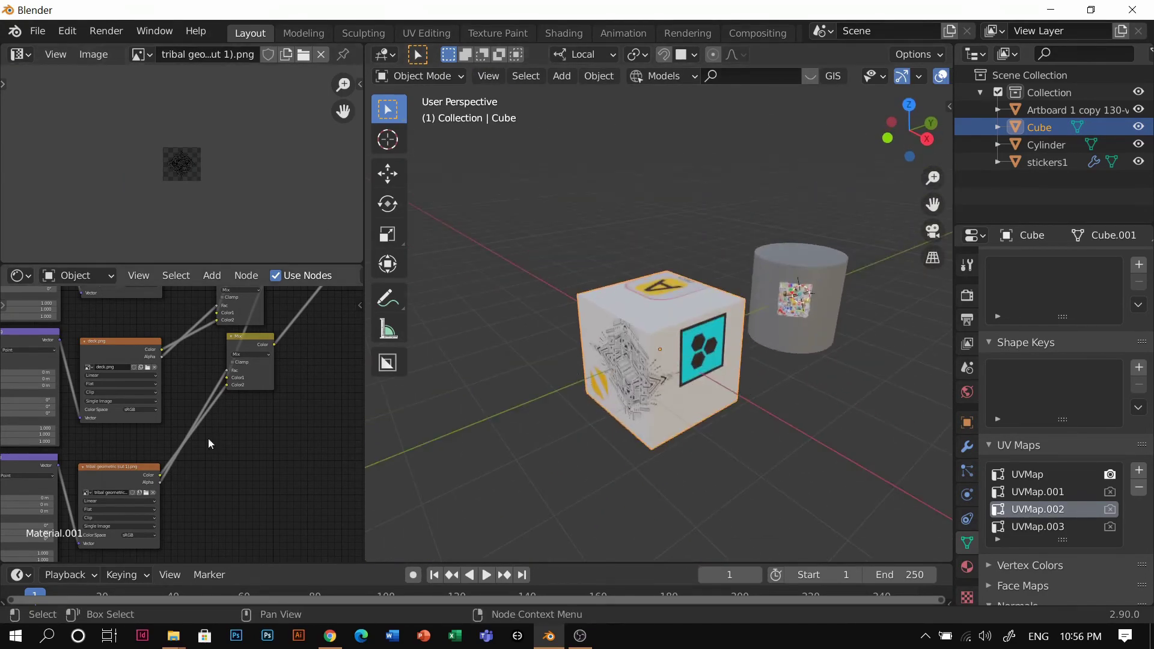
Step: Review the three stacked UV Map, Mapping and Image Texture chains and how each feeds its Mix node before the Principled BSDF
{"action": "scroll", "coordinate": [208, 439], "scroll_direction": "up", "scroll_amount": 1}
{"action": "middle_click_drag", "start_coordinate": [199, 449], "coordinate": [245, 442]}
{"action": "scroll", "coordinate": [236, 435], "scroll_direction": "down", "scroll_amount": 4}
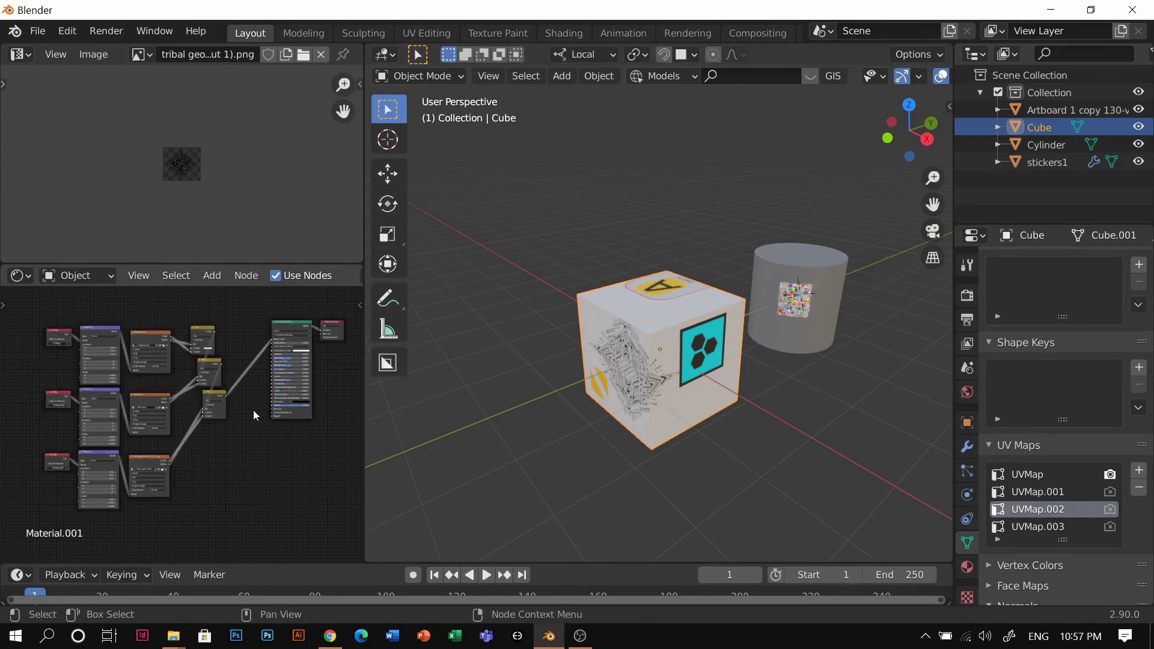
{"action": "scroll", "coordinate": [211, 482], "scroll_direction": "up", "scroll_amount": 2}
{"action": "scroll", "coordinate": [183, 460], "scroll_direction": "up", "scroll_amount": 1}
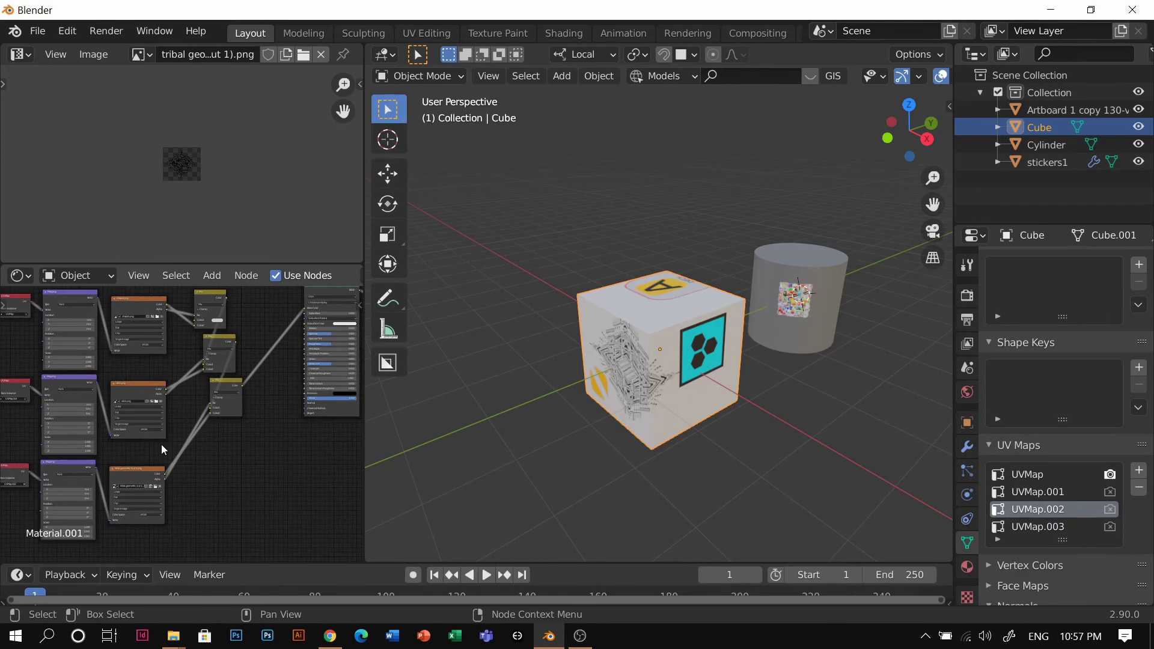
{"action": "scroll", "coordinate": [186, 448], "scroll_direction": "up", "scroll_amount": 2}
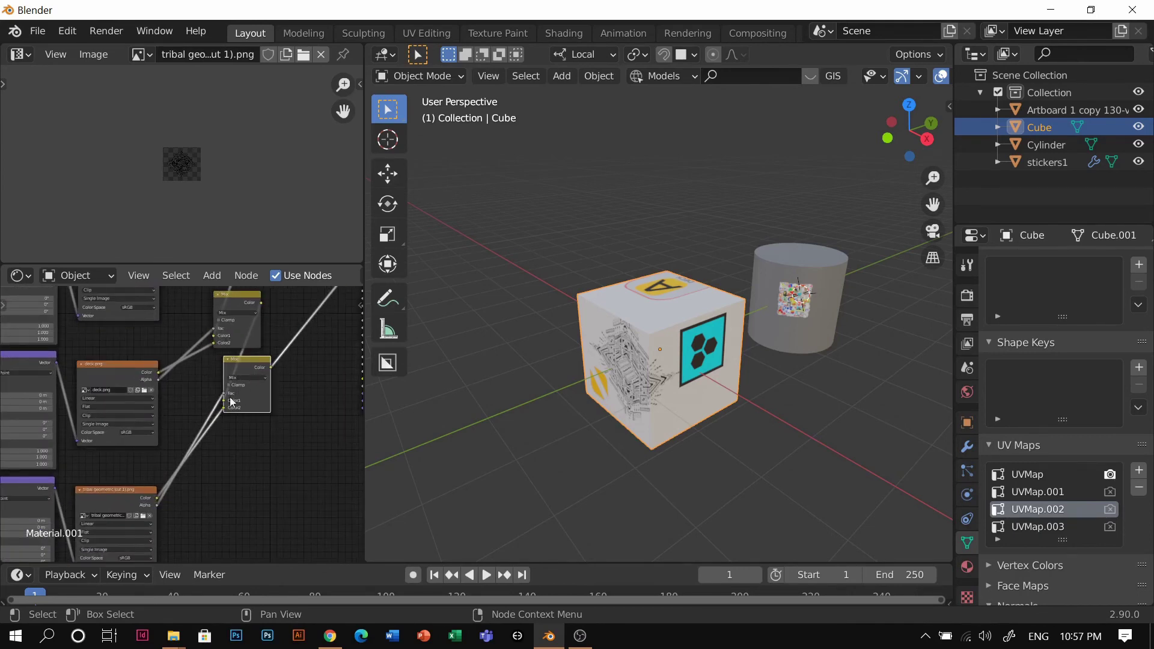
{"action": "scroll", "coordinate": [233, 421], "scroll_direction": "up", "scroll_amount": 3}
{"action": "middle_click_drag", "start_coordinate": [196, 433], "coordinate": [293, 331], "text": "shift"}
{"action": "middle_click_drag", "start_coordinate": [112, 433], "coordinate": [215, 471], "text": "shift"}
{"action": "scroll", "coordinate": [97, 400], "scroll_direction": "down", "scroll_amount": 2}
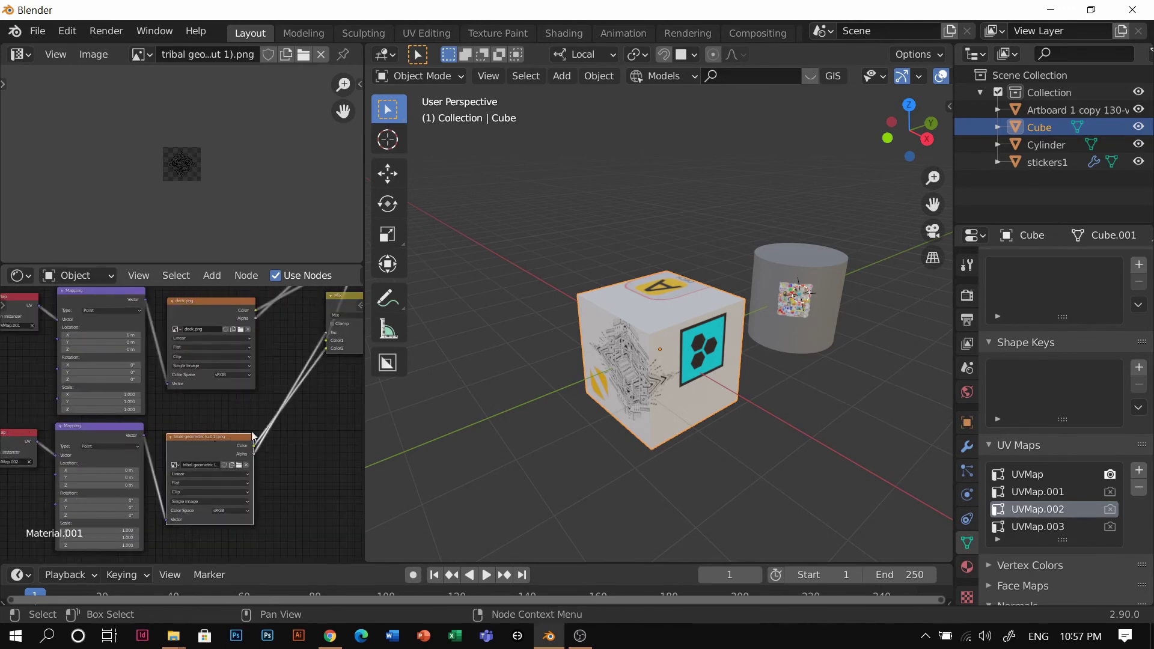
{"action": "middle_click_drag", "start_coordinate": [313, 348], "coordinate": [215, 419]}
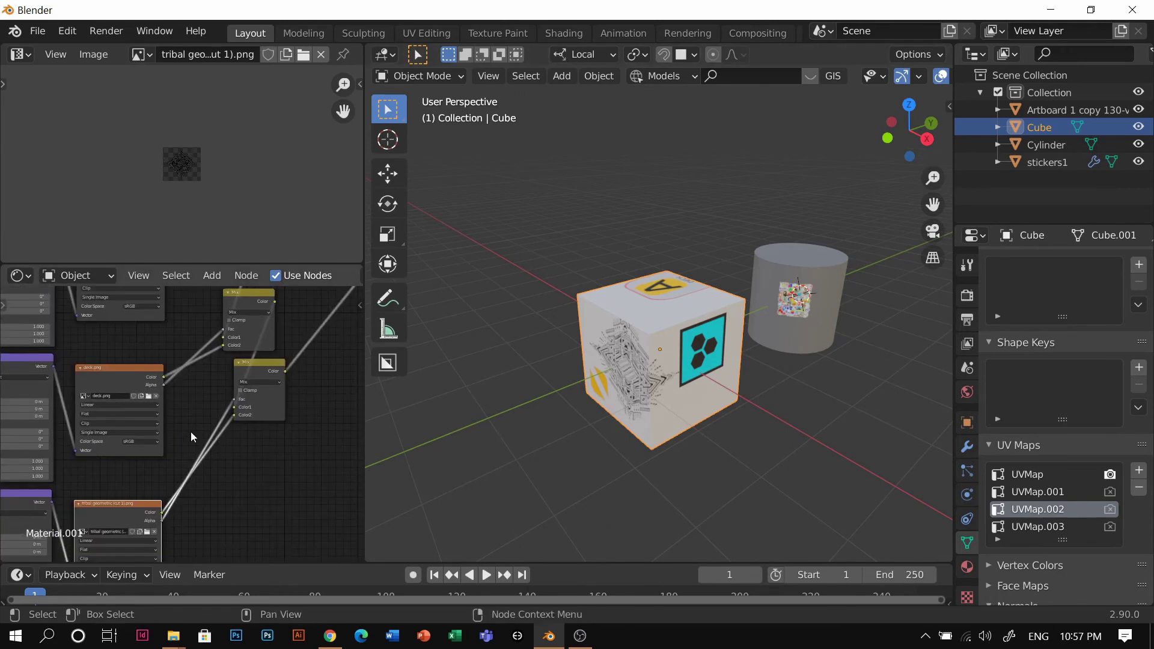
{"action": "left_click", "coordinate": [799, 411]}
{"action": "scroll", "coordinate": [261, 417], "scroll_direction": "down", "scroll_amount": 1}
{"action": "middle_click_drag", "start_coordinate": [261, 418], "coordinate": [297, 376]}
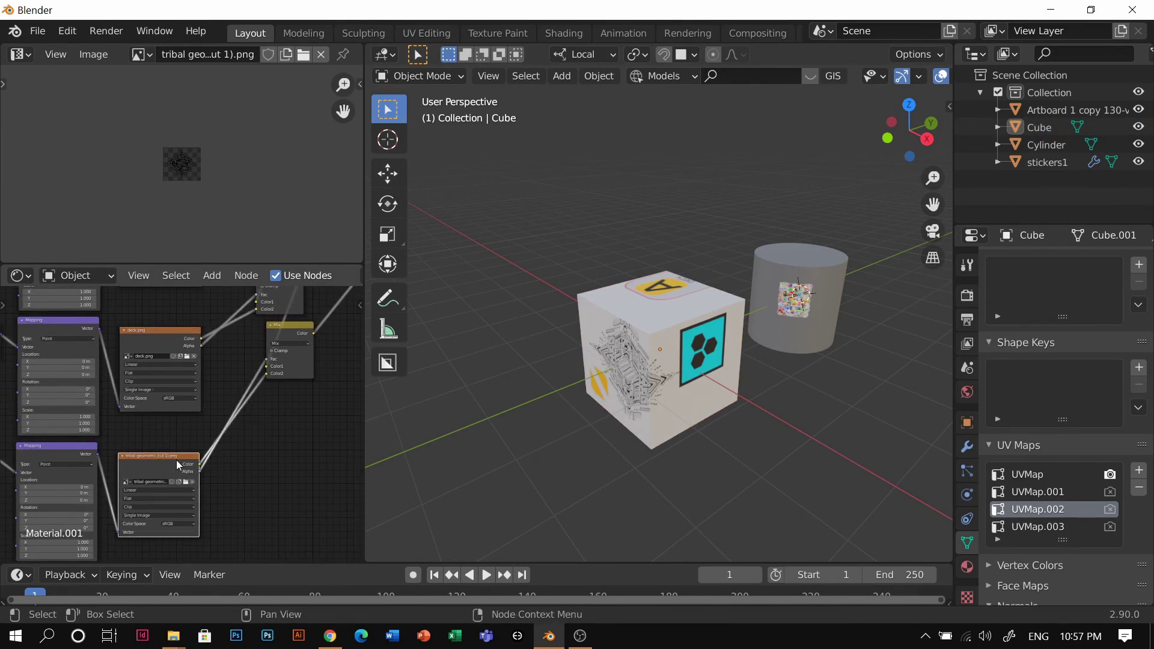
{"action": "middle_click_drag", "start_coordinate": [159, 451], "coordinate": [251, 447]}
{"action": "left_click", "coordinate": [627, 387]}
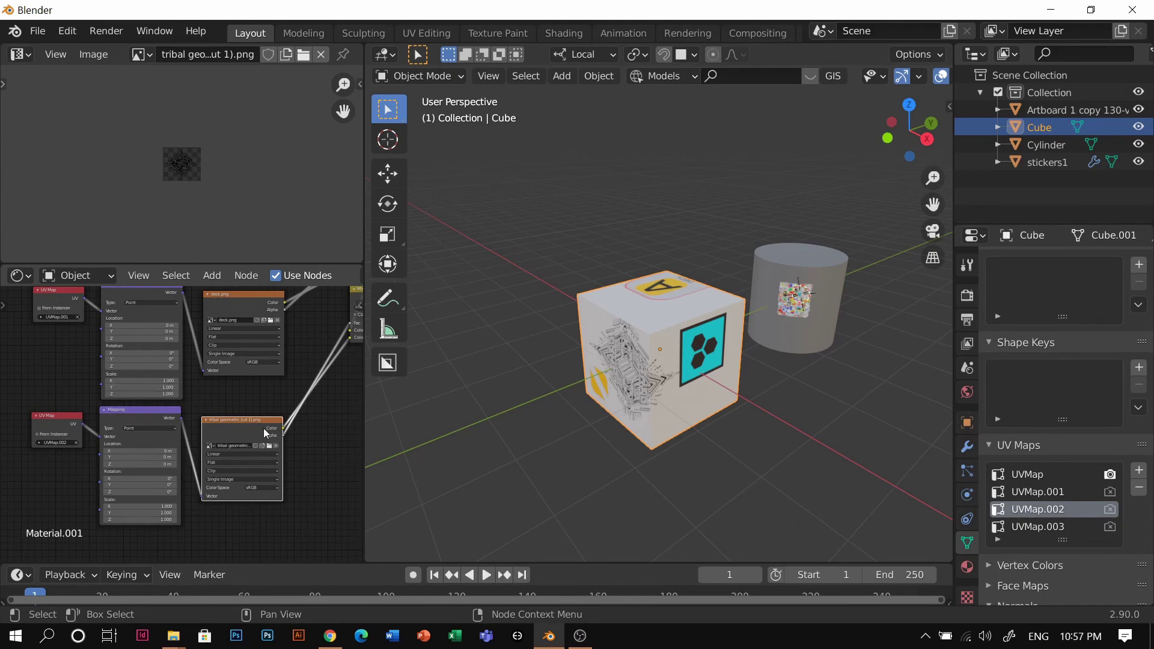
{"action": "middle_click_drag", "start_coordinate": [247, 402], "coordinate": [126, 416]}
{"action": "scroll", "coordinate": [155, 464], "scroll_direction": "up", "scroll_amount": 2}
{"action": "middle_click_drag", "start_coordinate": [205, 456], "coordinate": [184, 494]}
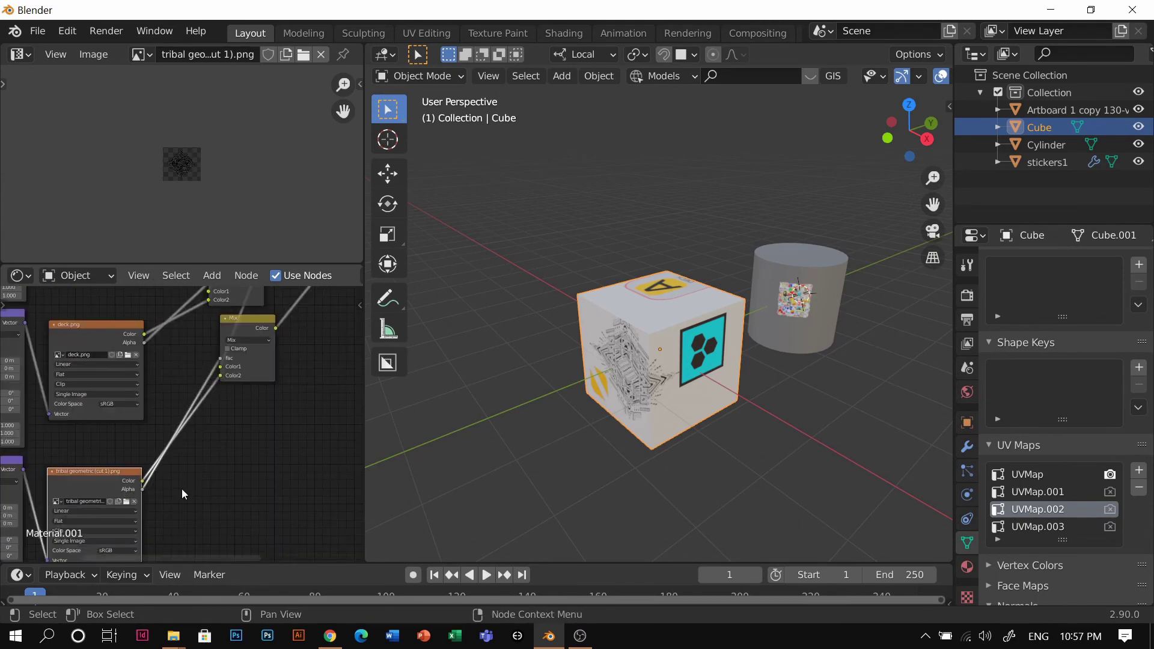
Step: Examine the tribal Image Texture node and trace its links through the last Mix node to the Principled BSDF
{"action": "scroll", "coordinate": [182, 494], "scroll_direction": "down", "scroll_amount": 3}
{"action": "scroll", "coordinate": [110, 479], "scroll_direction": "up", "scroll_amount": 4}
{"action": "middle_click_drag", "start_coordinate": [101, 518], "coordinate": [171, 437]}
{"action": "scroll", "coordinate": [171, 438], "scroll_direction": "up", "scroll_amount": 5}
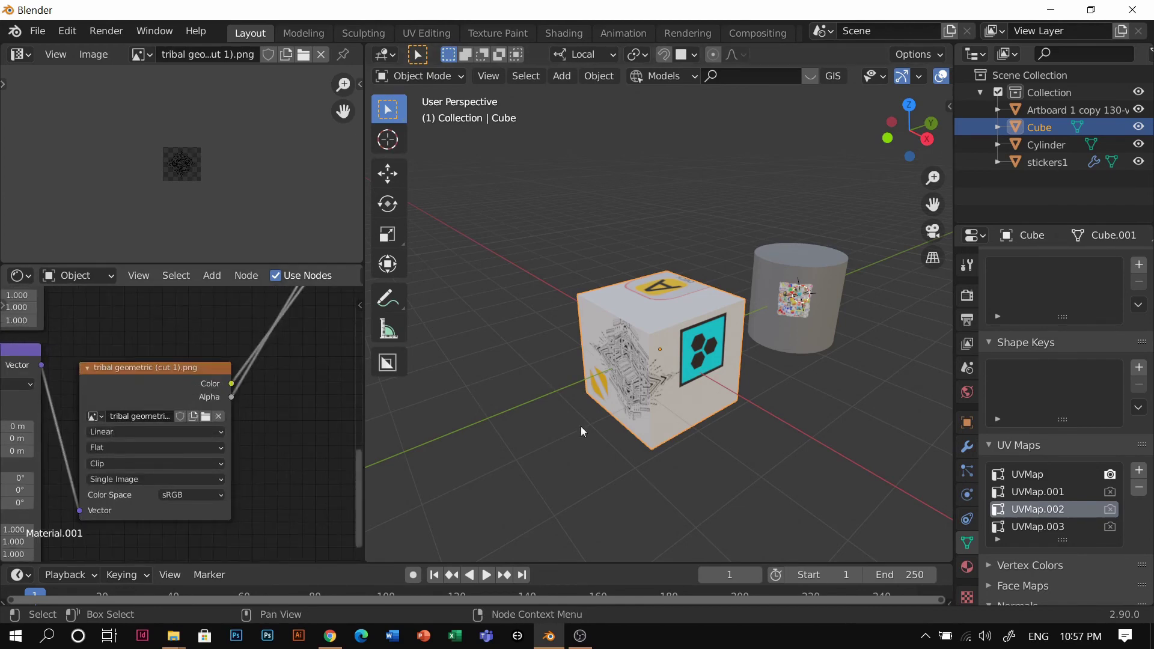
{"action": "middle_click_drag", "start_coordinate": [245, 407], "coordinate": [173, 464]}
{"action": "scroll", "coordinate": [189, 445], "scroll_direction": "down", "scroll_amount": 4}
{"action": "middle_click_drag", "start_coordinate": [283, 364], "coordinate": [165, 495]}
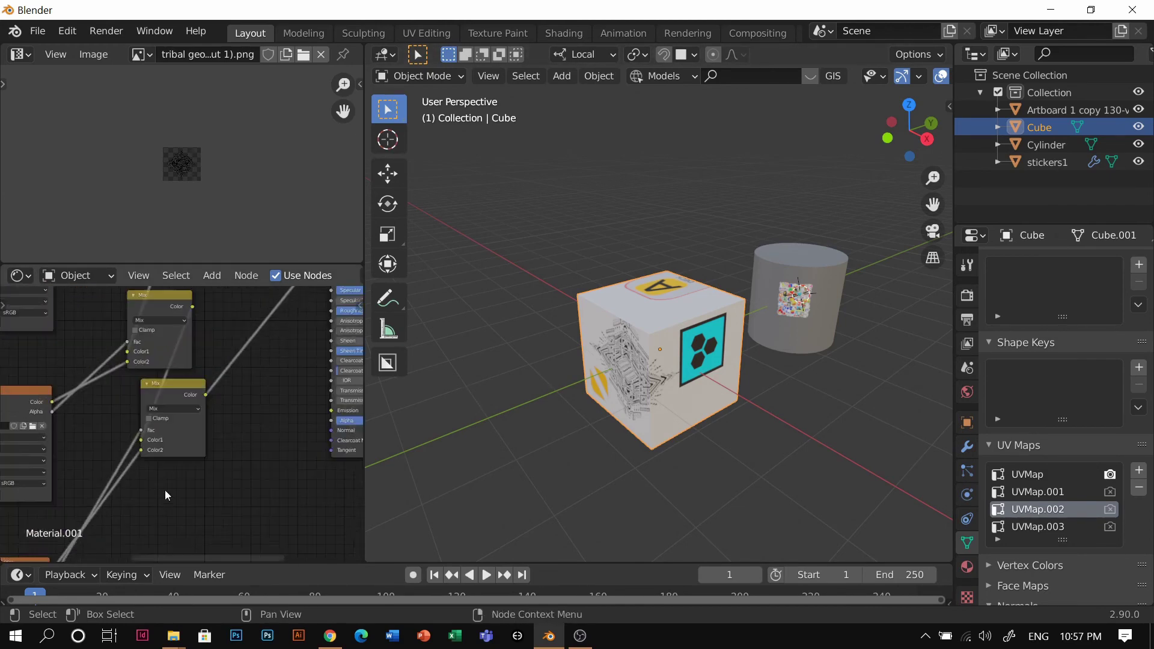
{"action": "scroll", "coordinate": [188, 424], "scroll_direction": "down", "scroll_amount": 6}
{"action": "middle_click_drag", "start_coordinate": [255, 397], "coordinate": [121, 486]}
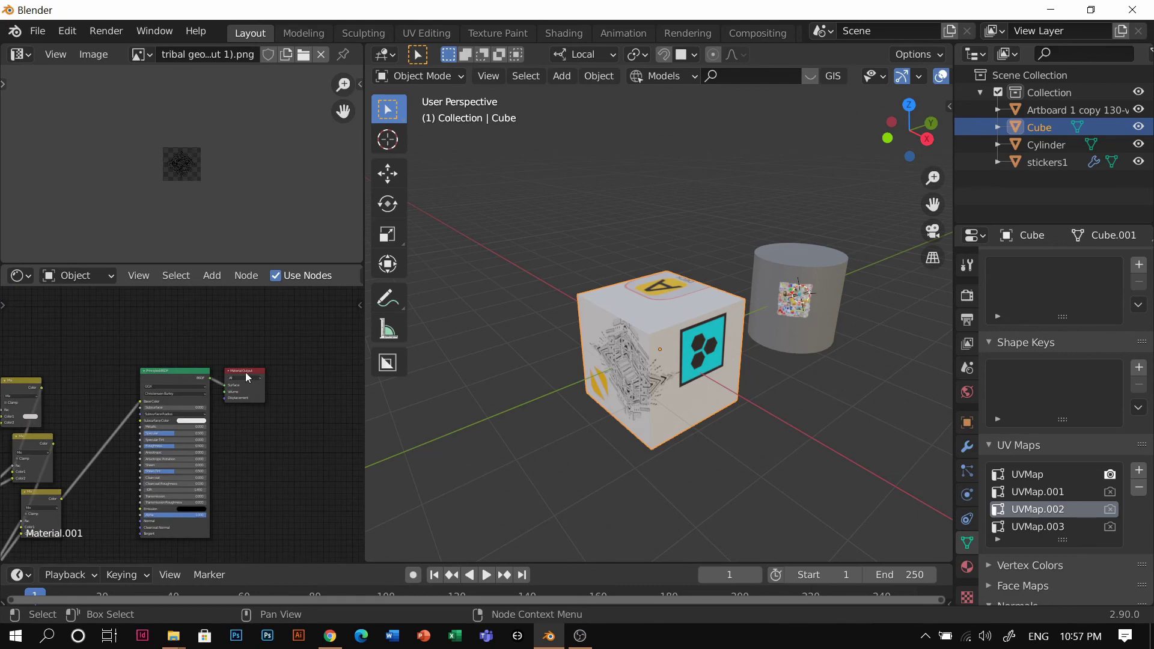
Step: Move the Material Output away to make room, and add an Emission shader above the Principled BSDF
{"action": "left_click_drag", "start_coordinate": [248, 378], "coordinate": [336, 383]}
{"action": "key", "text": "shift+a"}
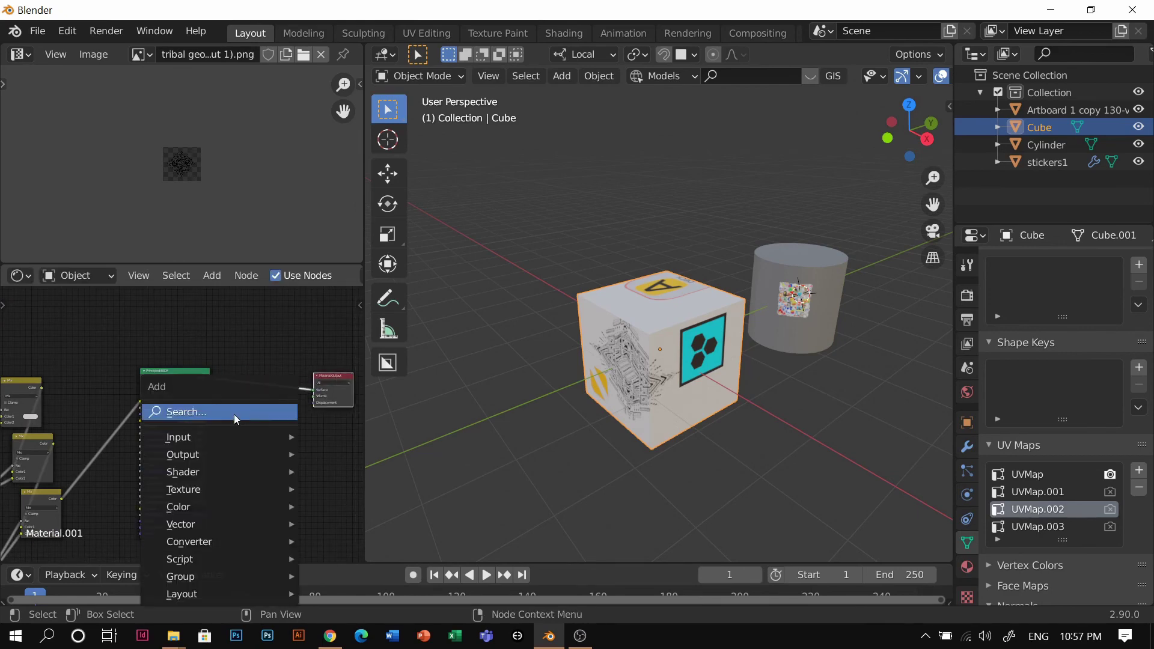
{"action": "left_click", "coordinate": [234, 413]}
{"action": "type", "text": "em"}
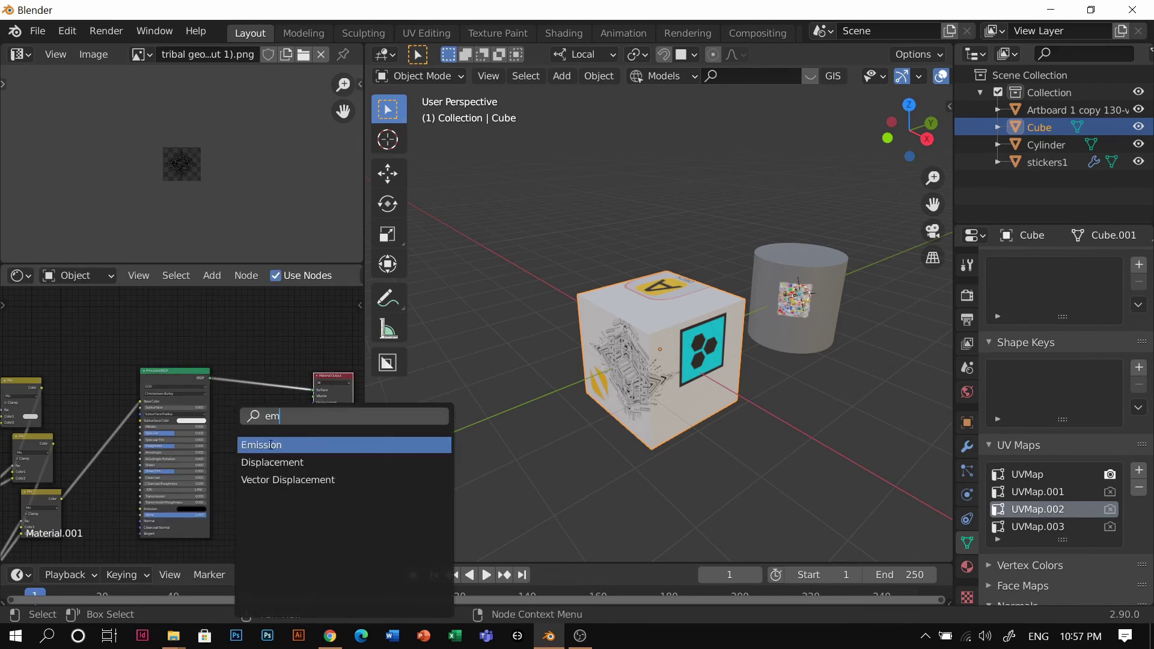
{"action": "left_click", "coordinate": [270, 445]}
{"action": "left_click", "coordinate": [218, 365]}
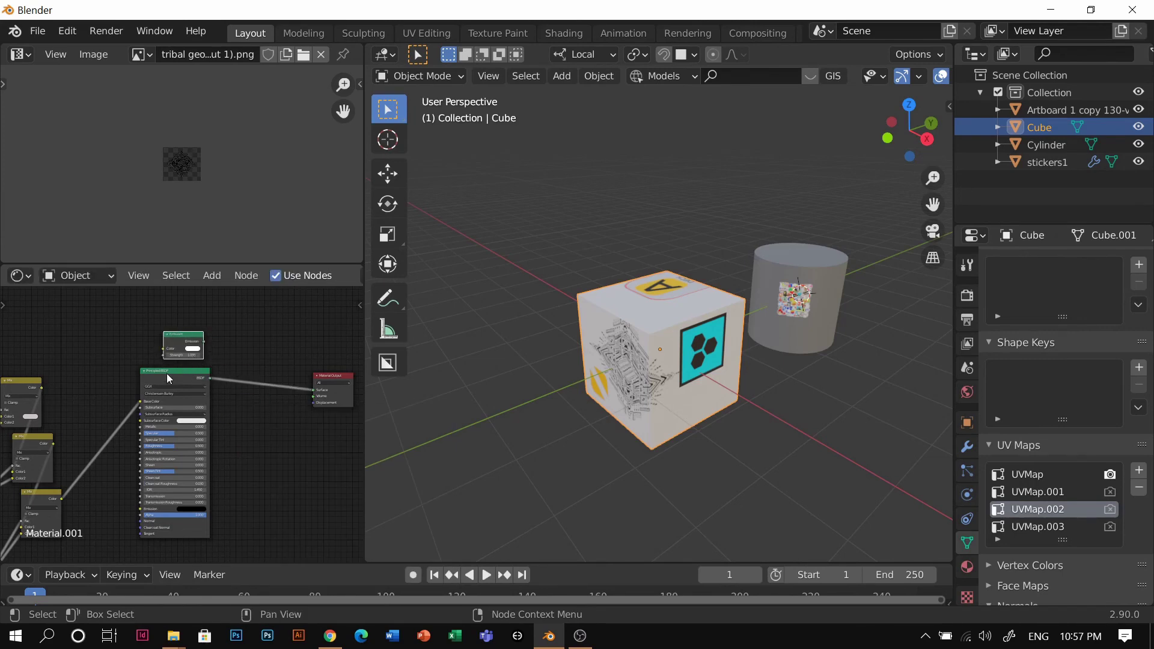
Step: Combine the Emission and Principled BSDF shaders through a Mix Shader, and move the Emission node further up
{"action": "scroll", "coordinate": [167, 377], "scroll_direction": "up", "scroll_amount": 3}
{"action": "middle_click_drag", "start_coordinate": [163, 389], "coordinate": [171, 420]}
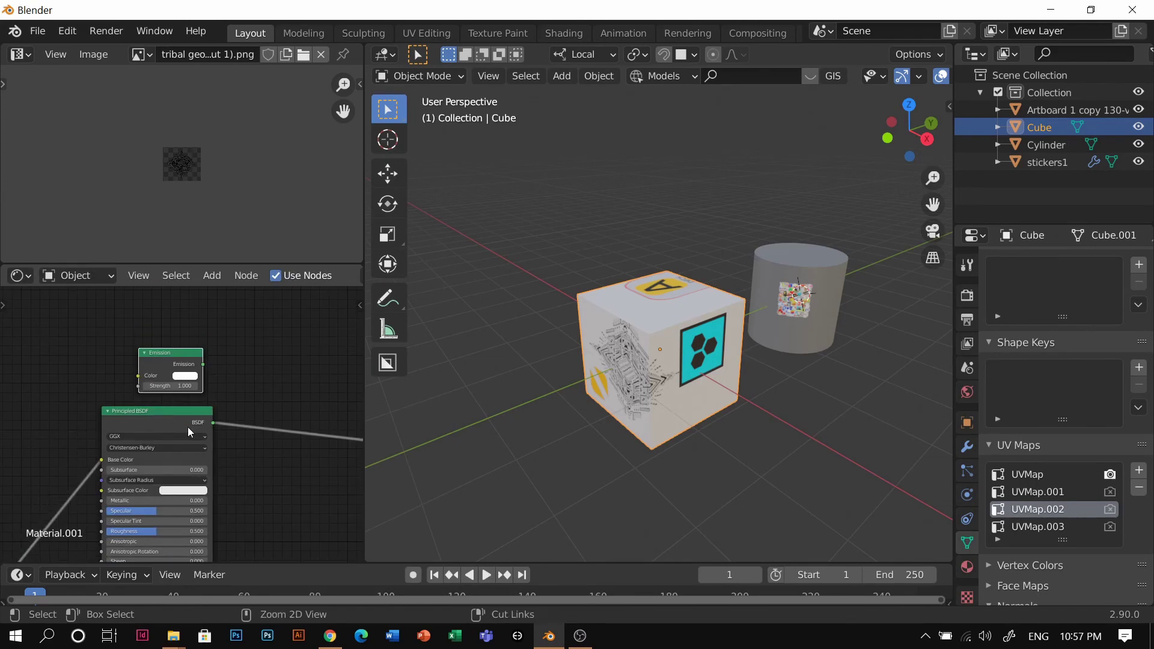
{"action": "right_click_drag", "start_coordinate": [178, 364], "coordinate": [165, 426], "text": "ctrl+shift"}
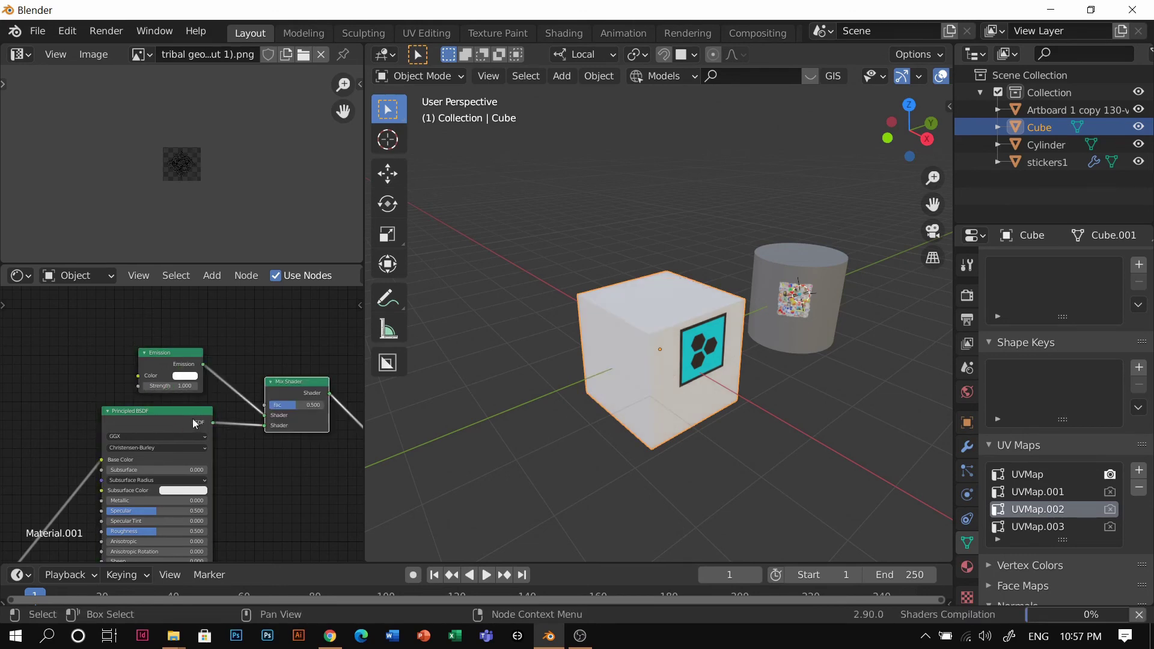
{"action": "left_click_drag", "start_coordinate": [180, 356], "coordinate": [185, 322]}
Step: Bring the Mix Shader down near the tribal texture and link that texture's Alpha output to its Fac input
{"action": "middle_click_drag", "start_coordinate": [233, 464], "coordinate": [264, 374]}
{"action": "scroll", "coordinate": [282, 355], "scroll_direction": "down", "scroll_amount": 2}
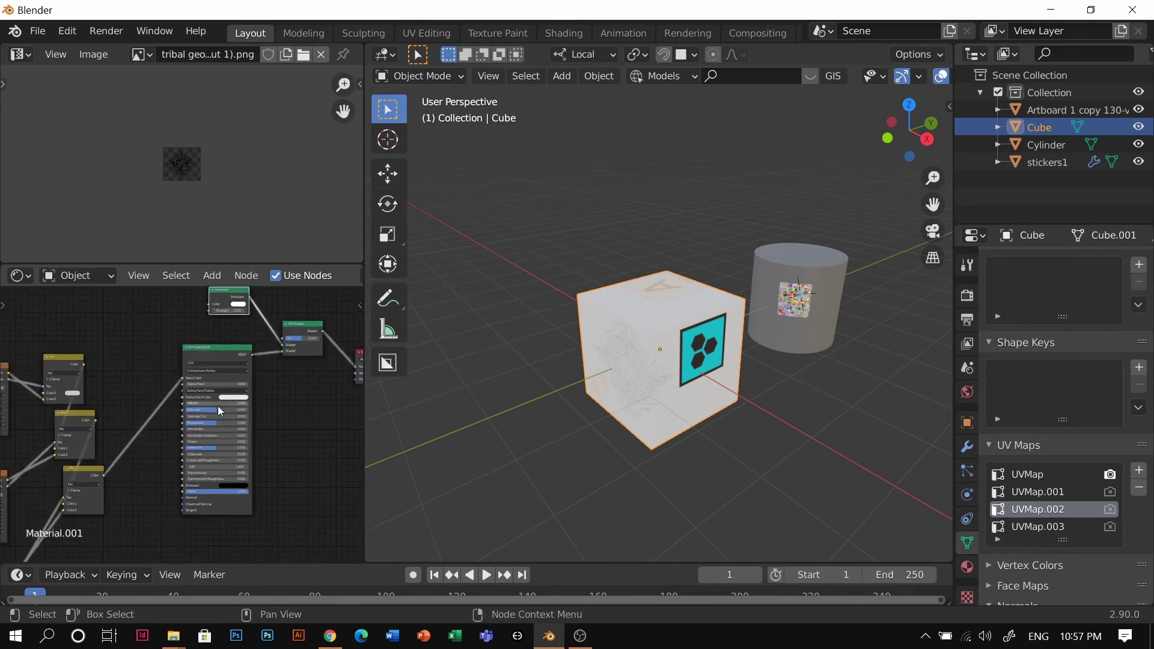
{"action": "left_click_drag", "start_coordinate": [303, 329], "coordinate": [170, 460]}
{"action": "middle_click_drag", "start_coordinate": [171, 461], "coordinate": [287, 351]}
{"action": "scroll", "coordinate": [191, 474], "scroll_direction": "up", "scroll_amount": 6}
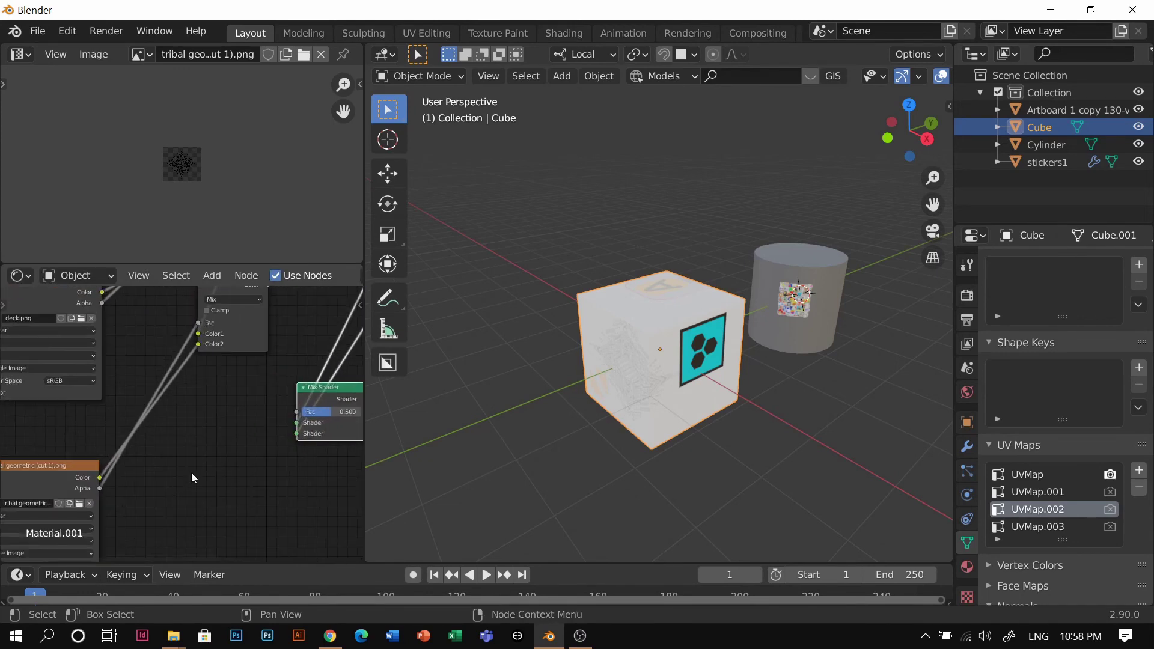
{"action": "middle_click_drag", "start_coordinate": [151, 496], "coordinate": [136, 464]}
{"action": "scroll", "coordinate": [263, 443], "scroll_direction": "up", "scroll_amount": 2}
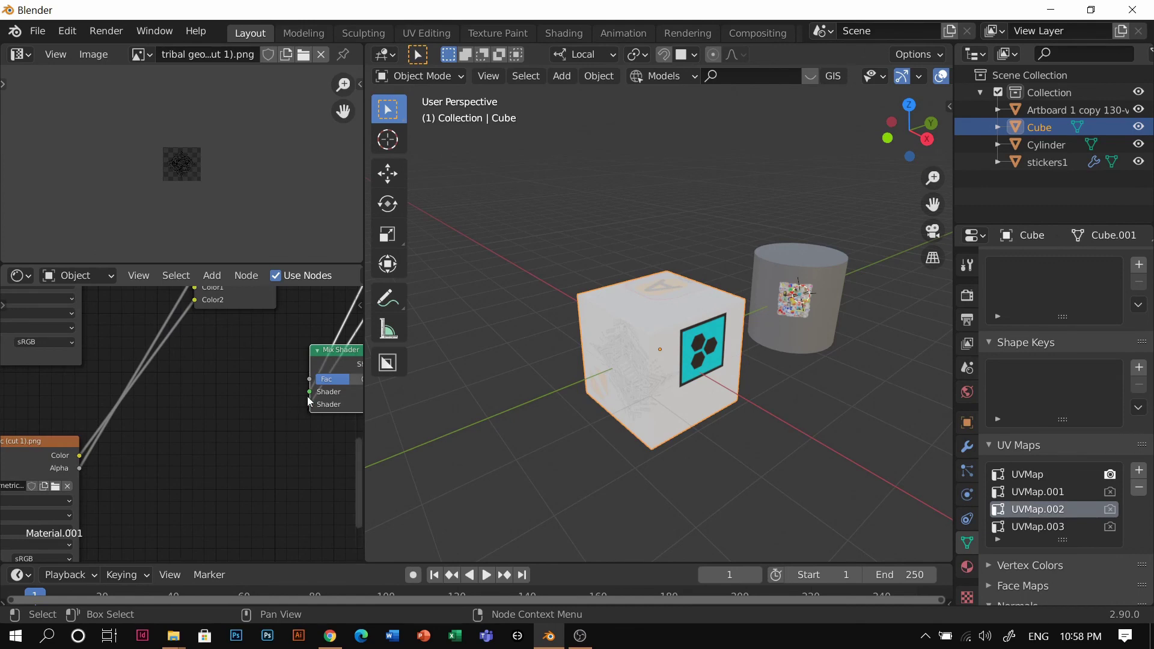
{"action": "left_click_drag", "start_coordinate": [79, 474], "coordinate": [313, 385]}
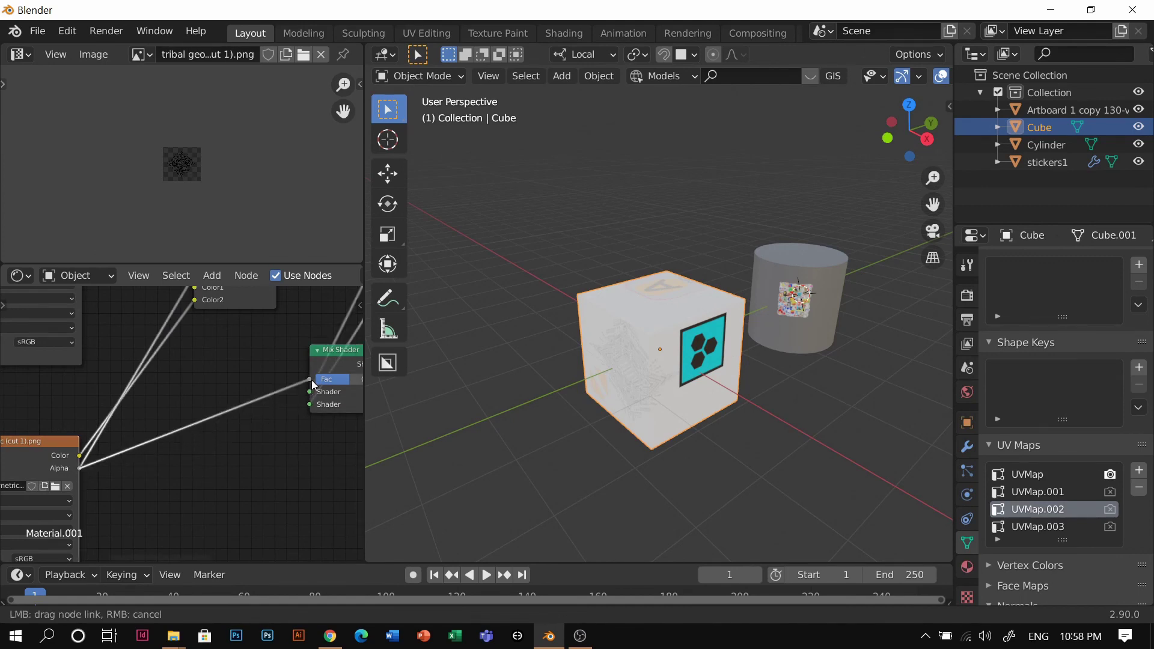
Step: Move the Mix Shader back up beside the Emission and Principled BSDF nodes
{"action": "scroll", "coordinate": [180, 409], "scroll_direction": "down", "scroll_amount": 9}
{"action": "middle_click_drag", "start_coordinate": [200, 394], "coordinate": [80, 475], "text": "shift"}
{"action": "scroll", "coordinate": [129, 418], "scroll_direction": "down", "scroll_amount": 3}
{"action": "left_click_drag", "start_coordinate": [155, 468], "coordinate": [281, 291]}
{"action": "middle_click_drag", "start_coordinate": [253, 363], "coordinate": [219, 462], "text": "shift"}
{"action": "left_click_drag", "start_coordinate": [234, 419], "coordinate": [234, 407]}
{"action": "scroll", "coordinate": [220, 435], "scroll_direction": "up", "scroll_amount": 4}
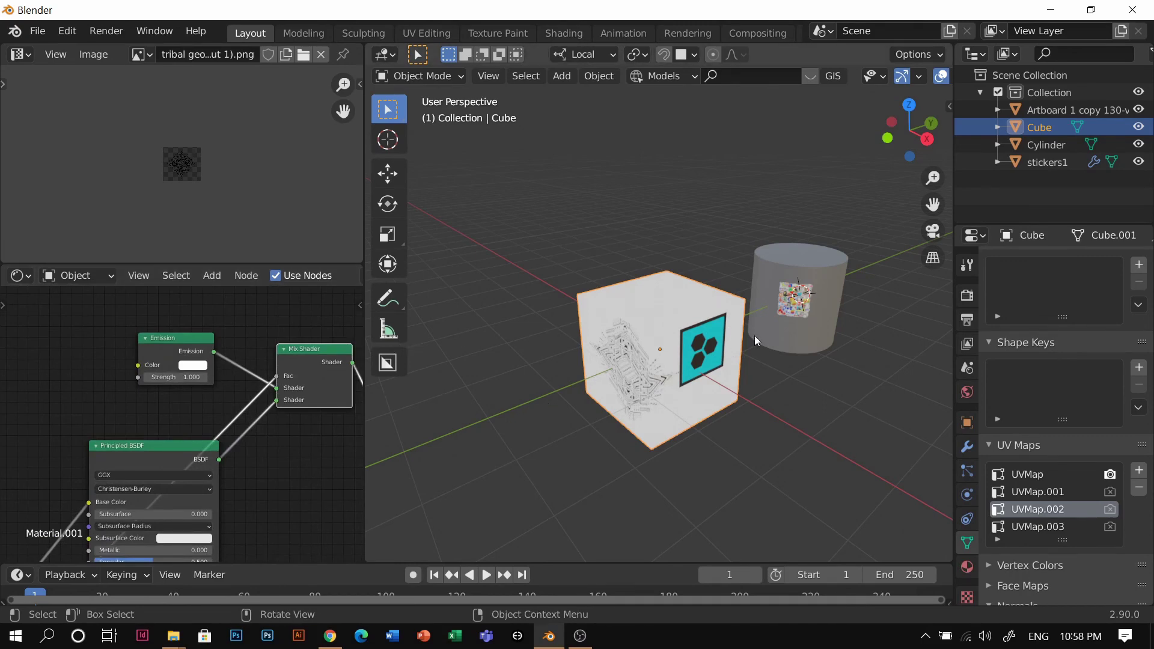
Step: Swap the Mix Shader's two shader inputs so Principled BSDF feeds the first and Emission the second
{"action": "scroll", "coordinate": [312, 399], "scroll_direction": "up", "scroll_amount": 1}
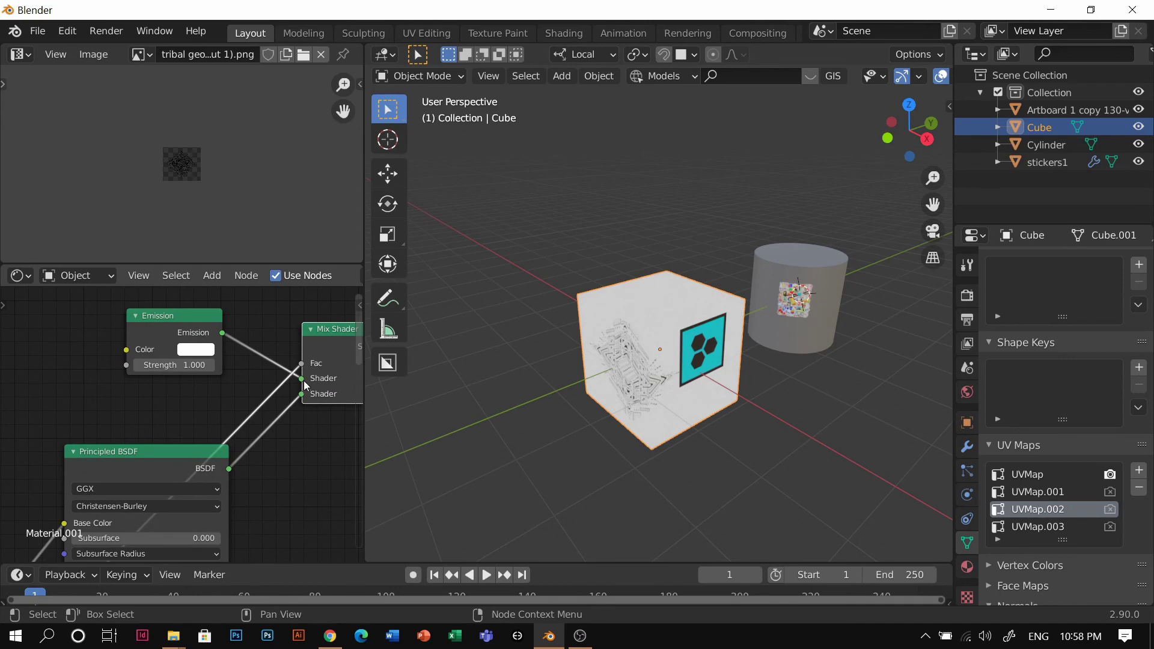
{"action": "left_click_drag", "start_coordinate": [305, 383], "coordinate": [301, 395]}
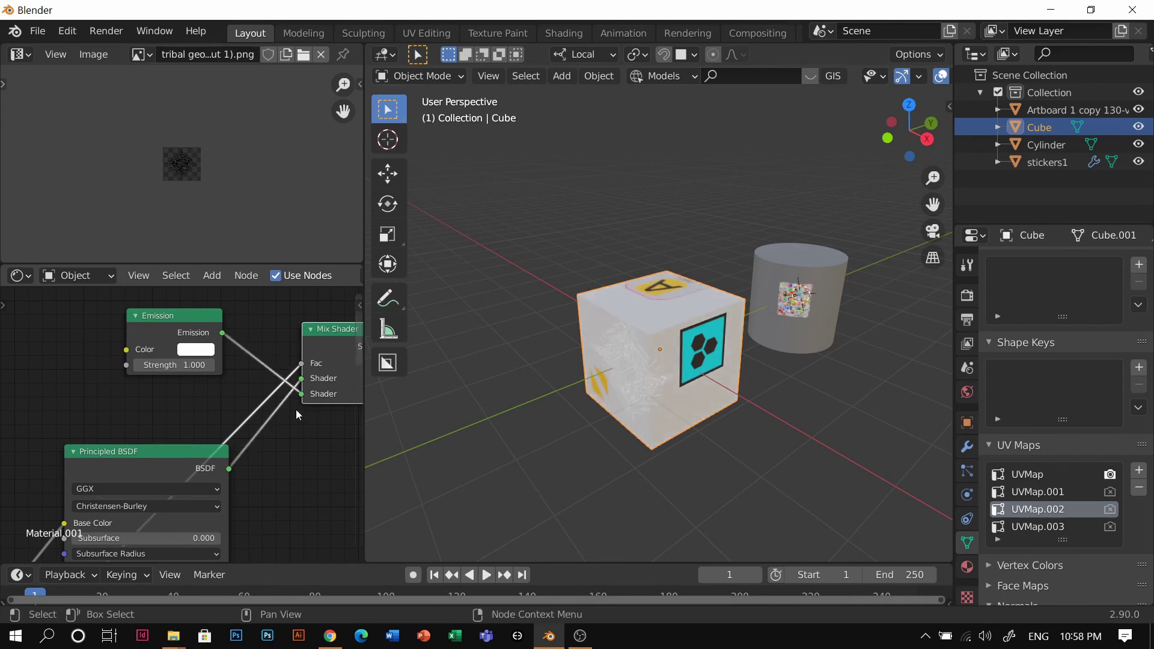
{"action": "scroll", "coordinate": [601, 397], "scroll_direction": "up", "scroll_amount": 5}
{"action": "middle_click_drag", "start_coordinate": [674, 323], "coordinate": [629, 338]}
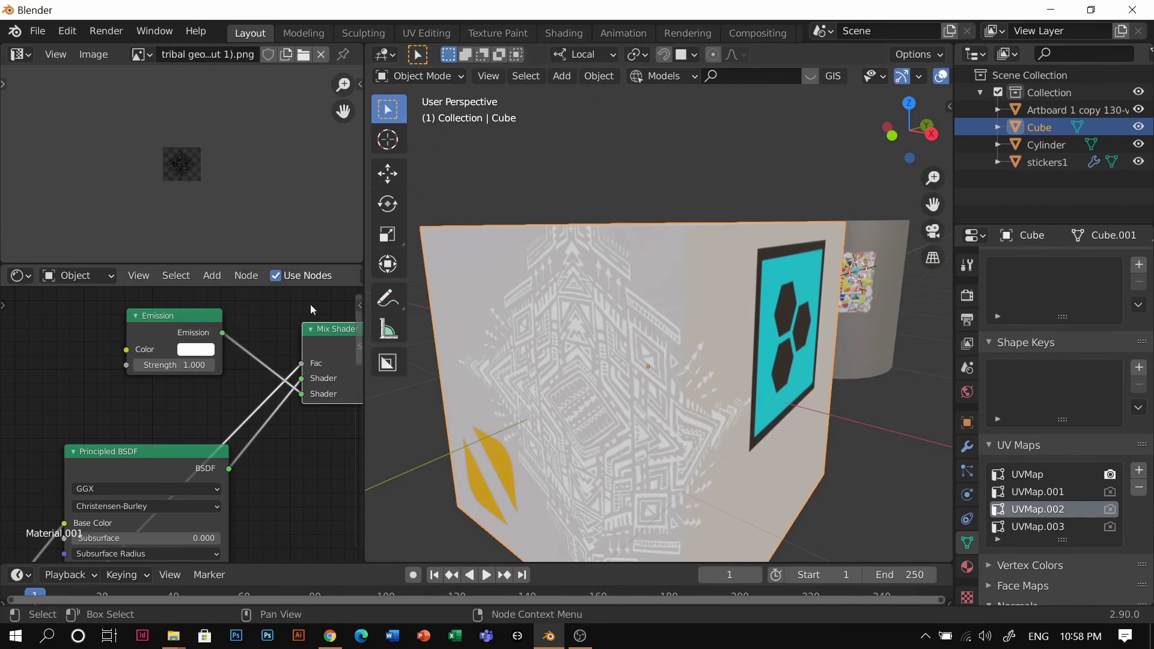
Step: Set the Emission color to orange and raise its strength to 5.390
{"action": "left_click", "coordinate": [198, 355]}
{"action": "mouse_move", "coordinate": [264, 214]}
{"action": "left_mouse_down"}
{"action": "mouse_move", "coordinate": [204, 213]}
{"action": "mouse_move", "coordinate": [194, 234]}
{"action": "left_mouse_up"}
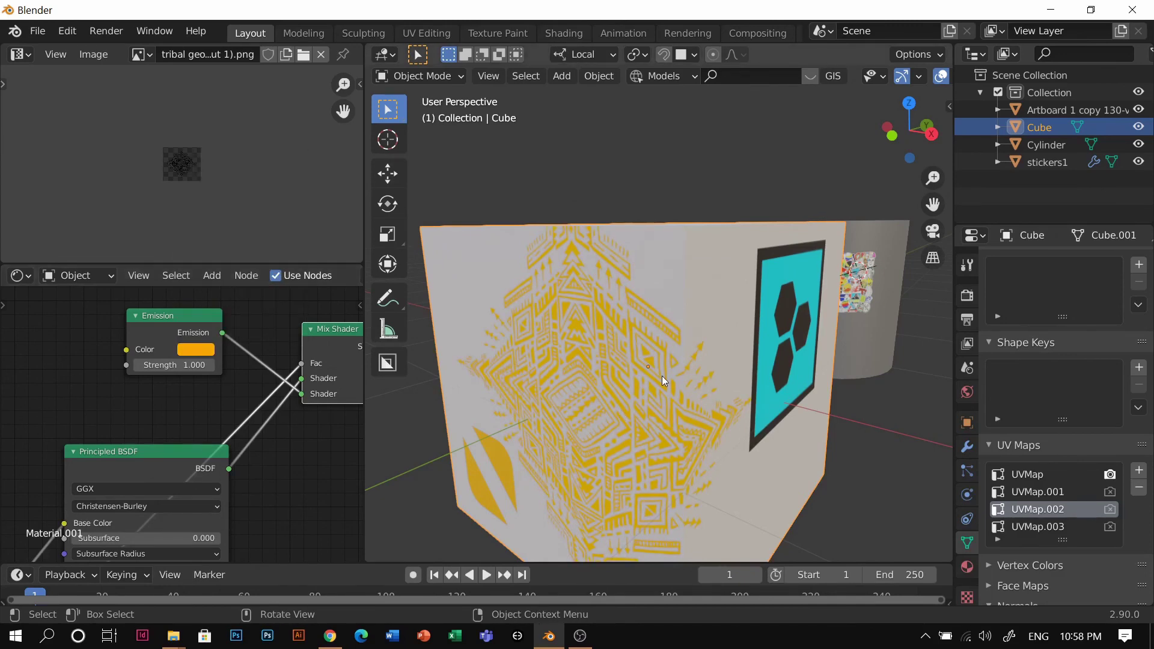
{"action": "scroll", "coordinate": [660, 374], "scroll_direction": "down", "scroll_amount": 3}
{"action": "middle_click_drag", "start_coordinate": [660, 374], "coordinate": [632, 398]}
{"action": "scroll", "coordinate": [632, 398], "scroll_direction": "up", "scroll_amount": 1}
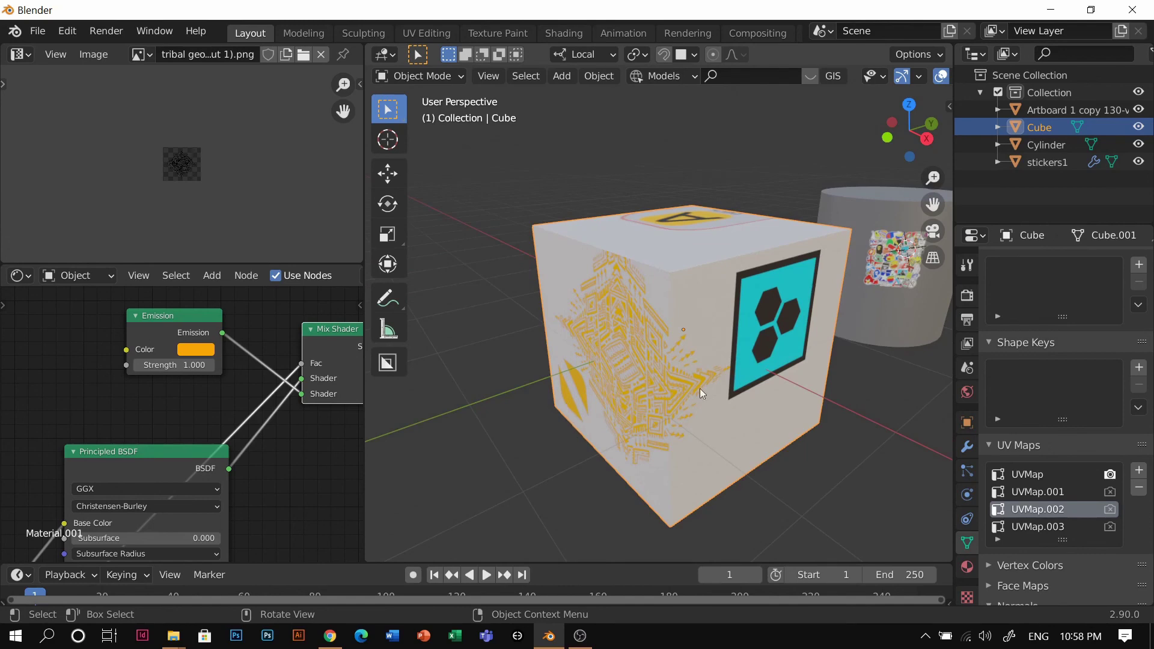
{"action": "middle_click_drag", "start_coordinate": [658, 352], "coordinate": [655, 363]}
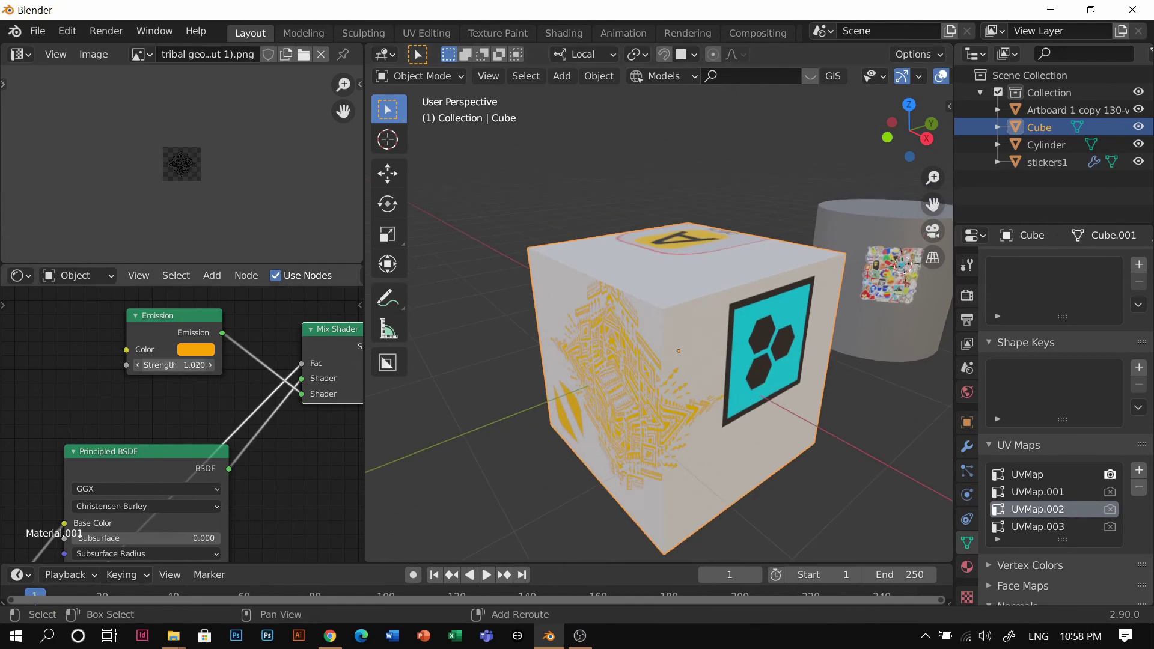
{"action": "left_click_drag", "start_coordinate": [175, 365], "coordinate": [198, 365]}
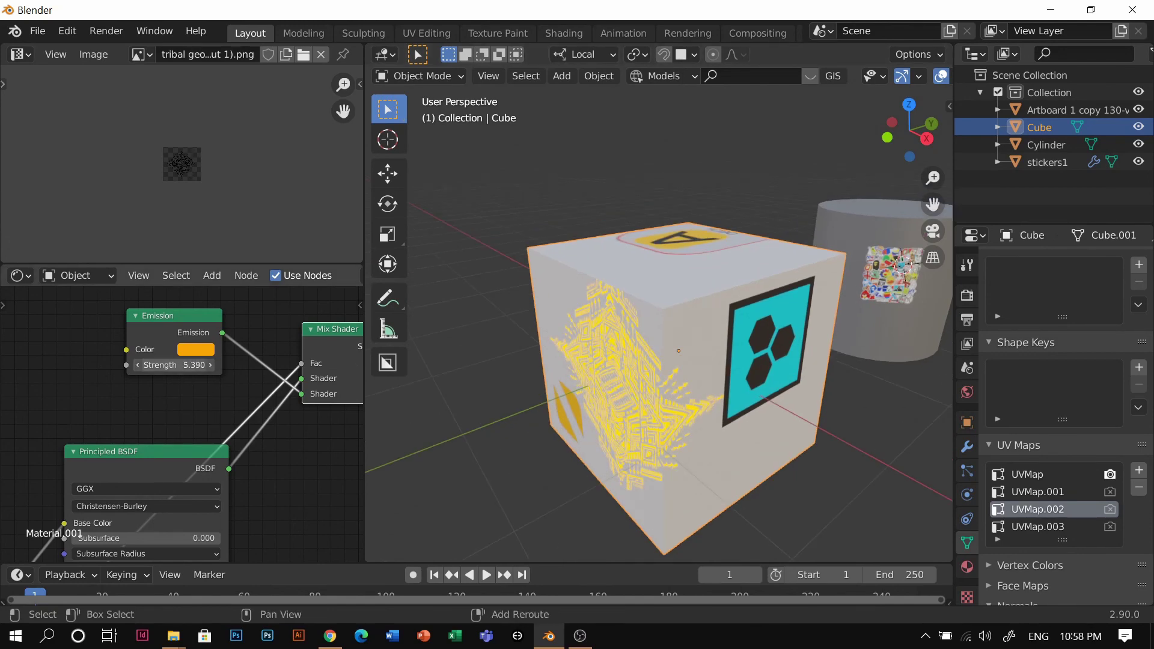
Step: Enable Bloom for Eevee, display the viewport in Rendered shading, and deselect the cube
{"action": "left_click", "coordinate": [968, 295]}
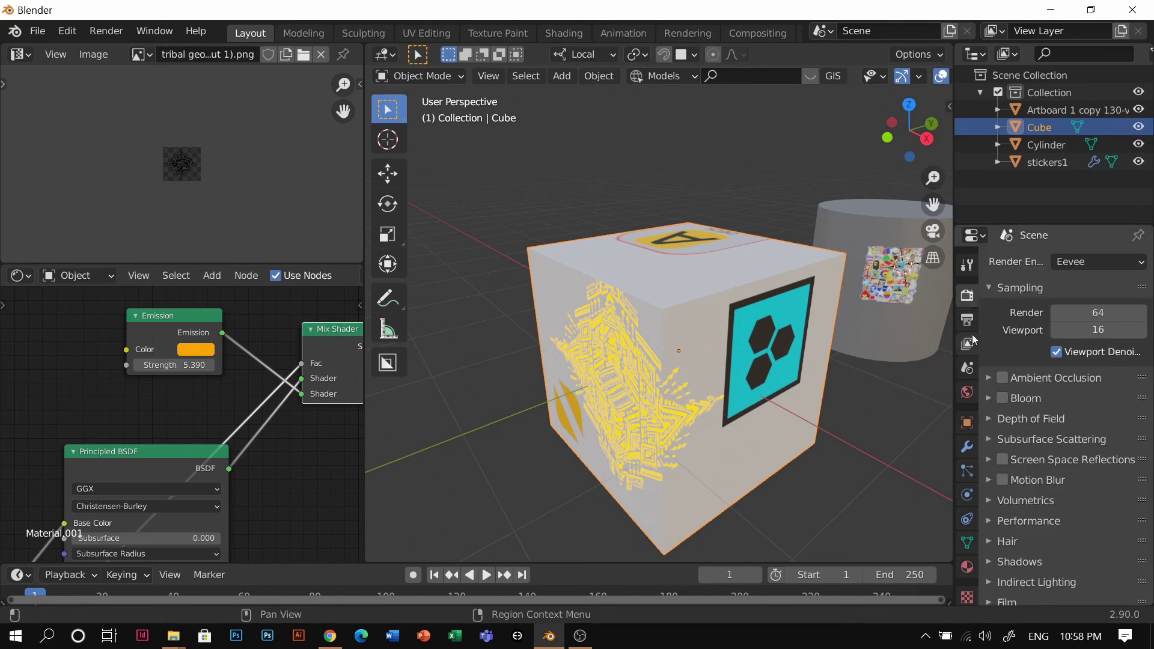
{"action": "left_click", "coordinate": [1003, 398]}
{"action": "key", "text": "z"}
{"action": "left_click", "coordinate": [715, 216]}
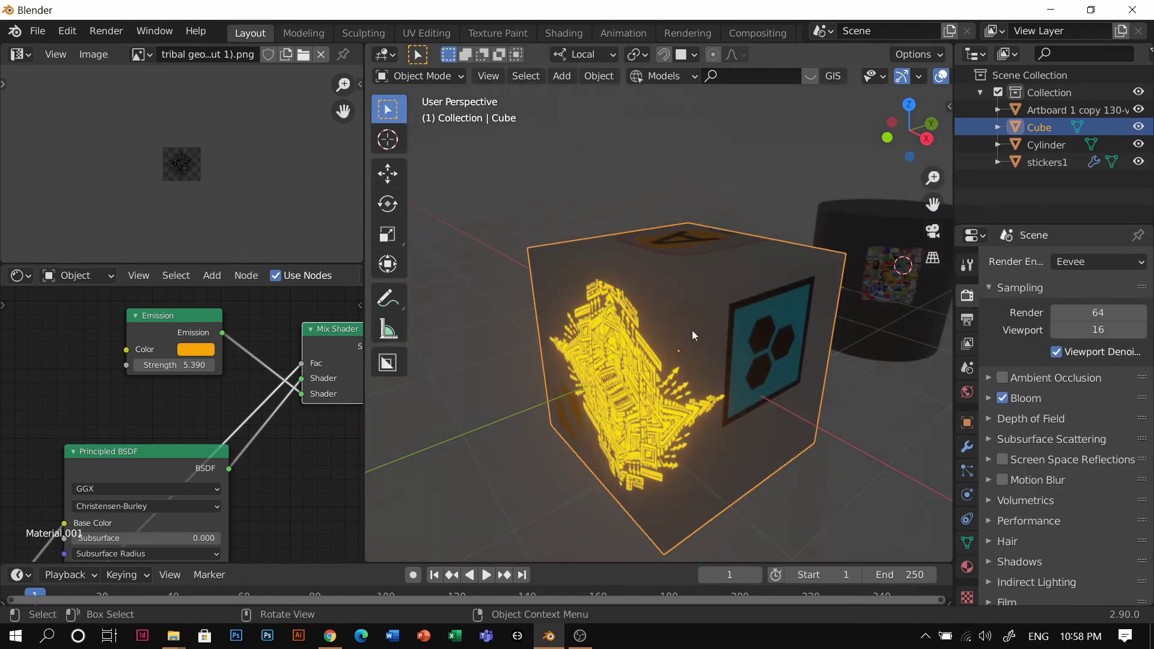
{"action": "left_click", "coordinate": [712, 193]}
{"action": "middle_click_drag", "start_coordinate": [712, 194], "coordinate": [751, 294]}
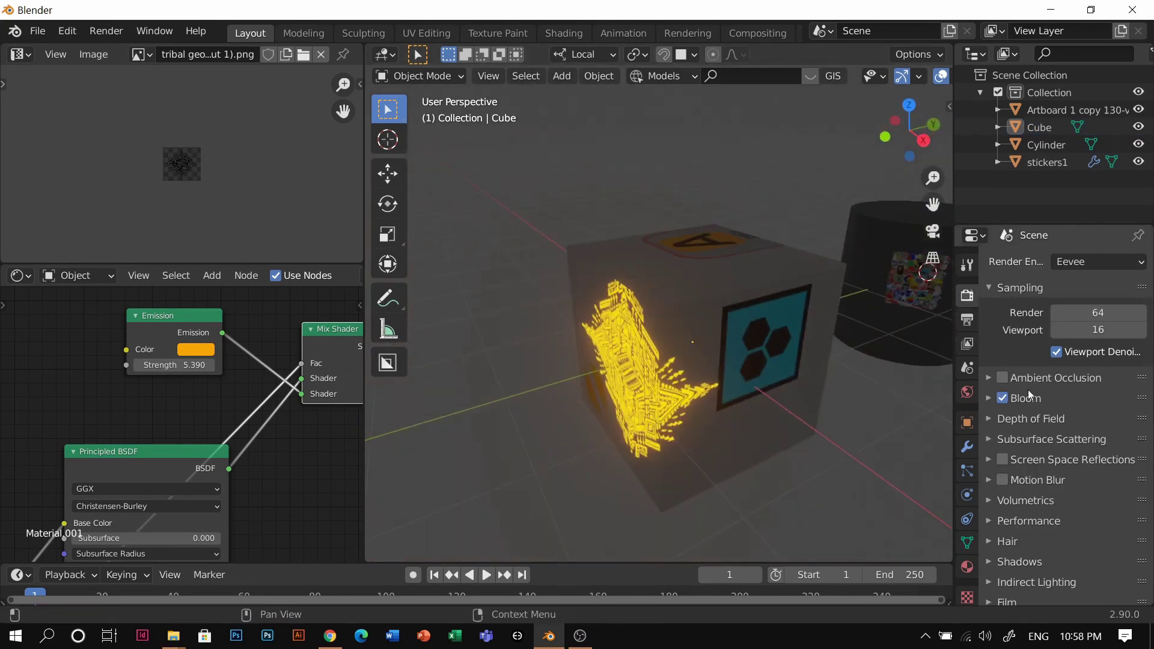
Step: Enable Screen Space Reflections and set the Color Management look to High Contrast
{"action": "left_click", "coordinate": [1001, 462]}
{"action": "scroll", "coordinate": [1026, 577], "scroll_direction": "down", "scroll_amount": 5}
{"action": "left_click", "coordinate": [1033, 597]}
{"action": "scroll", "coordinate": [1035, 572], "scroll_direction": "down", "scroll_amount": 5}
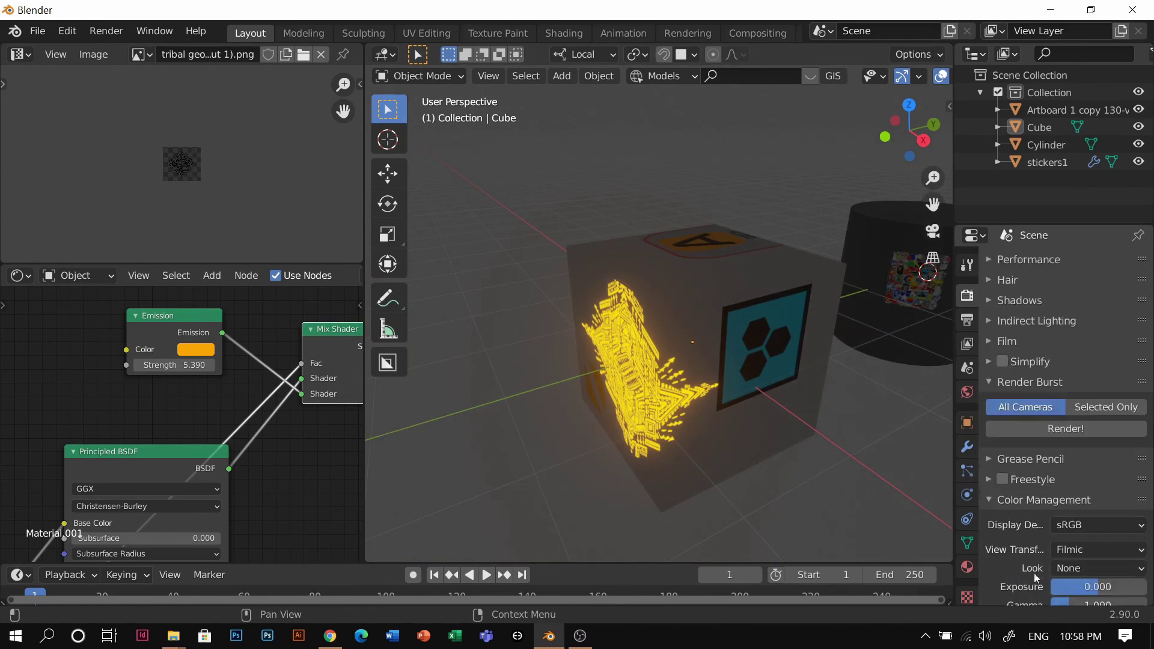
{"action": "left_click", "coordinate": [1073, 545]}
{"action": "left_click", "coordinate": [1047, 492]}
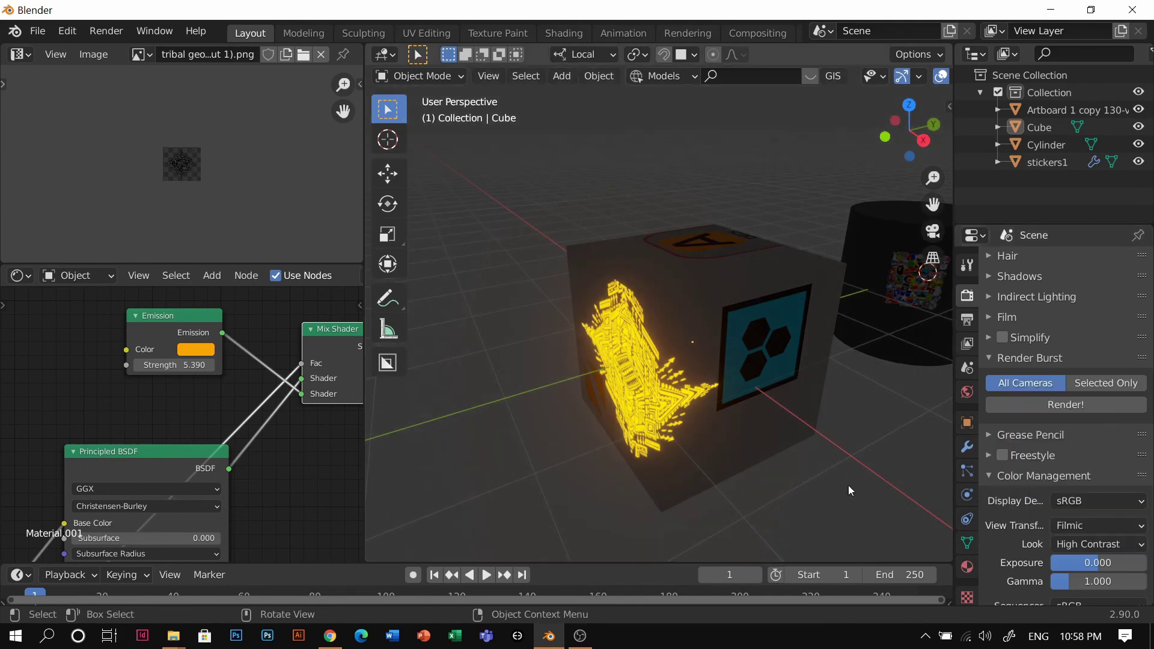
Step: Lower the Emission strength to 3.680
{"action": "middle_click_drag", "start_coordinate": [714, 414], "coordinate": [691, 391]}
{"action": "left_click_drag", "start_coordinate": [167, 365], "coordinate": [162, 365]}
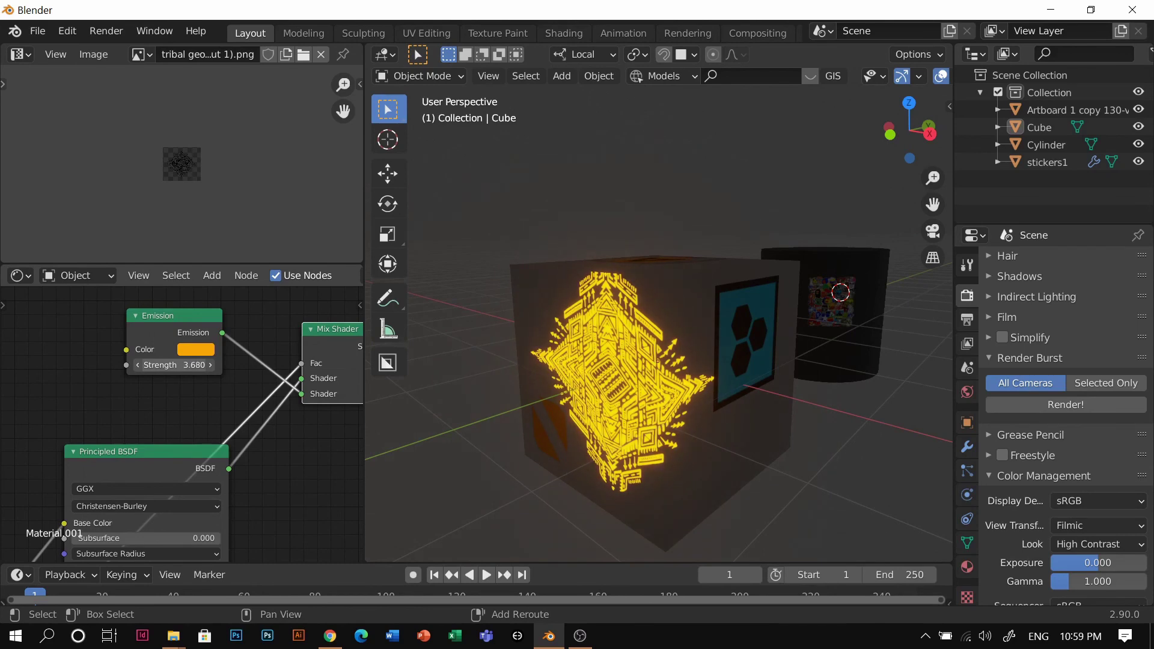
{"action": "middle_click_drag", "start_coordinate": [678, 308], "coordinate": [660, 366]}
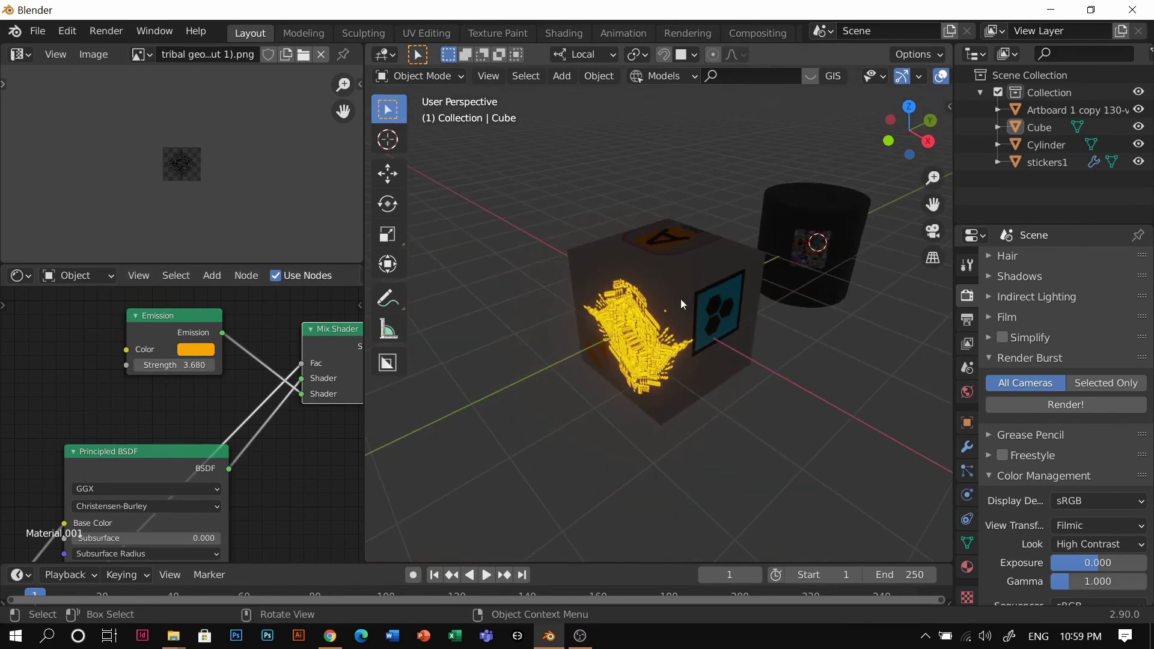
{"action": "left_click", "coordinate": [631, 311]}
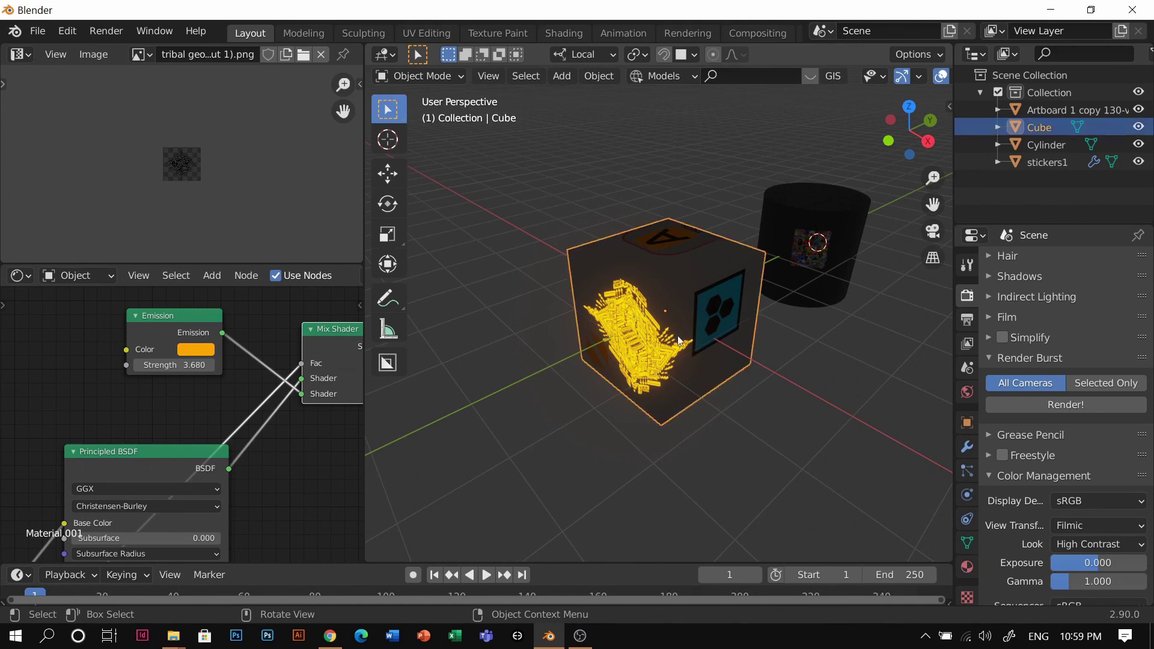
{"action": "key", "text": "g"}
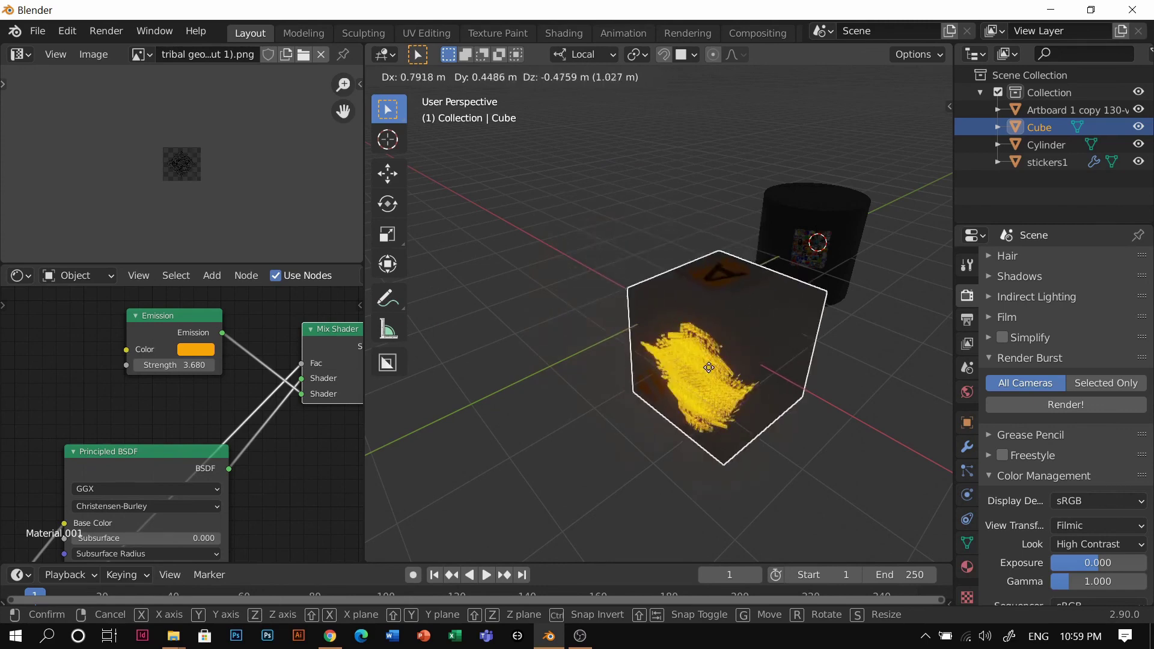
{"action": "key", "text": "Escape"}
{"action": "left_click", "coordinate": [654, 200]}
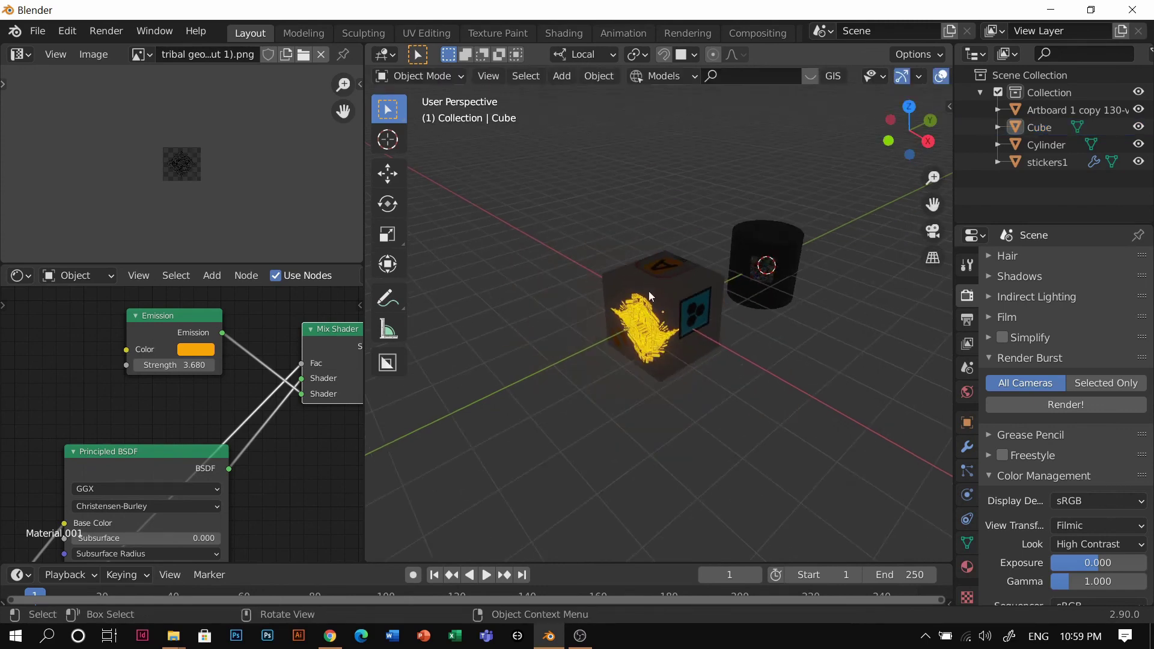
Step: Examine the glowing tribal decal from several distances and angles, along with the texture and Mix nodes behind it
{"action": "scroll", "coordinate": [664, 319], "scroll_direction": "up", "scroll_amount": 5}
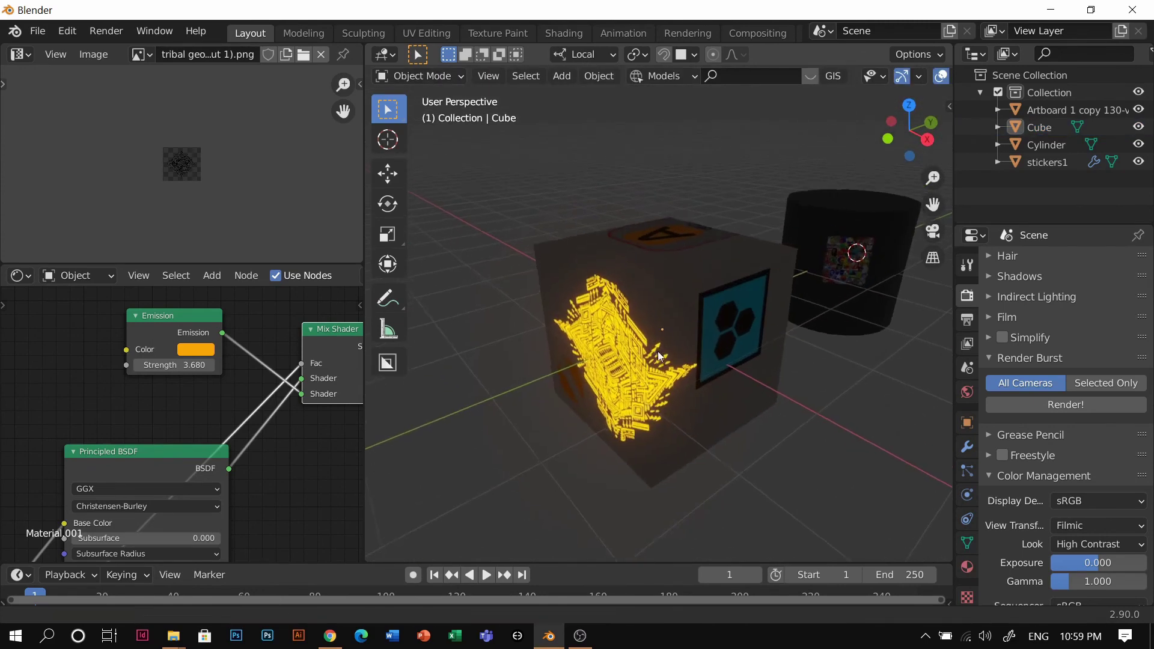
{"action": "scroll", "coordinate": [682, 353], "scroll_direction": "down", "scroll_amount": 3}
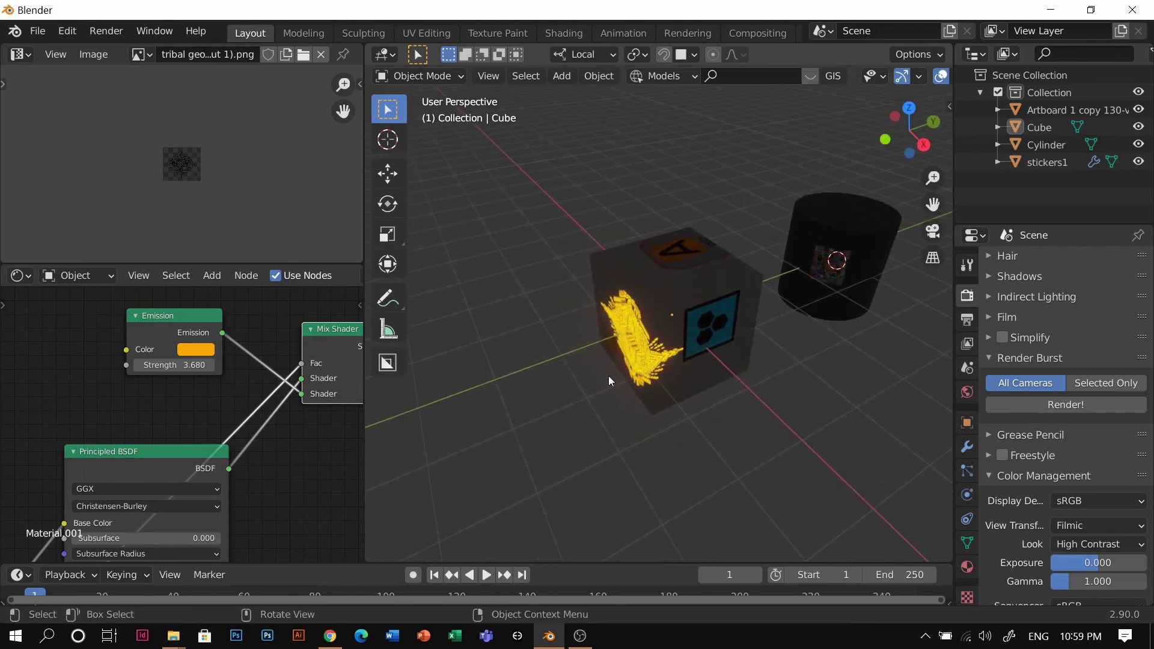
{"action": "scroll", "coordinate": [690, 326], "scroll_direction": "down", "scroll_amount": 3}
{"action": "middle_click_drag", "start_coordinate": [691, 328], "coordinate": [671, 322]}
{"action": "scroll", "coordinate": [664, 343], "scroll_direction": "up", "scroll_amount": 5}
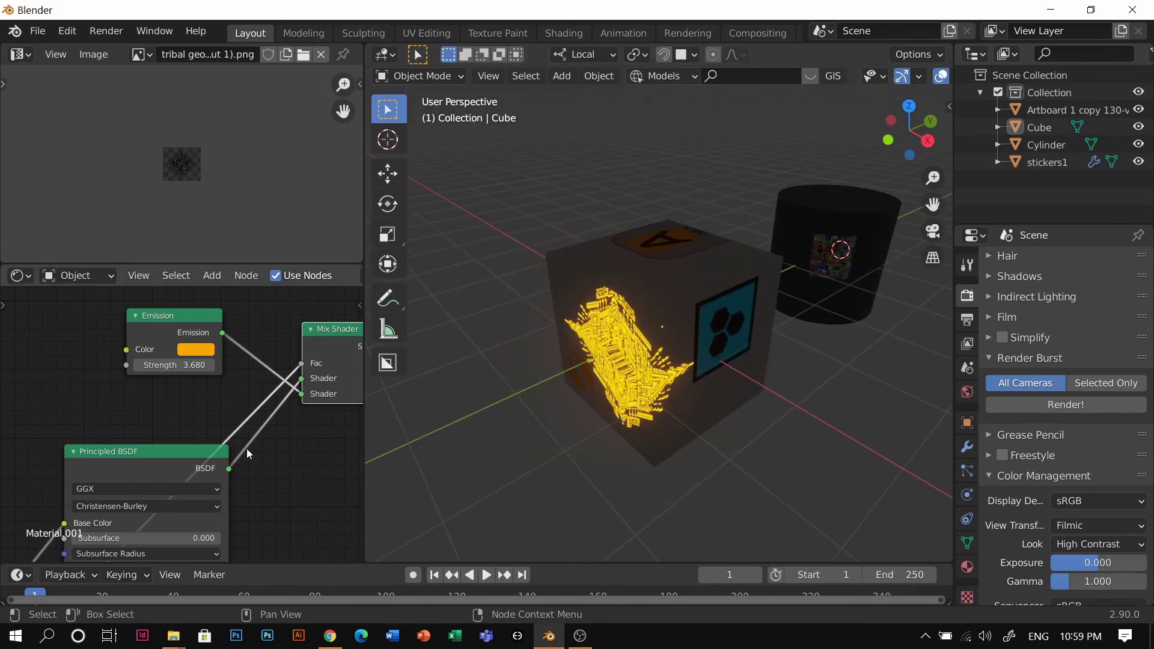
{"action": "scroll", "coordinate": [191, 413], "scroll_direction": "down", "scroll_amount": 3}
{"action": "middle_click_drag", "start_coordinate": [191, 413], "coordinate": [283, 368]}
{"action": "scroll", "coordinate": [238, 377], "scroll_direction": "down", "scroll_amount": 3}
{"action": "scroll", "coordinate": [283, 368], "scroll_direction": "down", "scroll_amount": 1}
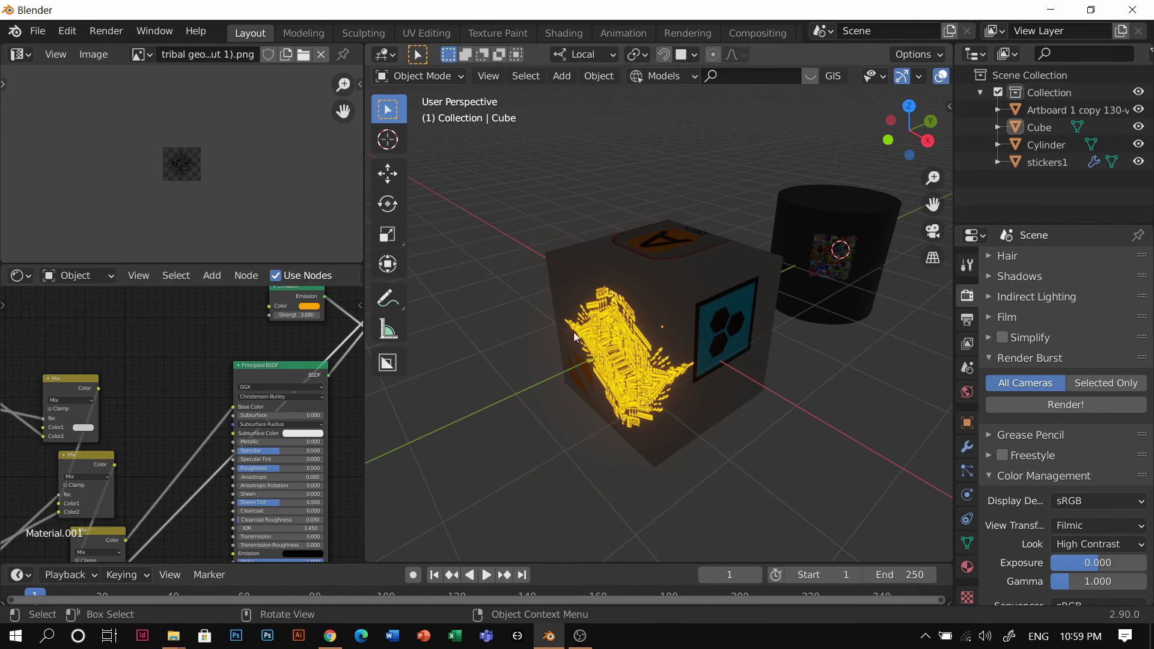
{"action": "scroll", "coordinate": [145, 468], "scroll_direction": "down", "scroll_amount": 3}
{"action": "middle_click_drag", "start_coordinate": [145, 467], "coordinate": [231, 391], "text": "shift"}
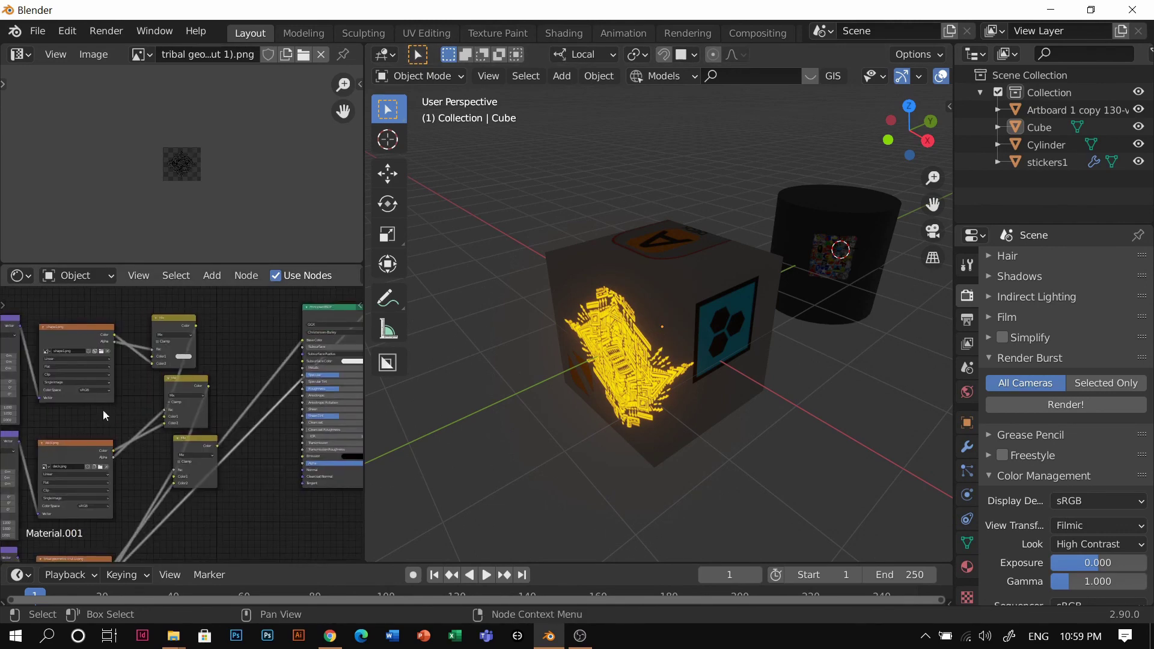
{"action": "middle_click_drag", "start_coordinate": [695, 328], "coordinate": [659, 331]}
{"action": "scroll", "coordinate": [763, 340], "scroll_direction": "up", "scroll_amount": 2}
{"action": "middle_click_drag", "start_coordinate": [763, 341], "coordinate": [698, 336]}
{"action": "left_click", "coordinate": [695, 341]}
{"action": "key", "text": "g"}
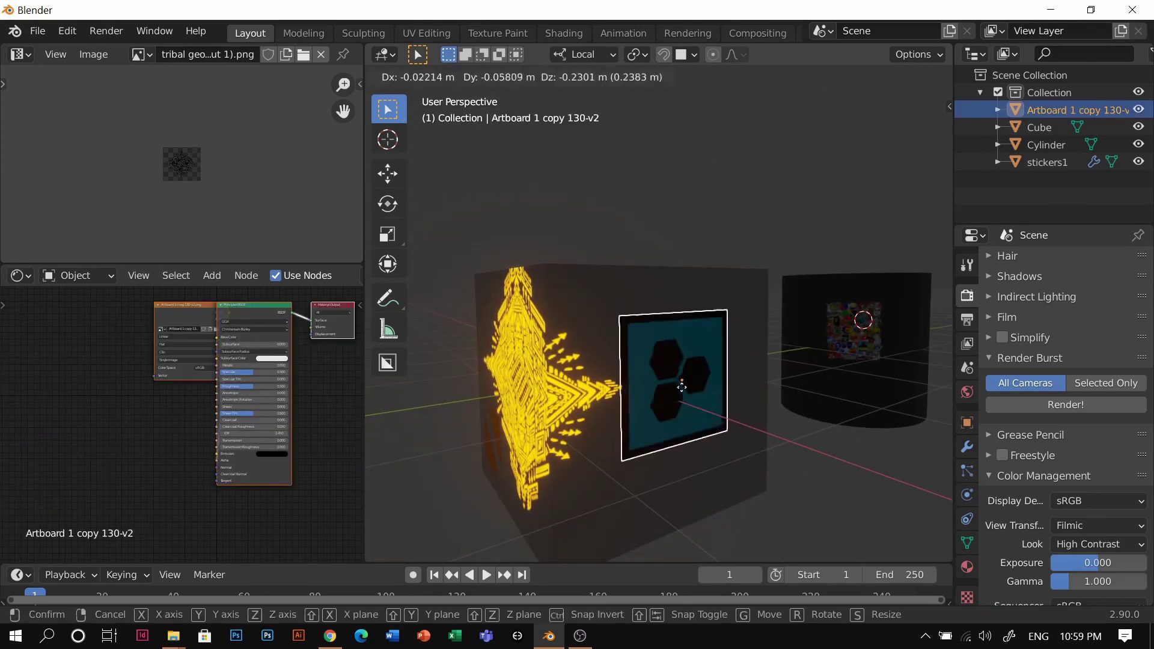
{"action": "key", "text": "Escape"}
{"action": "left_click", "coordinate": [709, 226]}
{"action": "scroll", "coordinate": [709, 226], "scroll_direction": "down", "scroll_amount": 2}
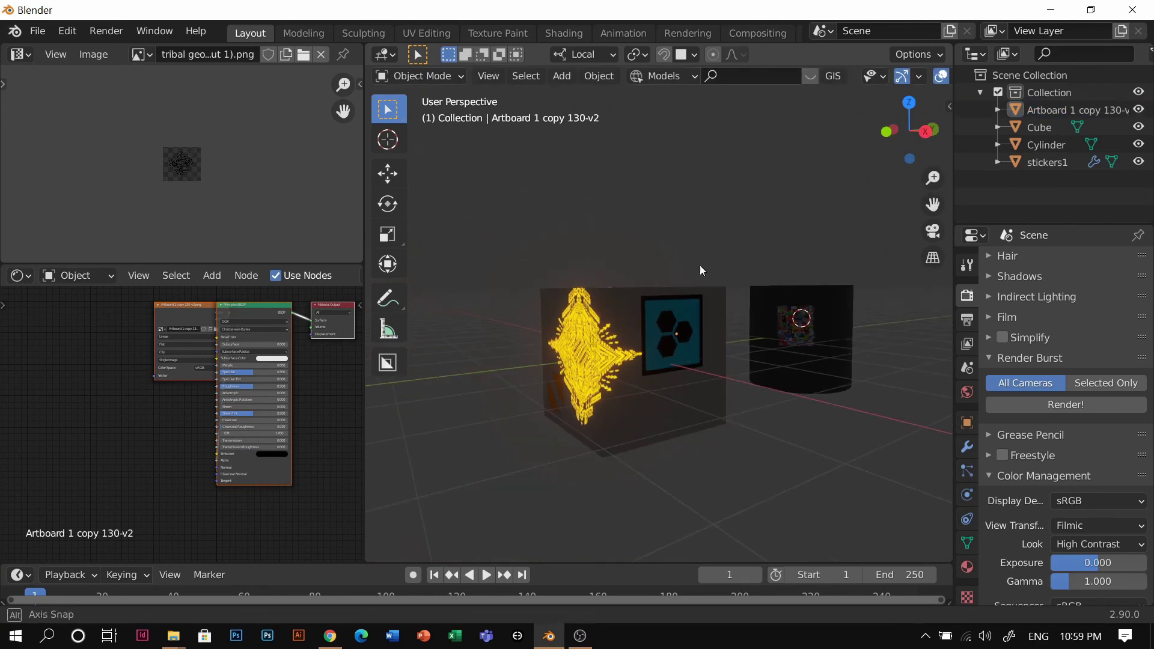
{"action": "middle_click_drag", "start_coordinate": [700, 265], "coordinate": [674, 331]}
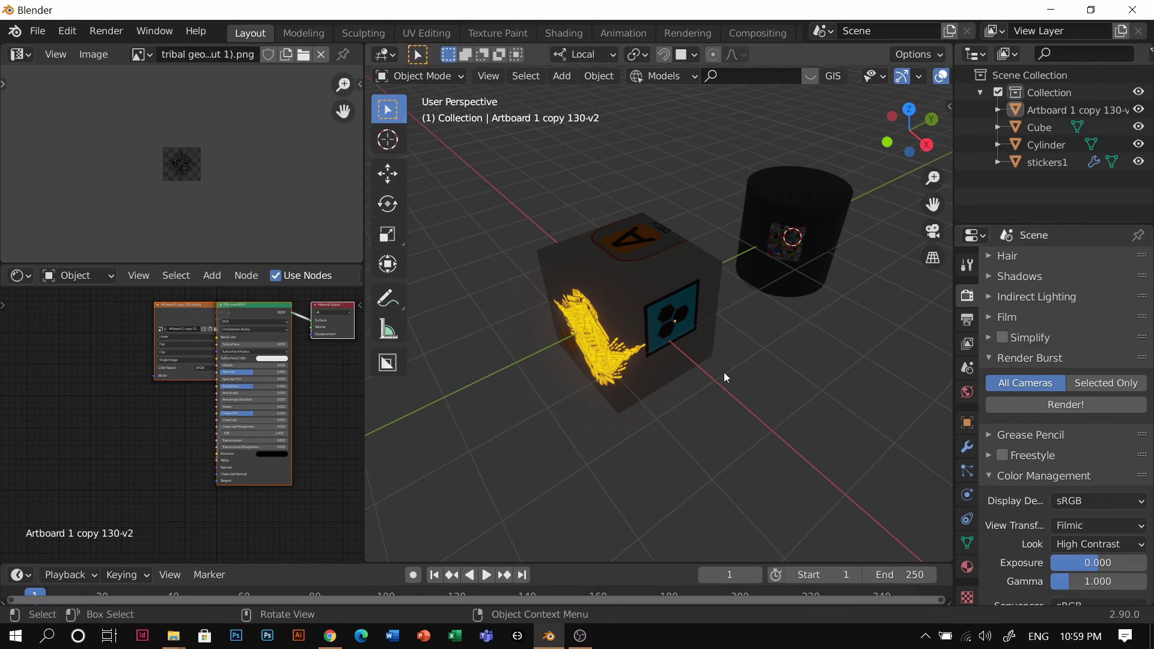
{"action": "left_click", "coordinate": [580, 636]}
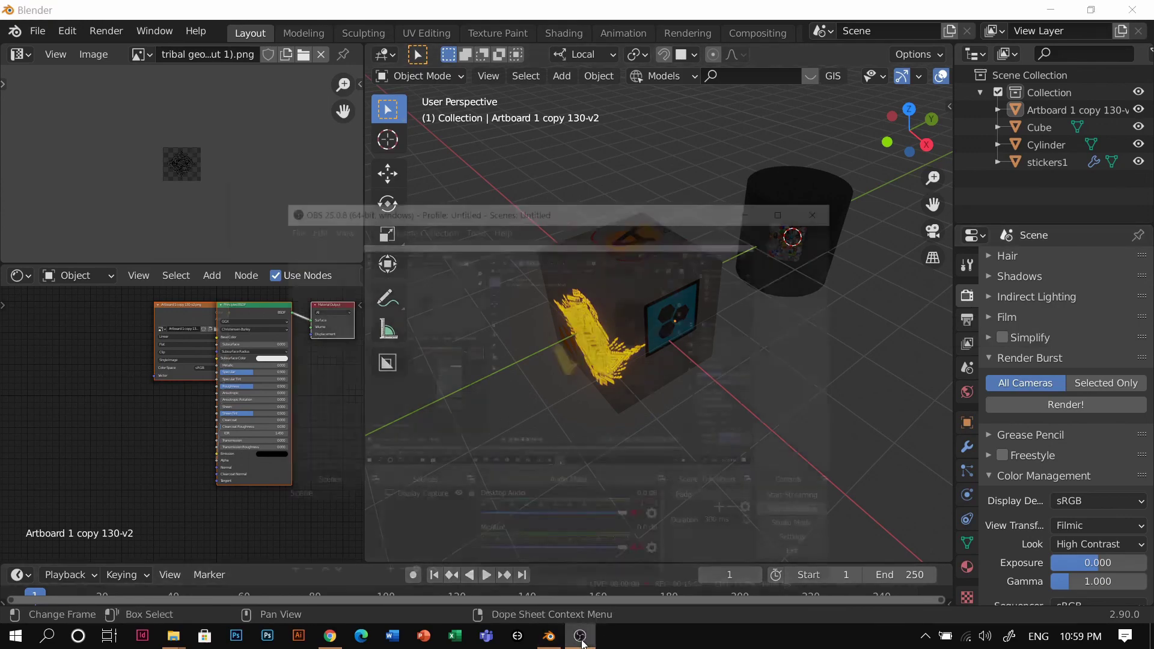